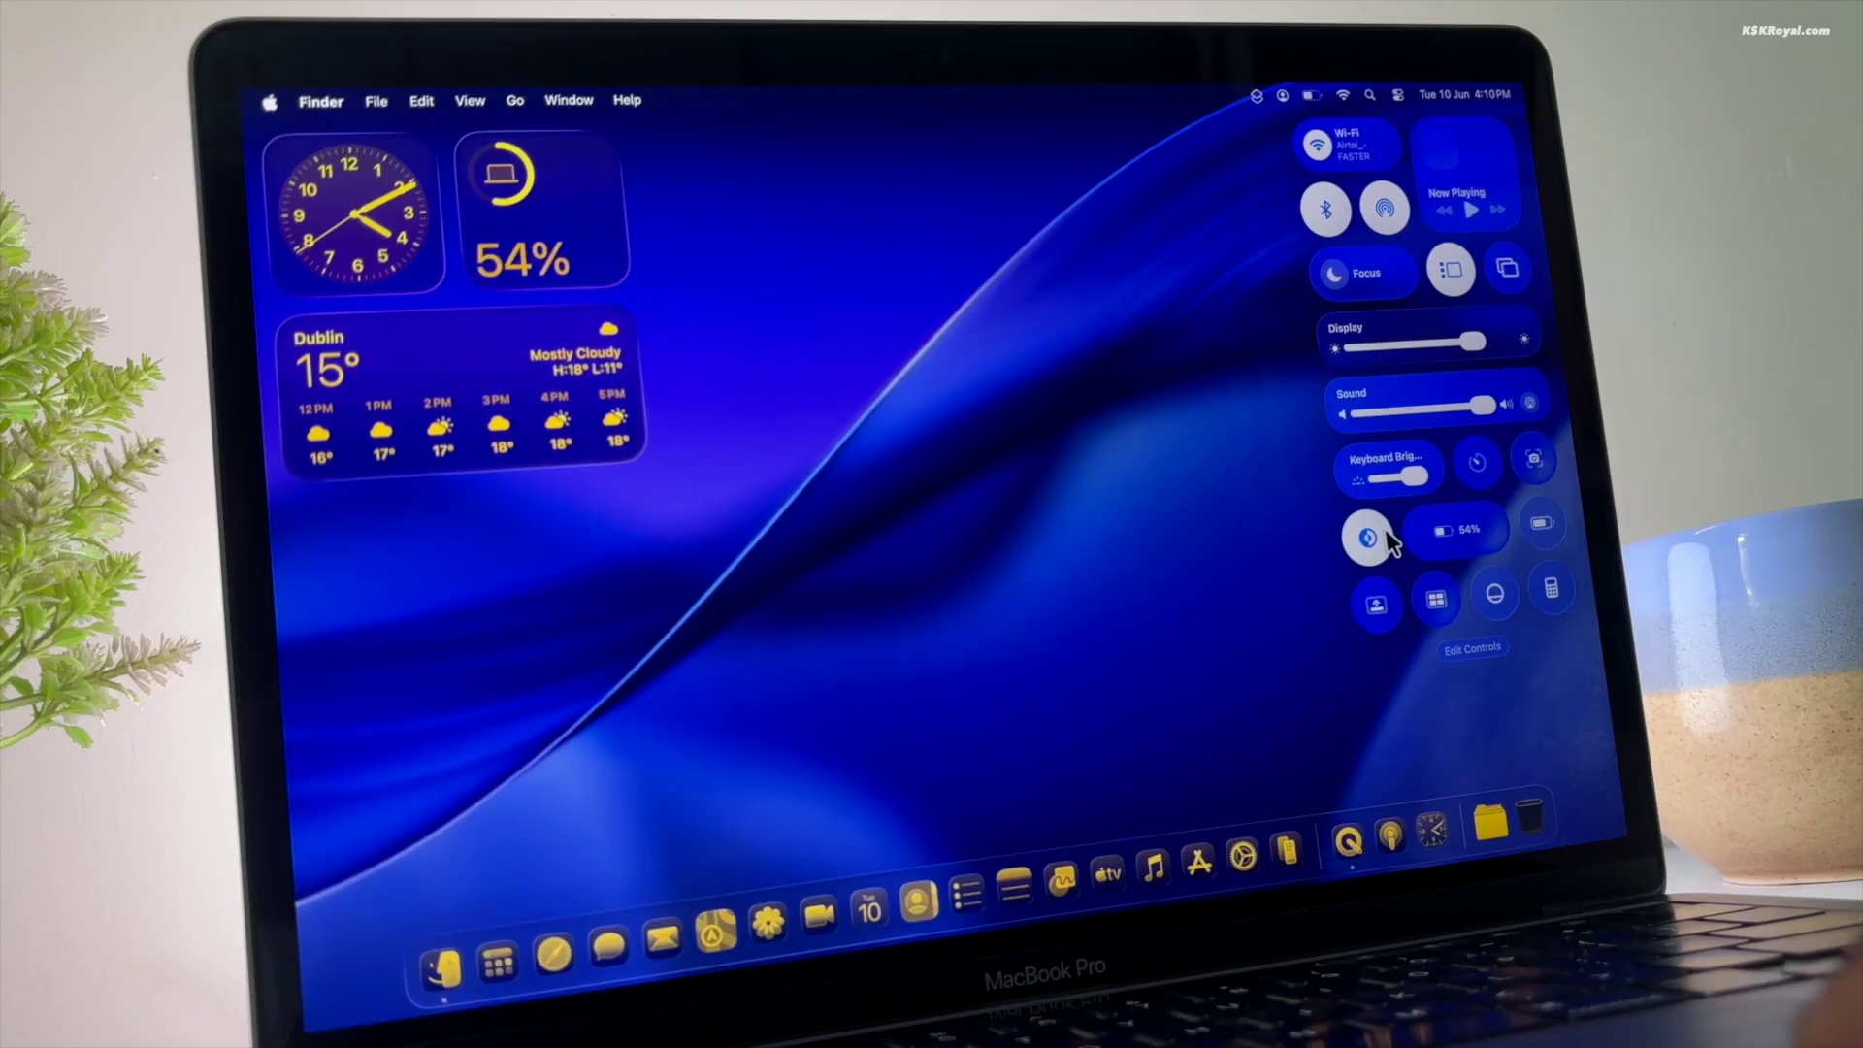
Toggle between light and dark tinted appearance, ending on dark, and raise the volume to about a third
{"action": "left_click", "coordinate": [1367, 539]}
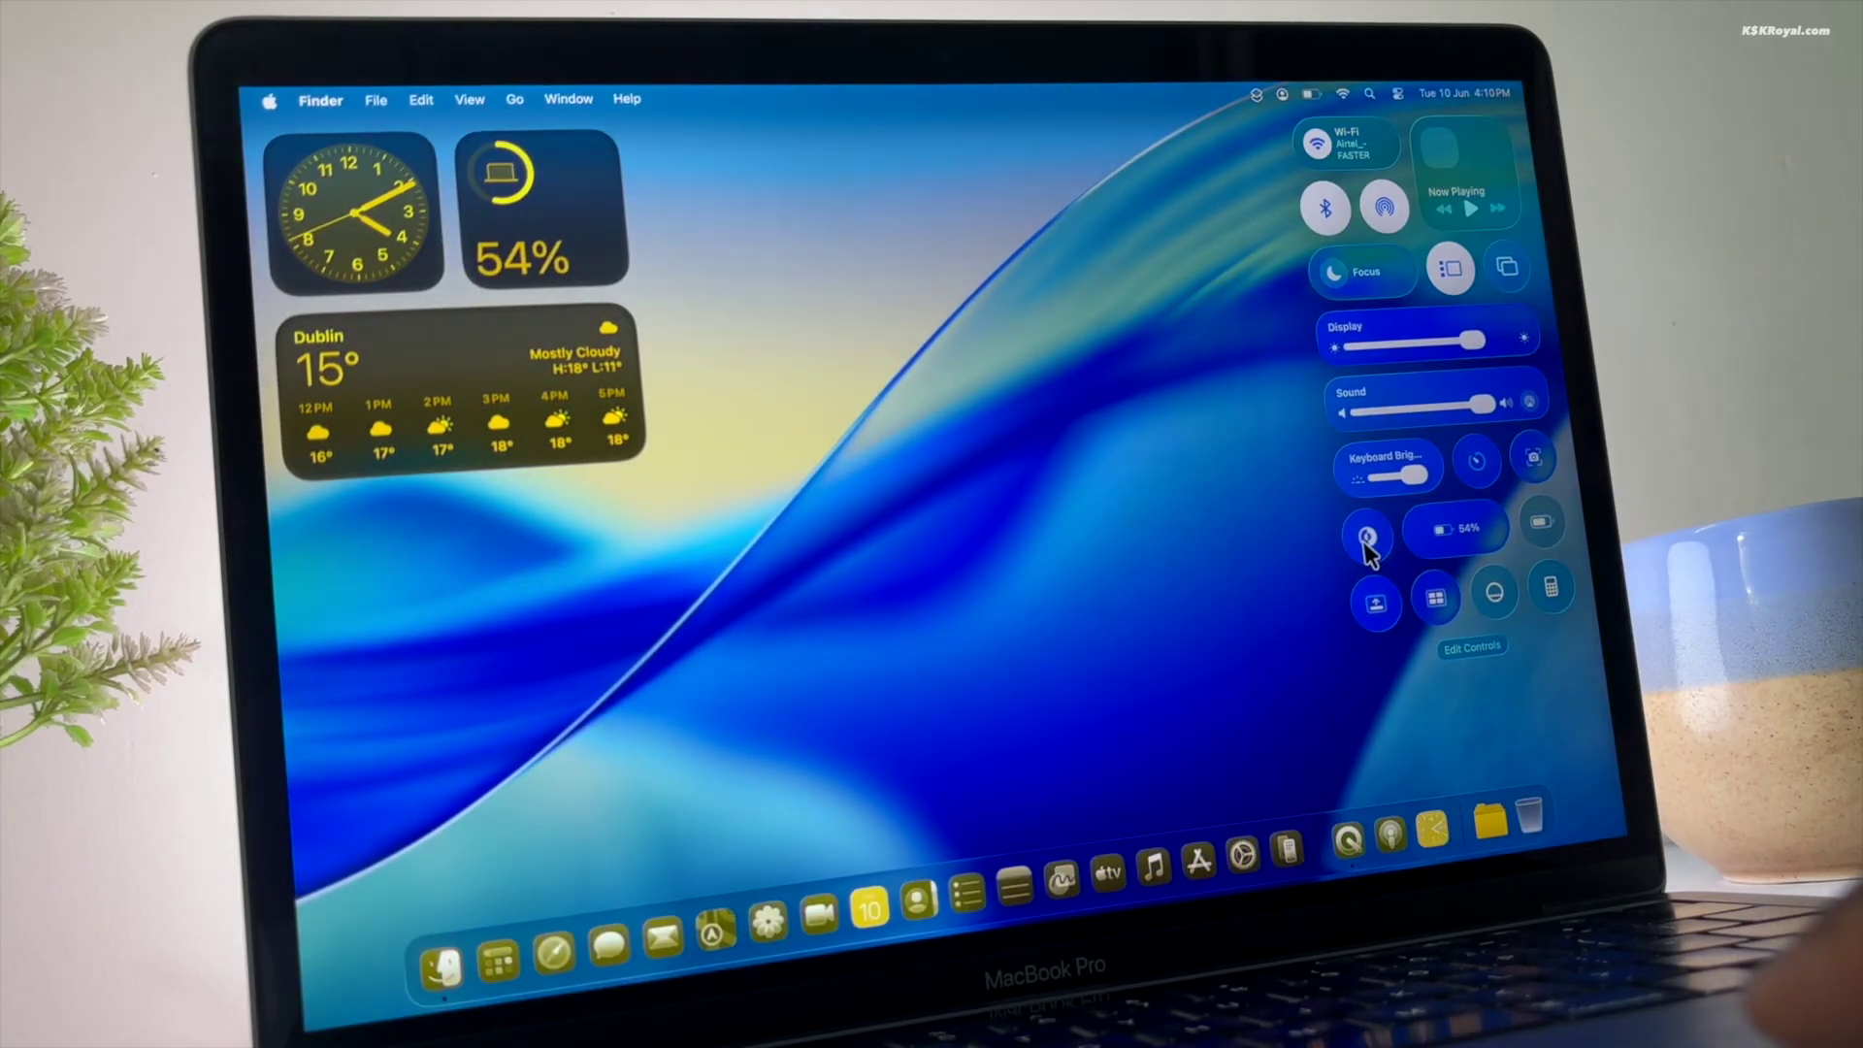
{"action": "left_click", "coordinate": [1367, 536]}
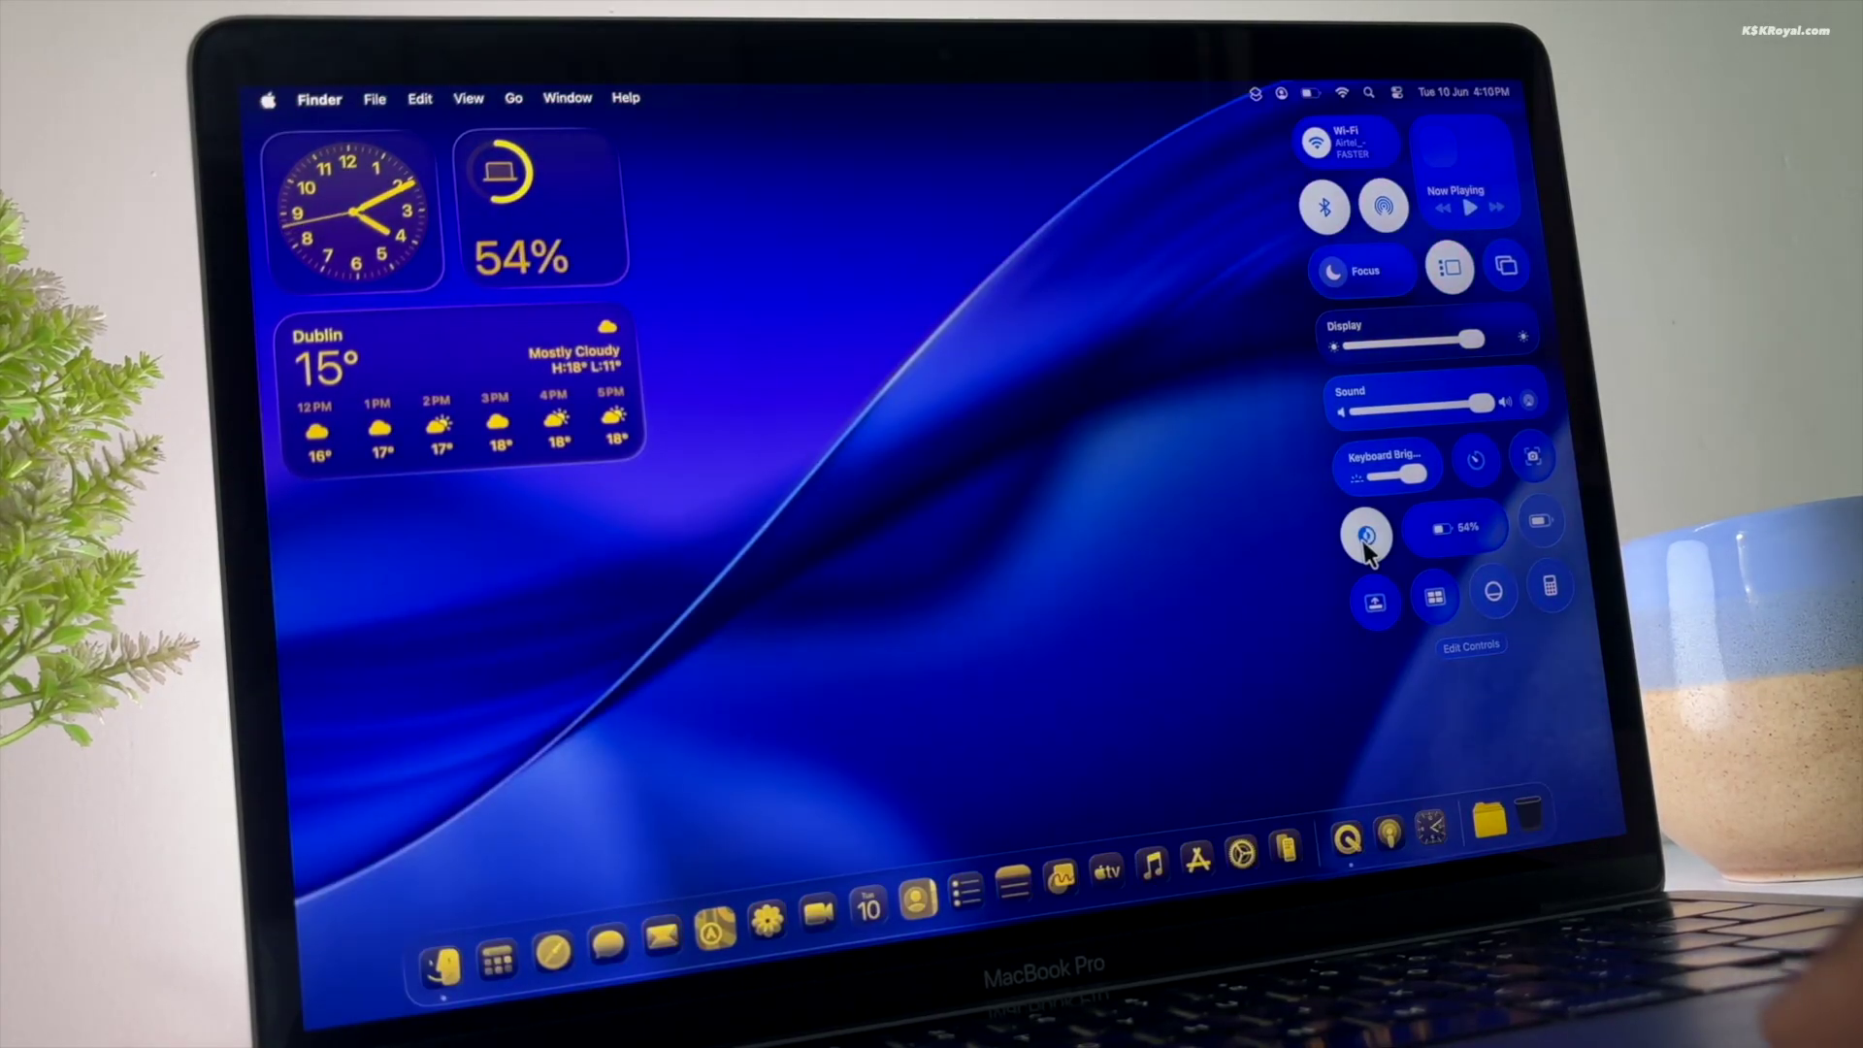
{"action": "left_click", "coordinate": [1365, 538]}
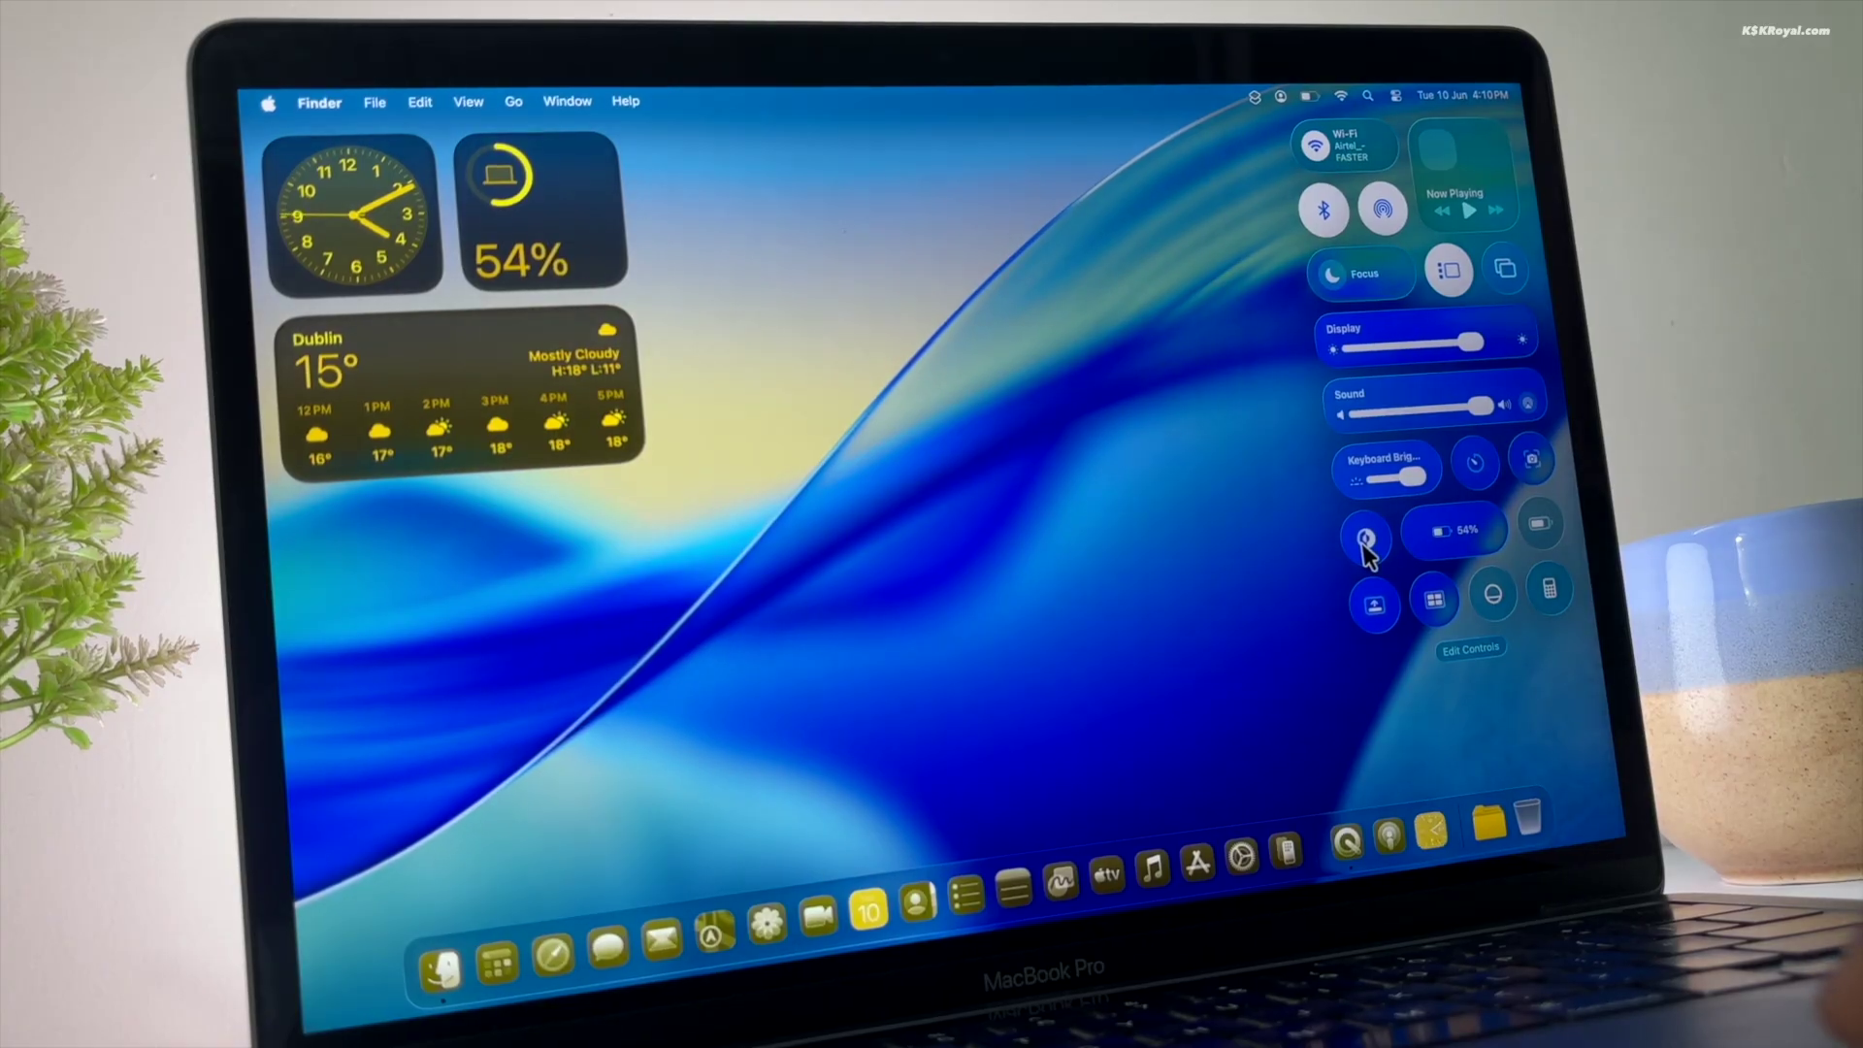
{"action": "left_click", "coordinate": [1365, 540]}
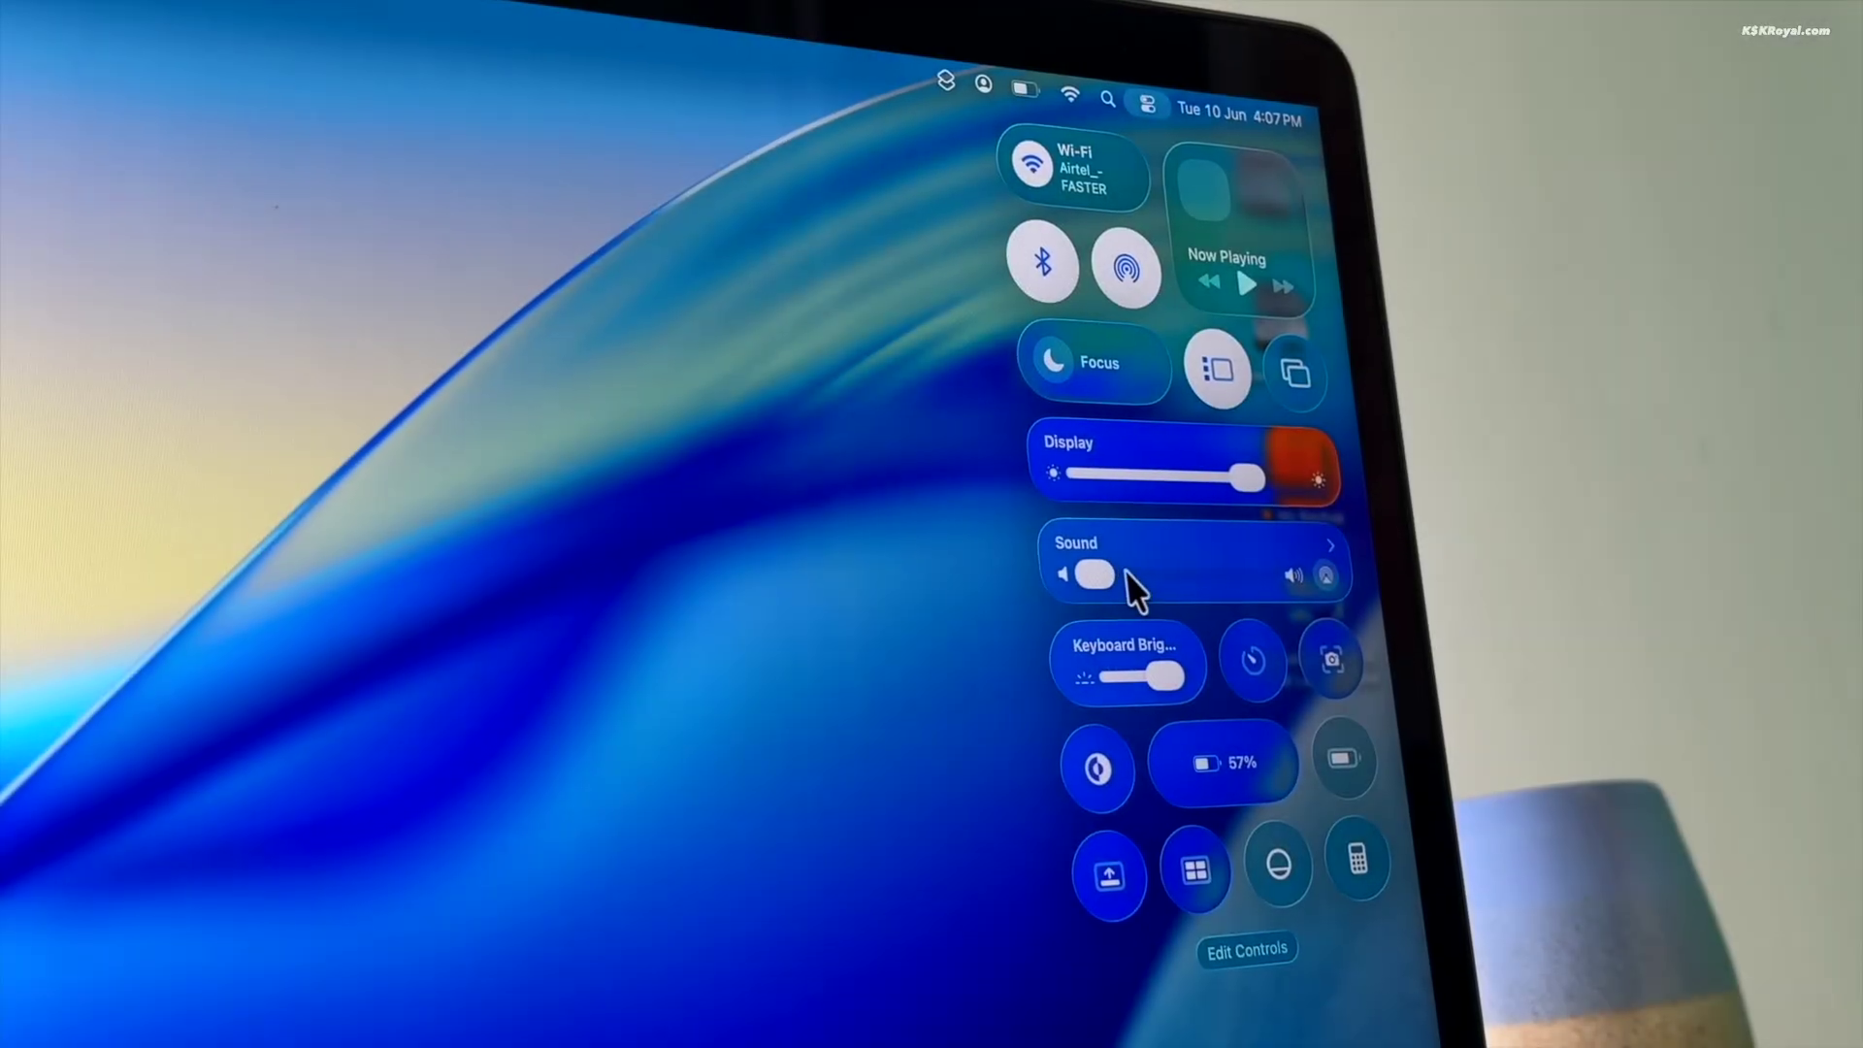
{"action": "mouse_move", "coordinate": [1113, 574]}
{"action": "left_mouse_down"}
{"action": "mouse_move", "coordinate": [1234, 592]}
{"action": "mouse_move", "coordinate": [1116, 594]}
{"action": "left_mouse_up"}
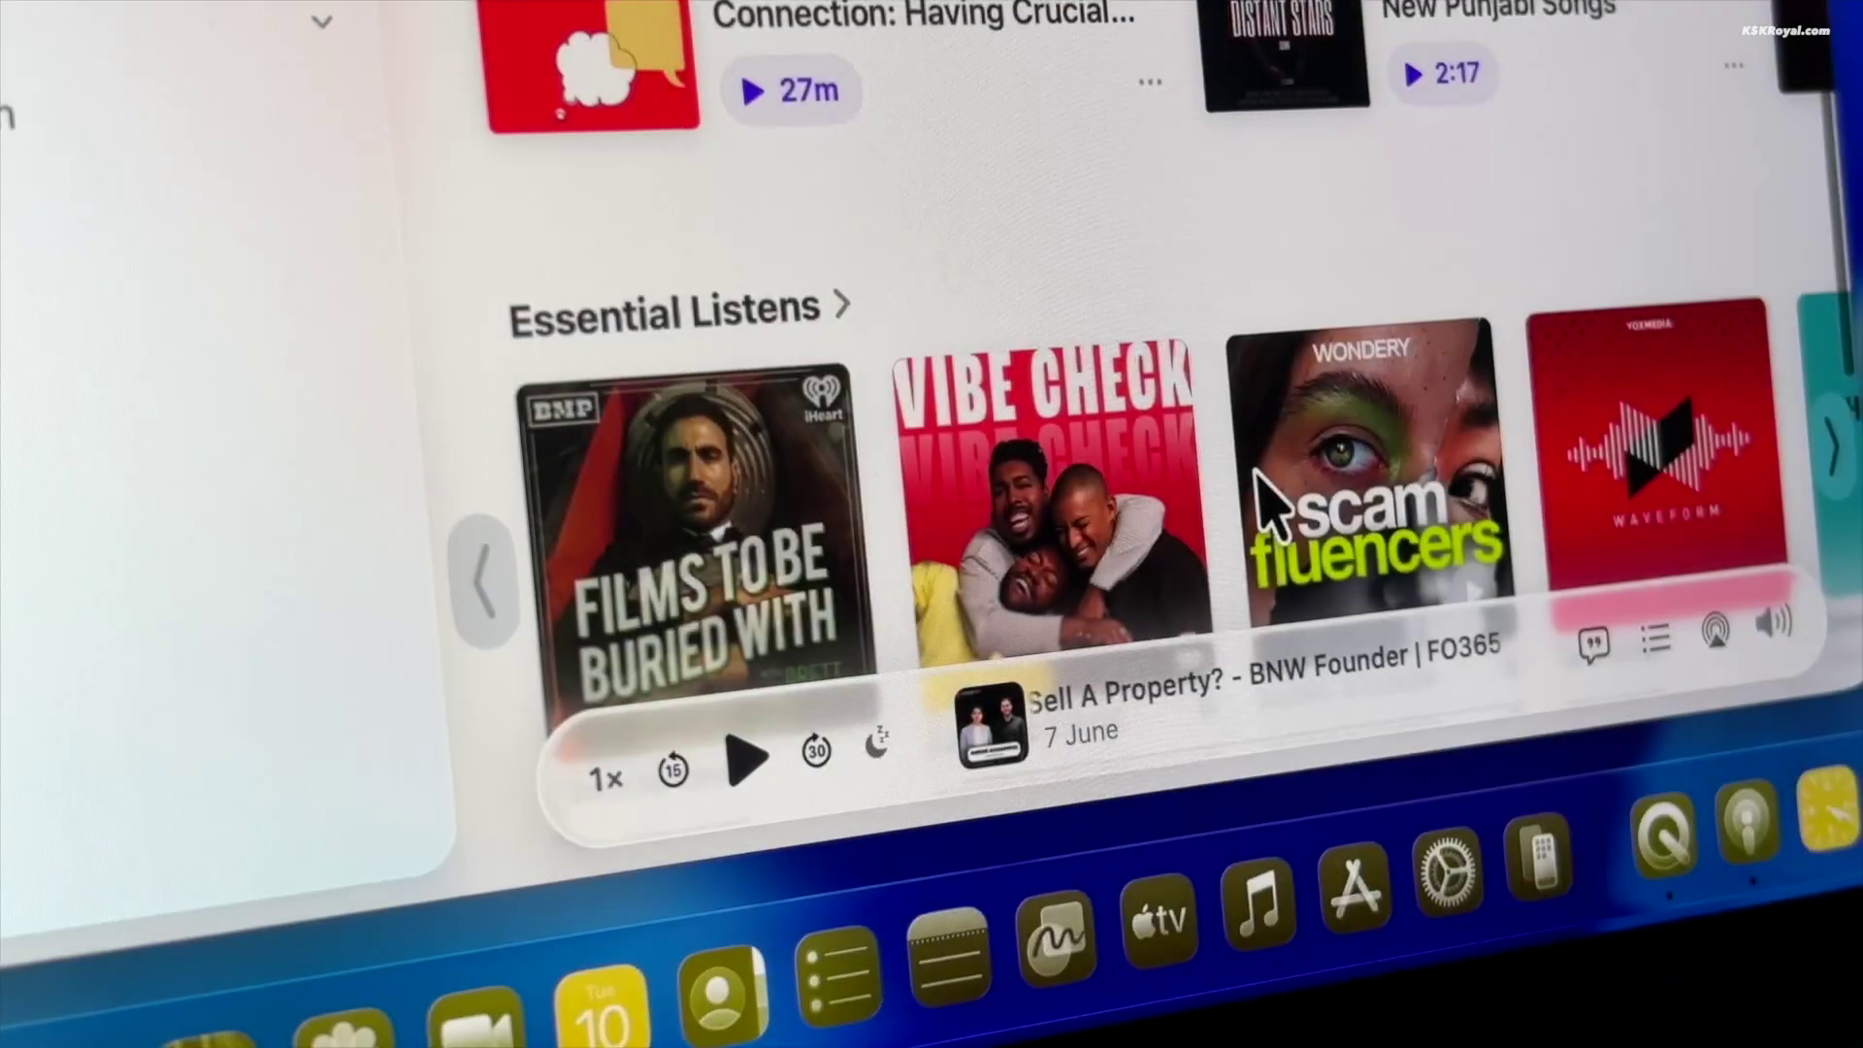
Scroll up and down through the shows on the Podcasts Home page
{"action": "scroll", "coordinate": [1271, 499], "scroll_direction": "down", "scroll_amount": 5}
{"action": "scroll", "coordinate": [1262, 500], "scroll_direction": "up", "scroll_amount": 4}
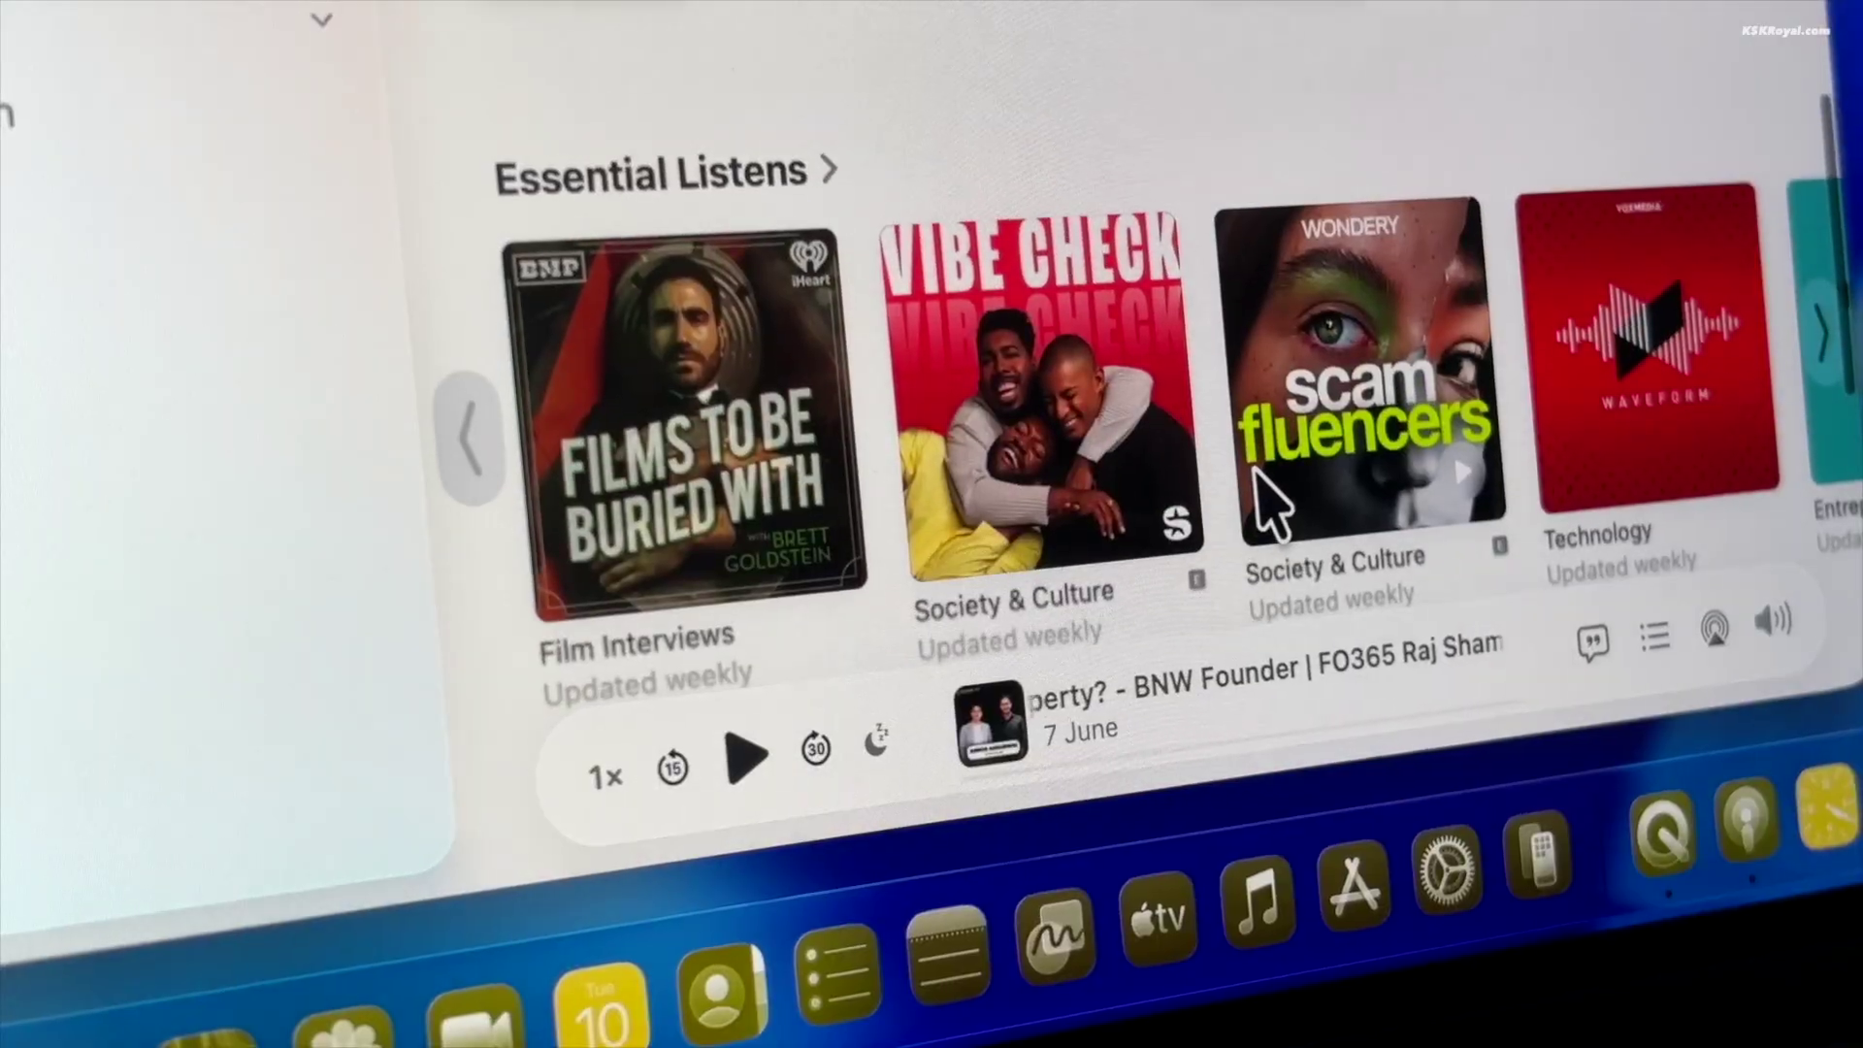
{"action": "scroll", "coordinate": [1259, 468], "scroll_direction": "up", "scroll_amount": 5}
{"action": "scroll", "coordinate": [1260, 472], "scroll_direction": "down", "scroll_amount": 8}
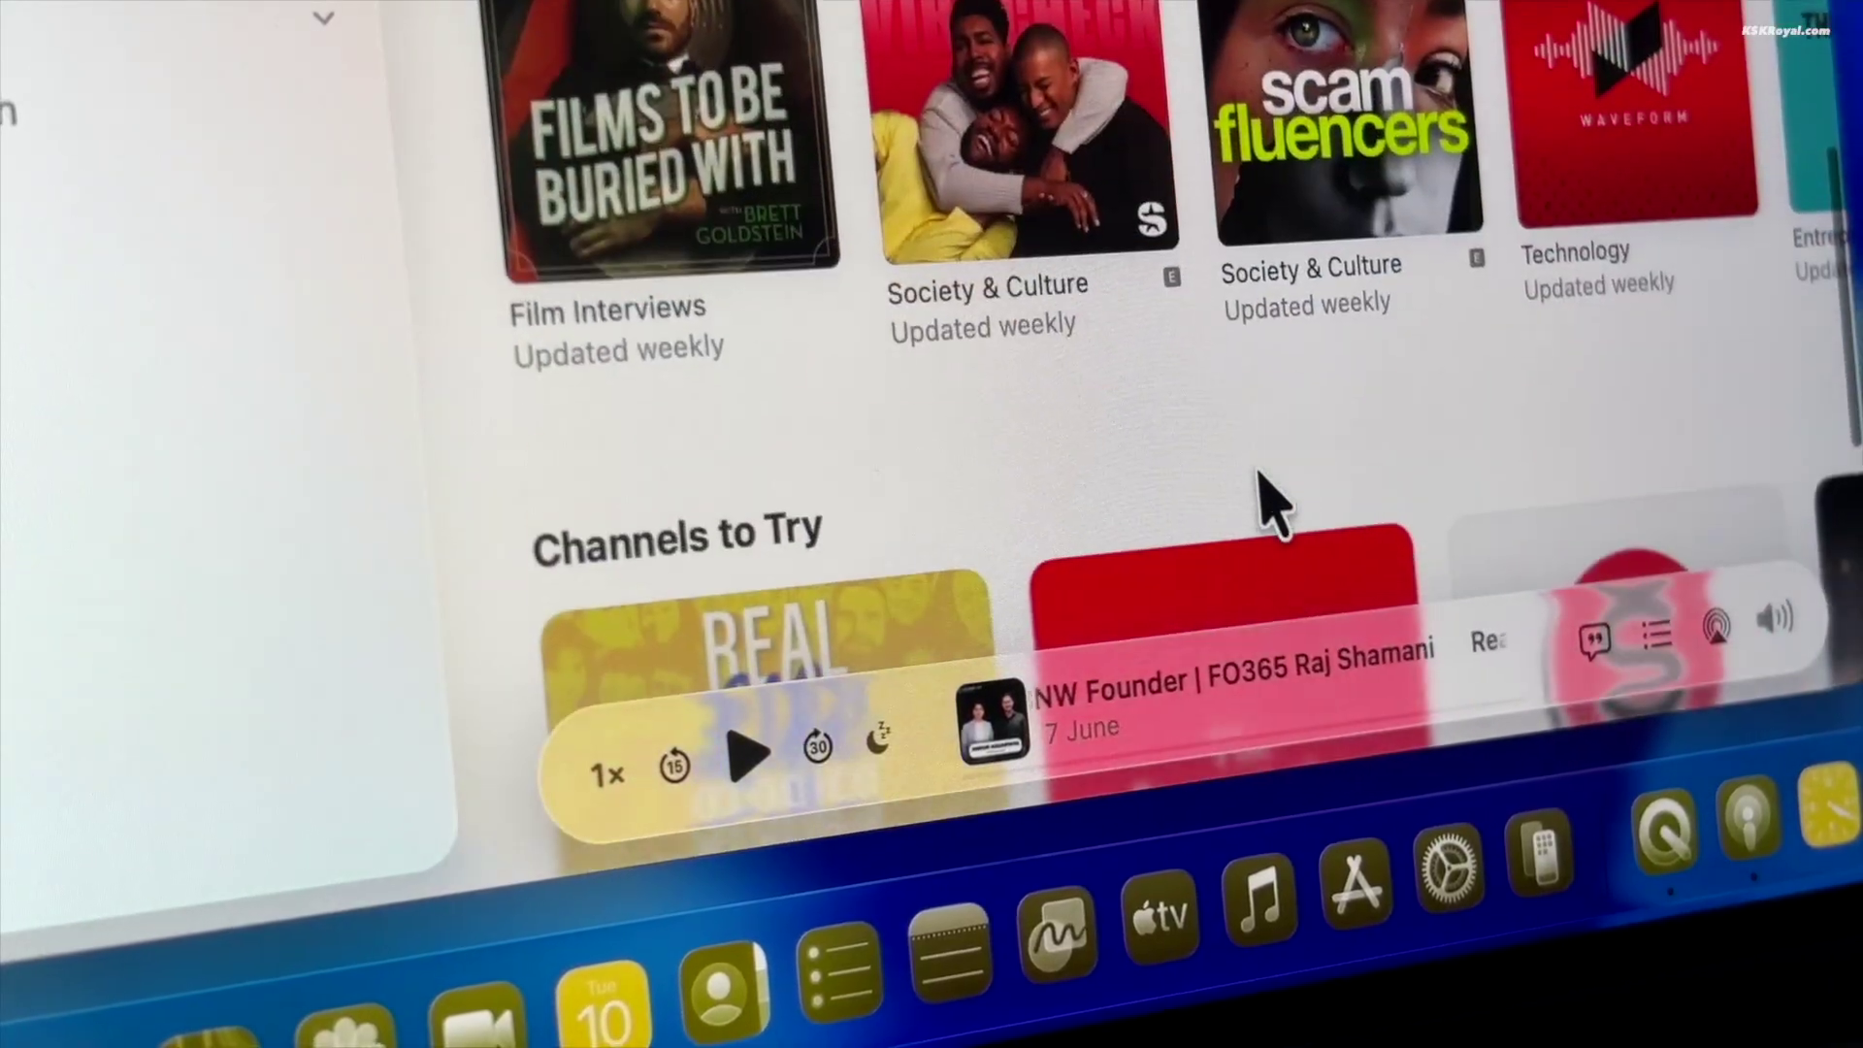
{"action": "scroll", "coordinate": [1262, 485], "scroll_direction": "down", "scroll_amount": 3}
{"action": "scroll", "coordinate": [1266, 490], "scroll_direction": "up", "scroll_amount": 3}
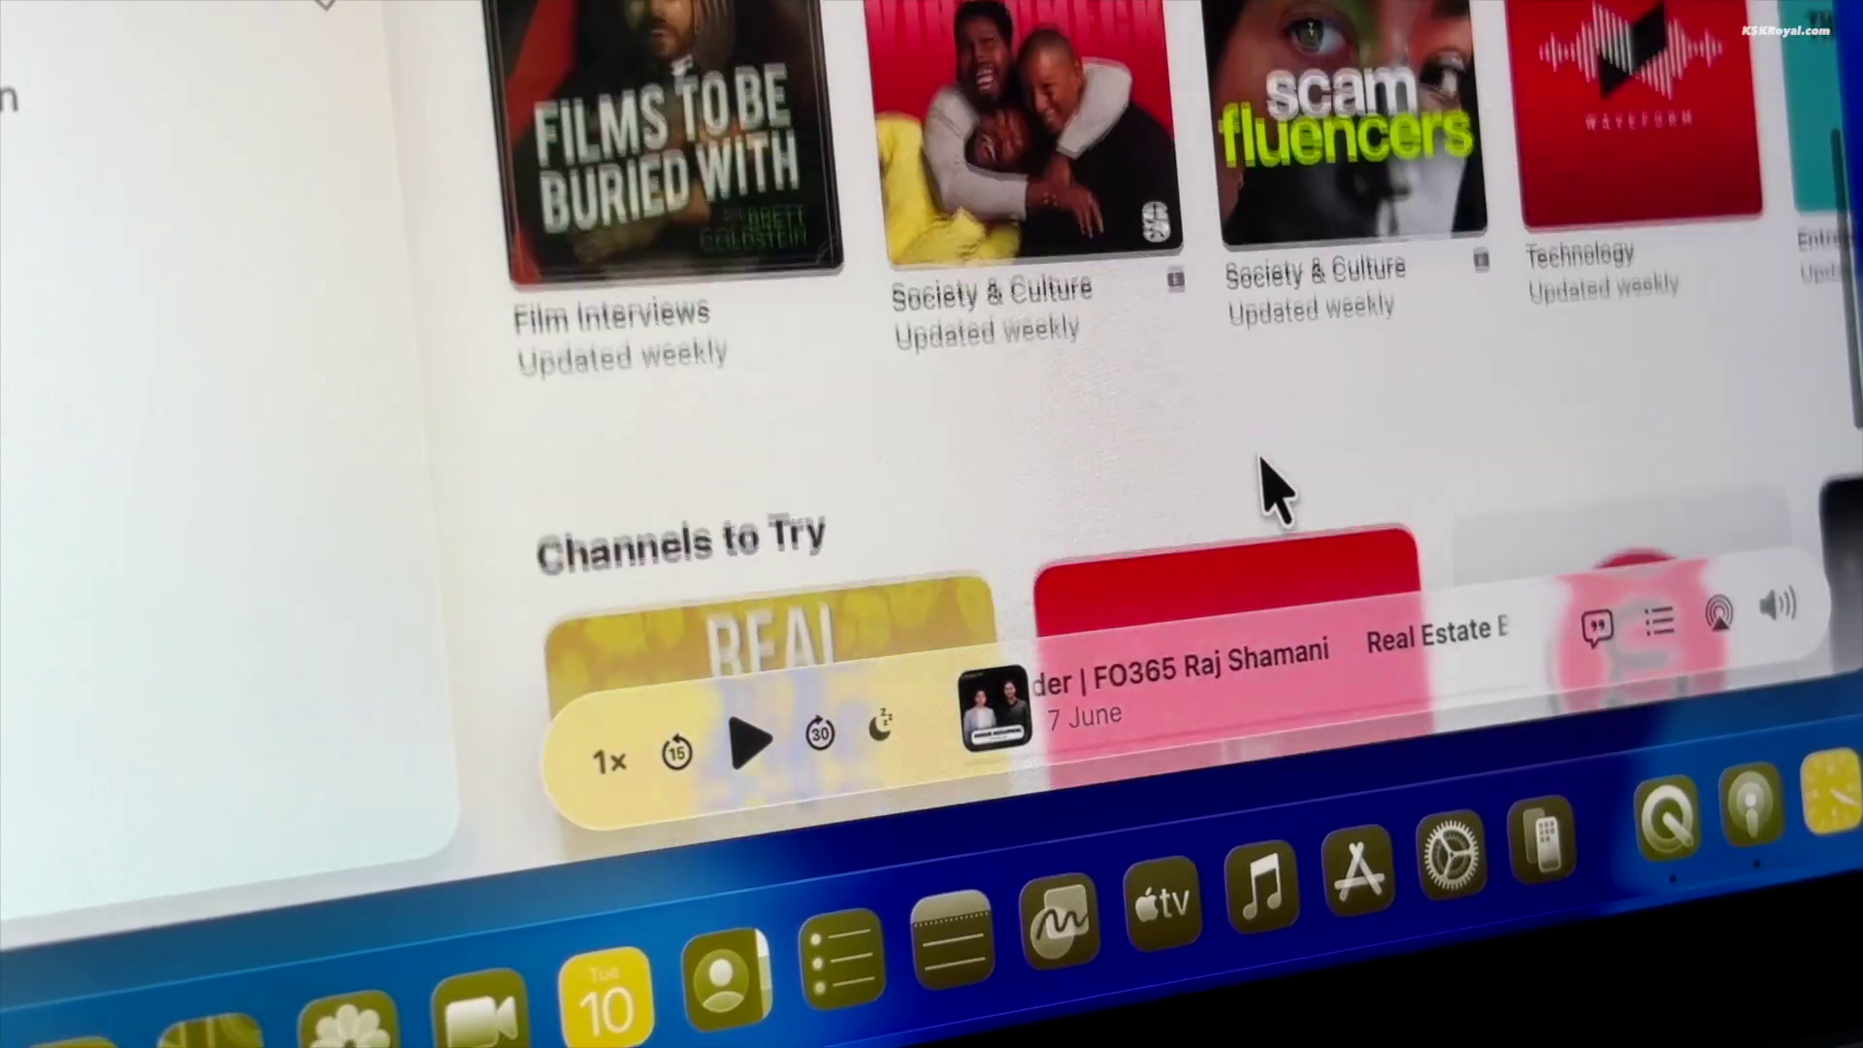
{"action": "scroll", "coordinate": [1274, 490], "scroll_direction": "up", "scroll_amount": 5}
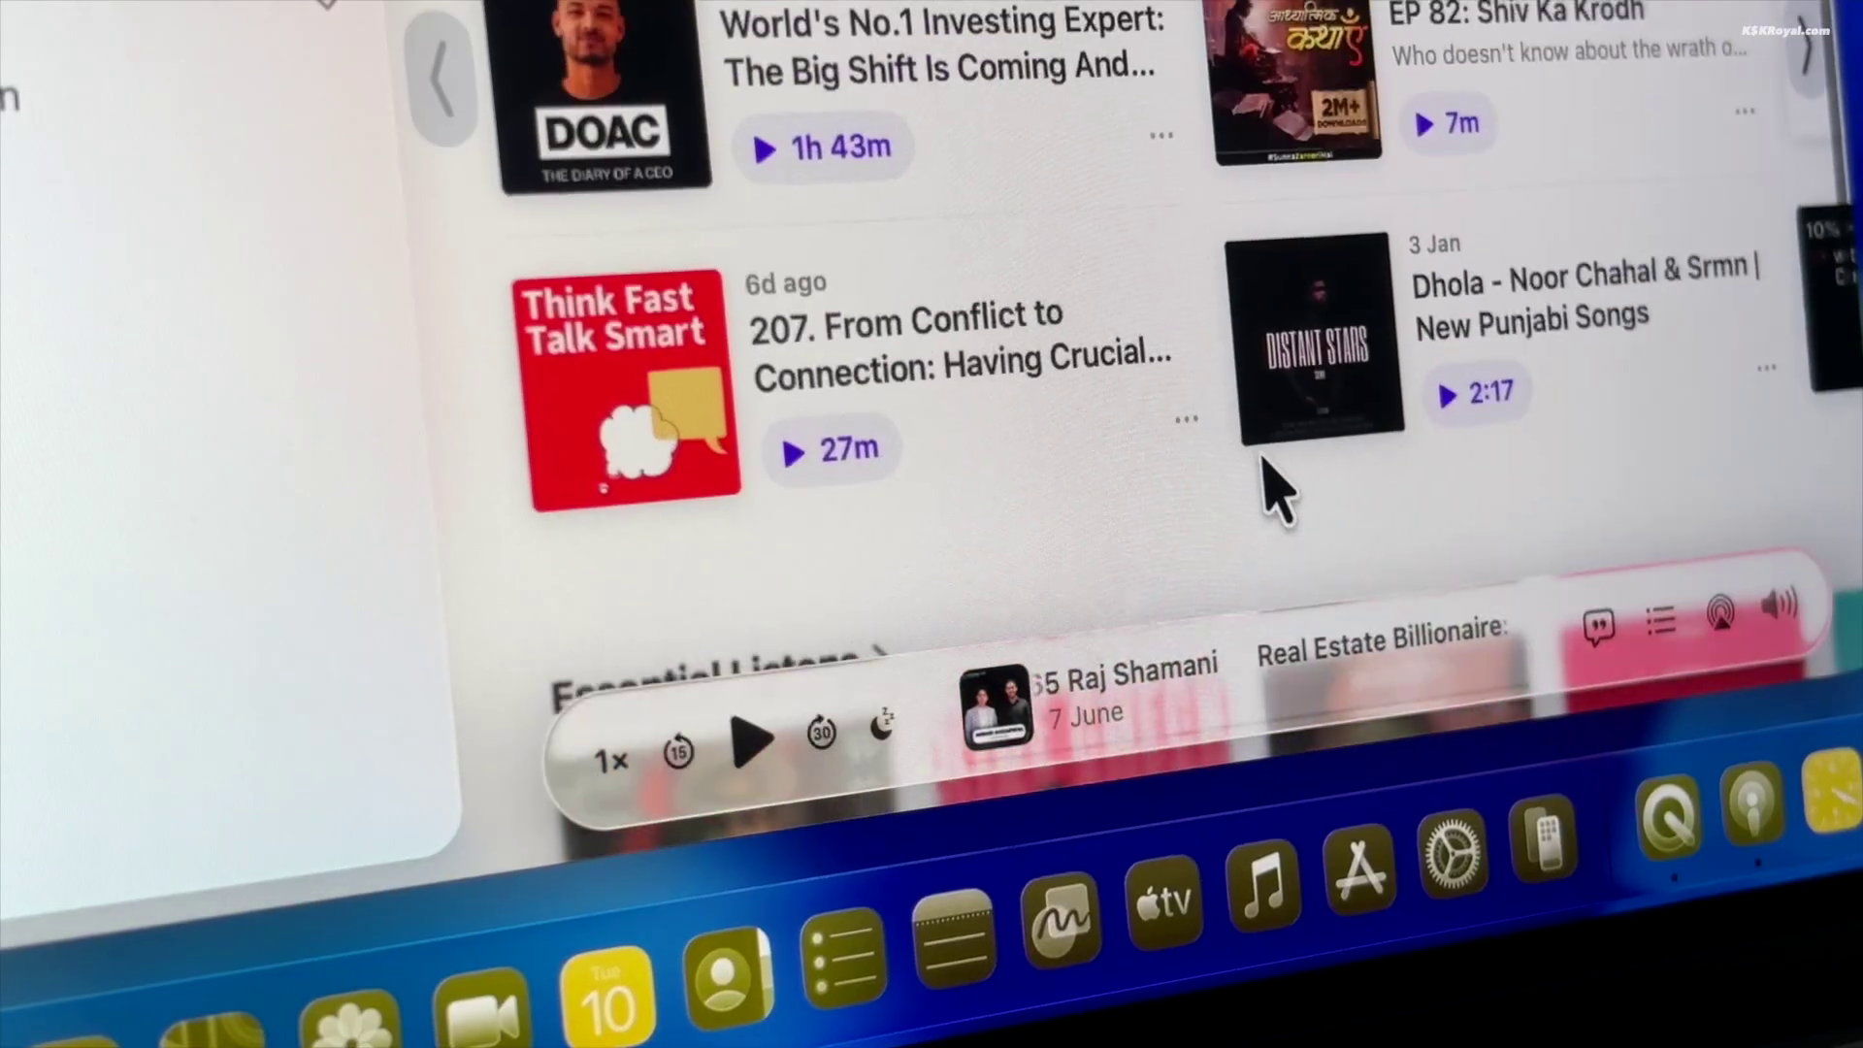
{"action": "scroll", "coordinate": [1265, 461], "scroll_direction": "down", "scroll_amount": 2}
{"action": "scroll", "coordinate": [1264, 463], "scroll_direction": "up", "scroll_amount": 5}
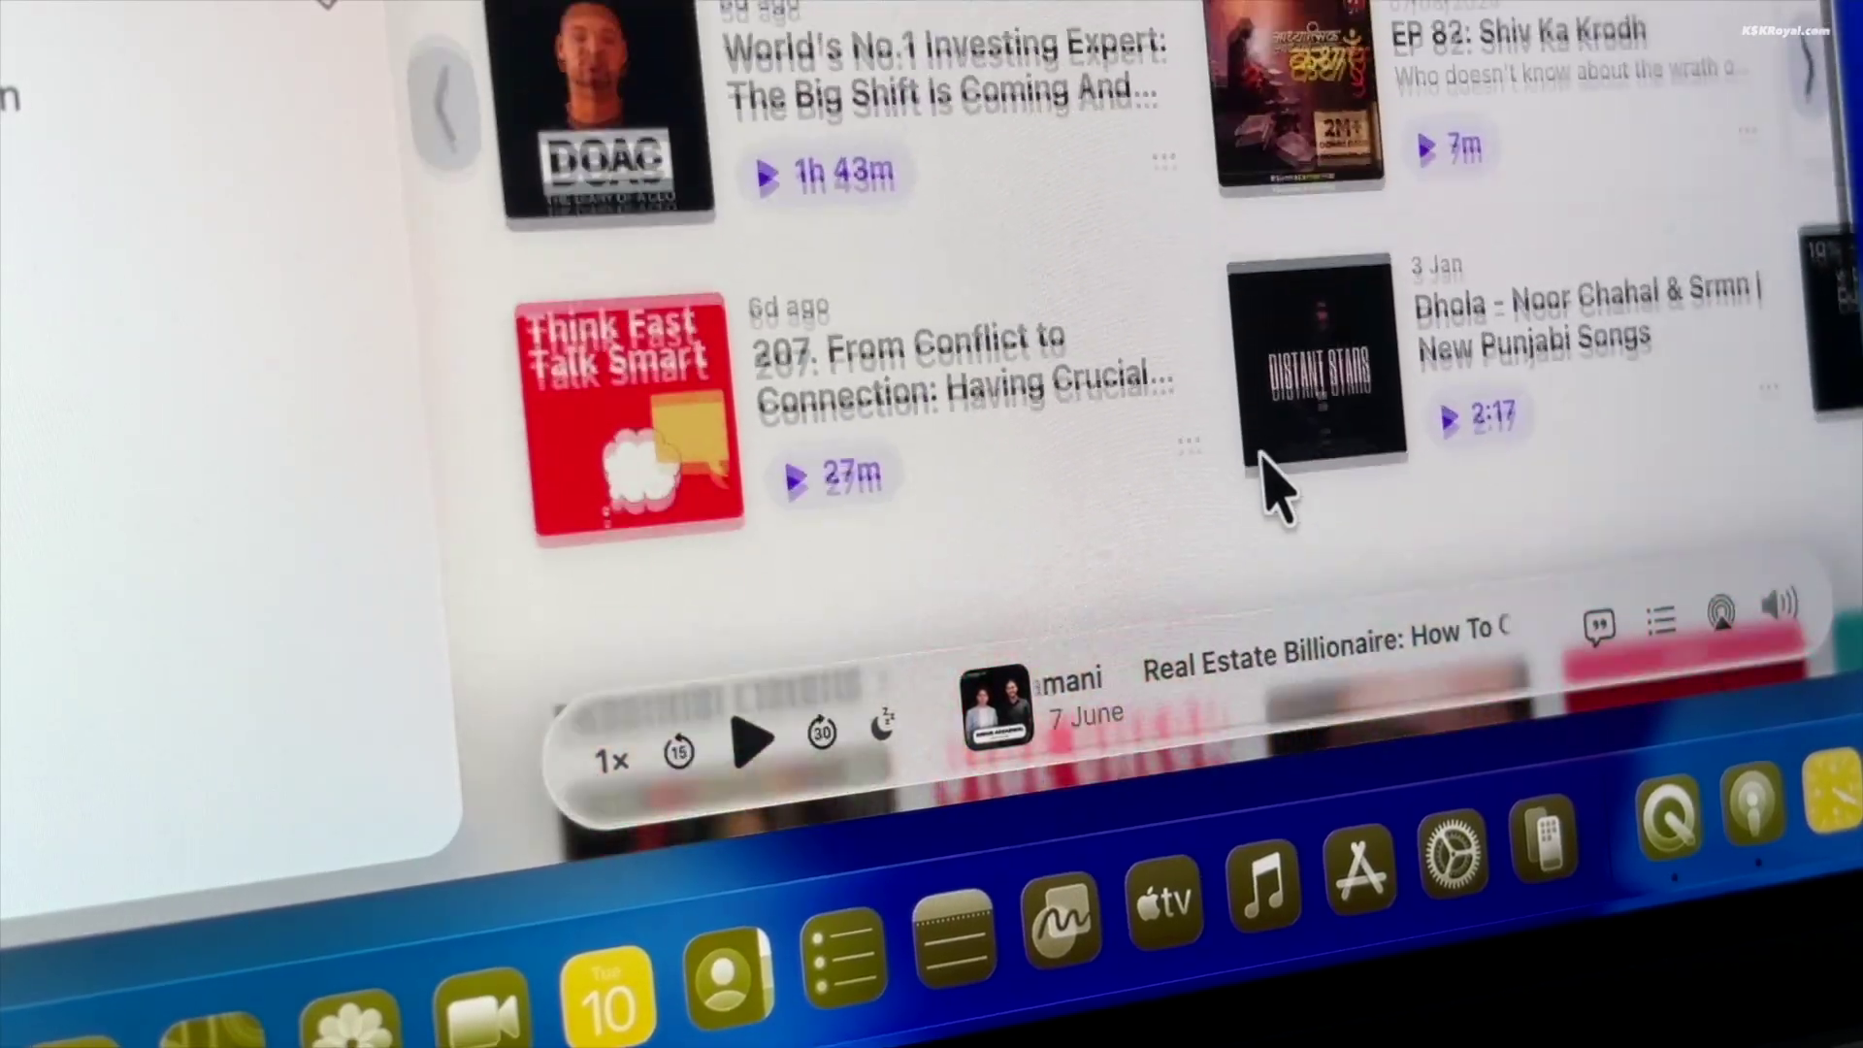
{"action": "scroll", "coordinate": [1279, 495], "scroll_direction": "up", "scroll_amount": 2}
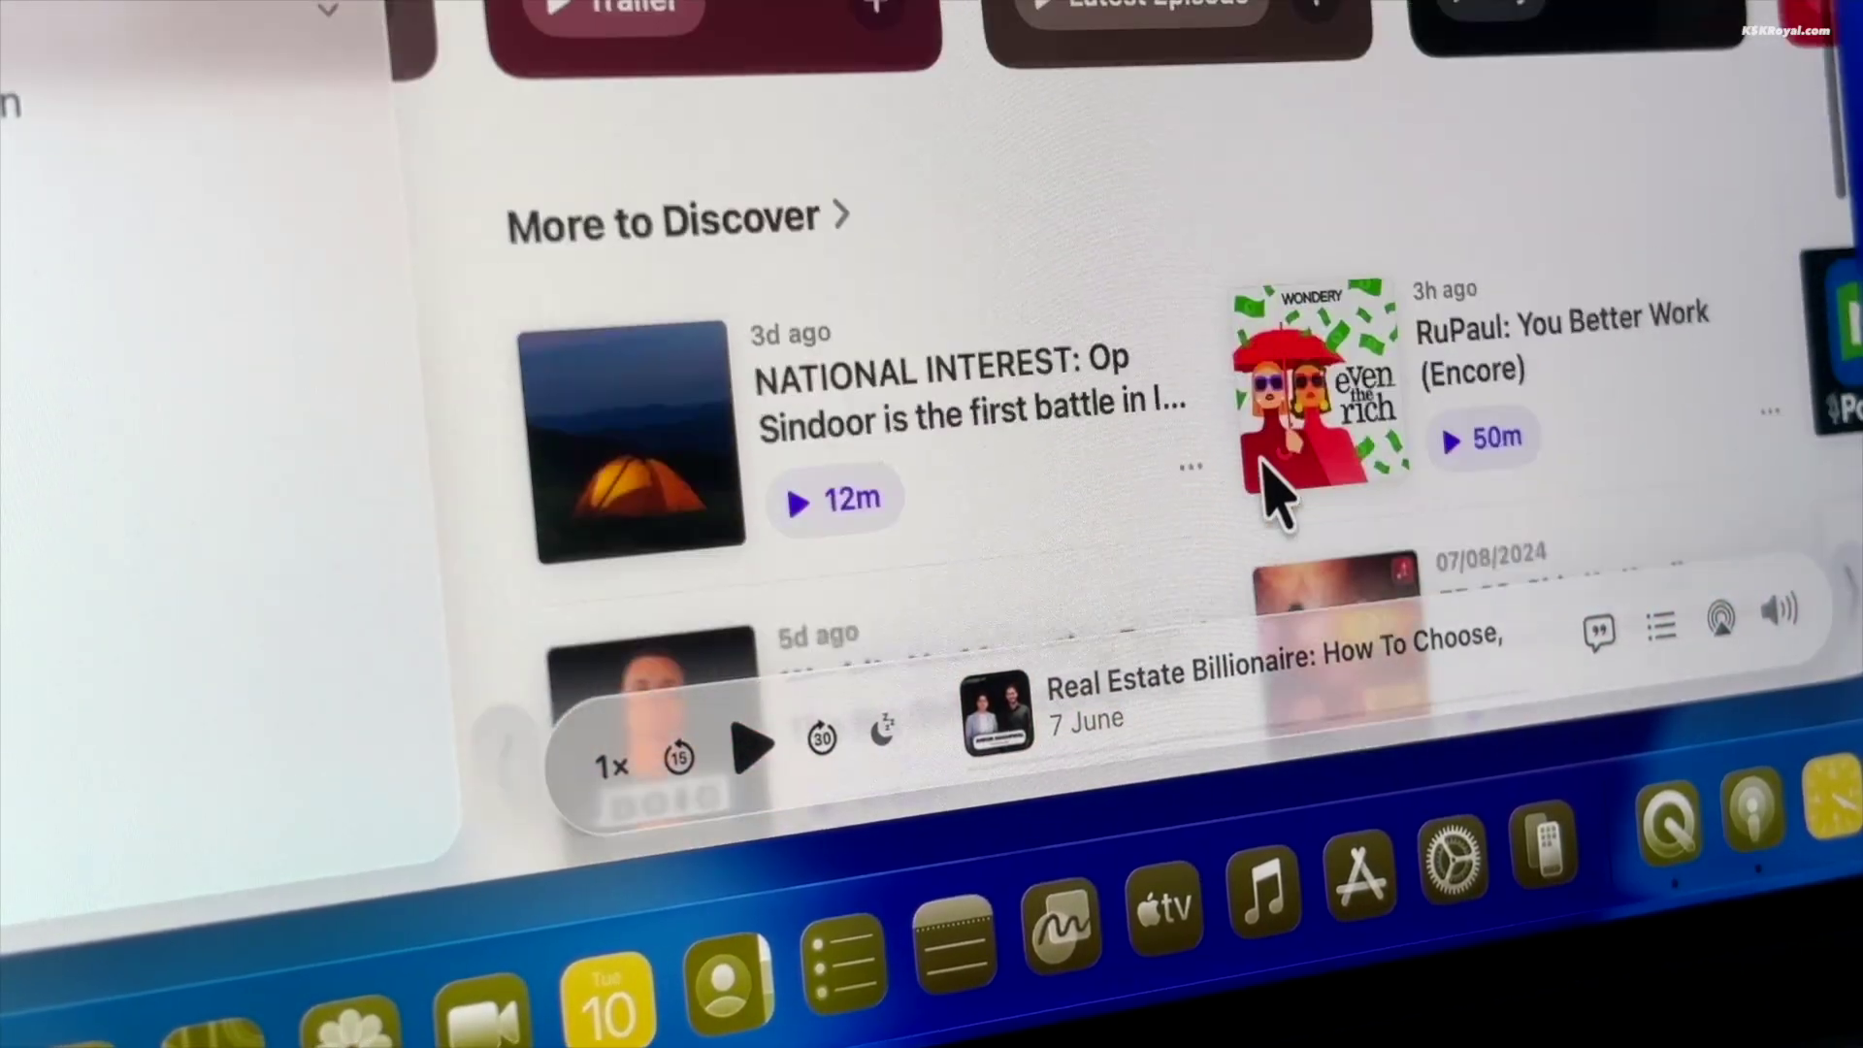
{"action": "scroll", "coordinate": [1265, 463], "scroll_direction": "up", "scroll_amount": 5}
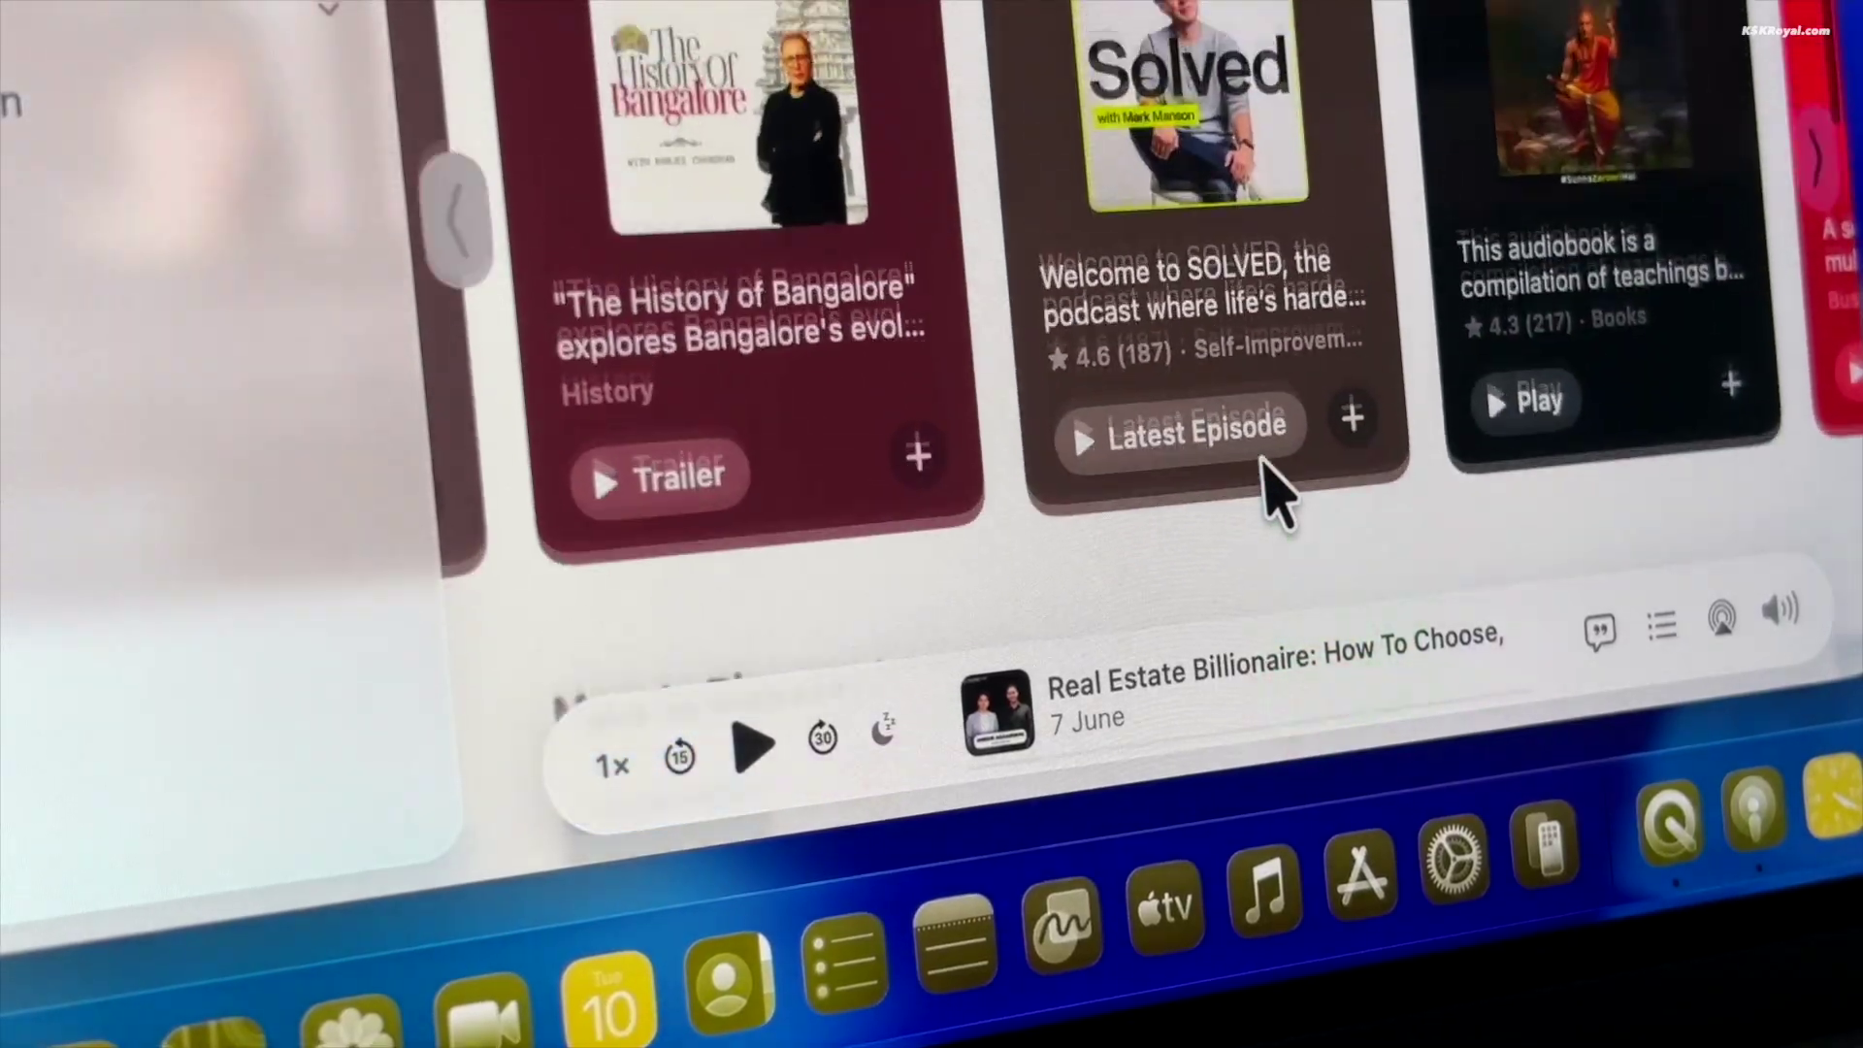
{"action": "scroll", "coordinate": [1262, 464], "scroll_direction": "up", "scroll_amount": 8}
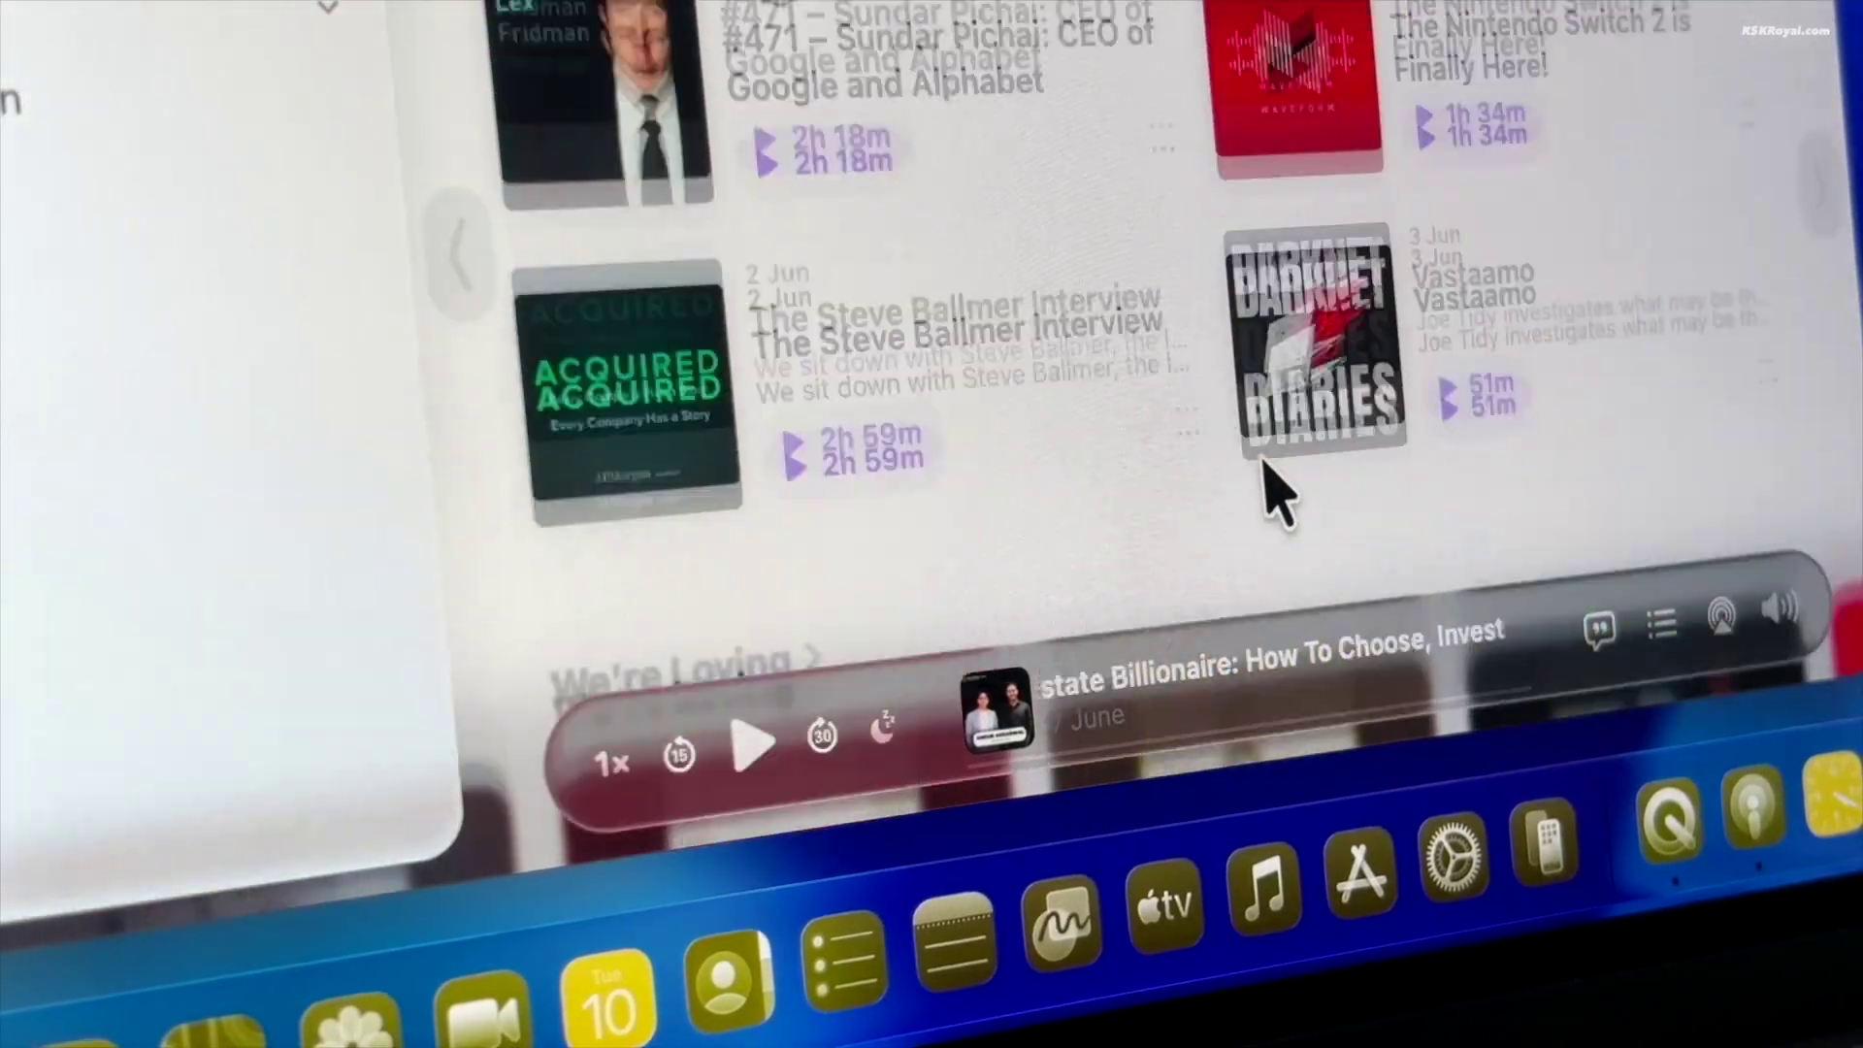
{"action": "scroll", "coordinate": [1269, 491], "scroll_direction": "up", "scroll_amount": 10}
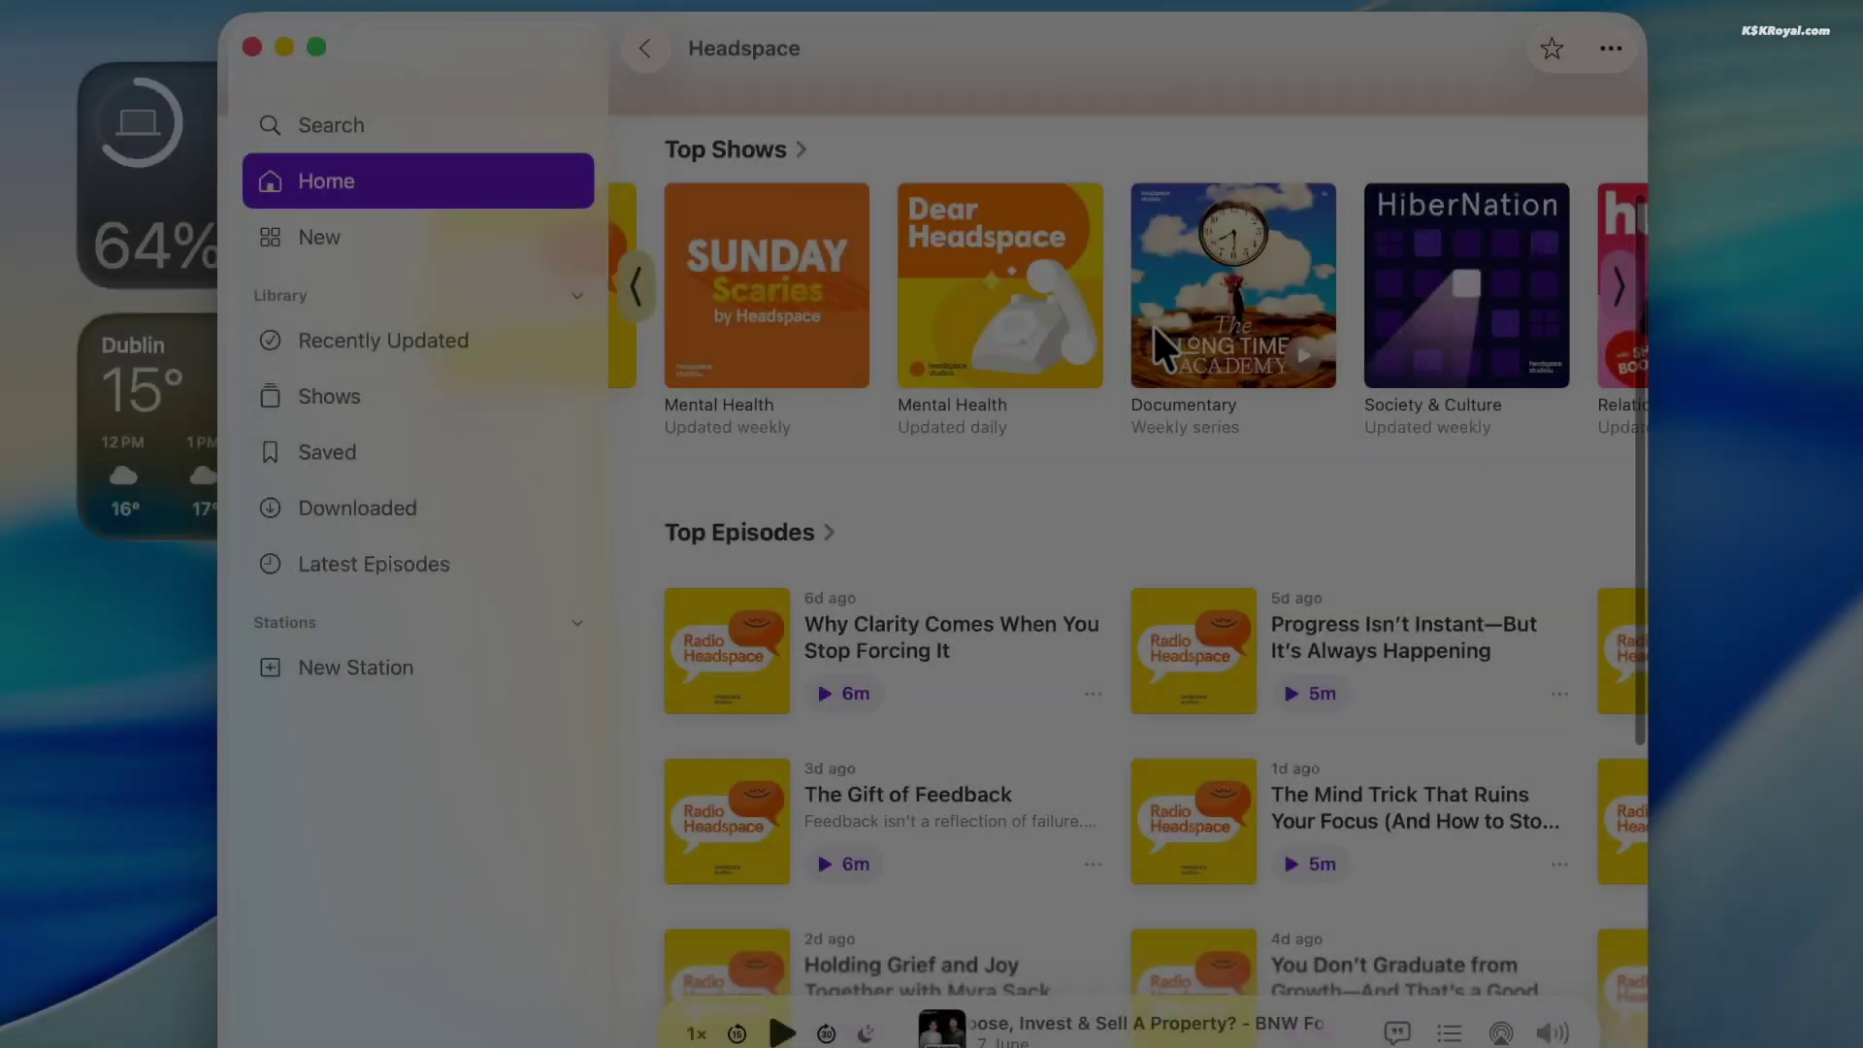
Scroll the Headspace Top Shows and Top Episodes carousels sideways
{"action": "scroll", "coordinate": [1155, 326], "scroll_direction": "right", "scroll_amount": 5}
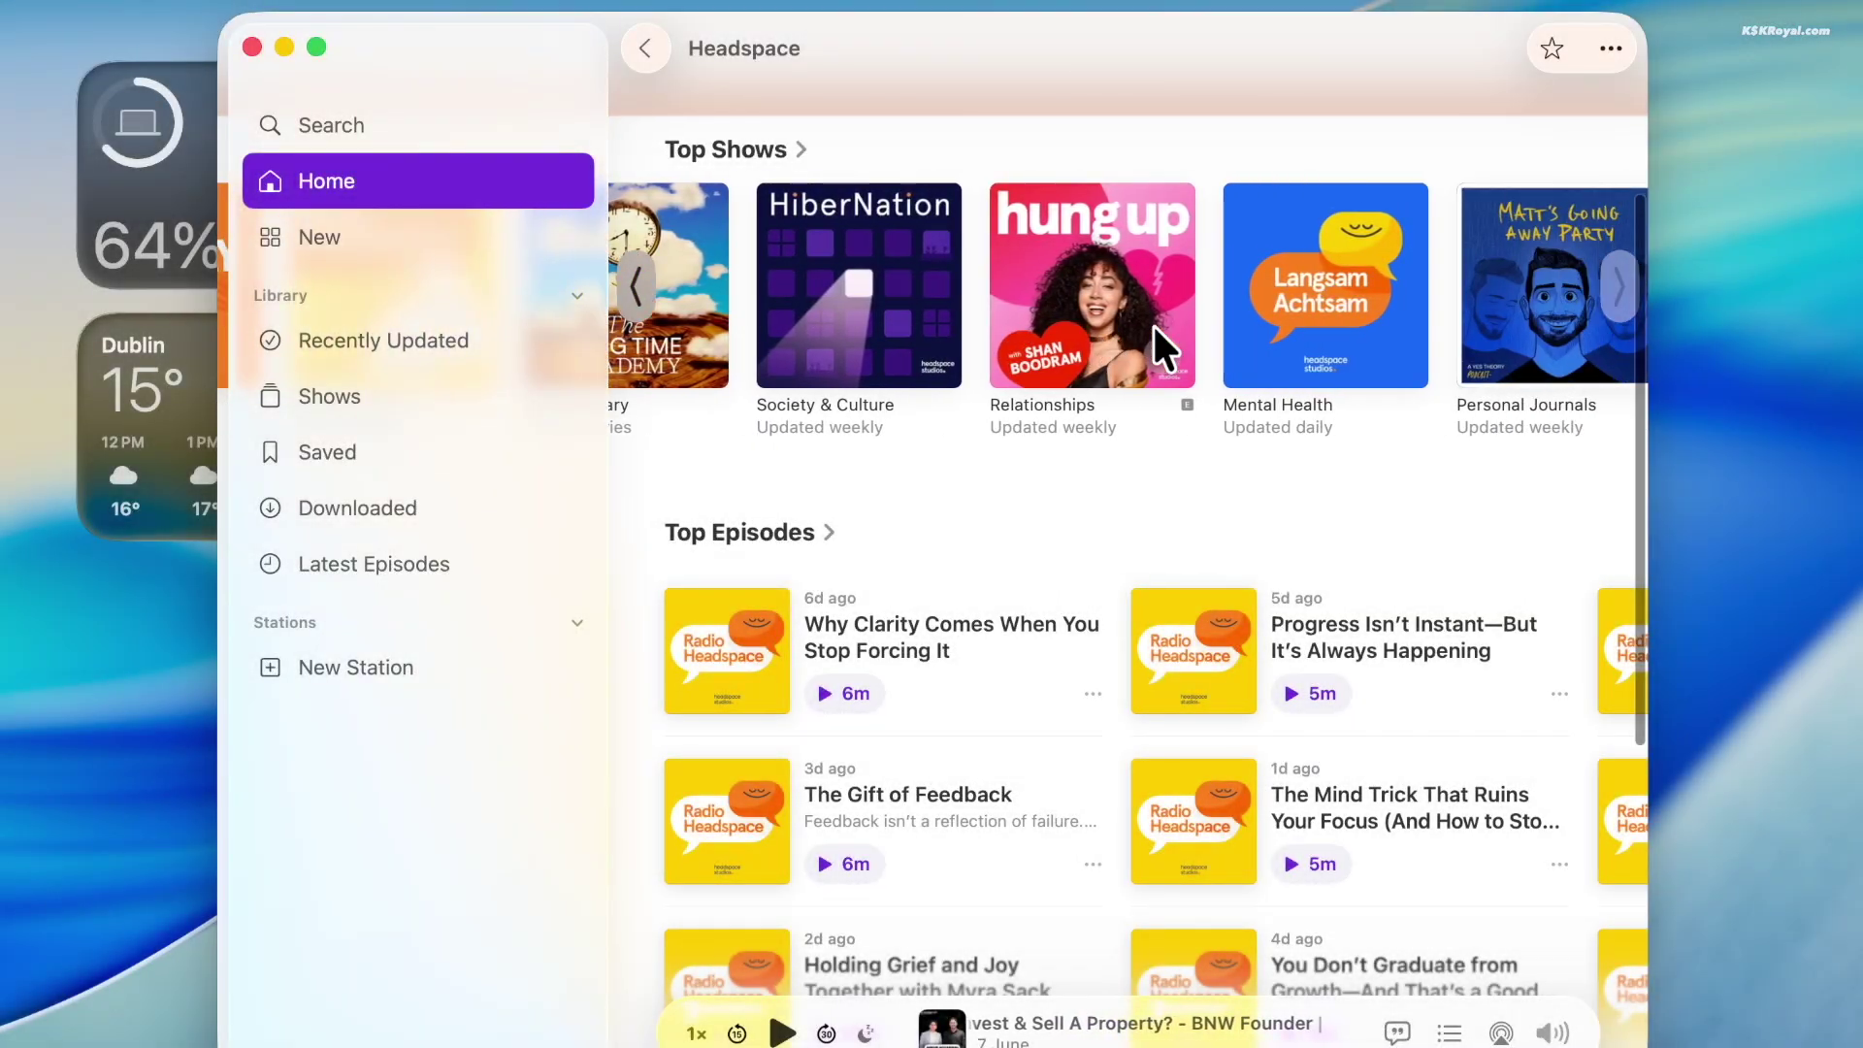
{"action": "scroll", "coordinate": [1154, 326], "scroll_direction": "left", "scroll_amount": 5}
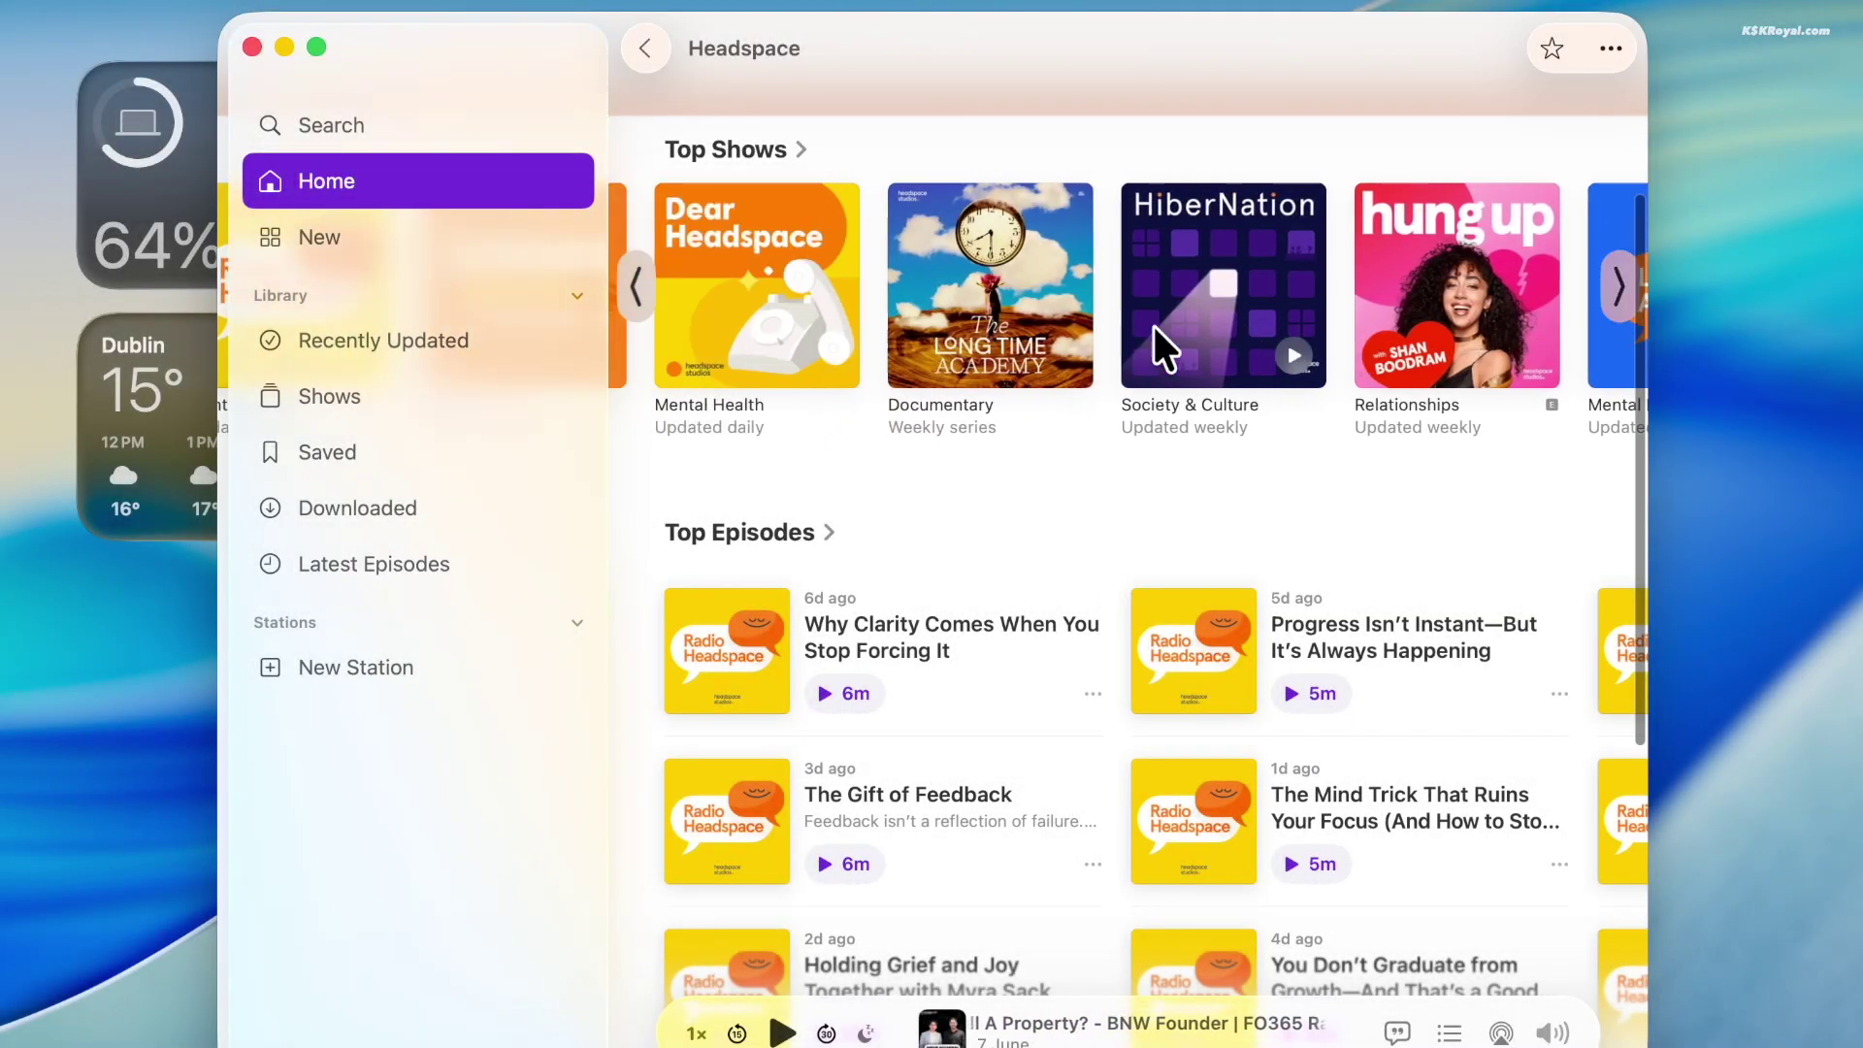
{"action": "scroll", "coordinate": [1155, 326], "scroll_direction": "left", "scroll_amount": 2}
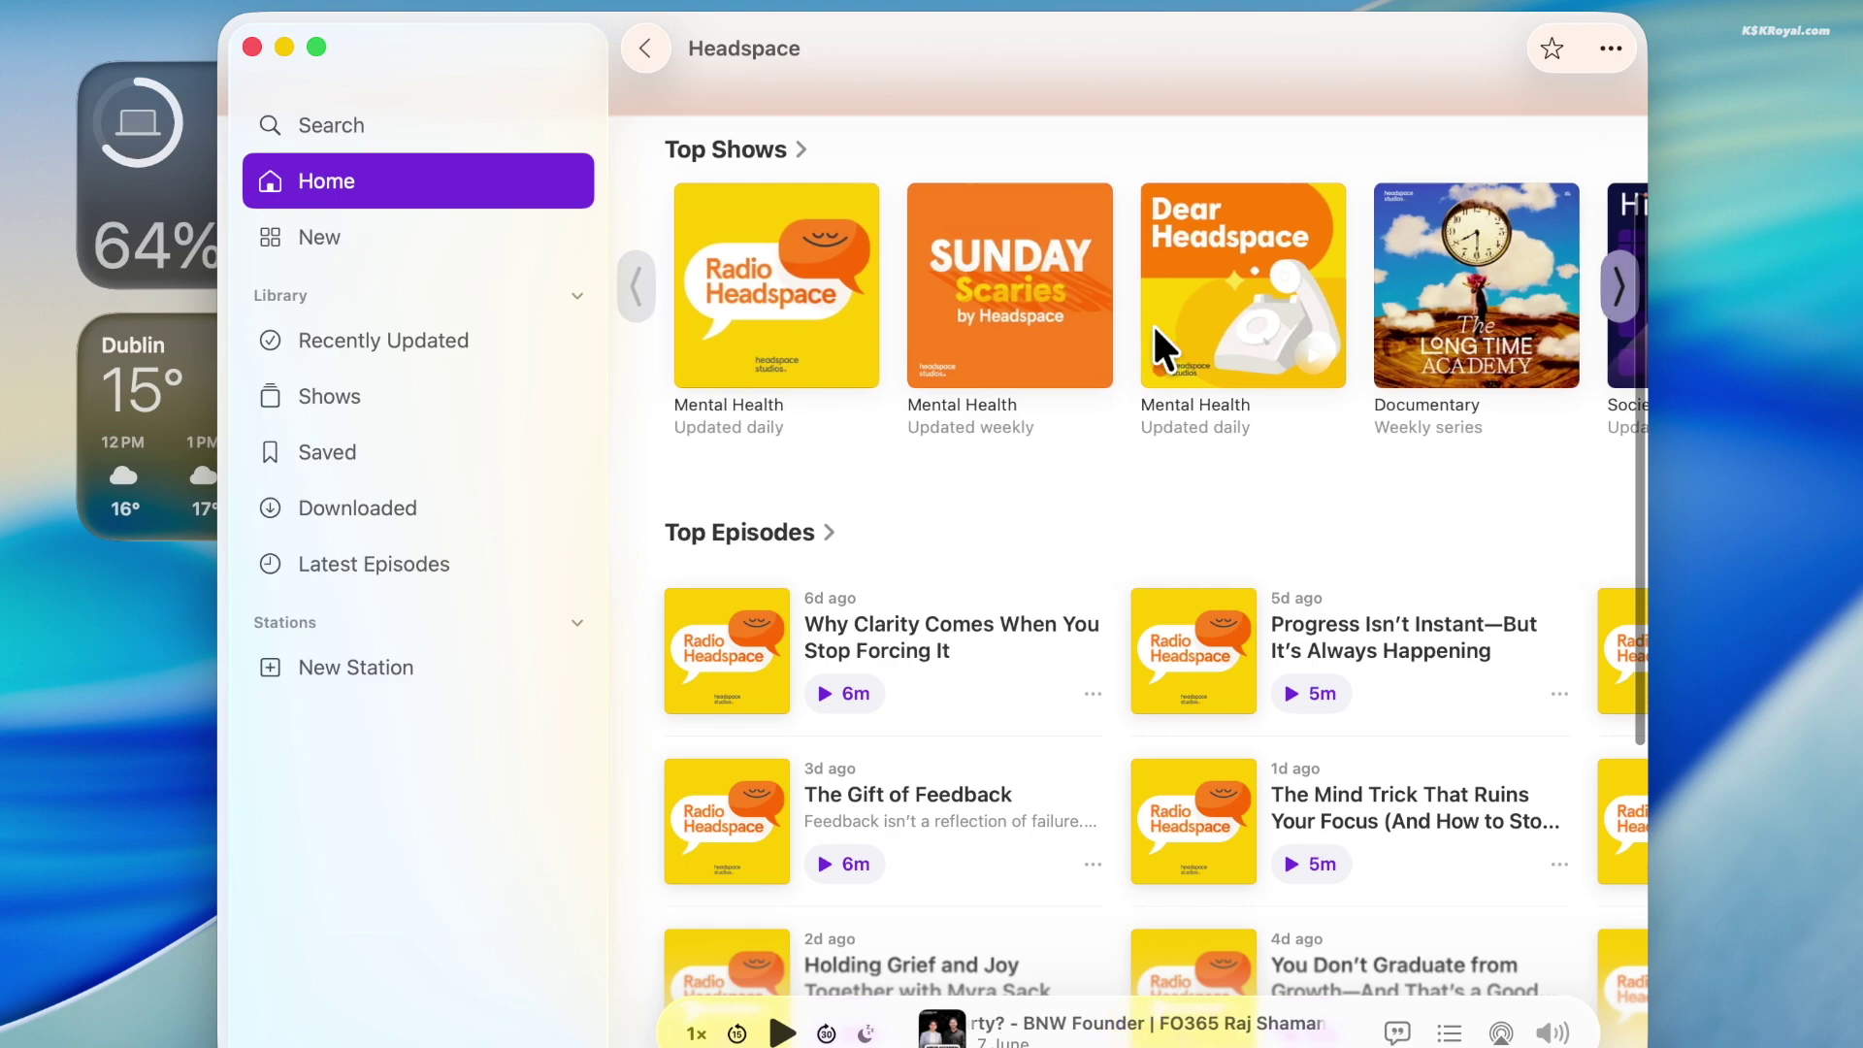
{"action": "scroll", "coordinate": [1155, 326], "scroll_direction": "right", "scroll_amount": 5}
{"action": "scroll", "coordinate": [1155, 326], "scroll_direction": "right", "scroll_amount": 3}
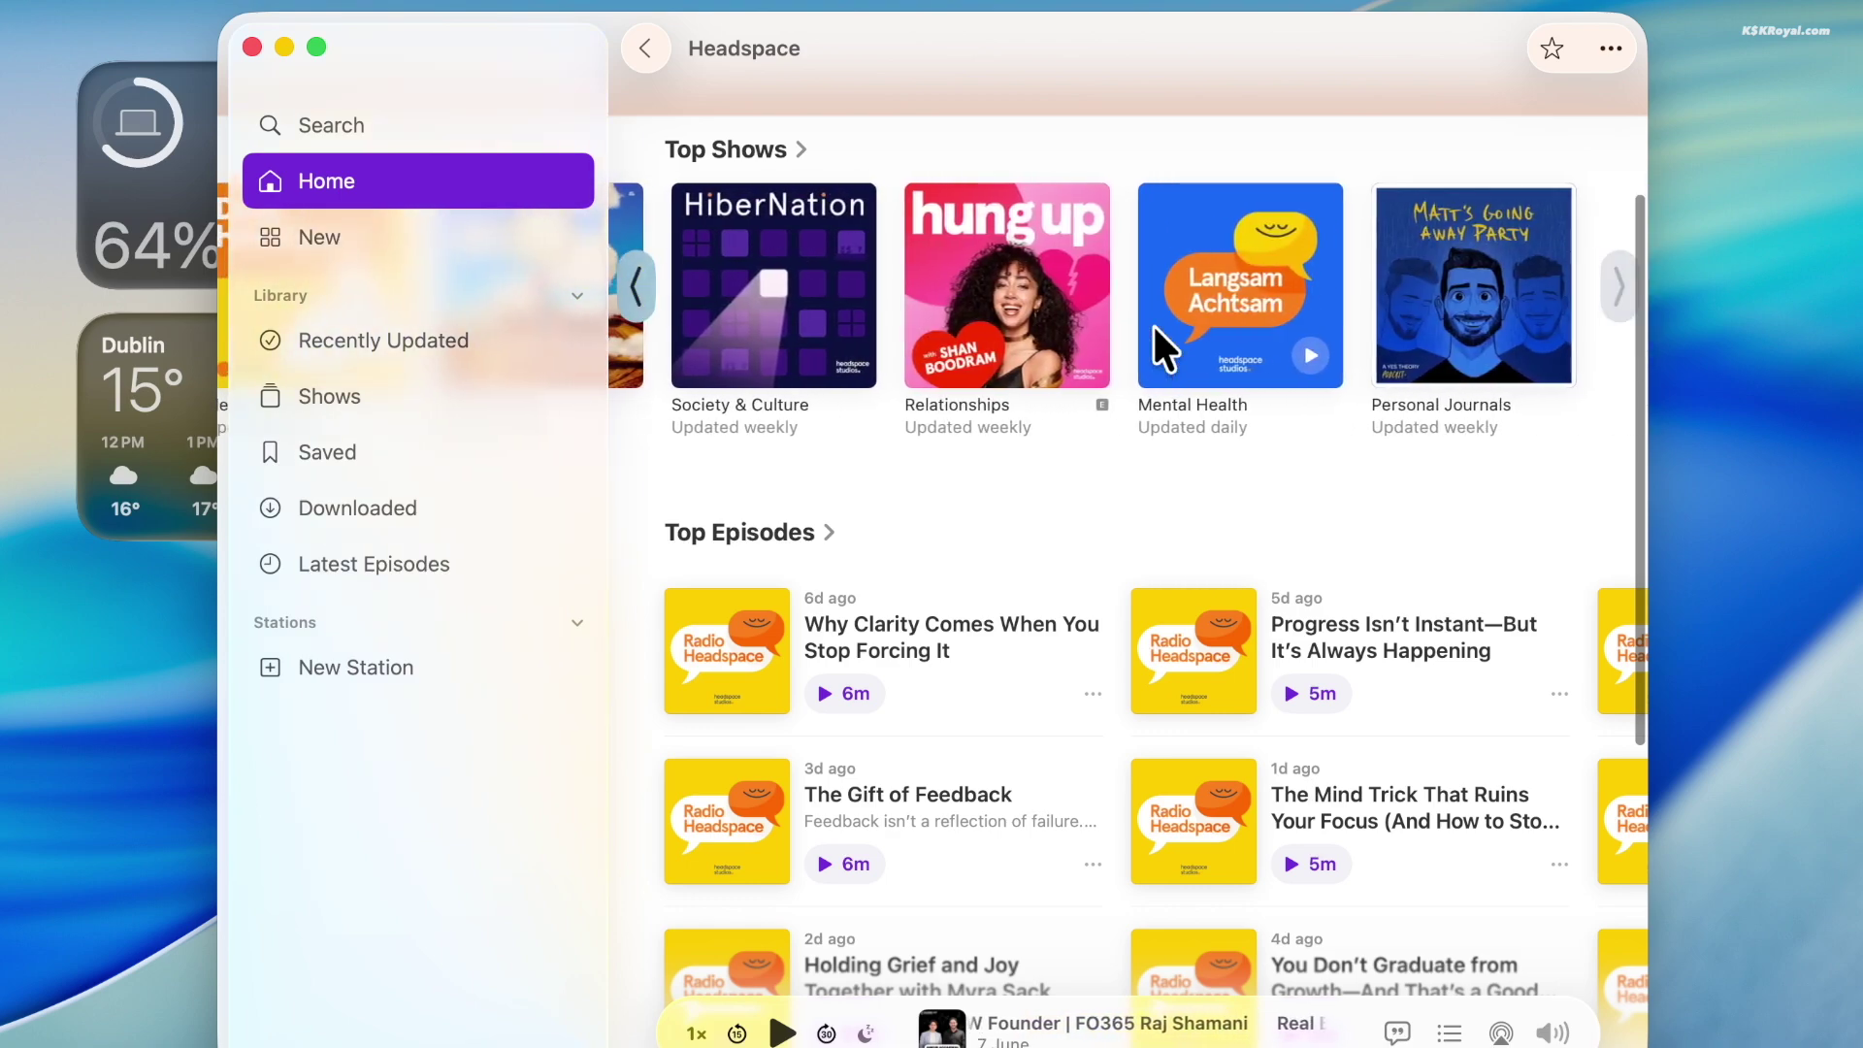
{"action": "scroll", "coordinate": [1074, 671], "scroll_direction": "right", "scroll_amount": 3}
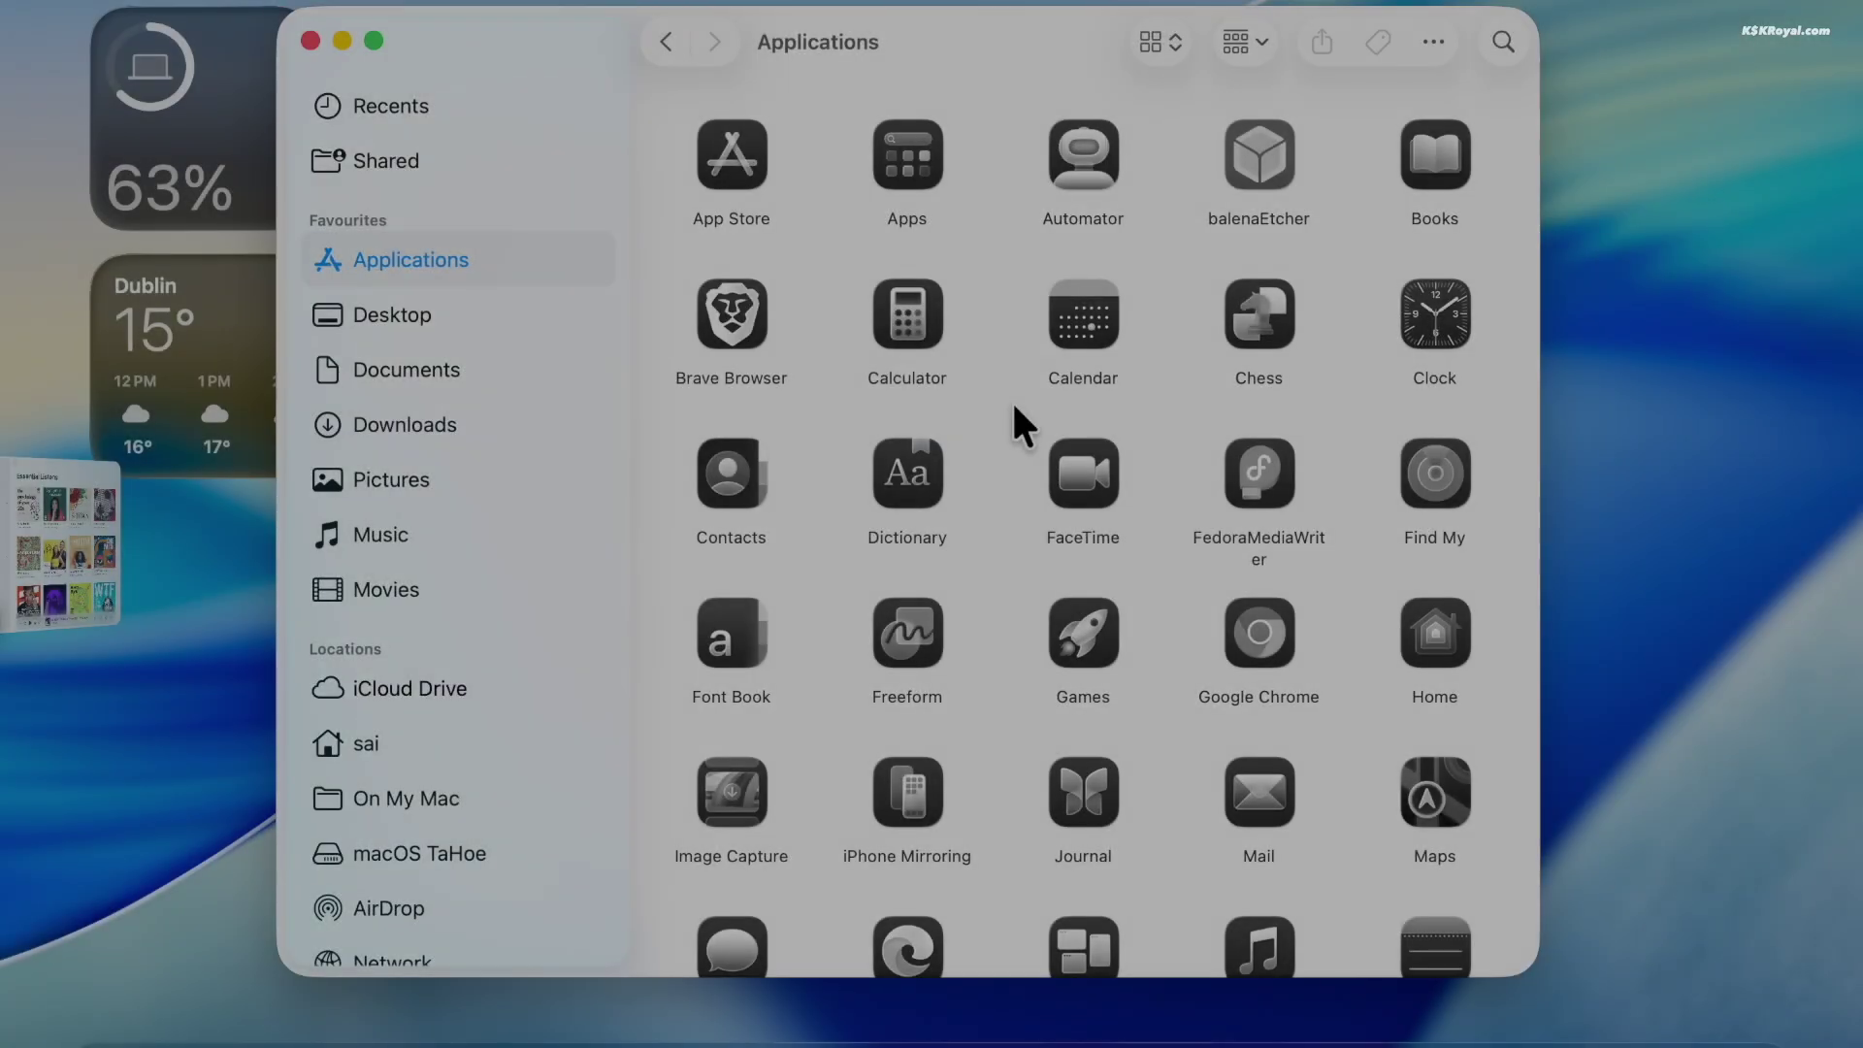
Scroll through the Finder Applications folder, dismissing the Help menu
{"action": "scroll", "coordinate": [1011, 400], "scroll_direction": "down", "scroll_amount": 10}
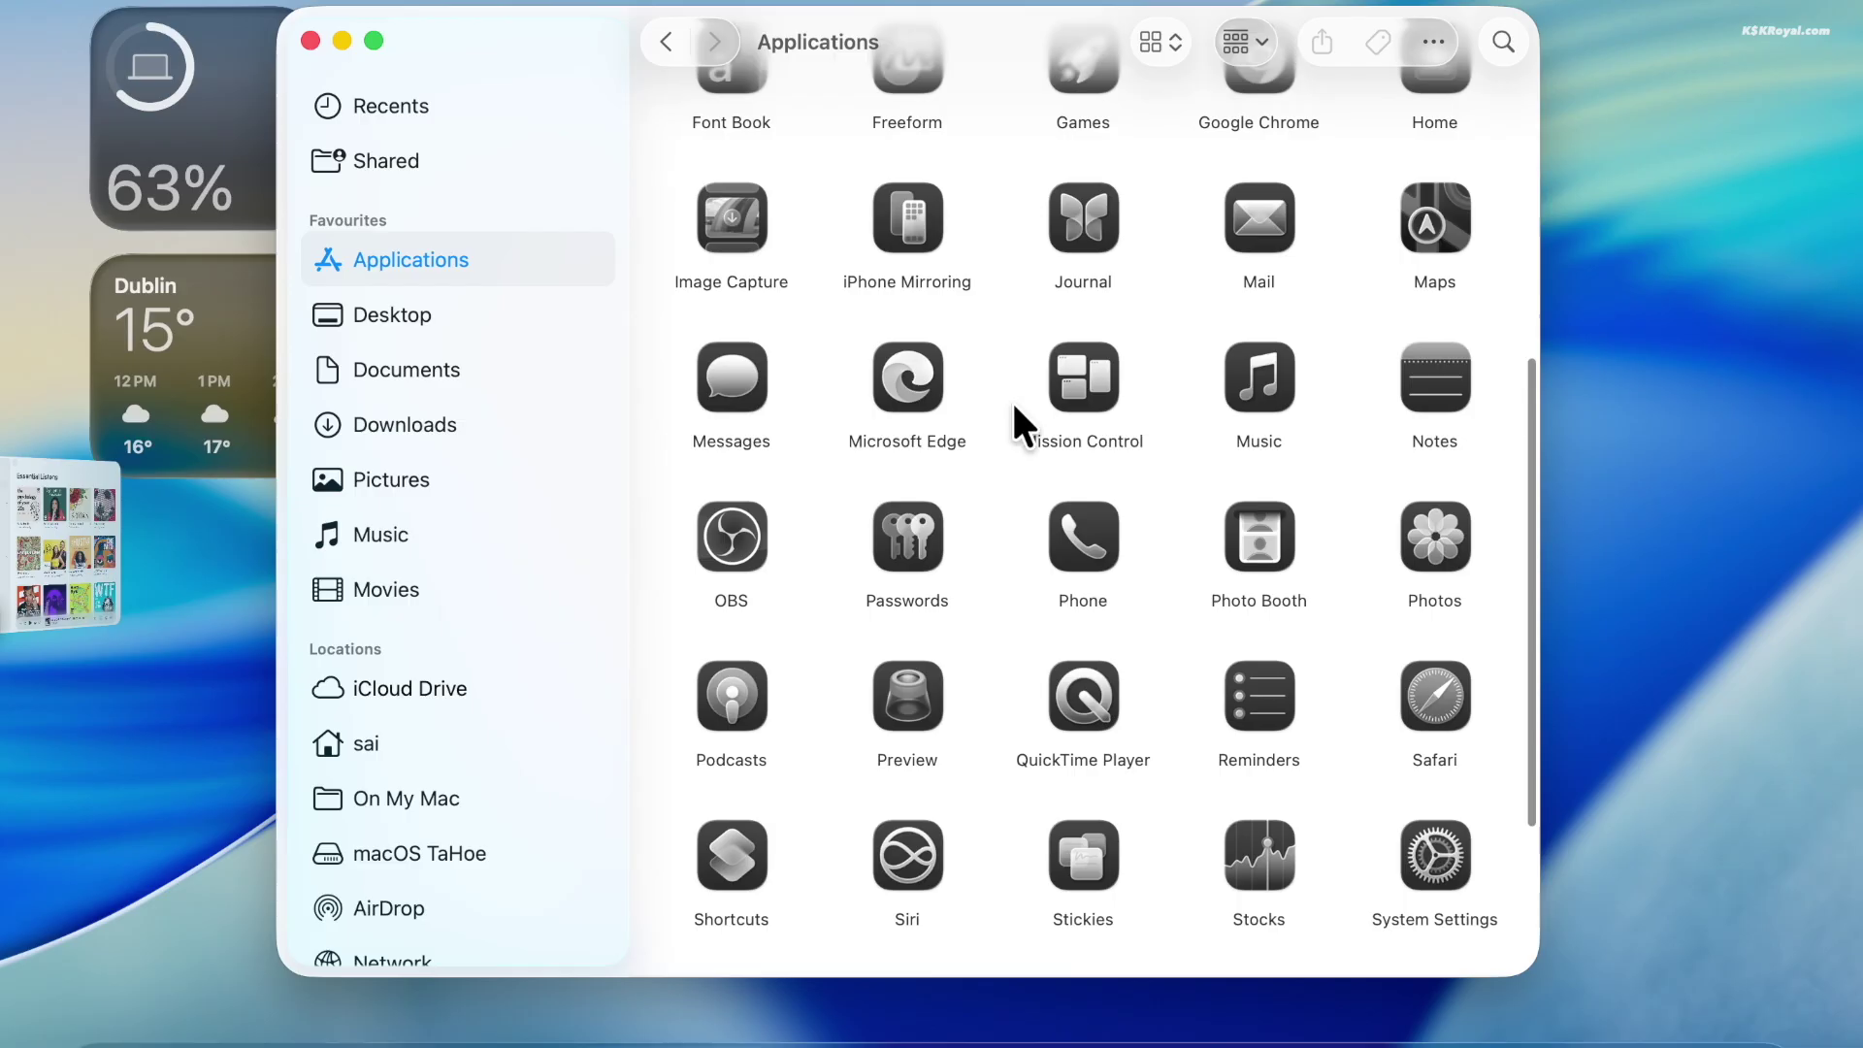
{"action": "scroll", "coordinate": [1012, 400], "scroll_direction": "up", "scroll_amount": 8}
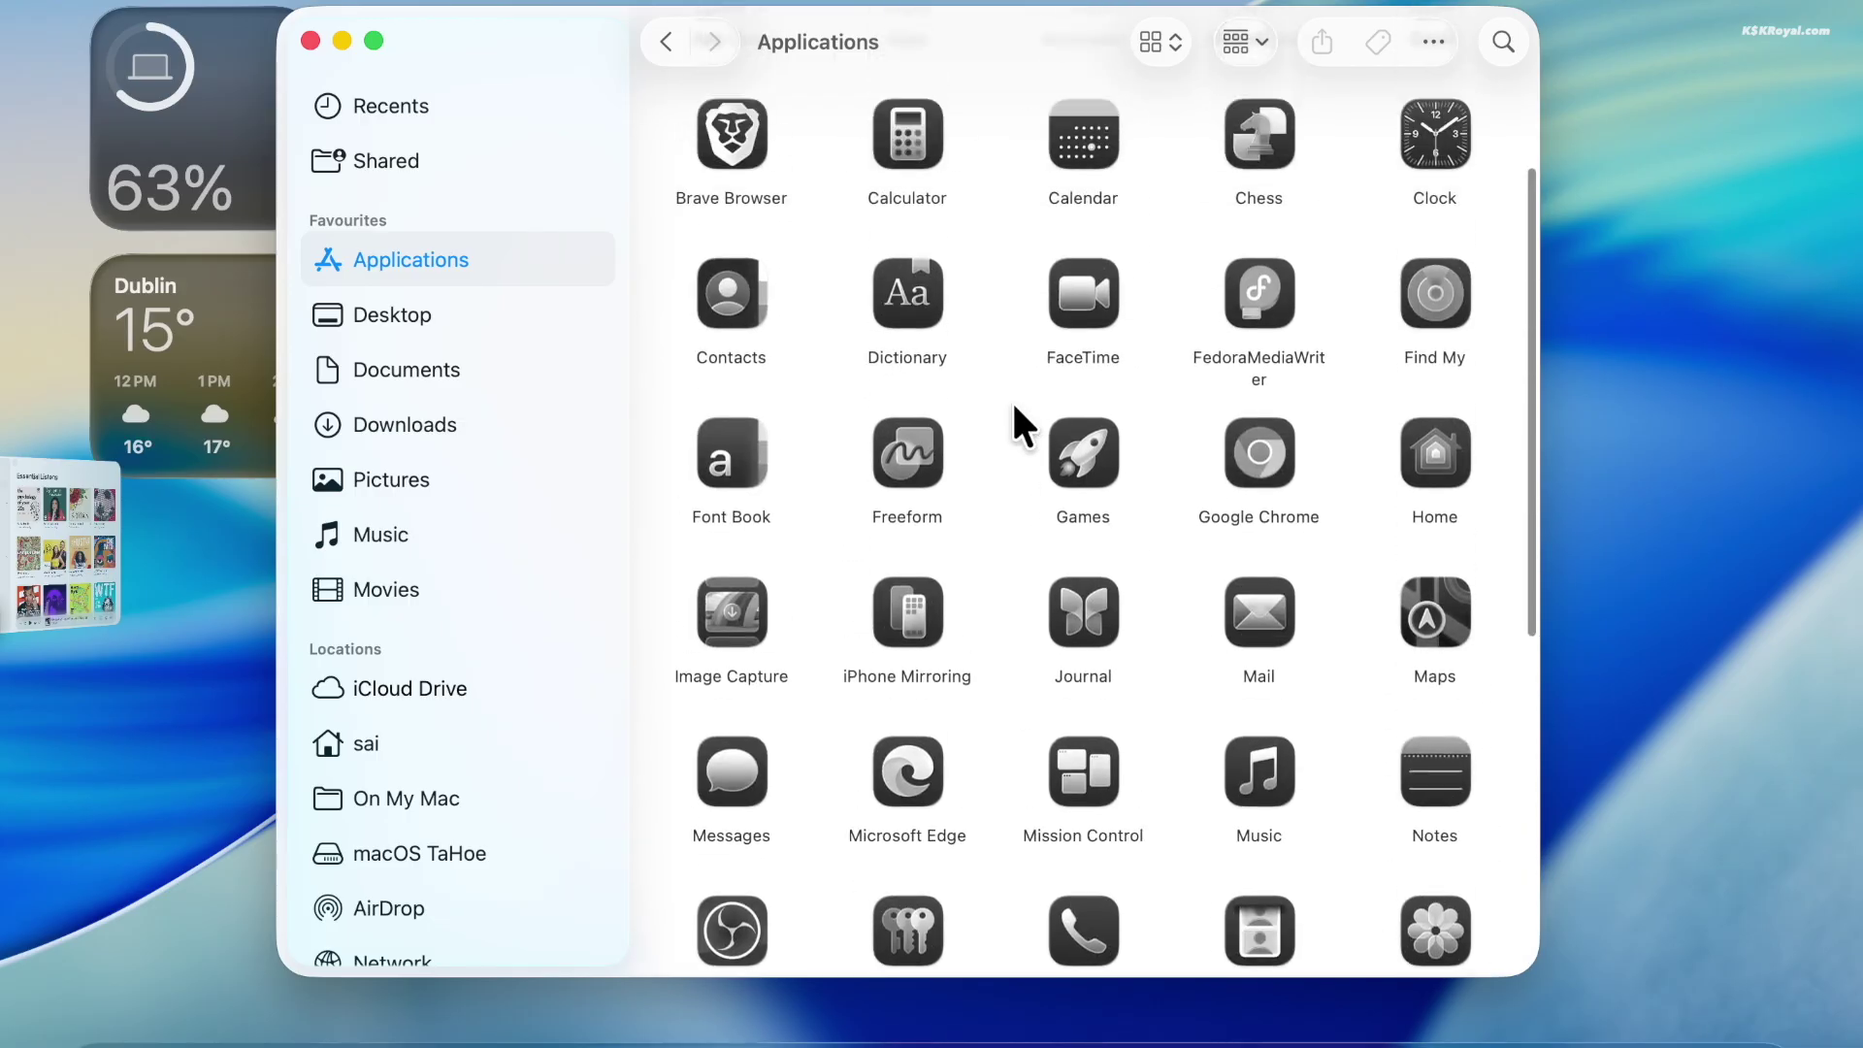
{"action": "scroll", "coordinate": [1011, 400], "scroll_direction": "down", "scroll_amount": 5}
{"action": "scroll", "coordinate": [1014, 408], "scroll_direction": "up", "scroll_amount": 3}
{"action": "scroll", "coordinate": [1014, 407], "scroll_direction": "down", "scroll_amount": 4}
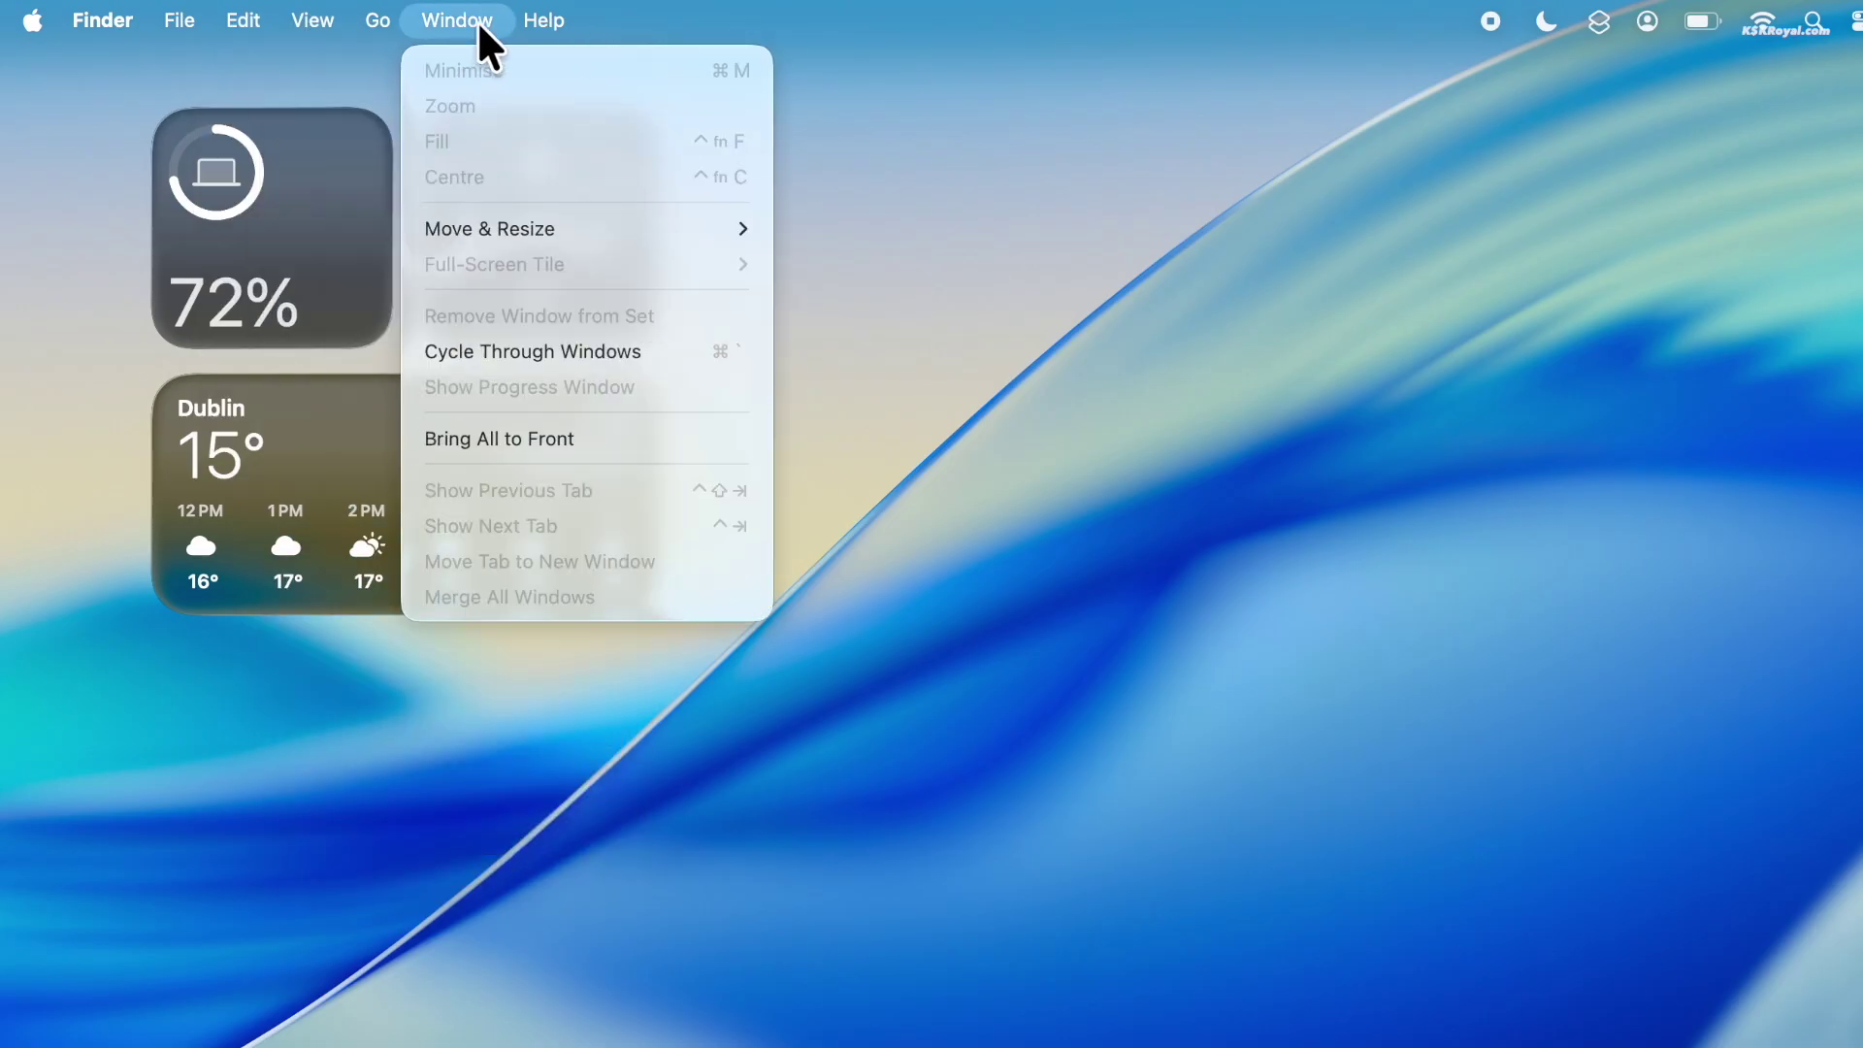
{"action": "mouse_move", "coordinate": [536, 23]}
{"action": "left_click", "coordinate": [1280, 146]}
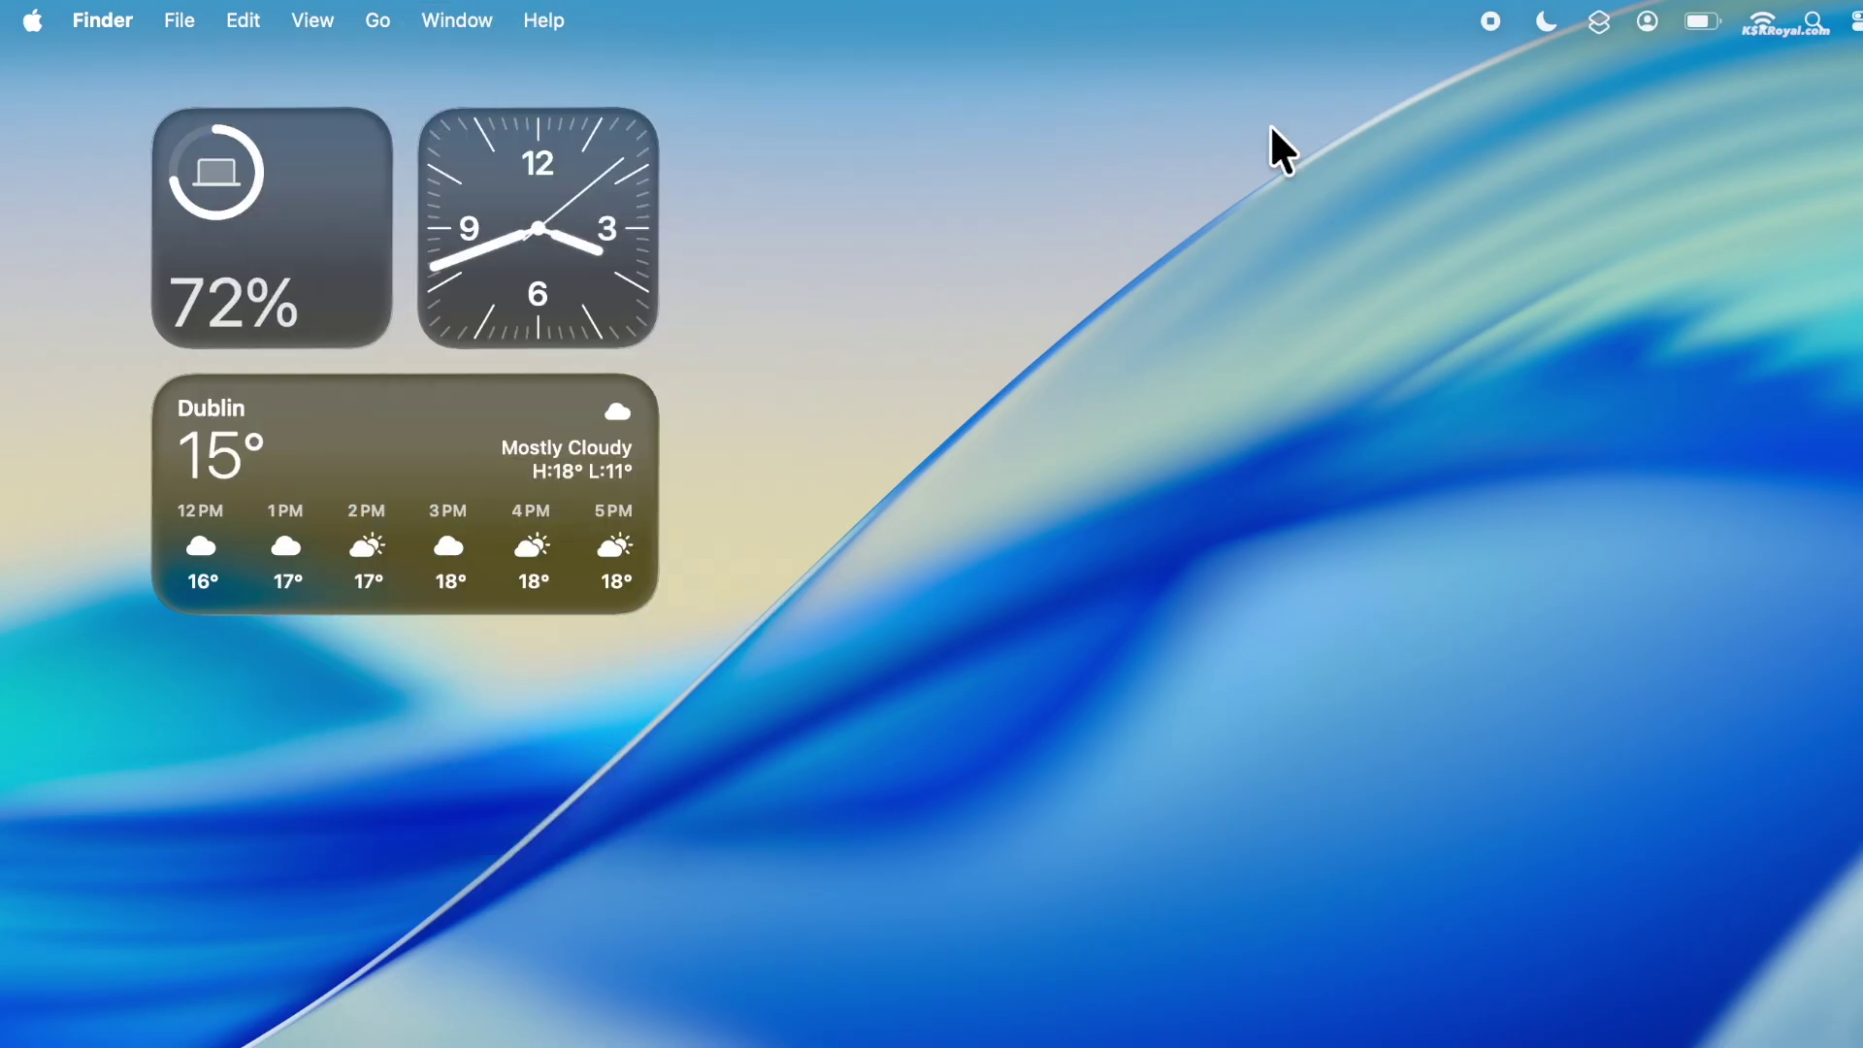
Check the Focus modes, battery status and Spotlight, then bring up Control Centre
{"action": "left_click", "coordinate": [1536, 29]}
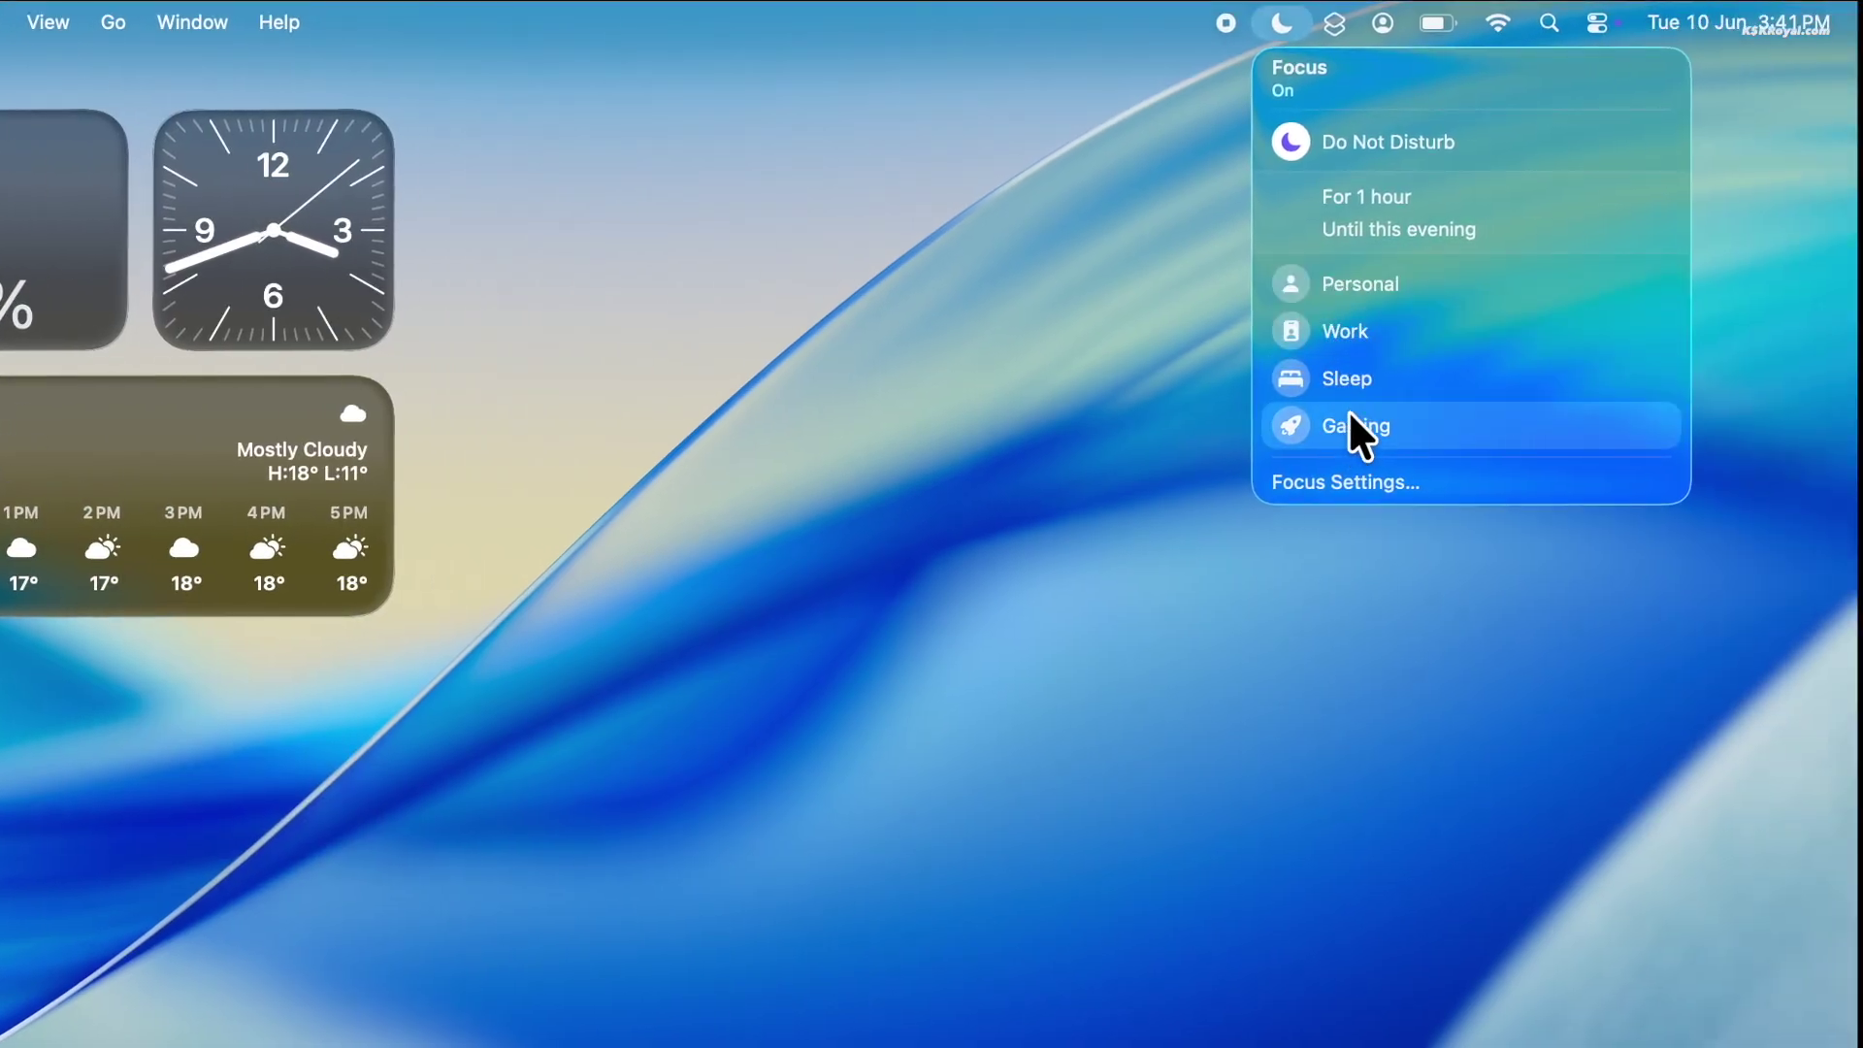
{"action": "left_click", "coordinate": [1438, 22]}
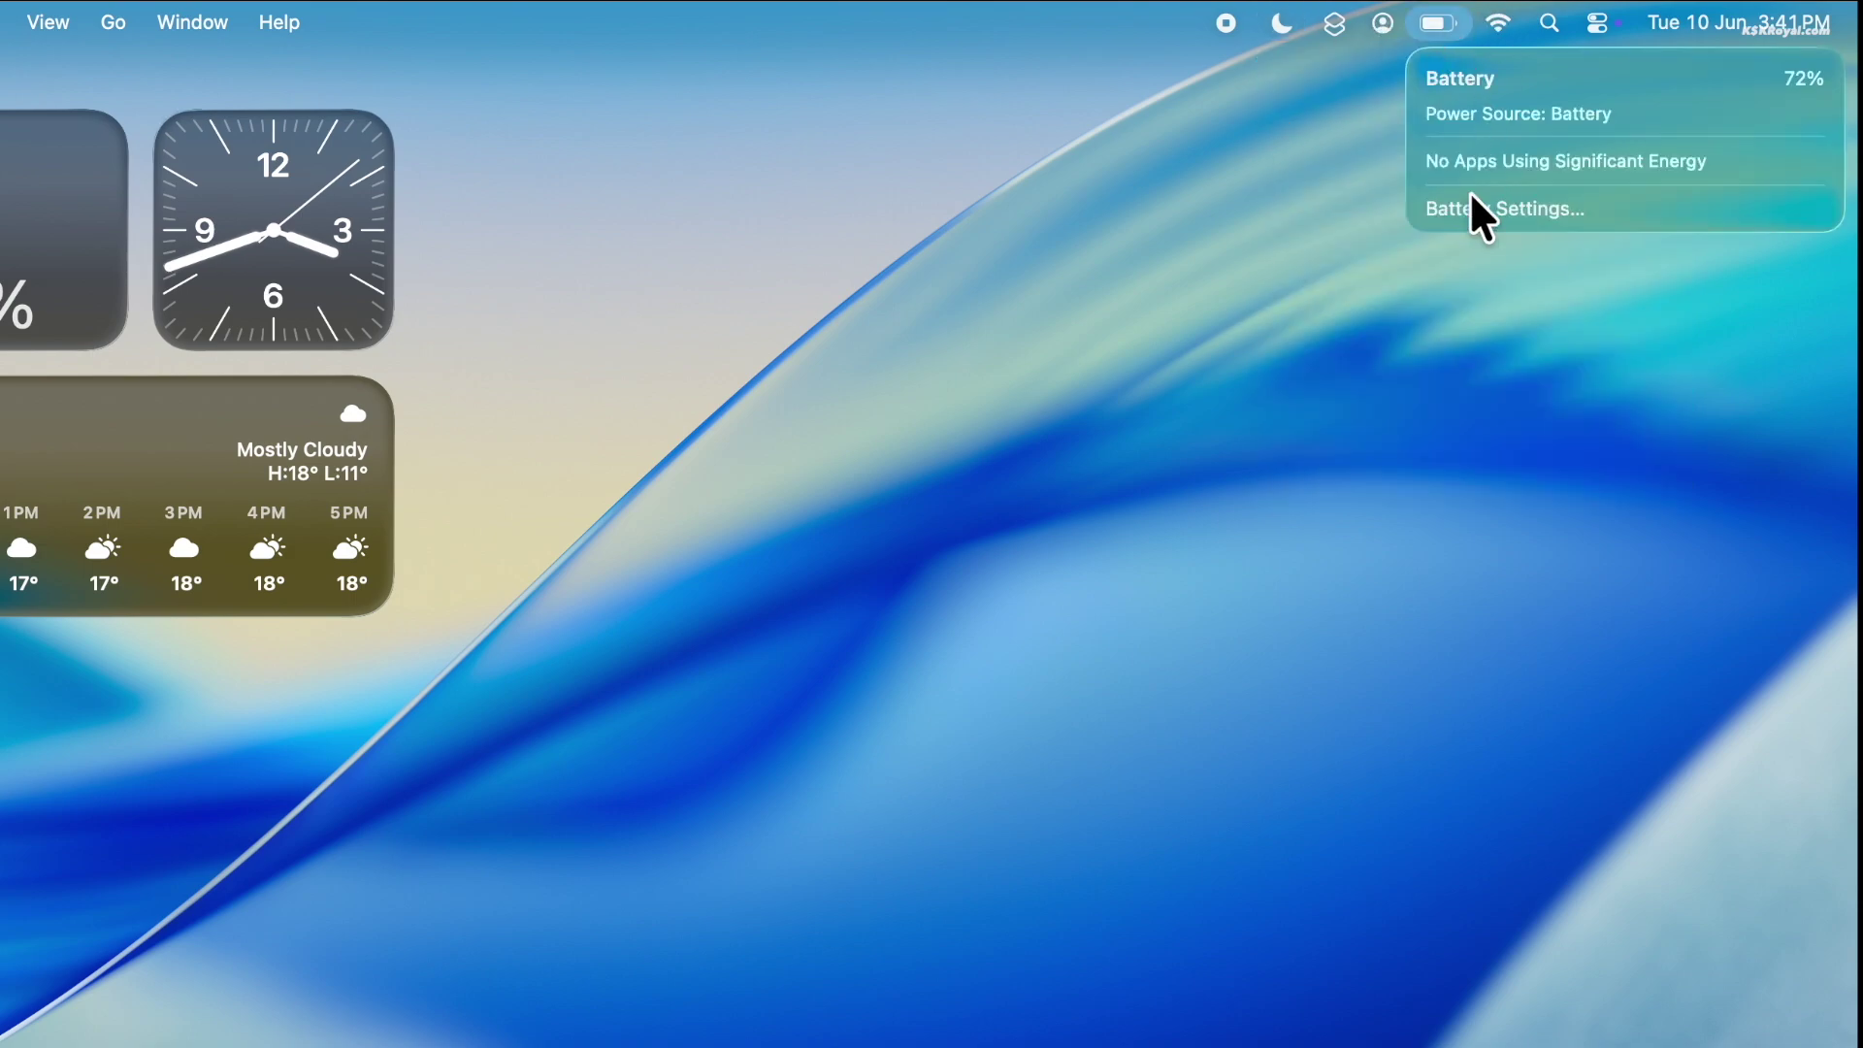
{"action": "left_click", "coordinate": [1476, 205]}
{"action": "left_click", "coordinate": [1545, 14]}
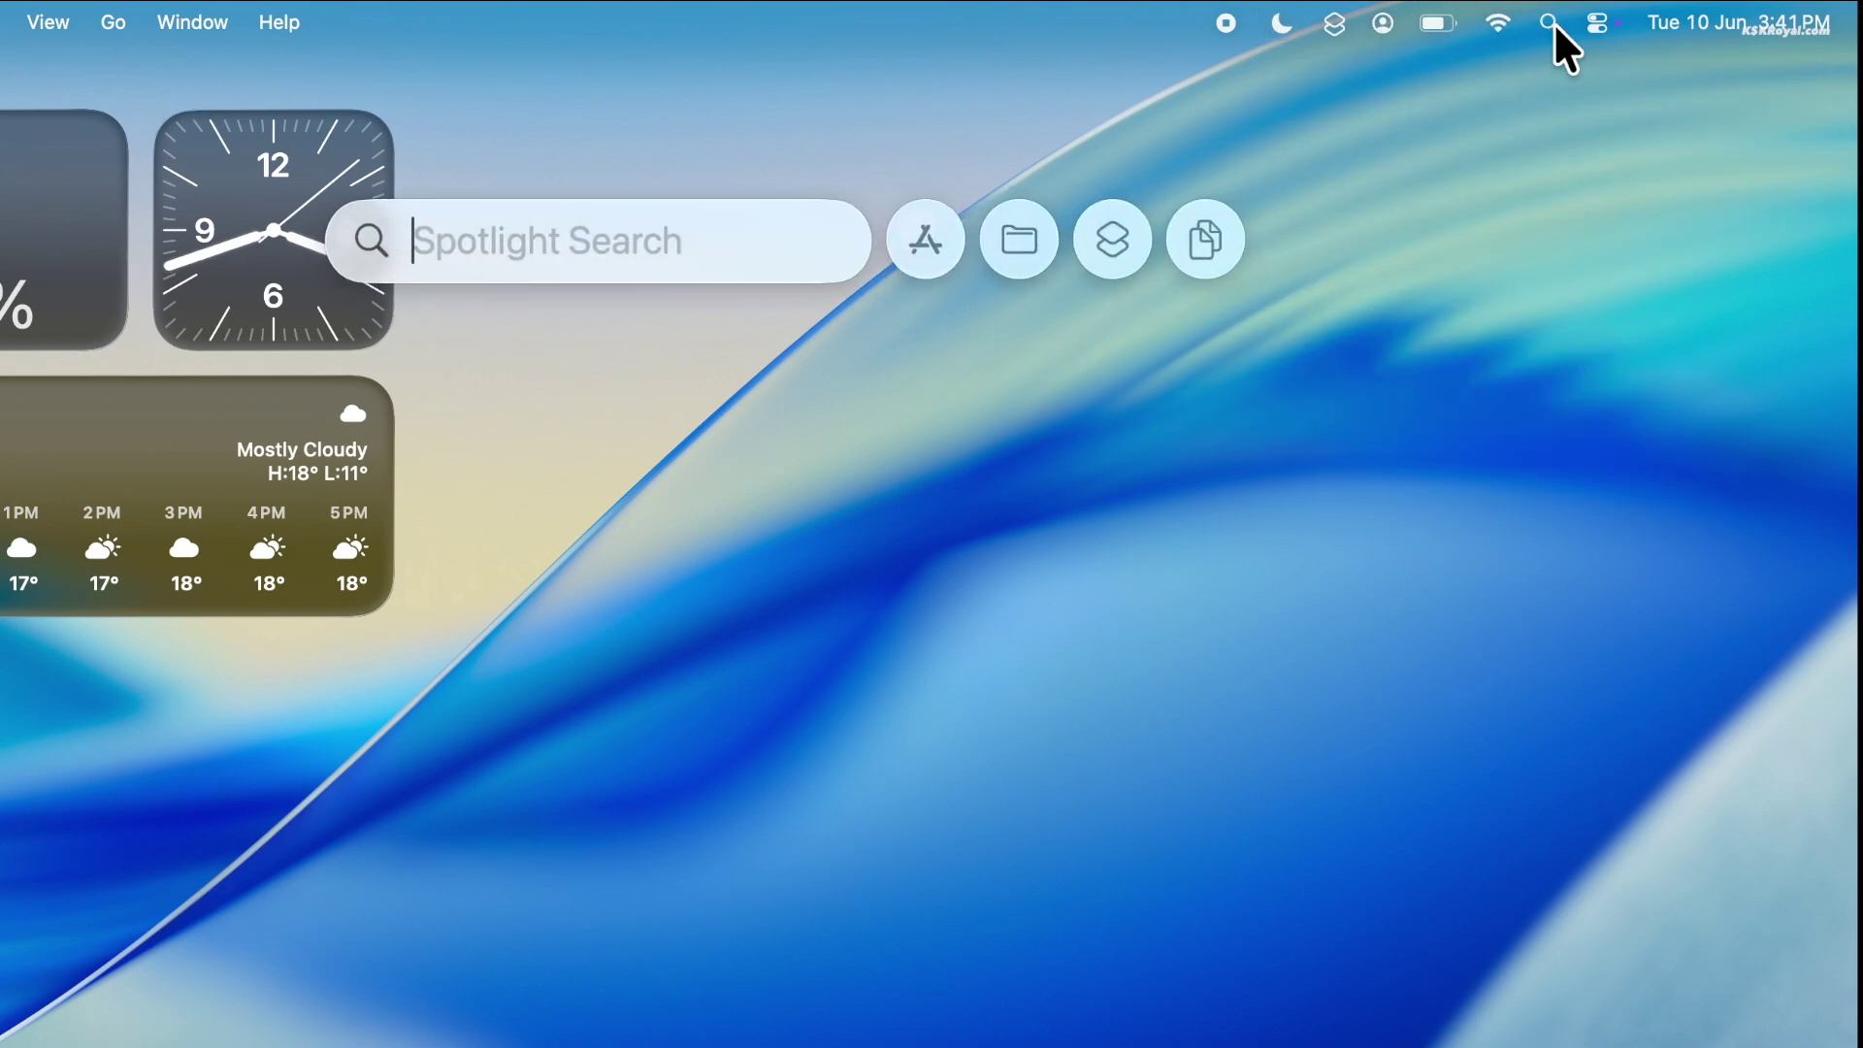
{"action": "left_click", "coordinate": [1553, 21]}
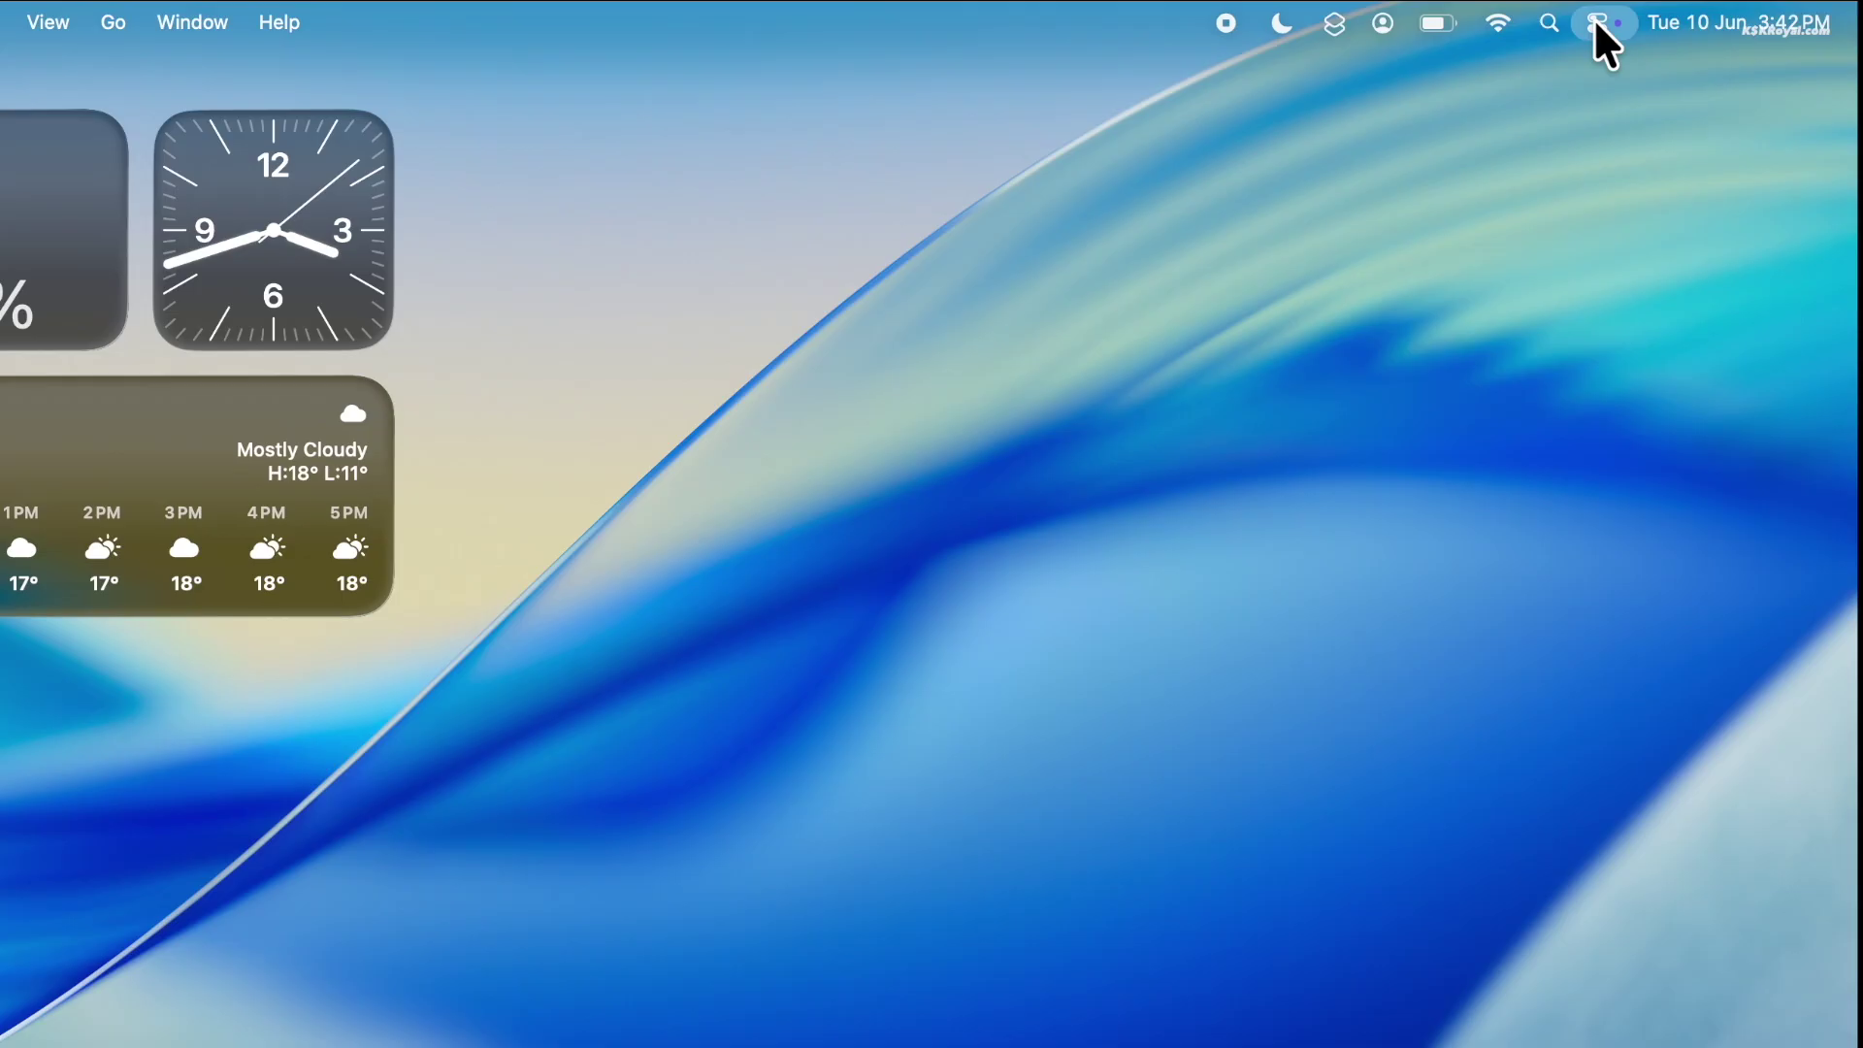
{"action": "left_click", "coordinate": [1594, 22]}
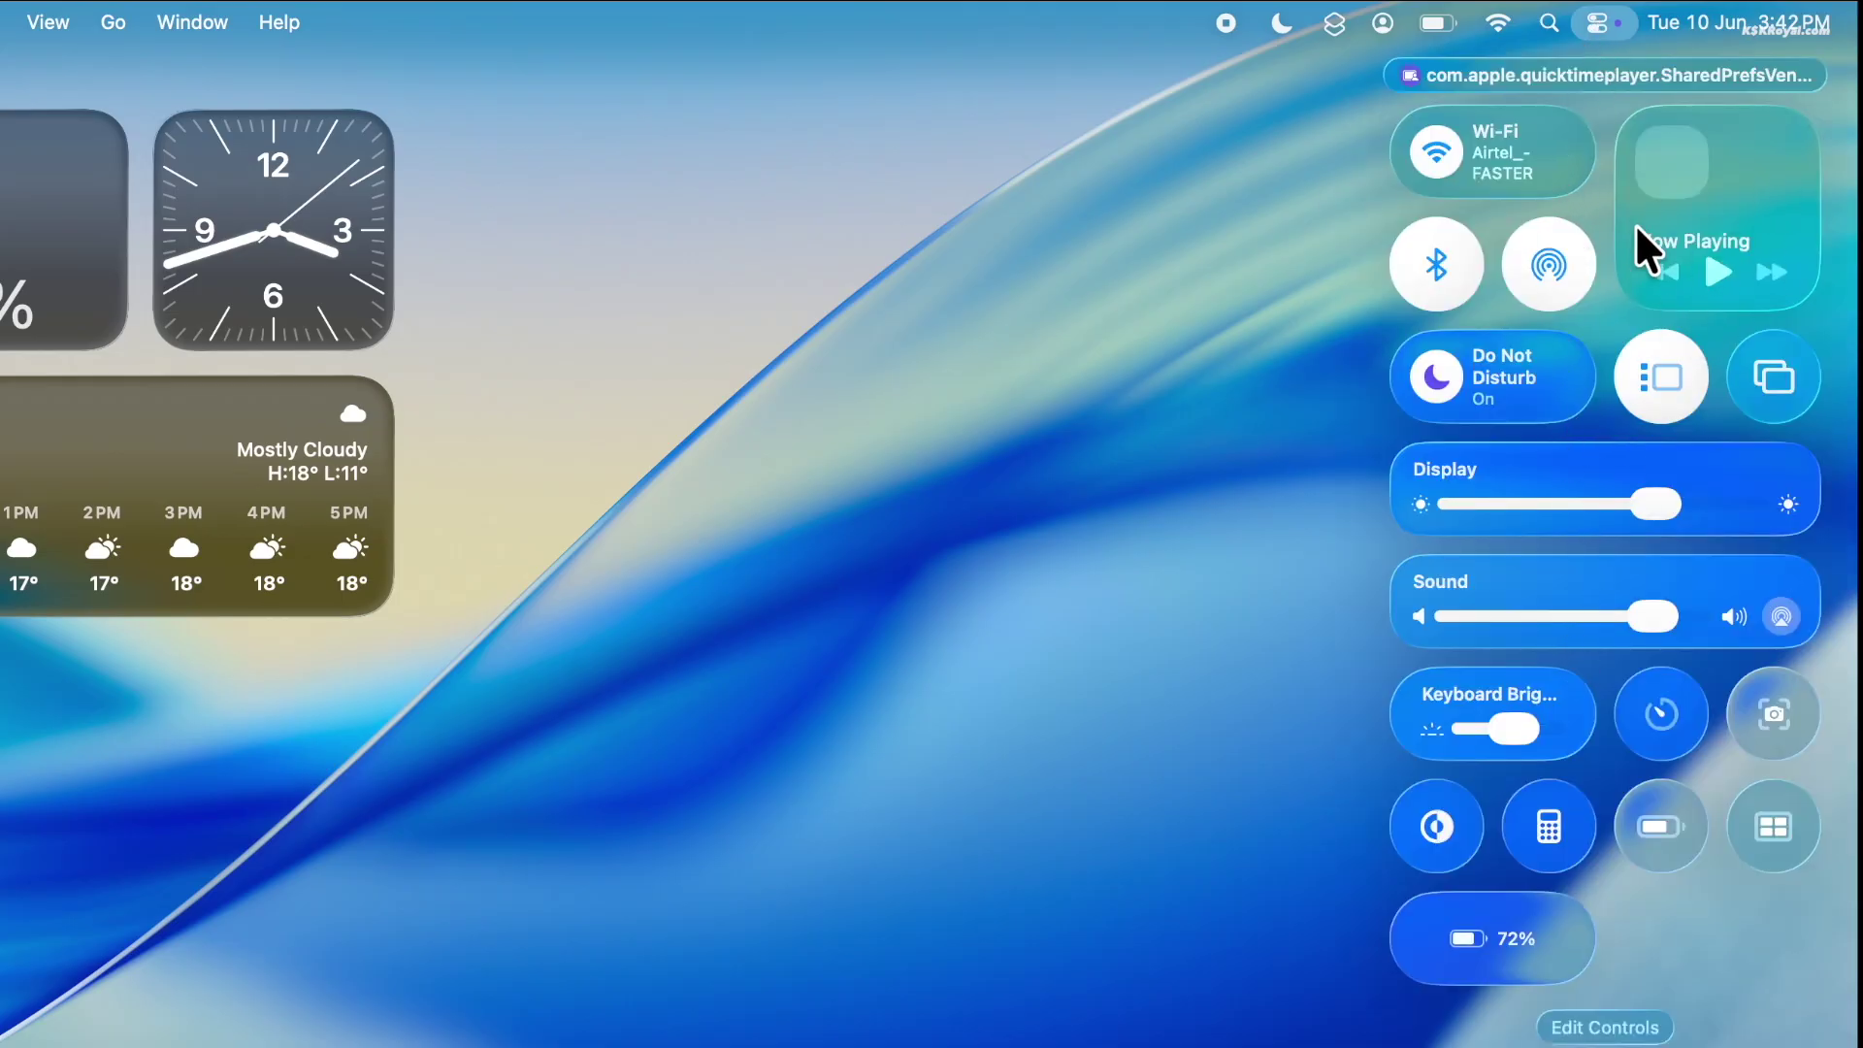
Drag the display brightness and sound volume sliders, leaving both near maximum
{"action": "left_click", "coordinate": [1676, 225]}
{"action": "left_click", "coordinate": [1652, 511]}
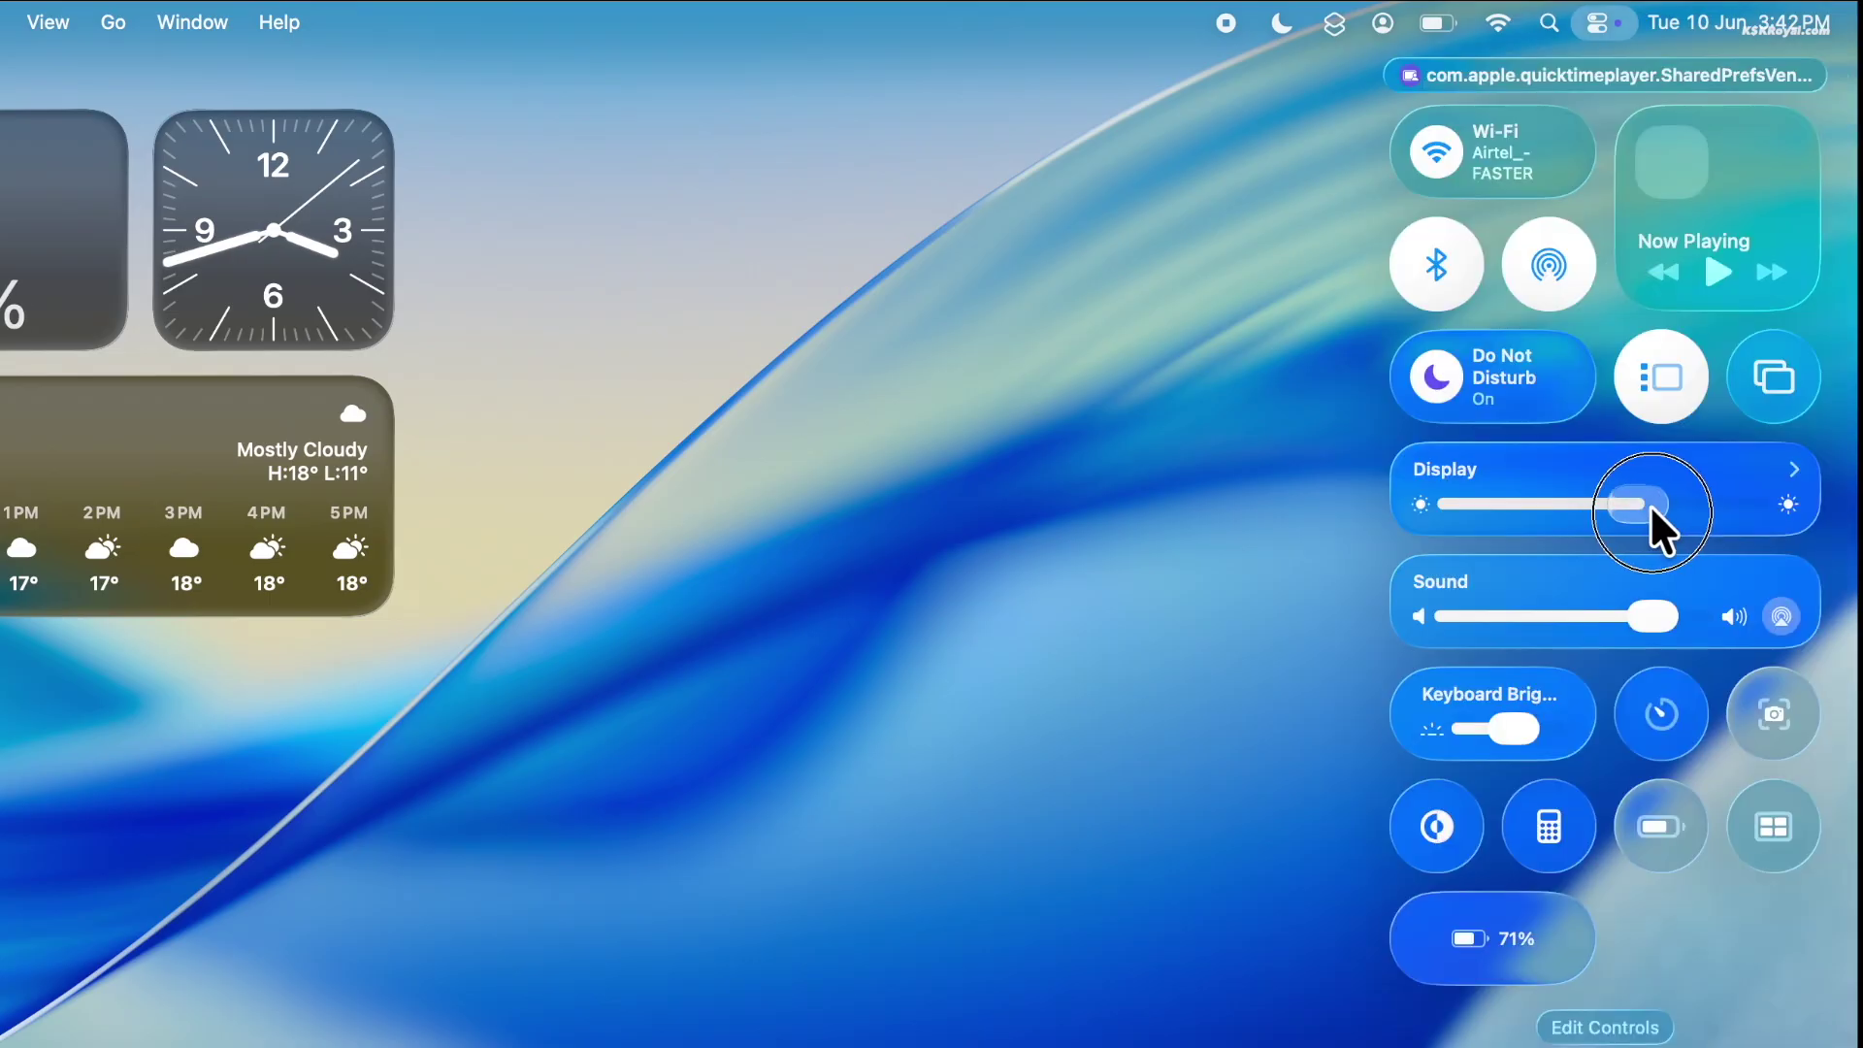
{"action": "left_click_drag", "start_coordinate": [1649, 505], "coordinate": [1533, 509]}
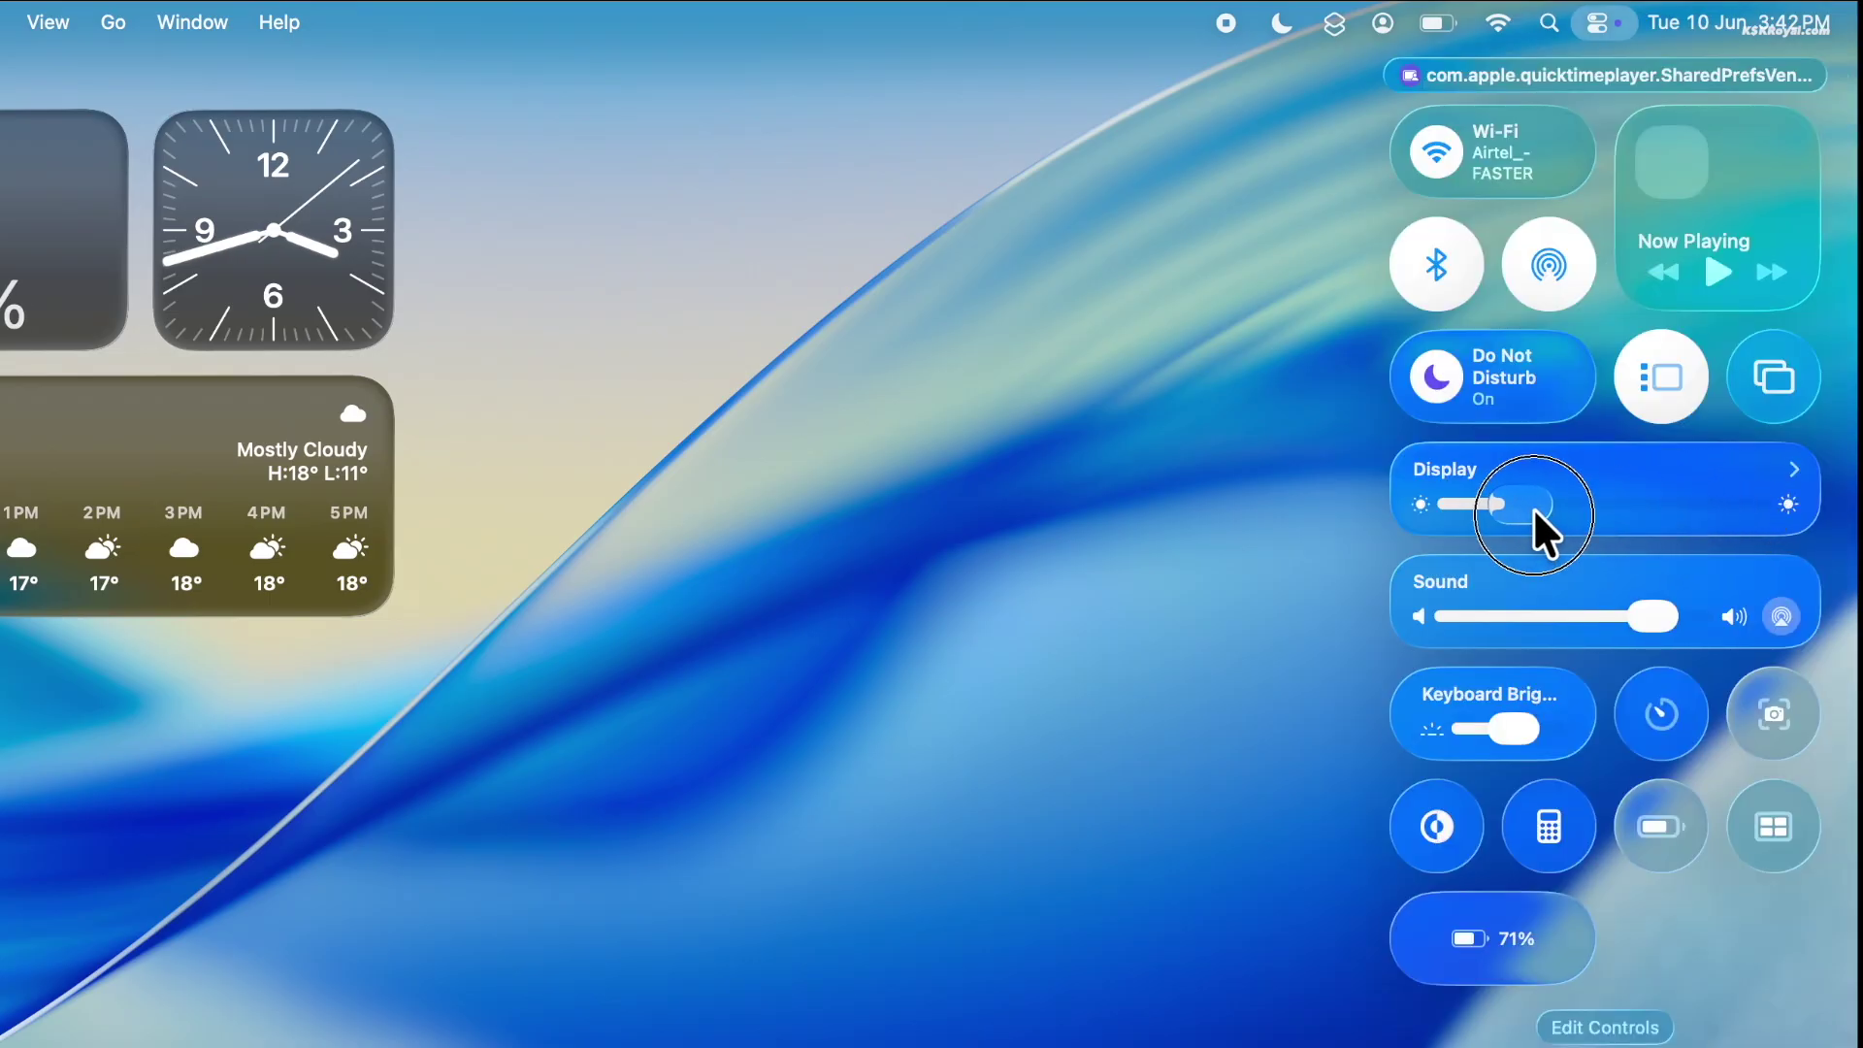
{"action": "left_click_drag", "start_coordinate": [1760, 509], "coordinate": [1677, 512]}
{"action": "left_click_drag", "start_coordinate": [1676, 618], "coordinate": [1553, 633]}
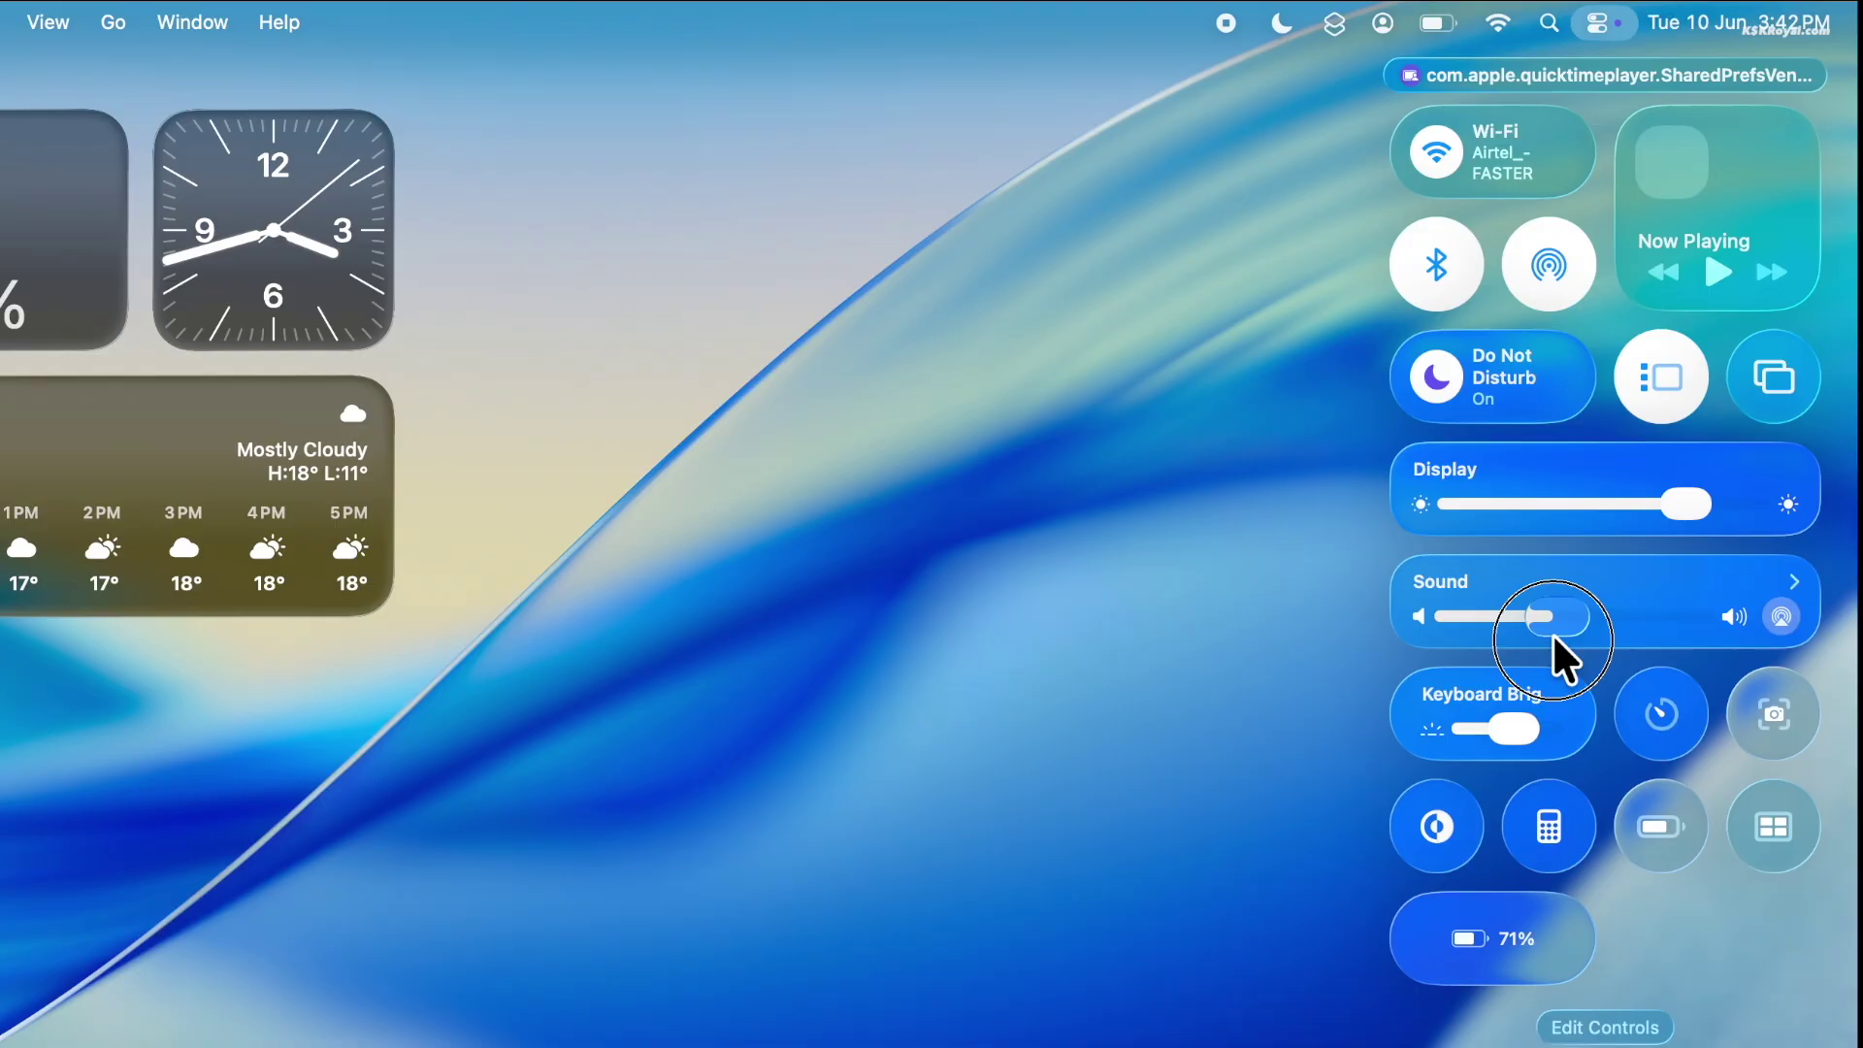
Start editing controls and add Battery and Low Power Mode to Control Centre
{"action": "left_click", "coordinate": [1606, 1027]}
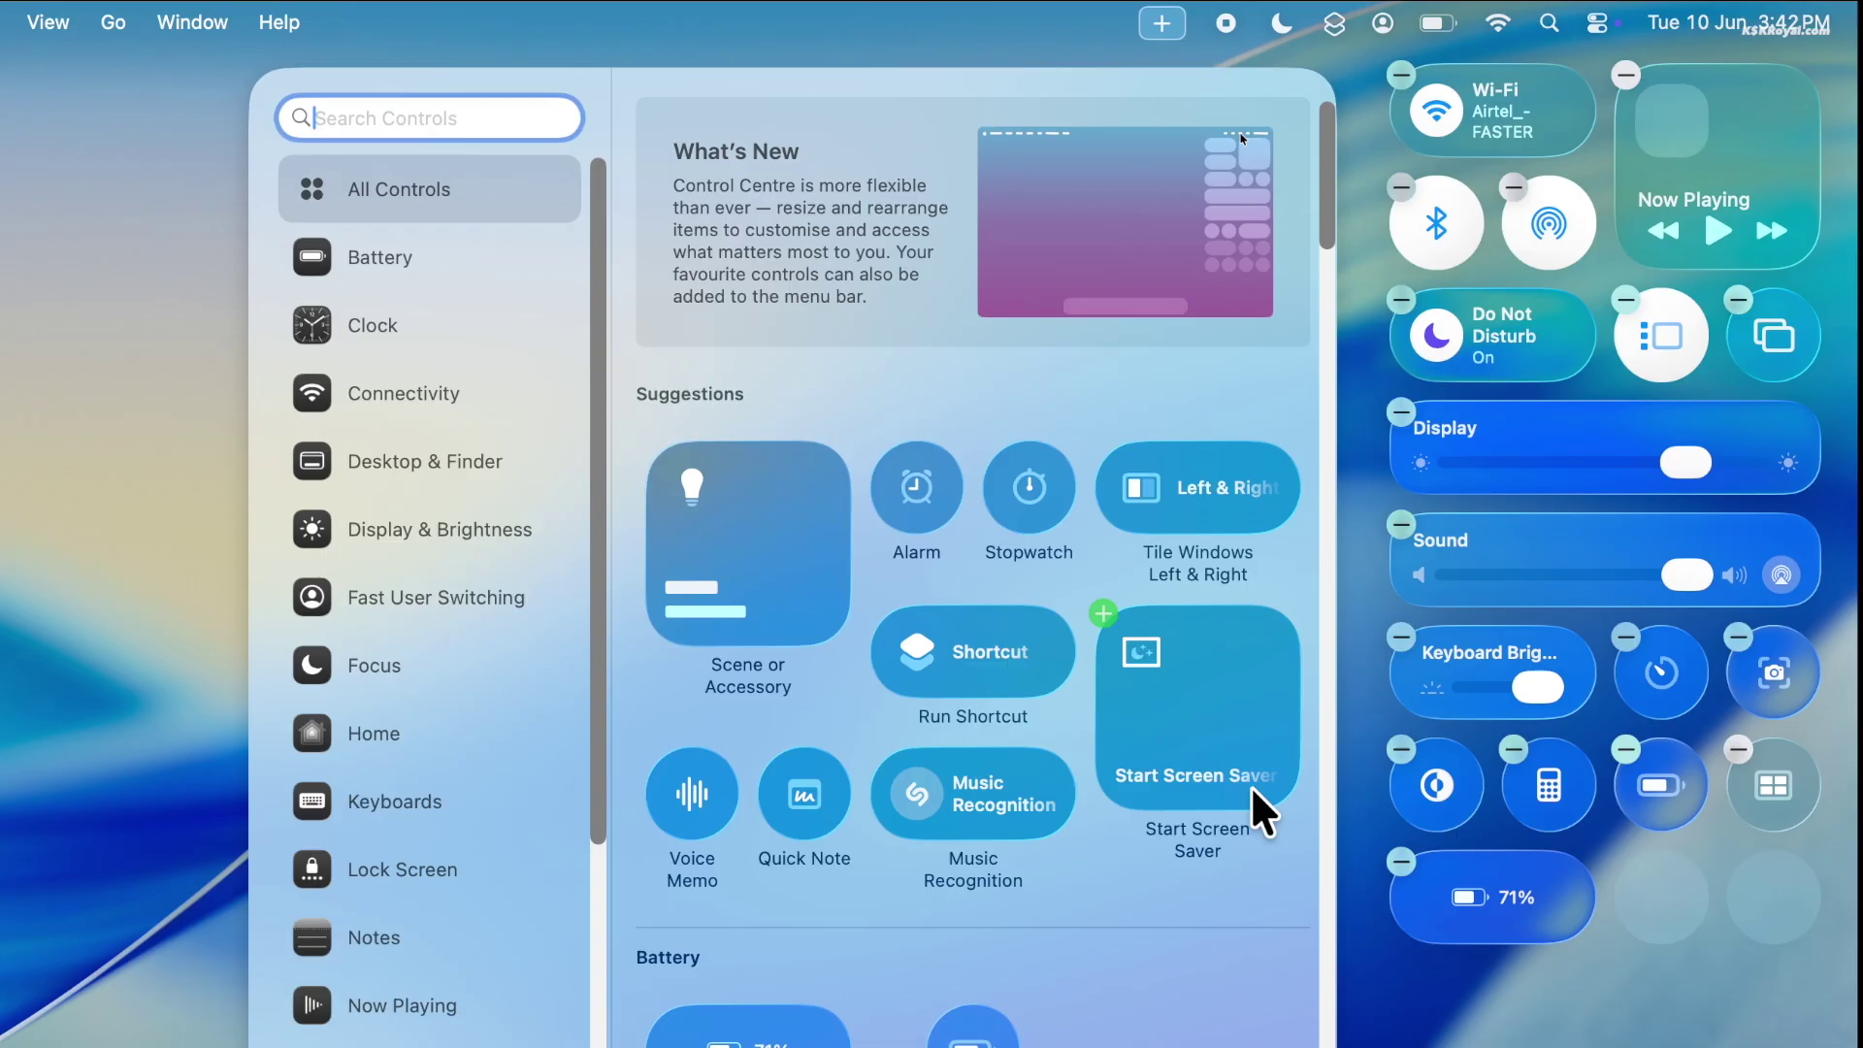
{"action": "scroll", "coordinate": [1139, 930], "scroll_direction": "down", "scroll_amount": 10}
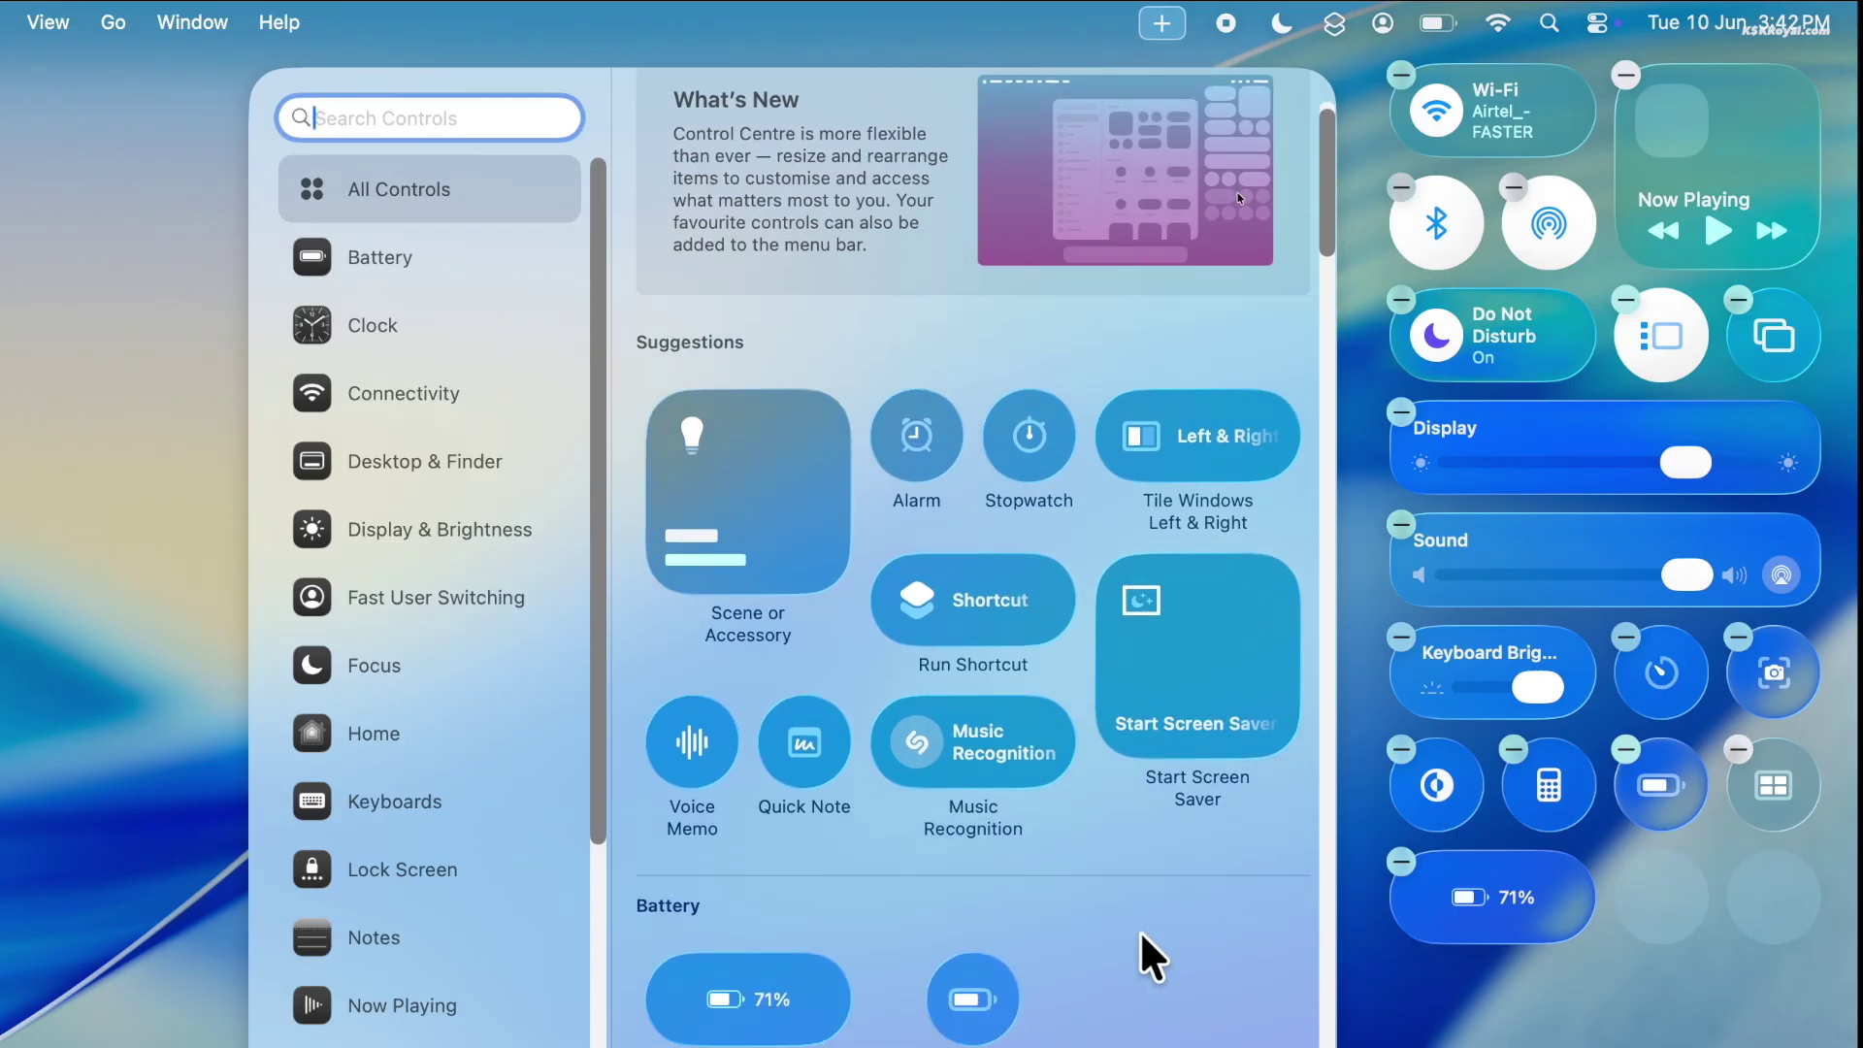
{"action": "right_click", "coordinate": [743, 267]}
{"action": "left_click_drag", "start_coordinate": [743, 268], "coordinate": [747, 277]}
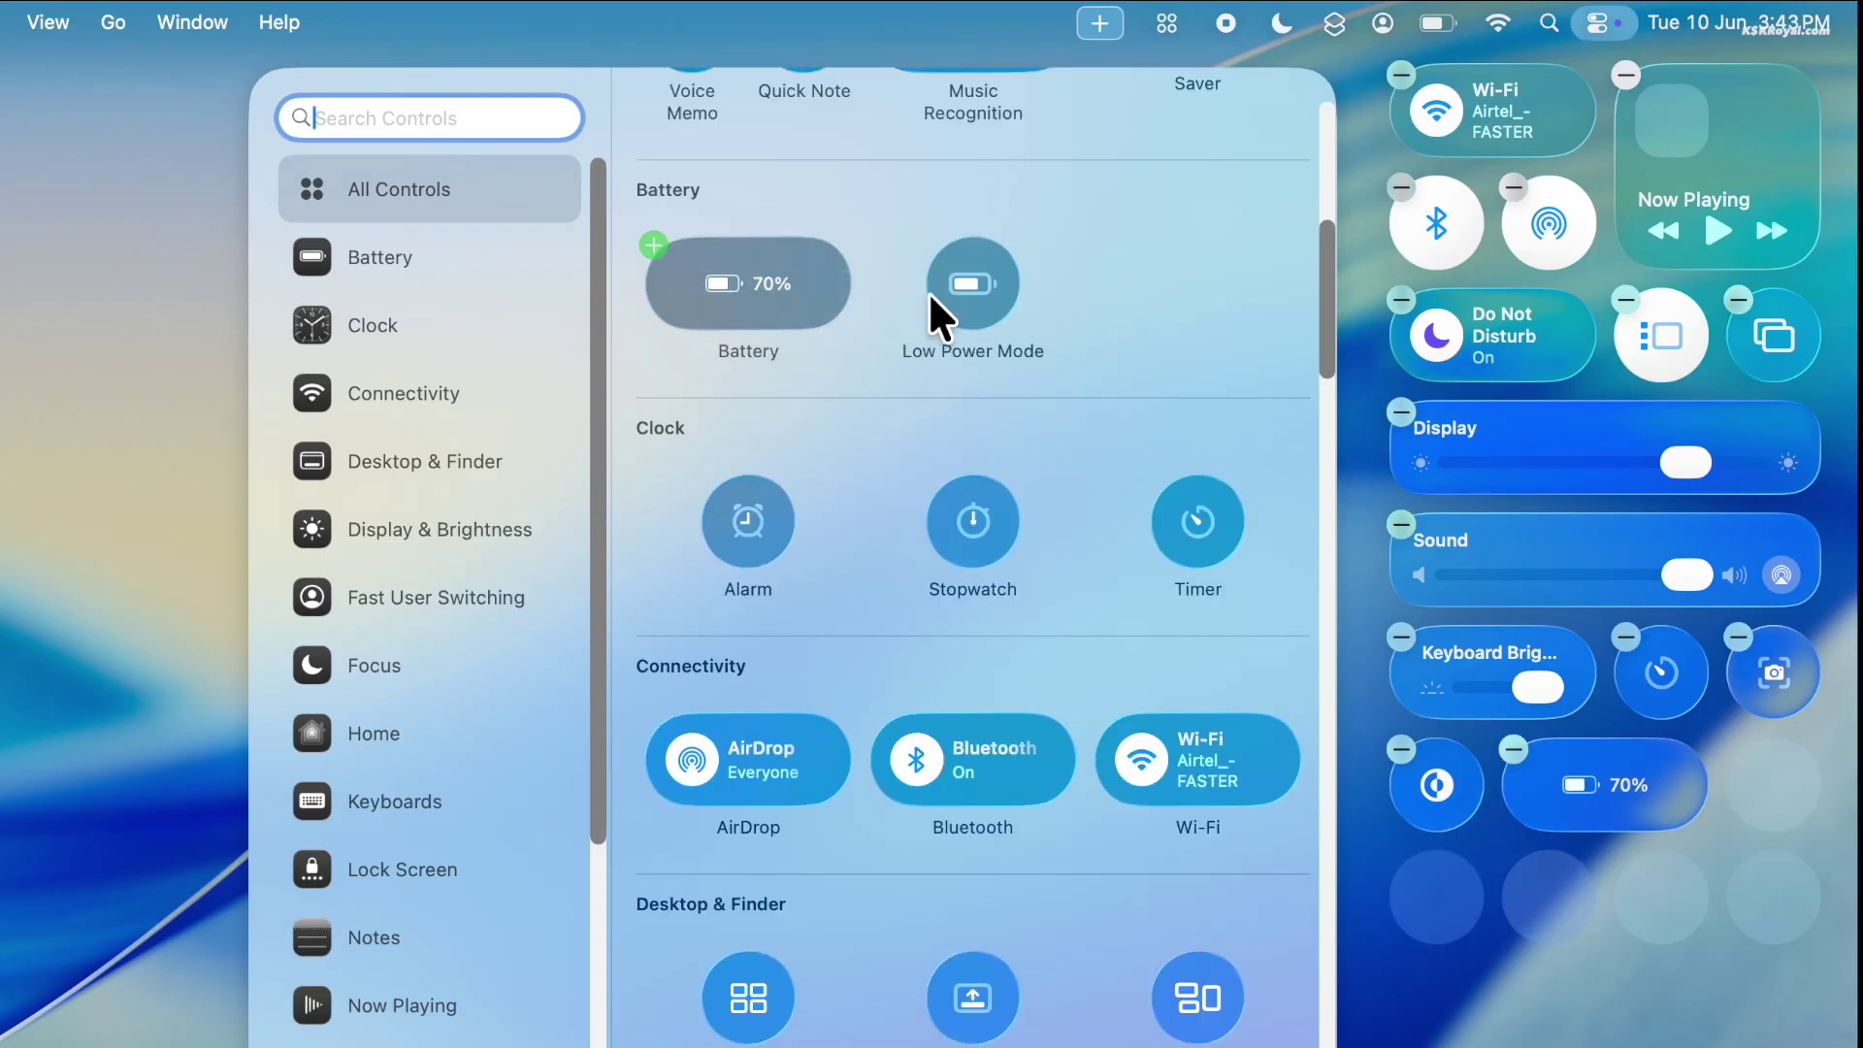
{"action": "left_click", "coordinate": [933, 247]}
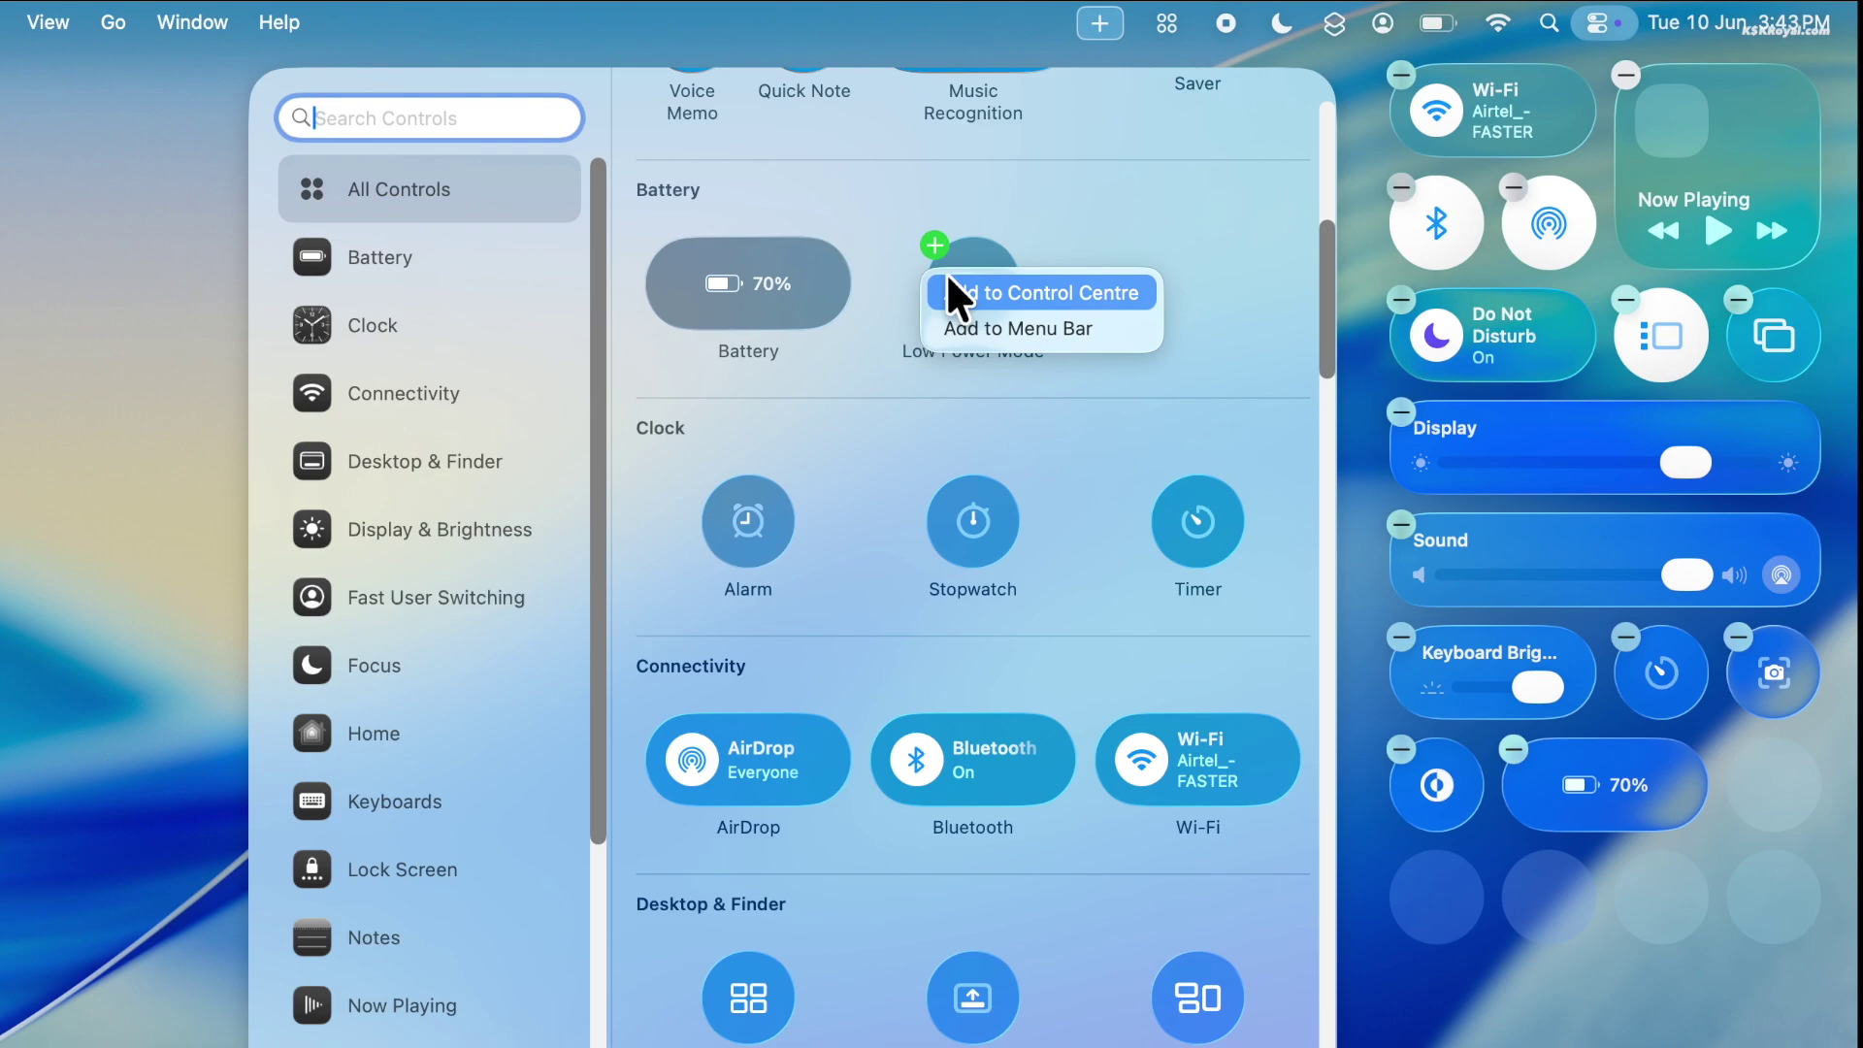
{"action": "left_click", "coordinate": [946, 273]}
From Desktop & Finder controls, add Dock Auto-hide and Tile Windows to Corners, skipping Show Desktop
{"action": "left_click", "coordinate": [522, 442]}
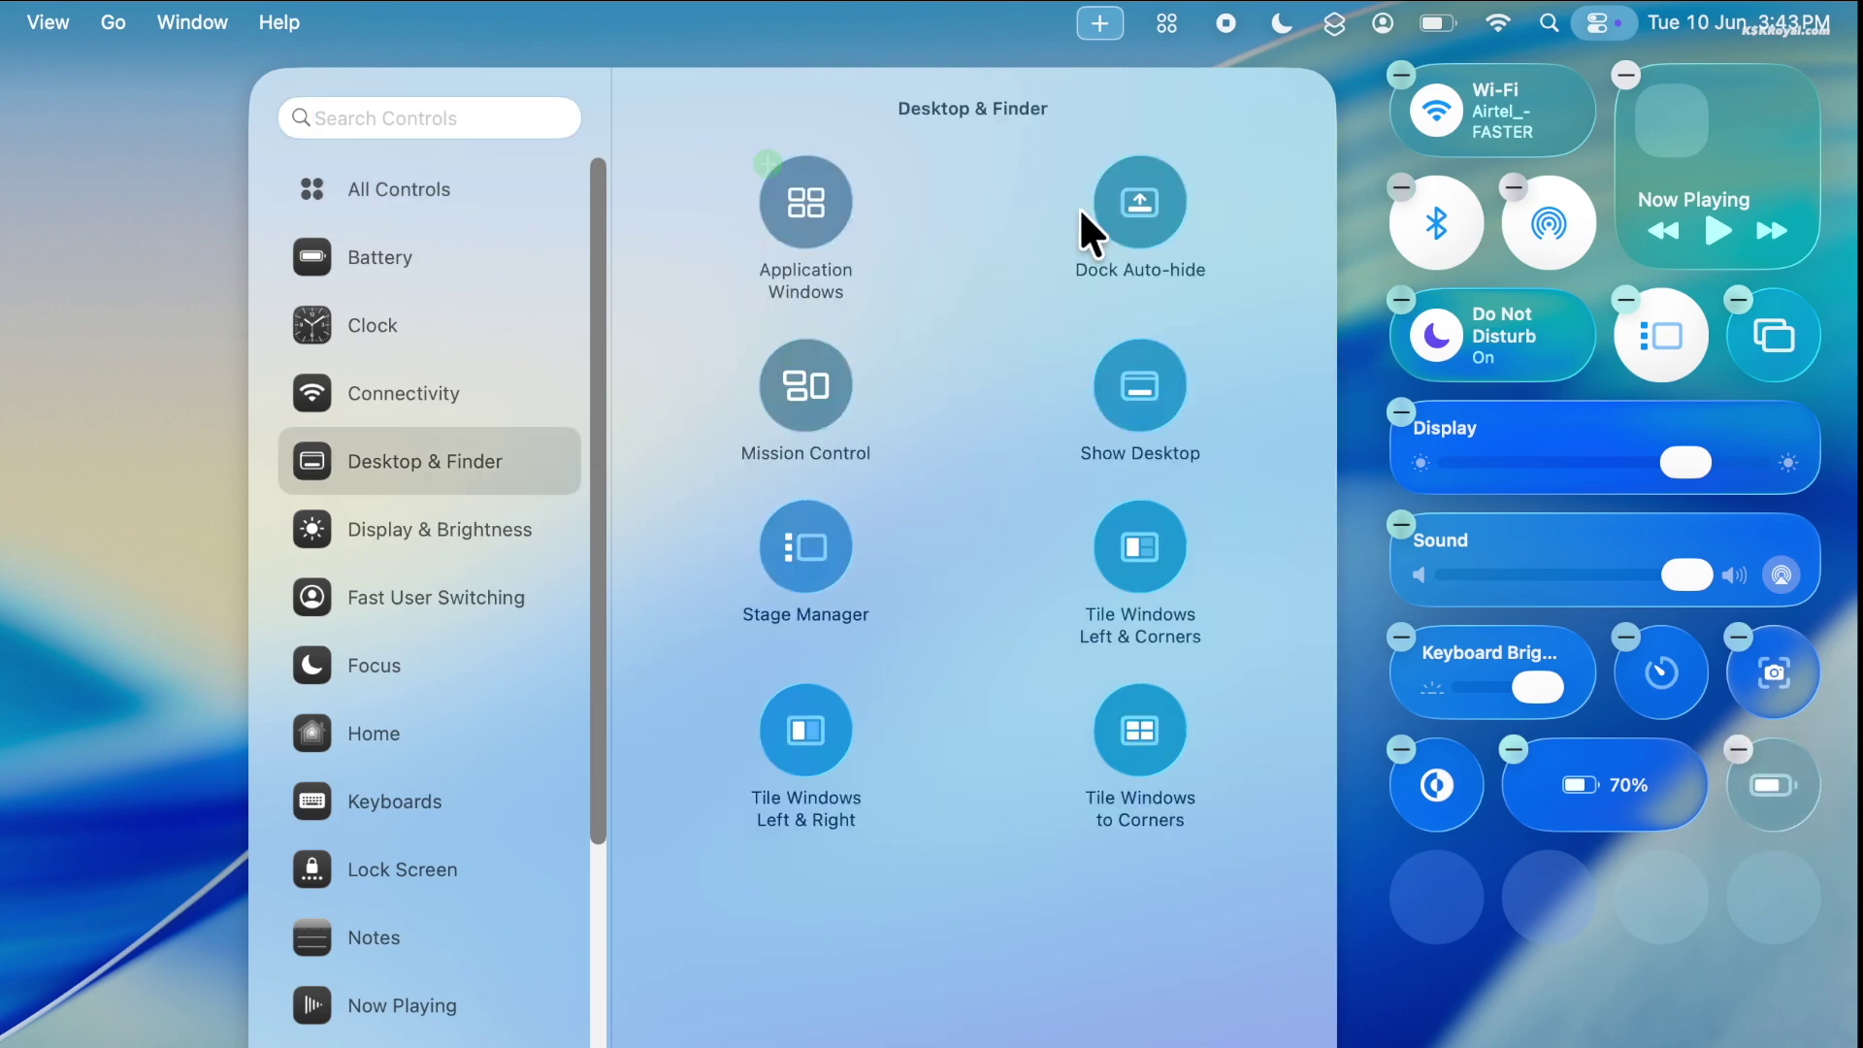
{"action": "left_click", "coordinate": [1103, 163]}
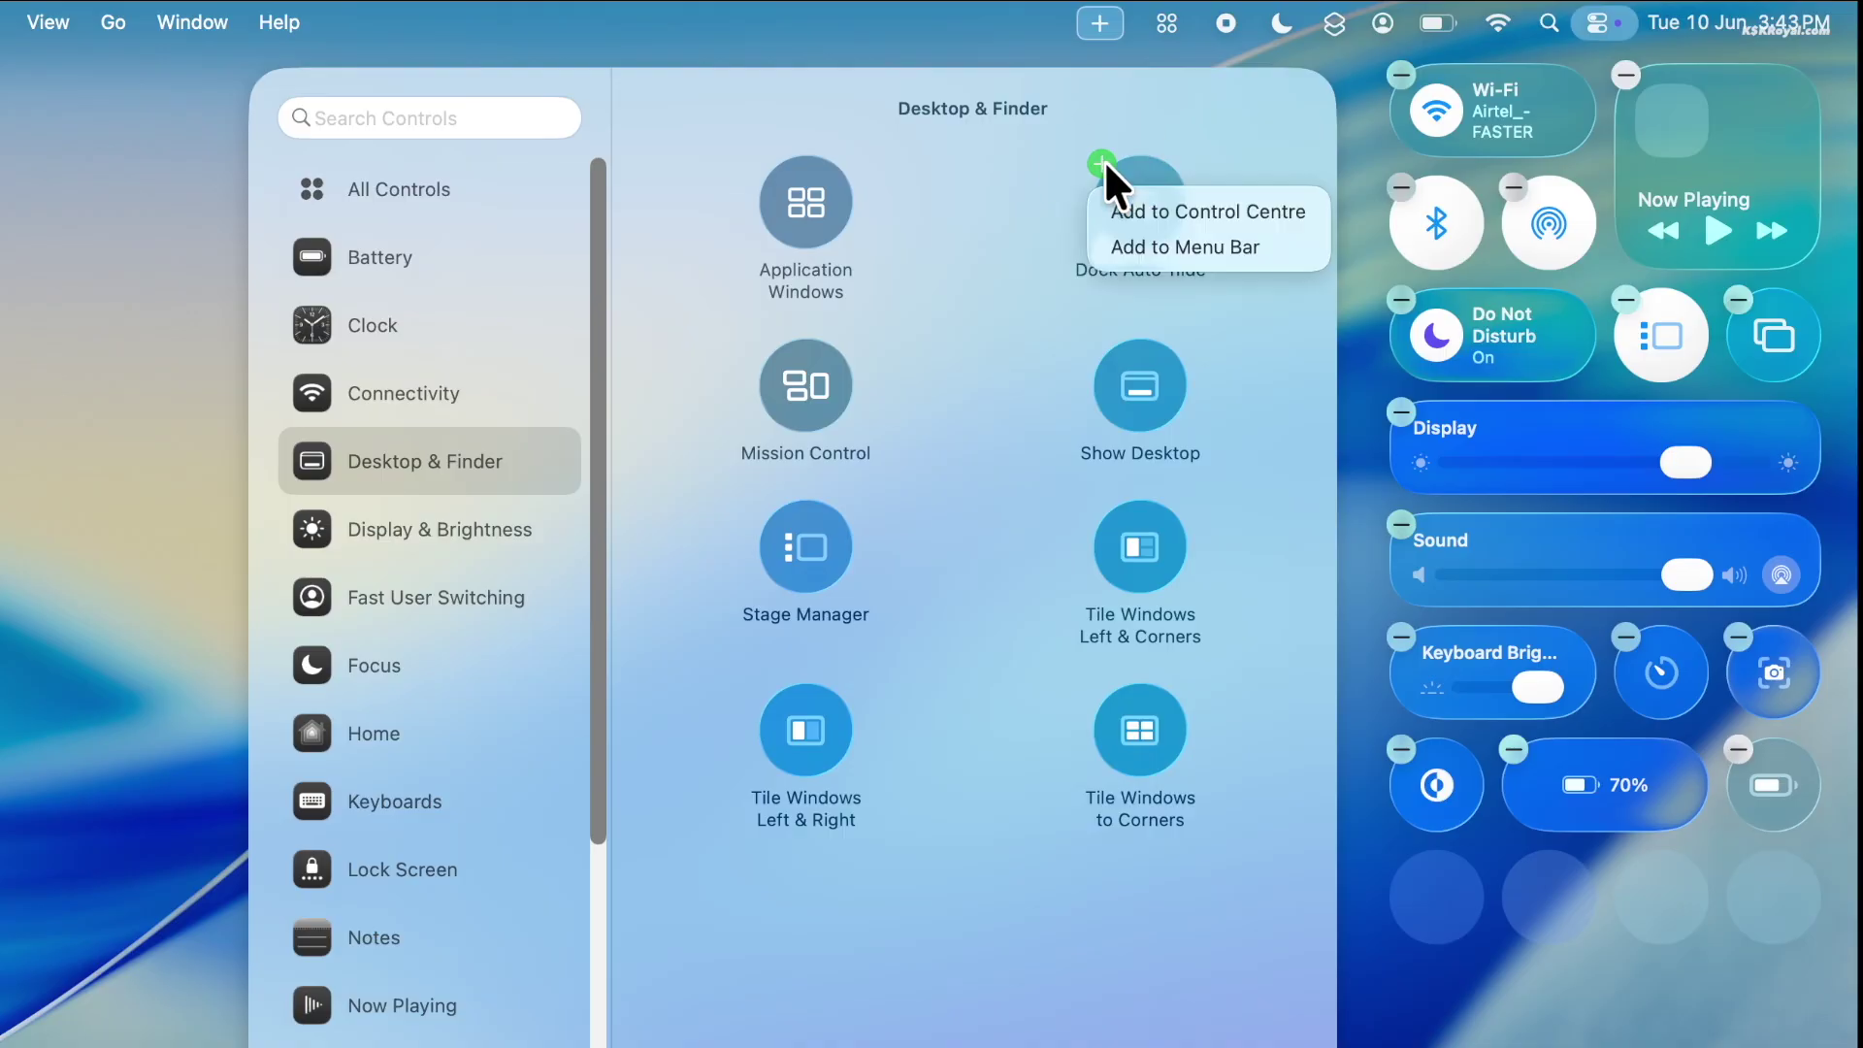
{"action": "left_click", "coordinate": [1112, 199]}
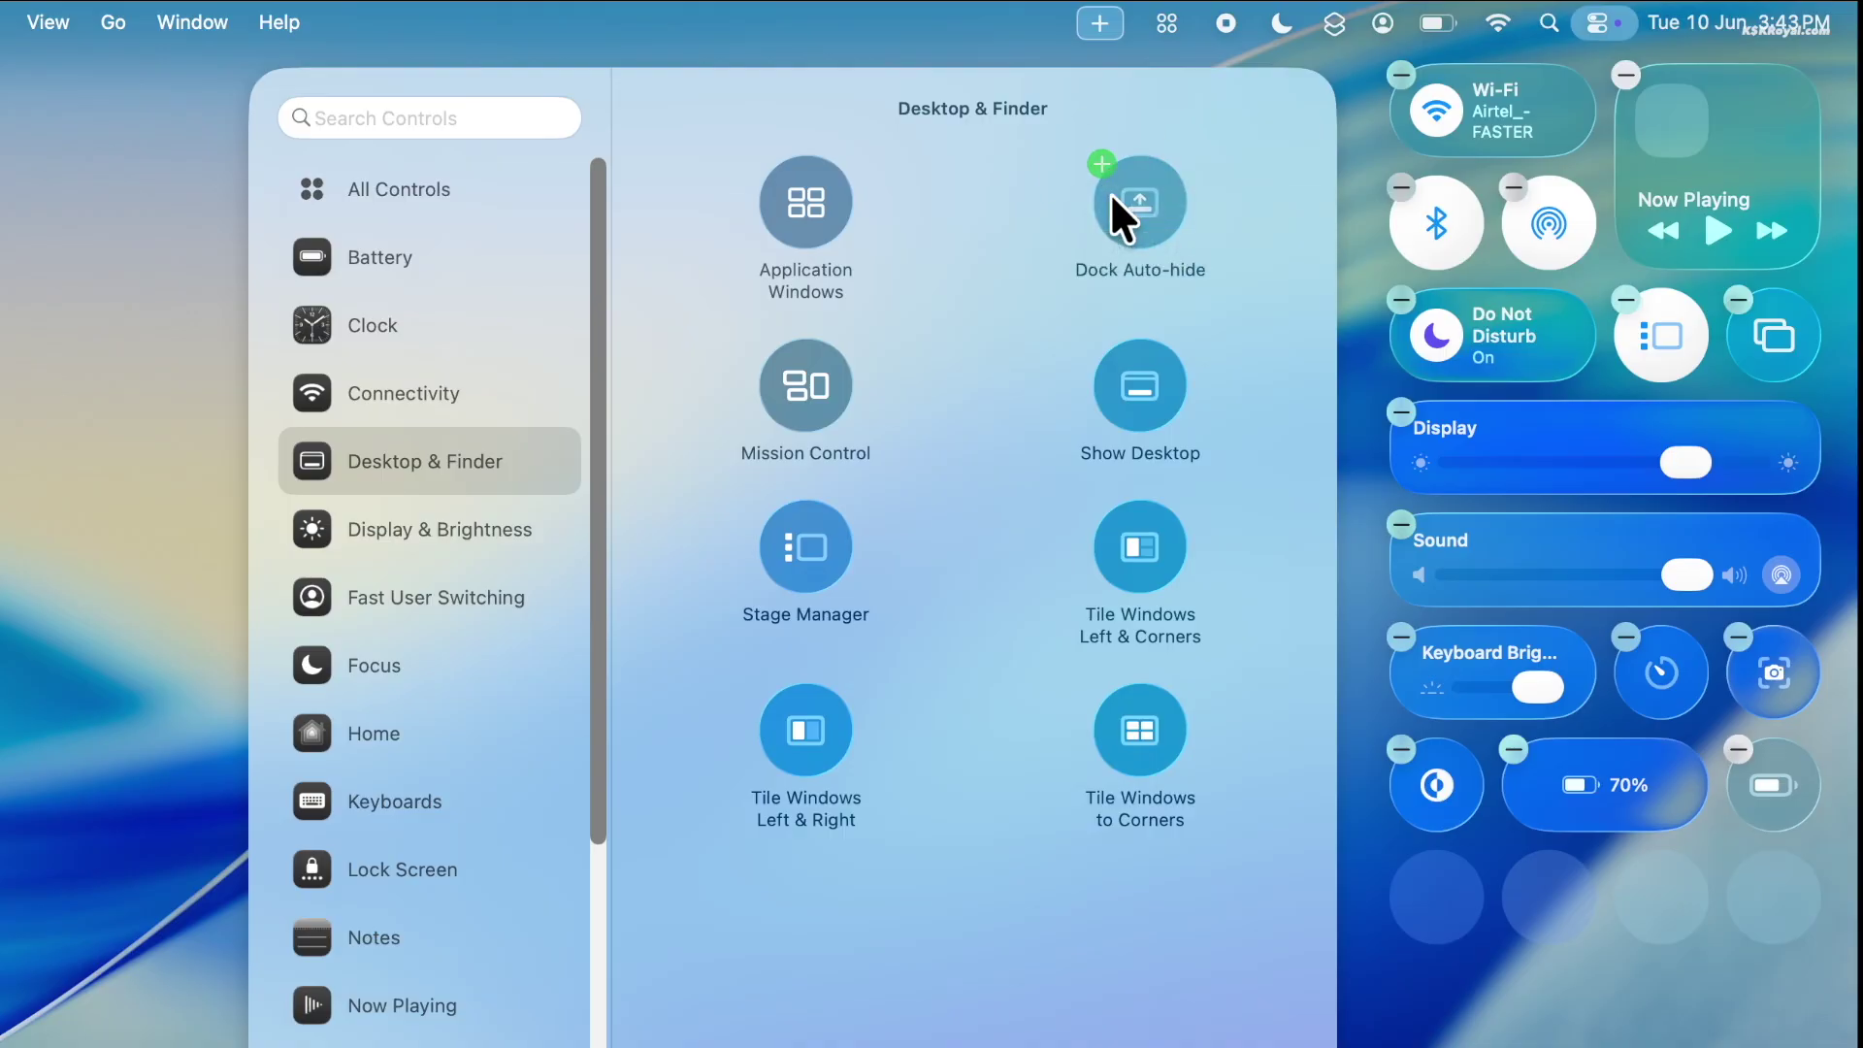
{"action": "left_click", "coordinate": [1103, 347]}
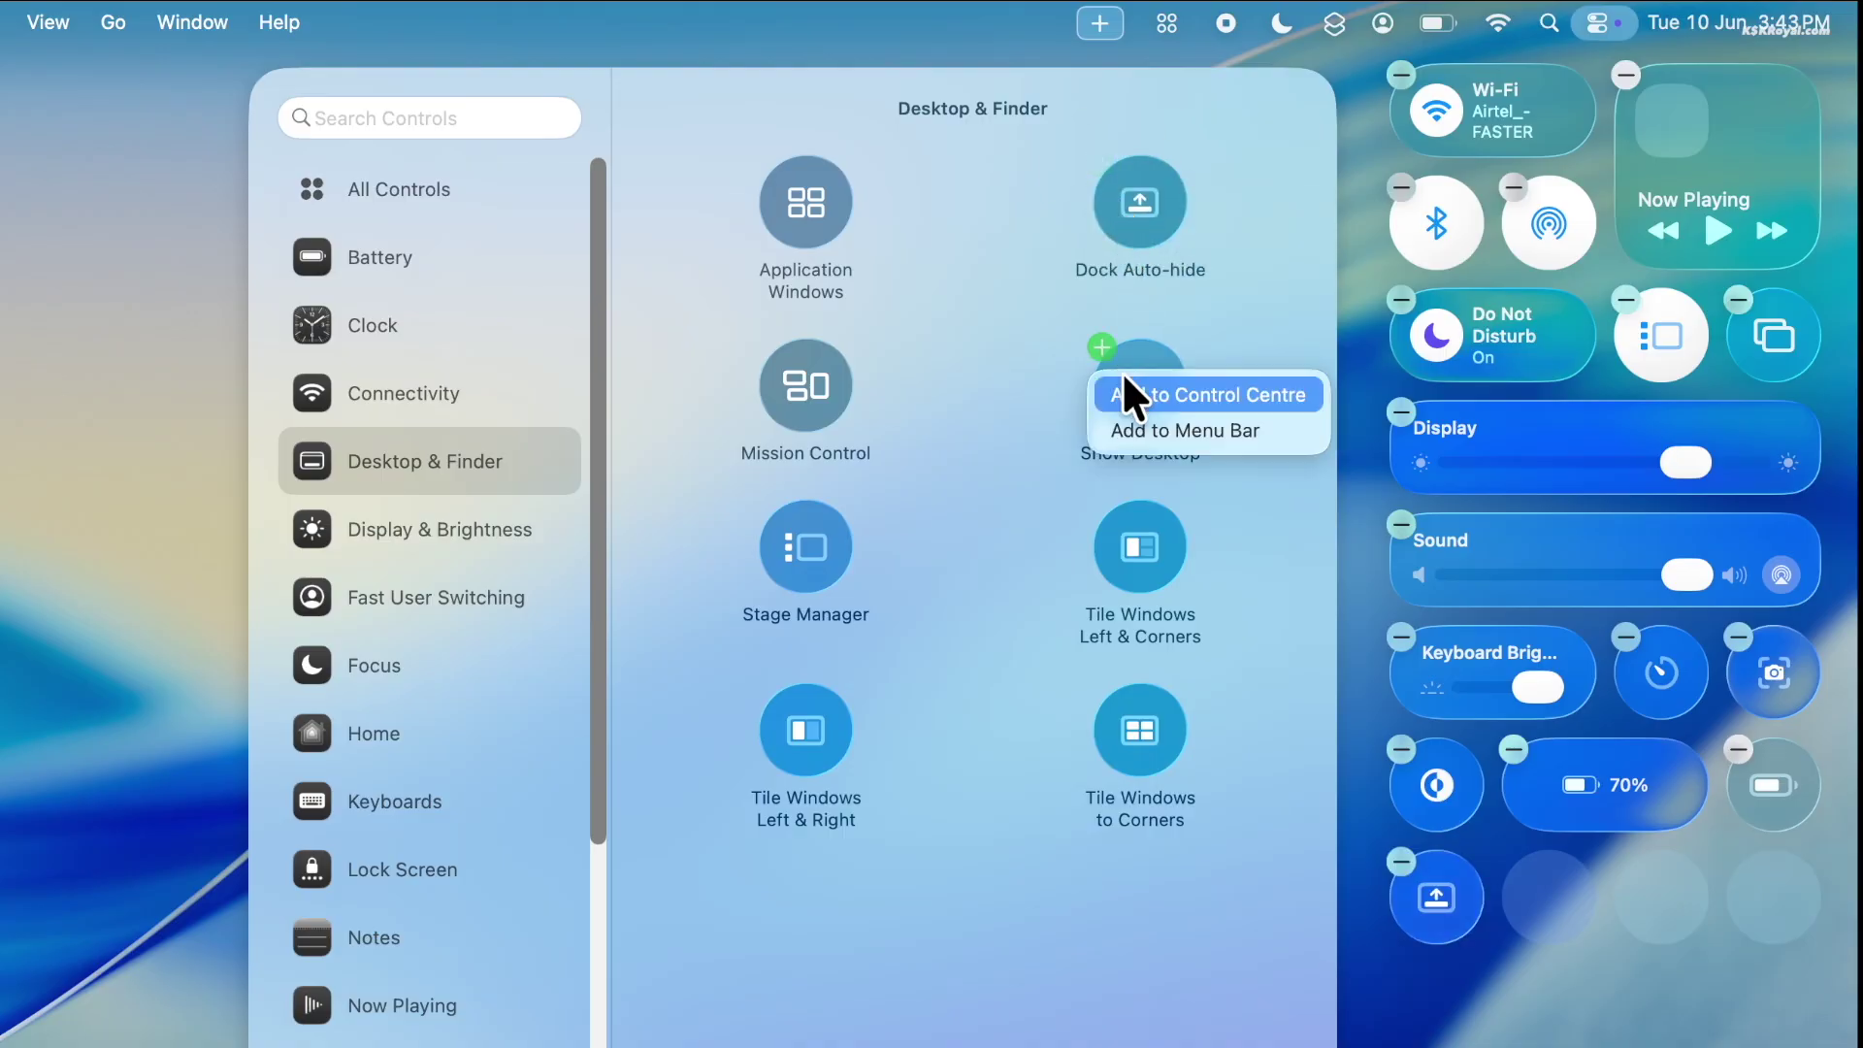
{"action": "left_click", "coordinate": [959, 444]}
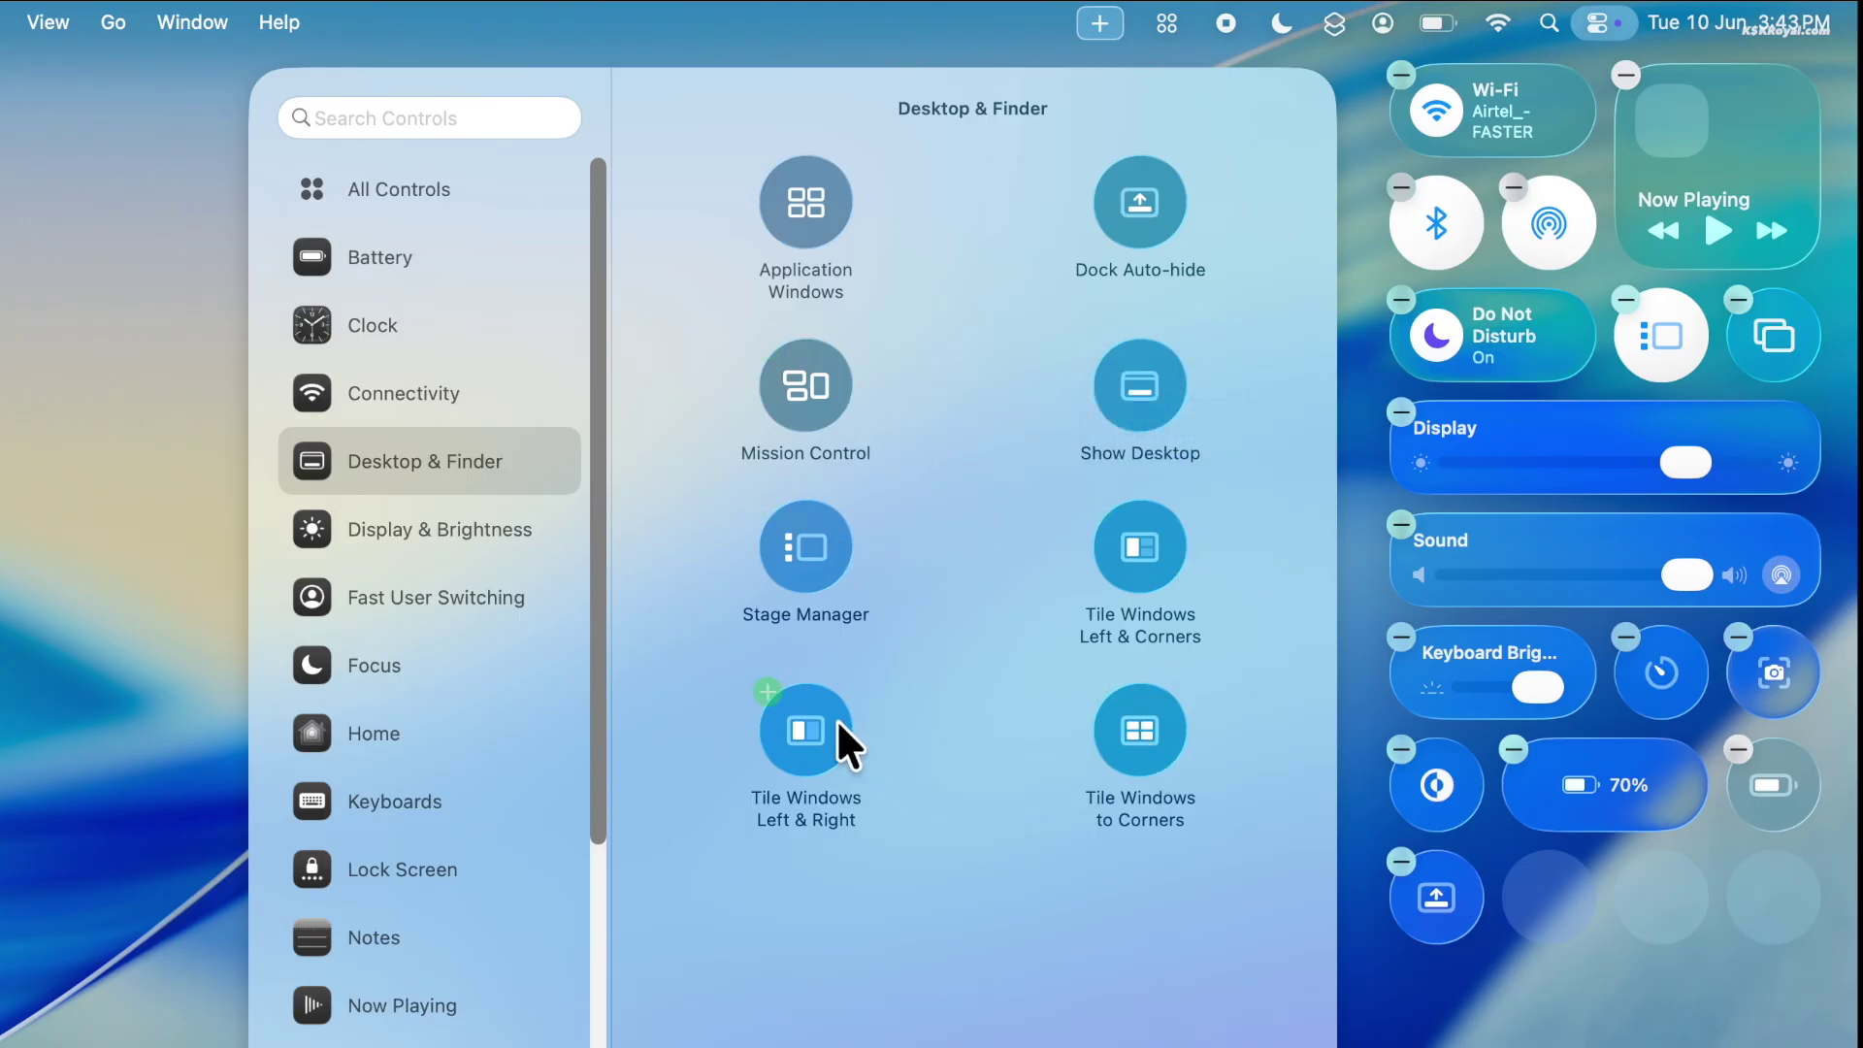
{"action": "left_click", "coordinate": [1110, 695]}
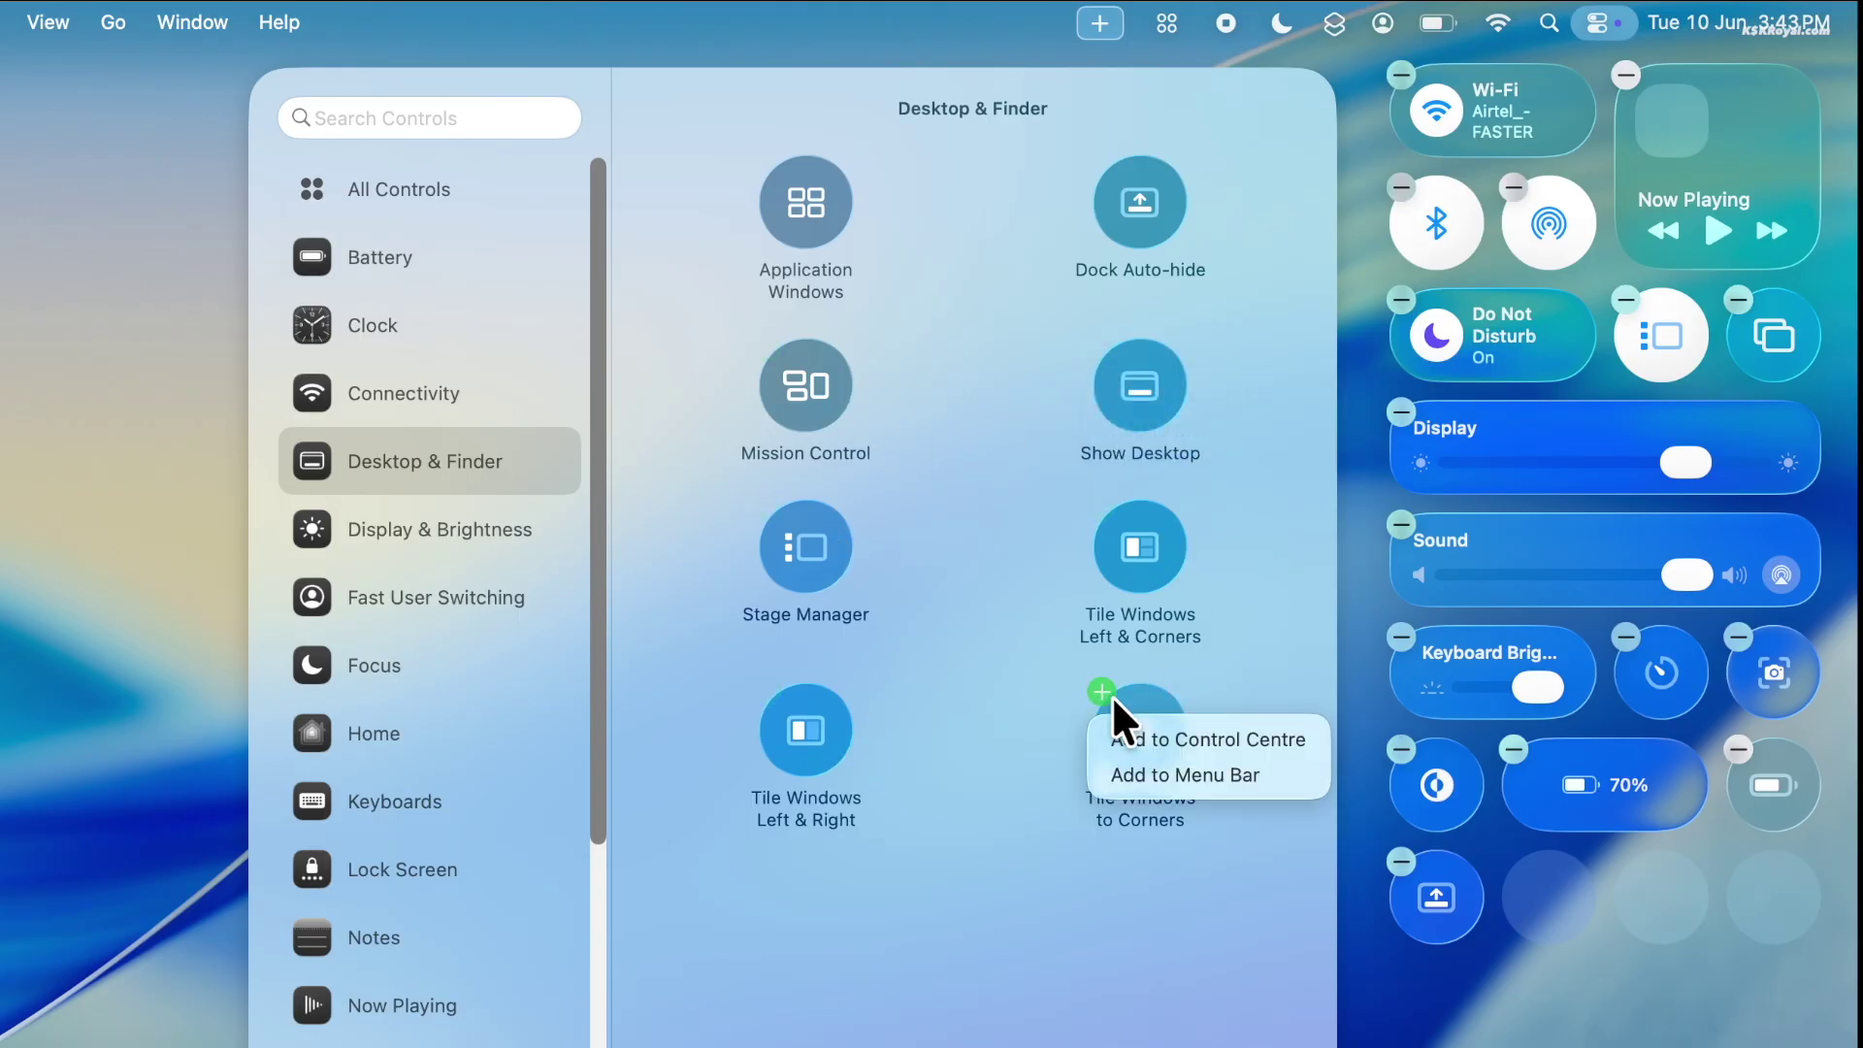
{"action": "left_click", "coordinate": [1148, 736]}
Add Put Display to Sleep from Lock Screen controls, then browse Now Playing and Screenshot controls
{"action": "scroll", "coordinate": [436, 825], "scroll_direction": "down", "scroll_amount": 1}
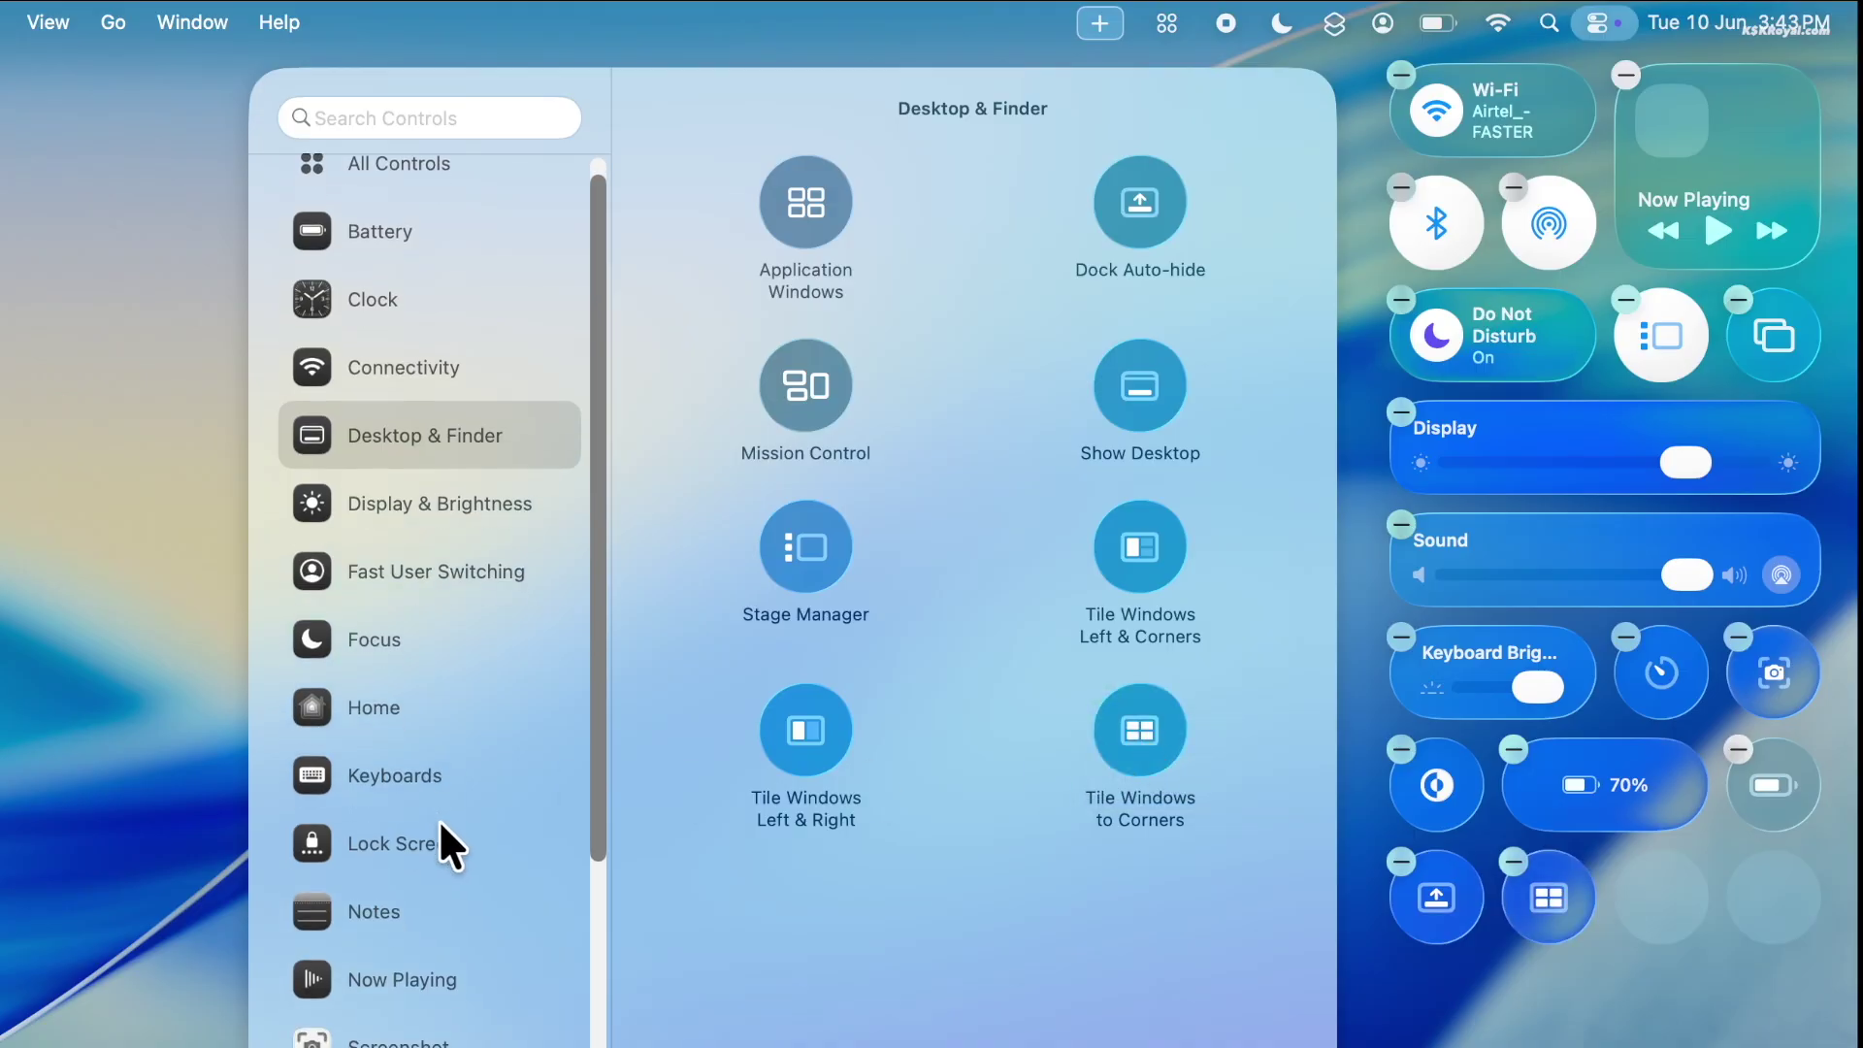
{"action": "left_click", "coordinate": [452, 830]}
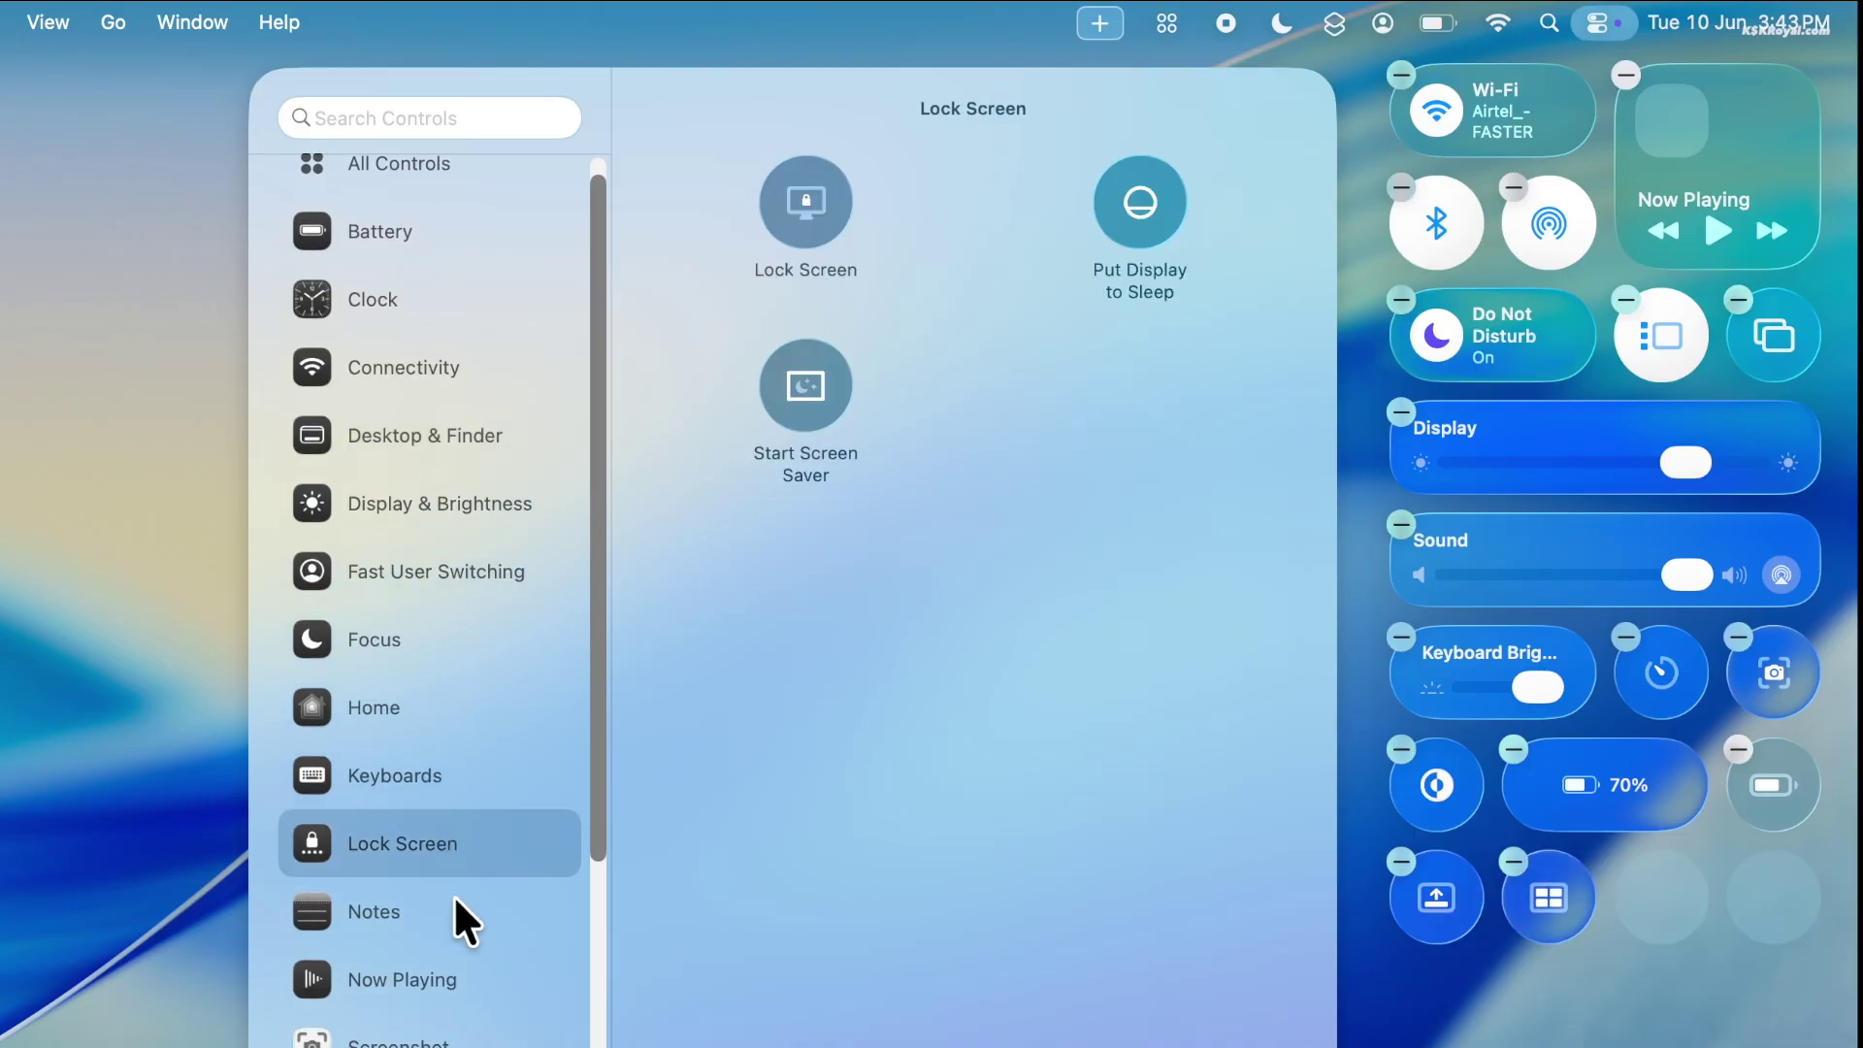
{"action": "left_click", "coordinate": [1105, 160]}
{"action": "left_click", "coordinate": [1162, 218]}
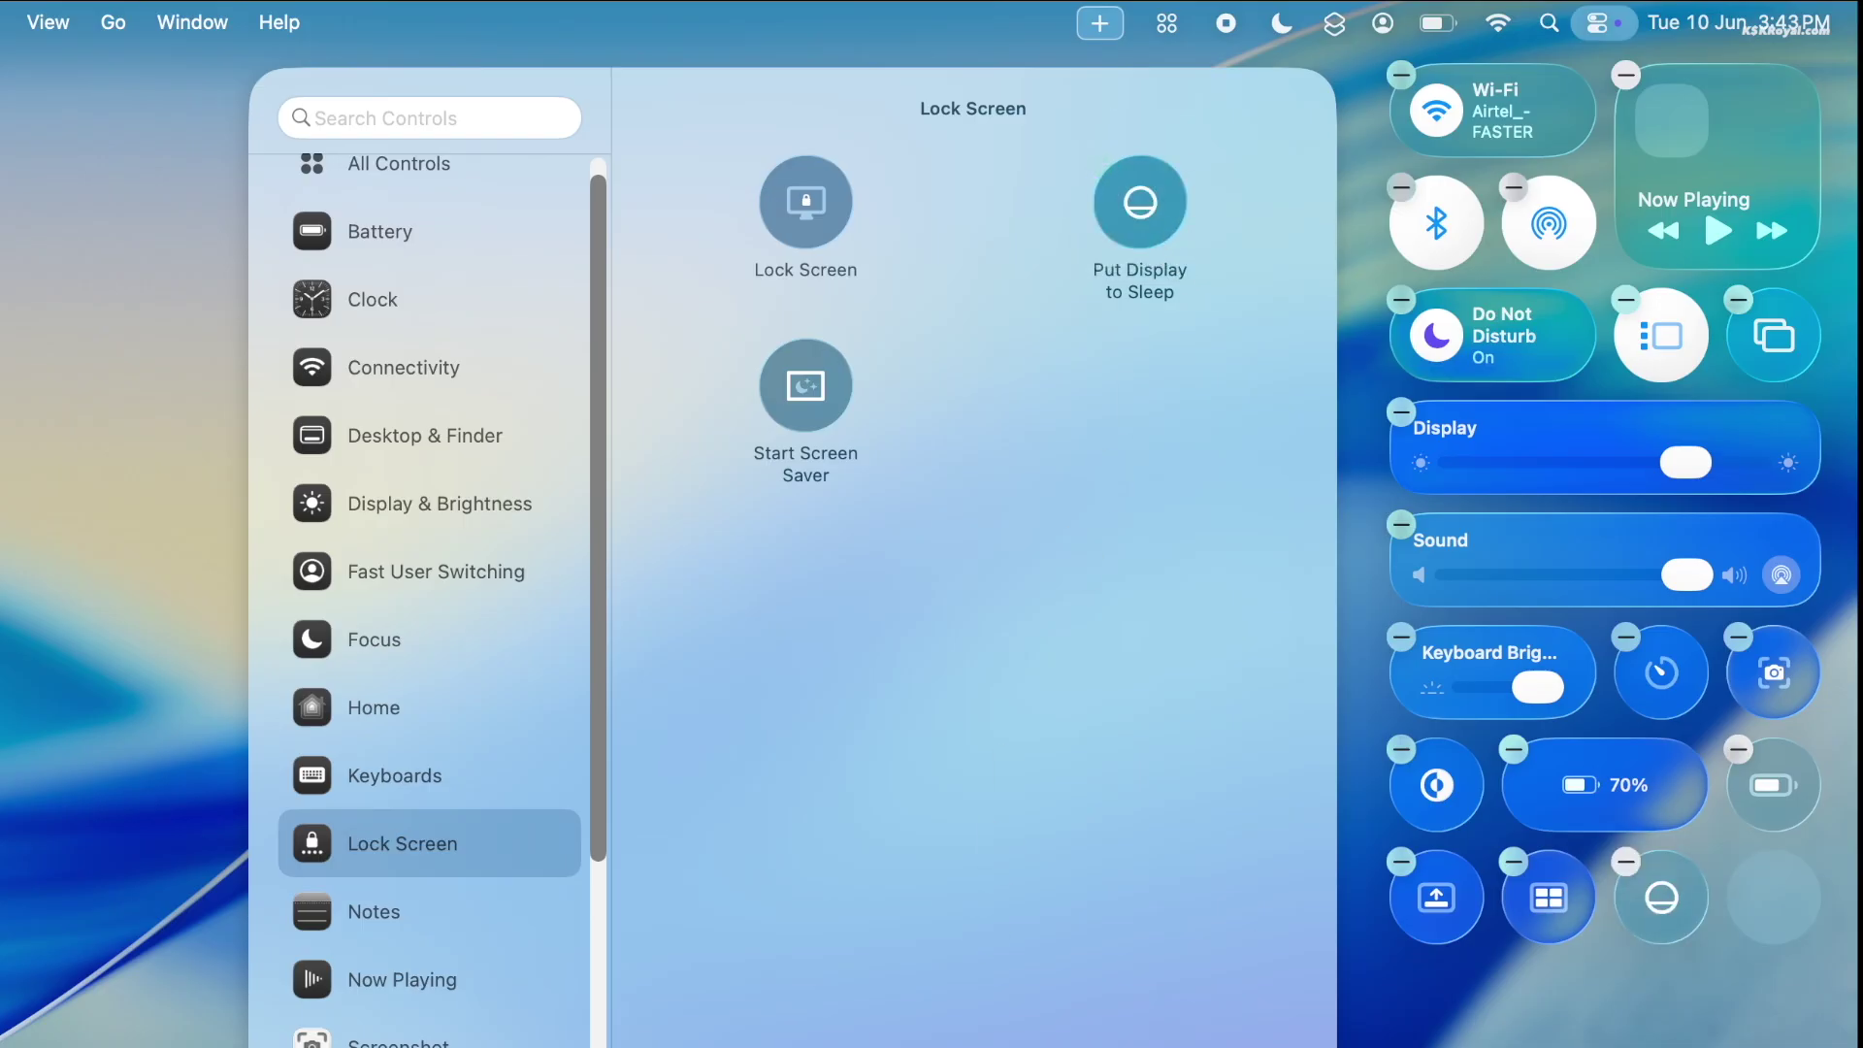
{"action": "left_click", "coordinate": [393, 1004]}
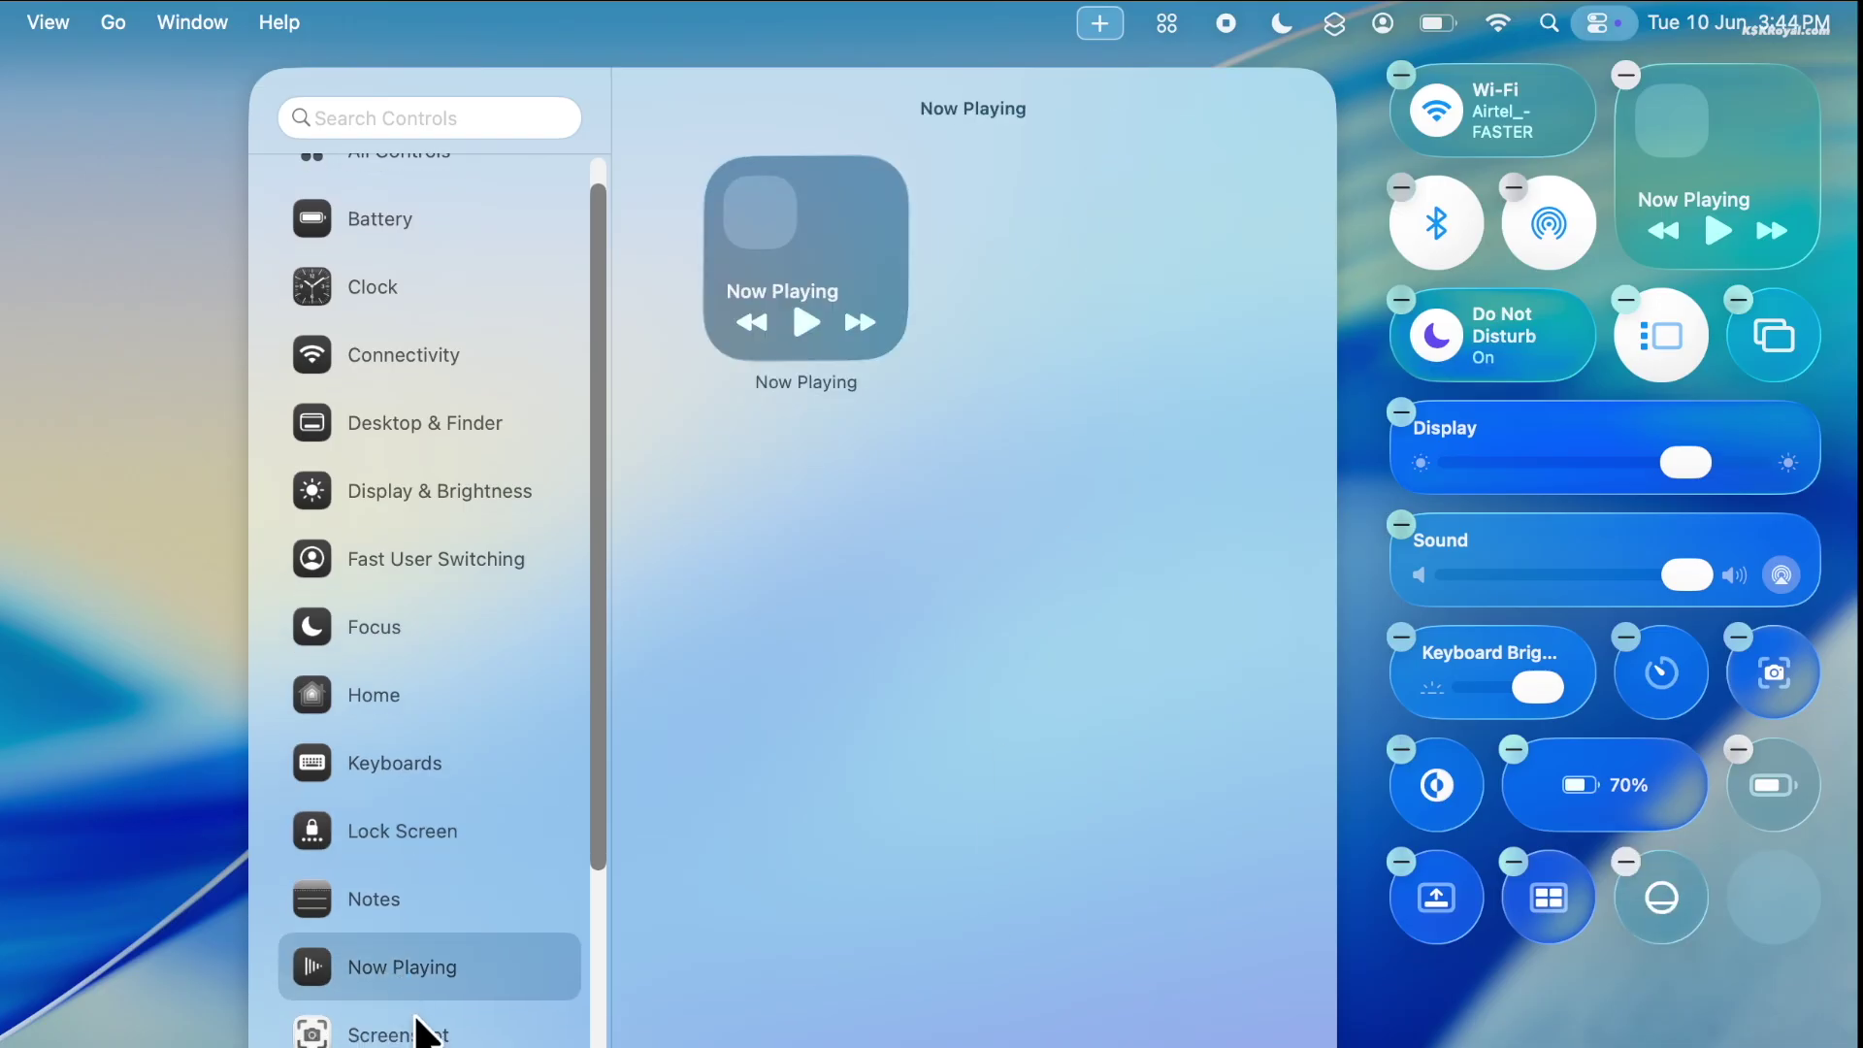
{"action": "left_click", "coordinate": [421, 1029]}
{"action": "scroll", "coordinate": [423, 1032], "scroll_direction": "down", "scroll_amount": 3}
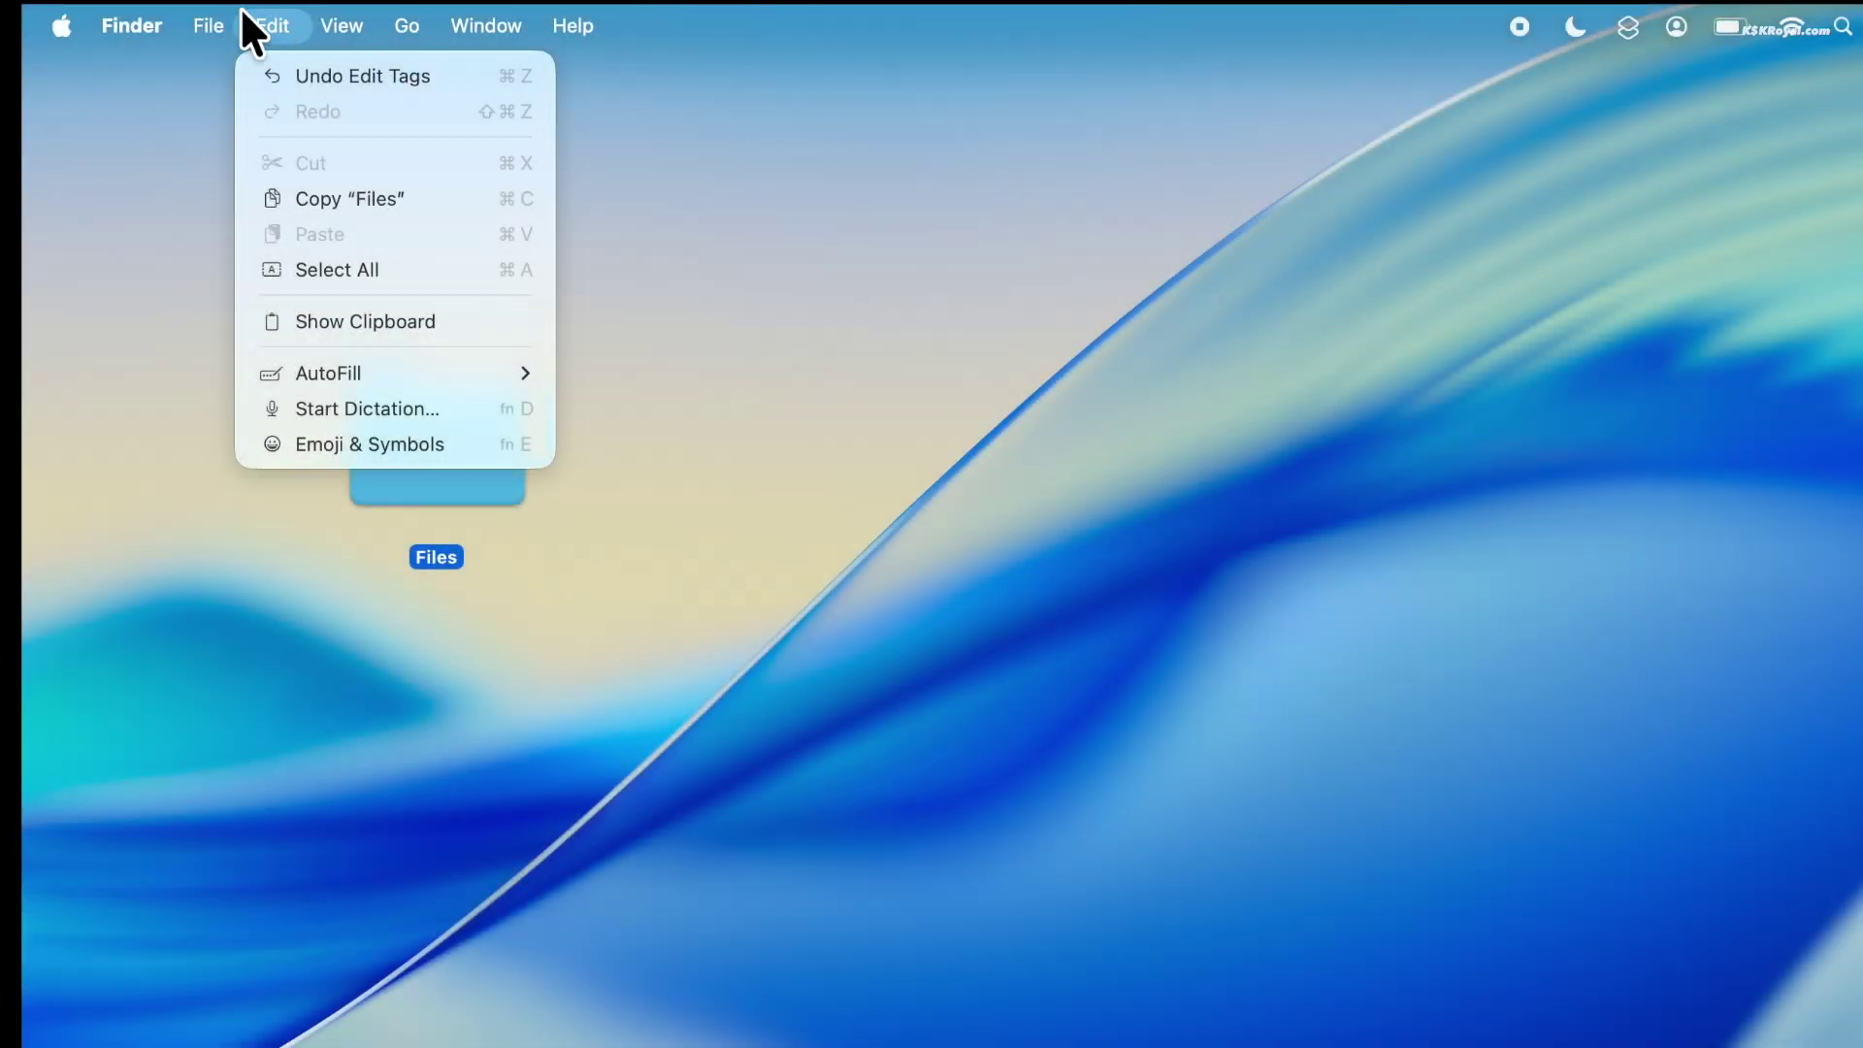
Colour the Files folder orange with an orange tag, removing the green tag
{"action": "mouse_move", "coordinate": [209, 23]}
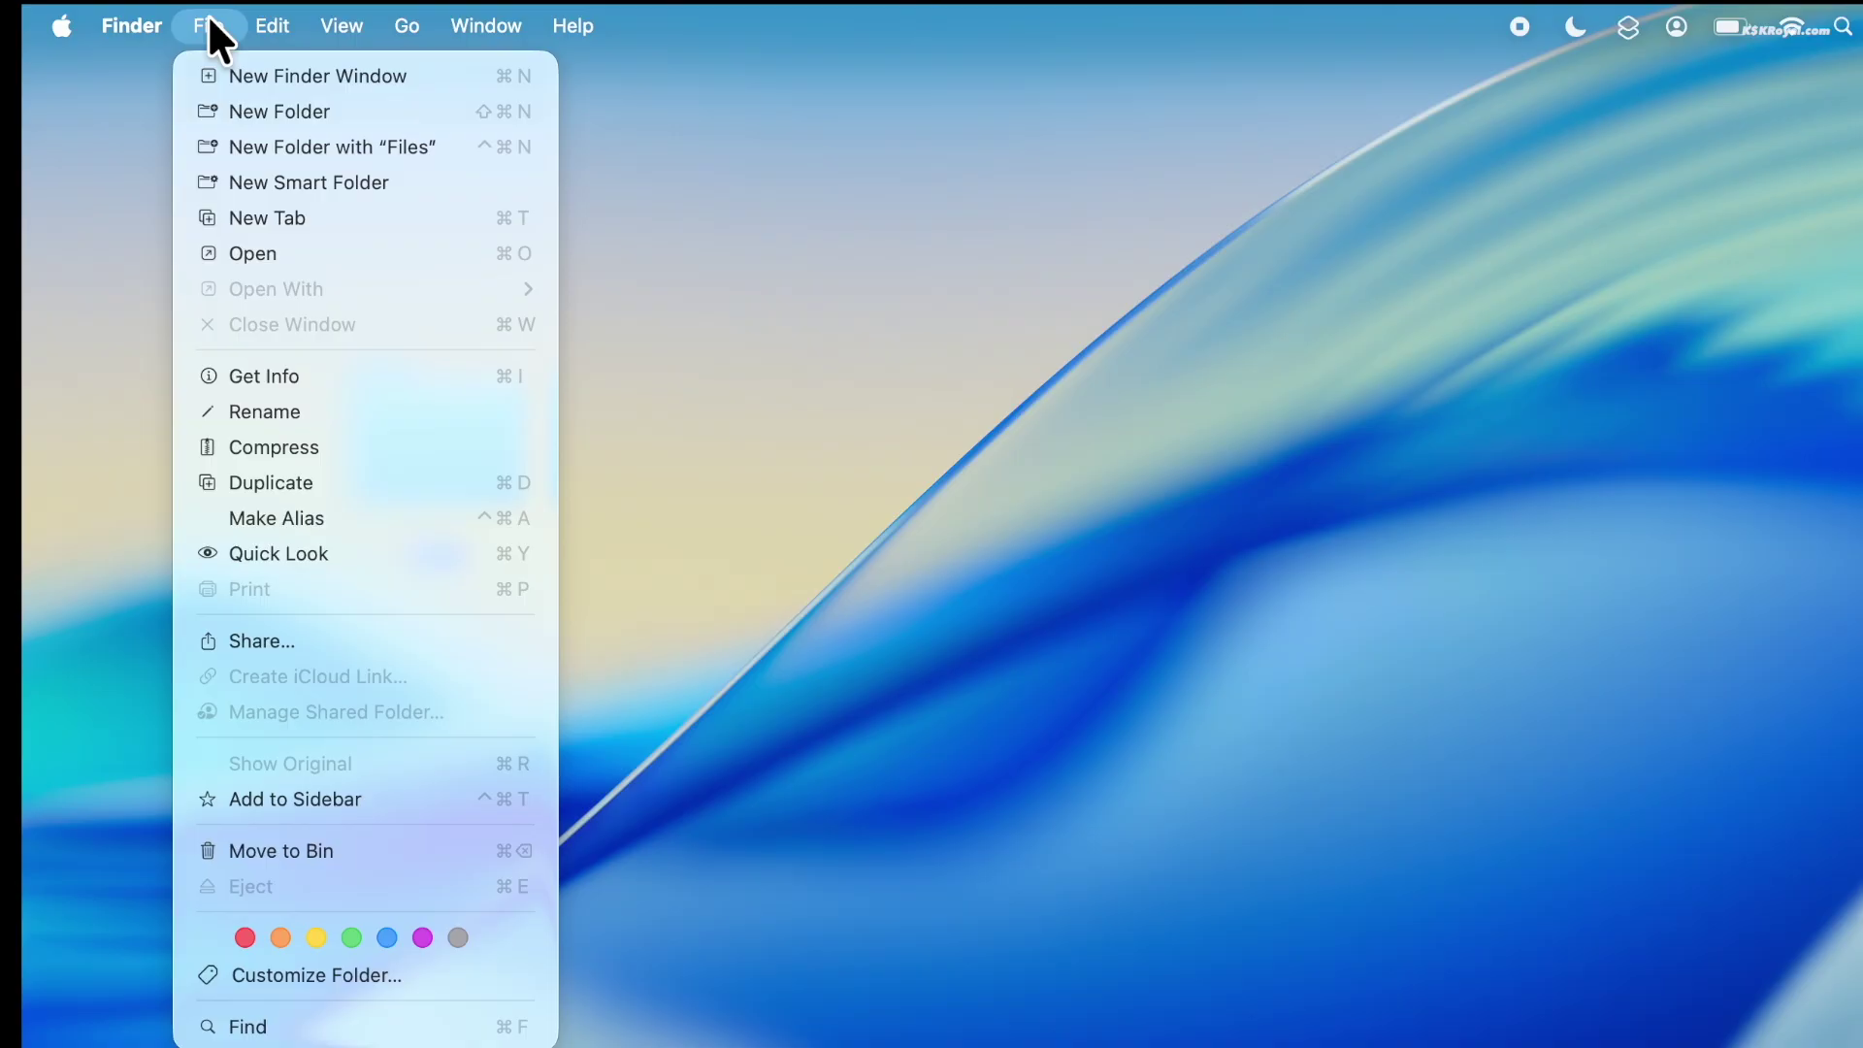
{"action": "left_click", "coordinate": [368, 971]}
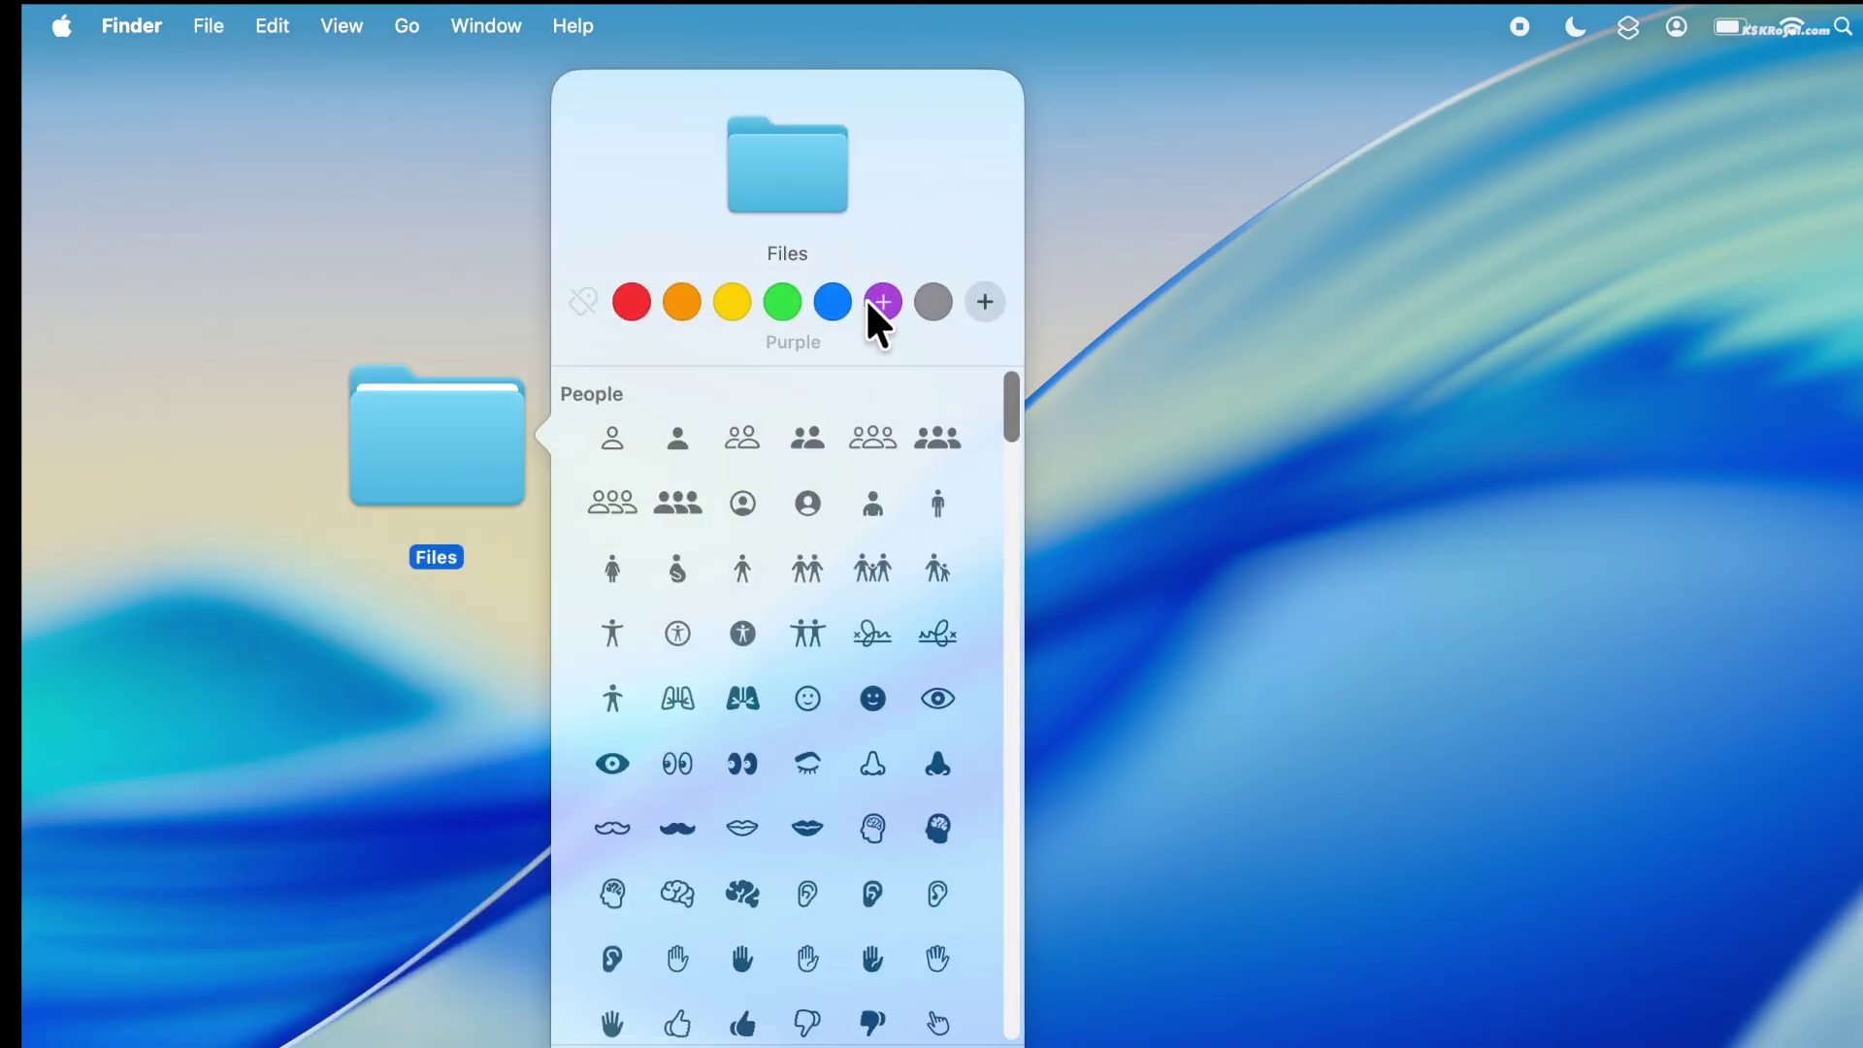
{"action": "left_click", "coordinate": [782, 305]}
{"action": "left_click", "coordinate": [745, 303]}
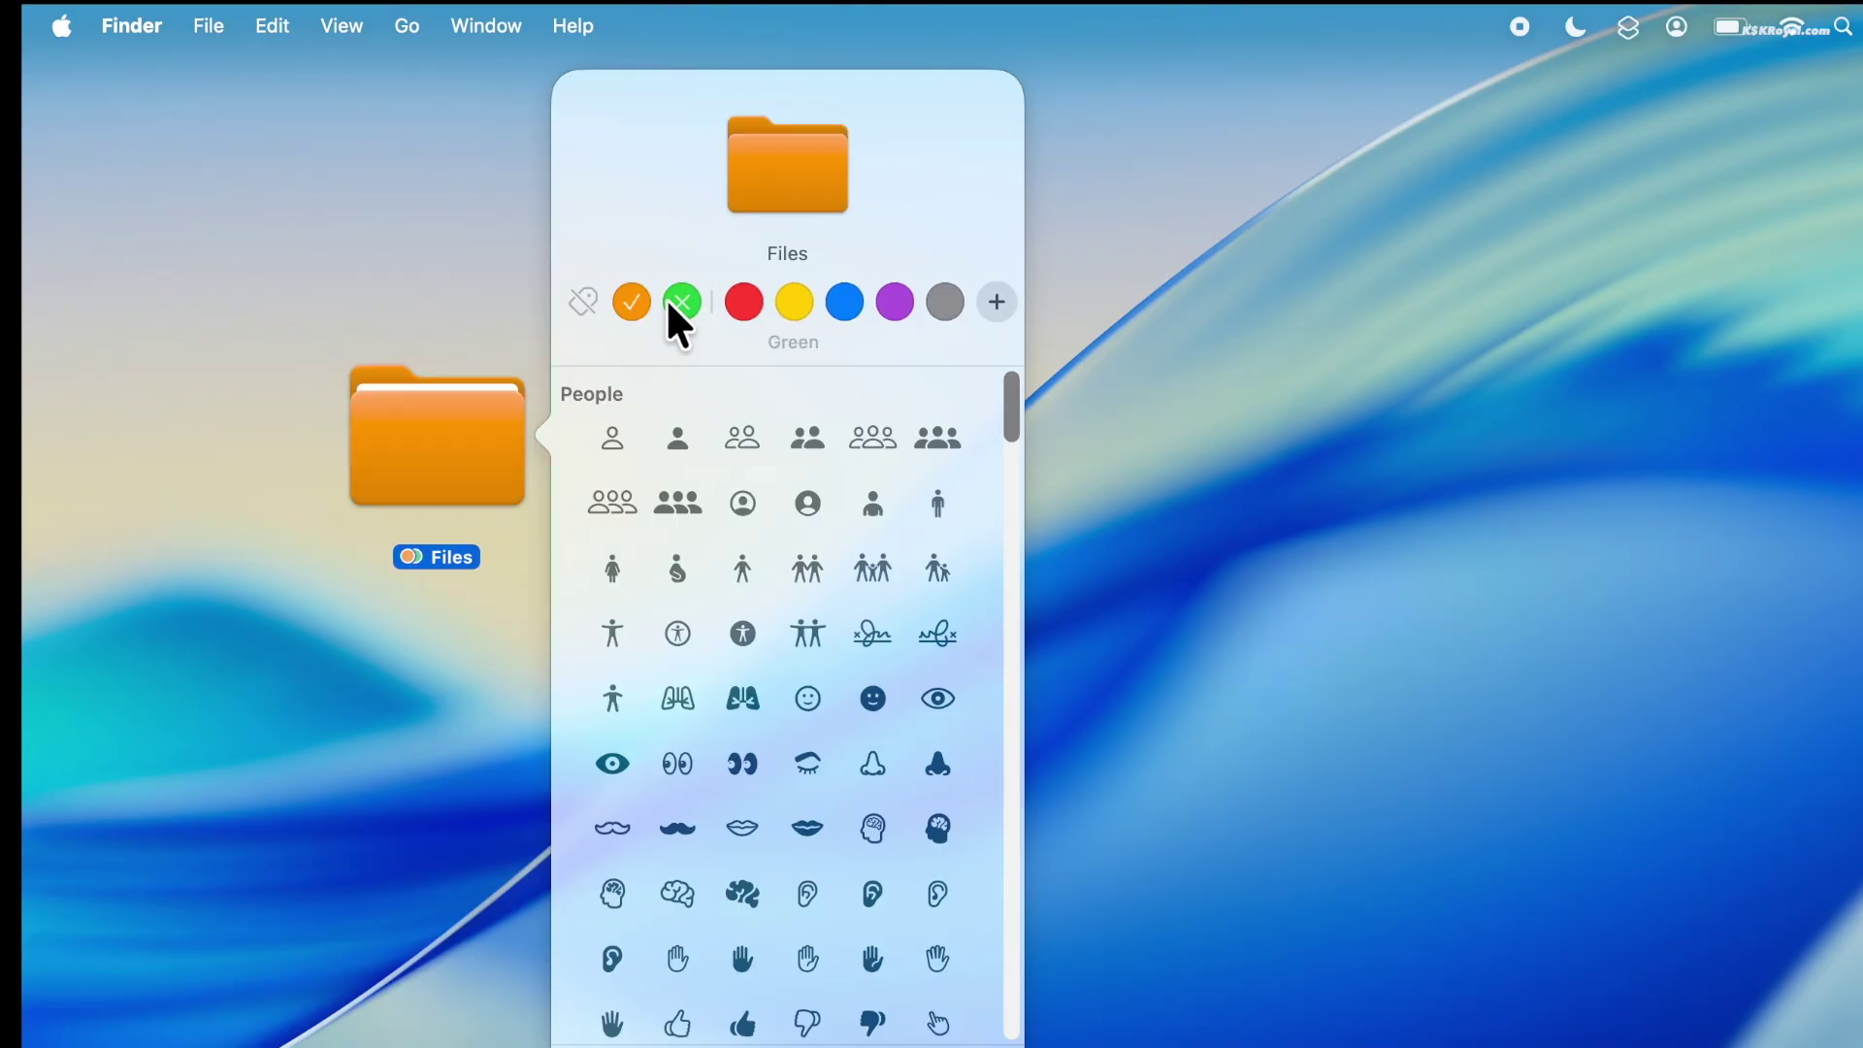
{"action": "left_click", "coordinate": [671, 303]}
Put a filled drive symbol on the Files folder after trying folder and tray symbols
{"action": "scroll", "coordinate": [775, 544], "scroll_direction": "down", "scroll_amount": 15}
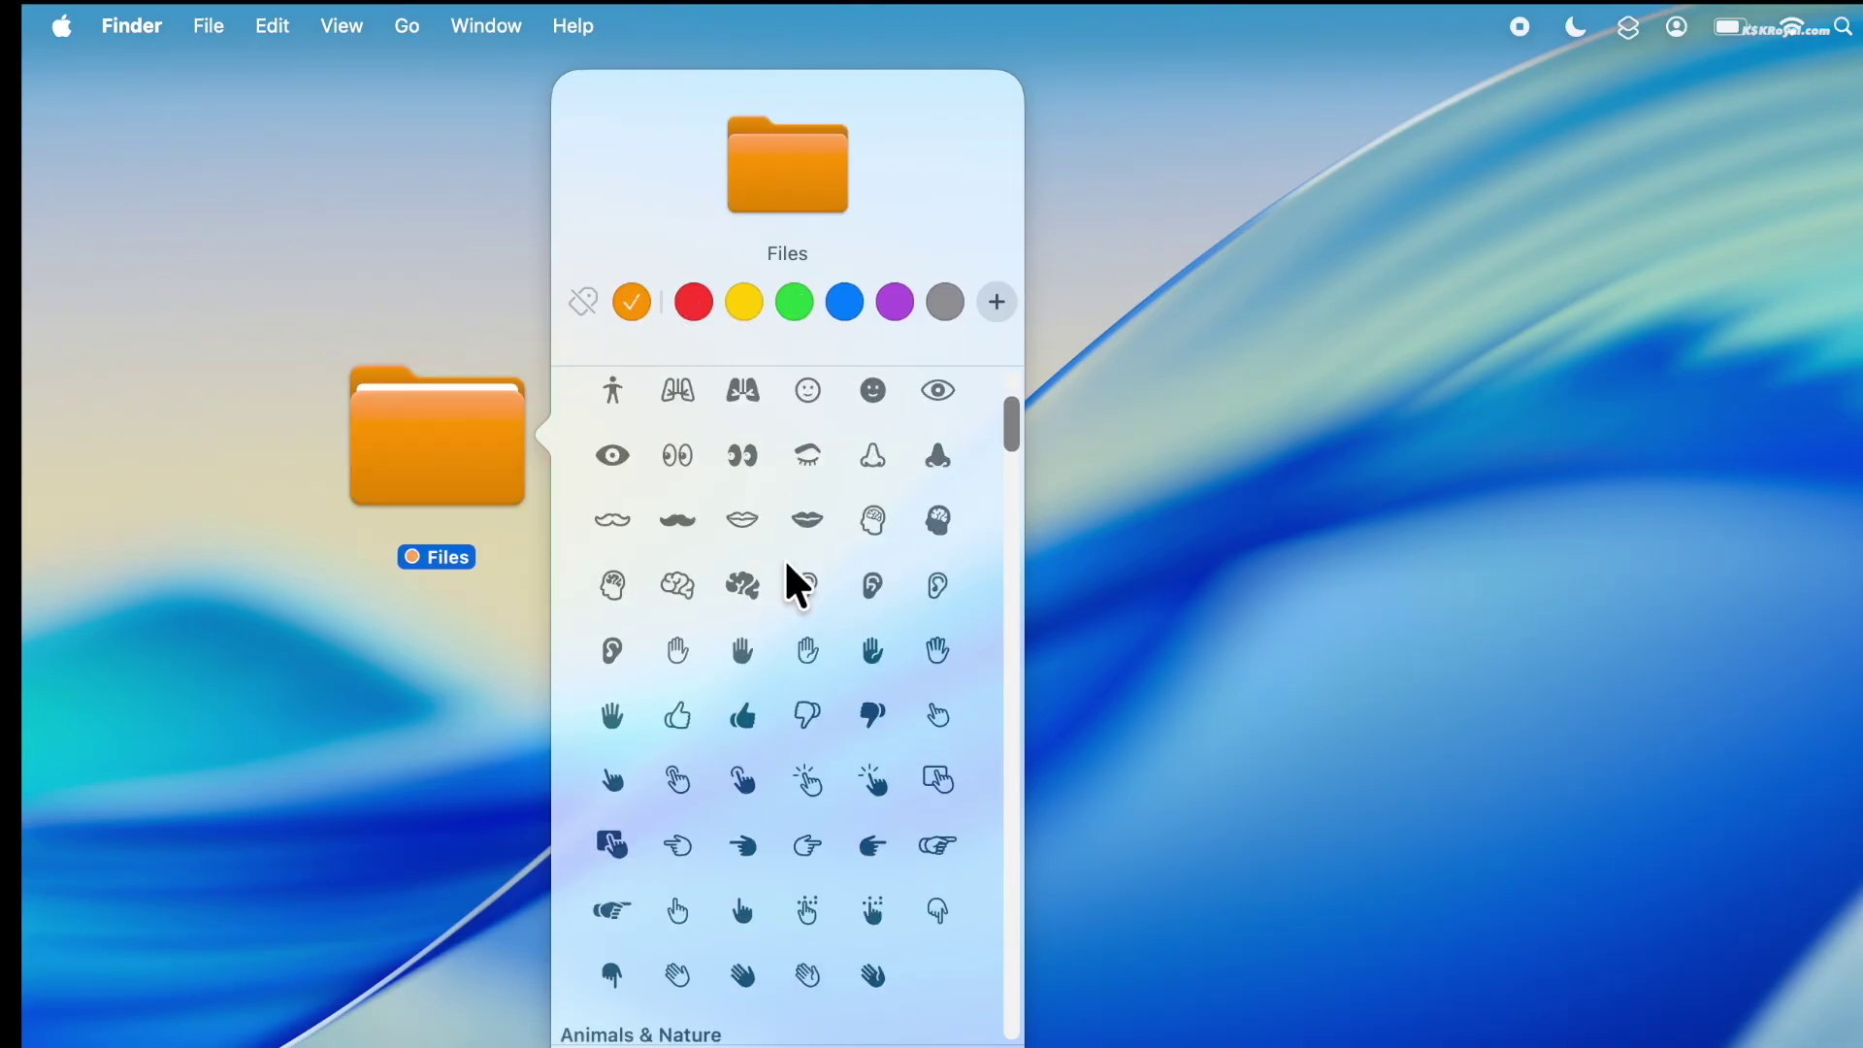
{"action": "scroll", "coordinate": [789, 610], "scroll_direction": "down", "scroll_amount": 20}
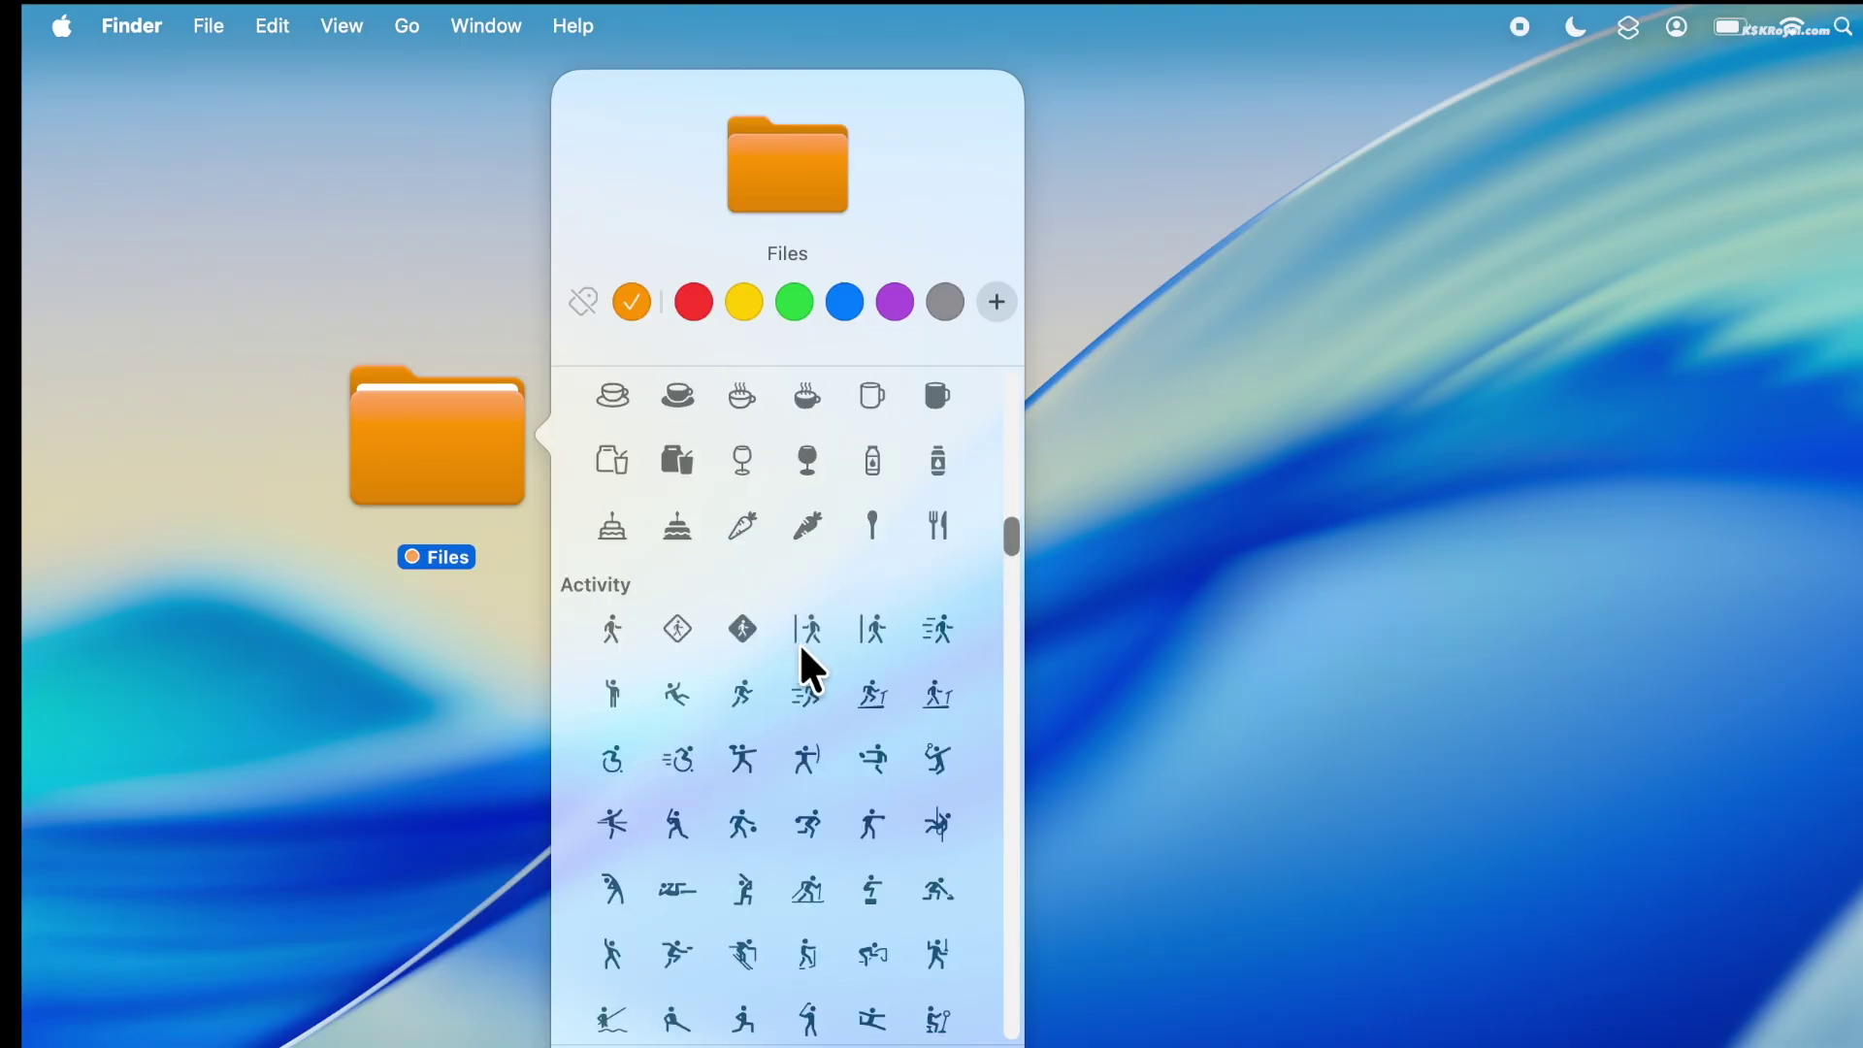
{"action": "left_click", "coordinate": [944, 439]}
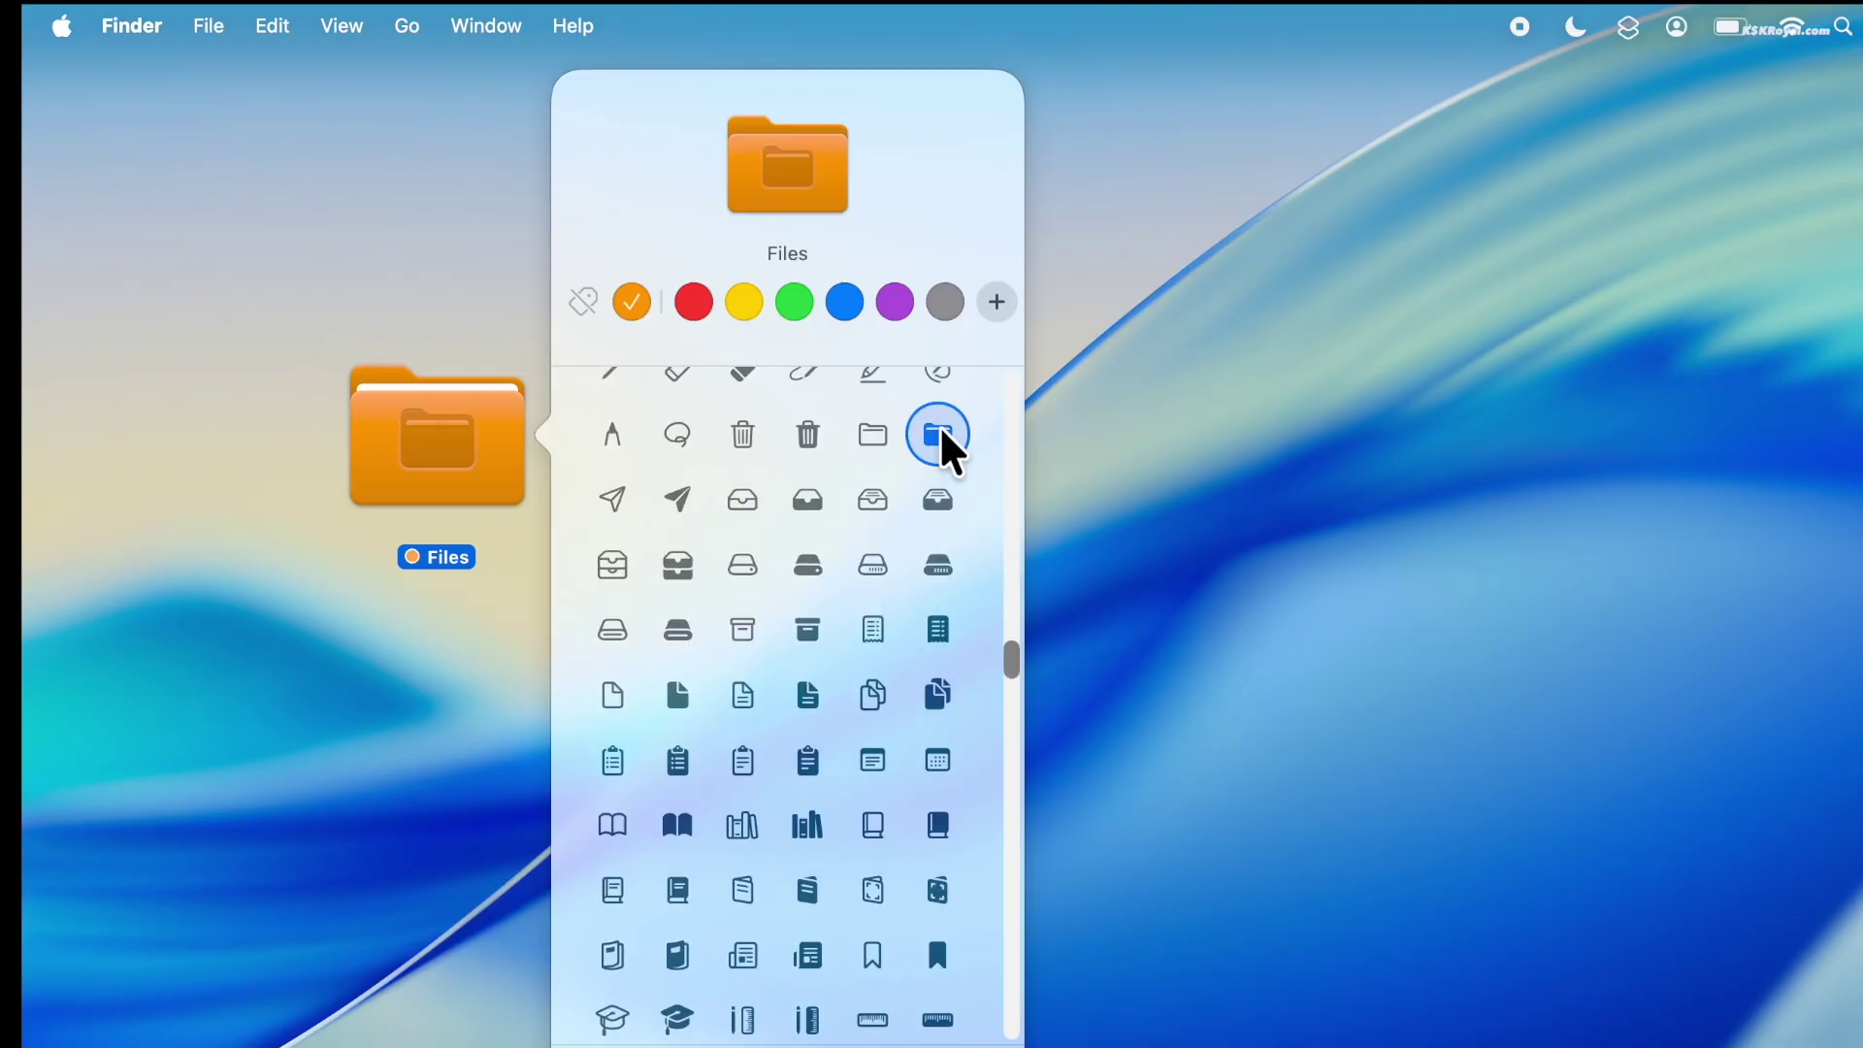
{"action": "left_click", "coordinate": [944, 507]}
{"action": "left_click", "coordinate": [940, 573]}
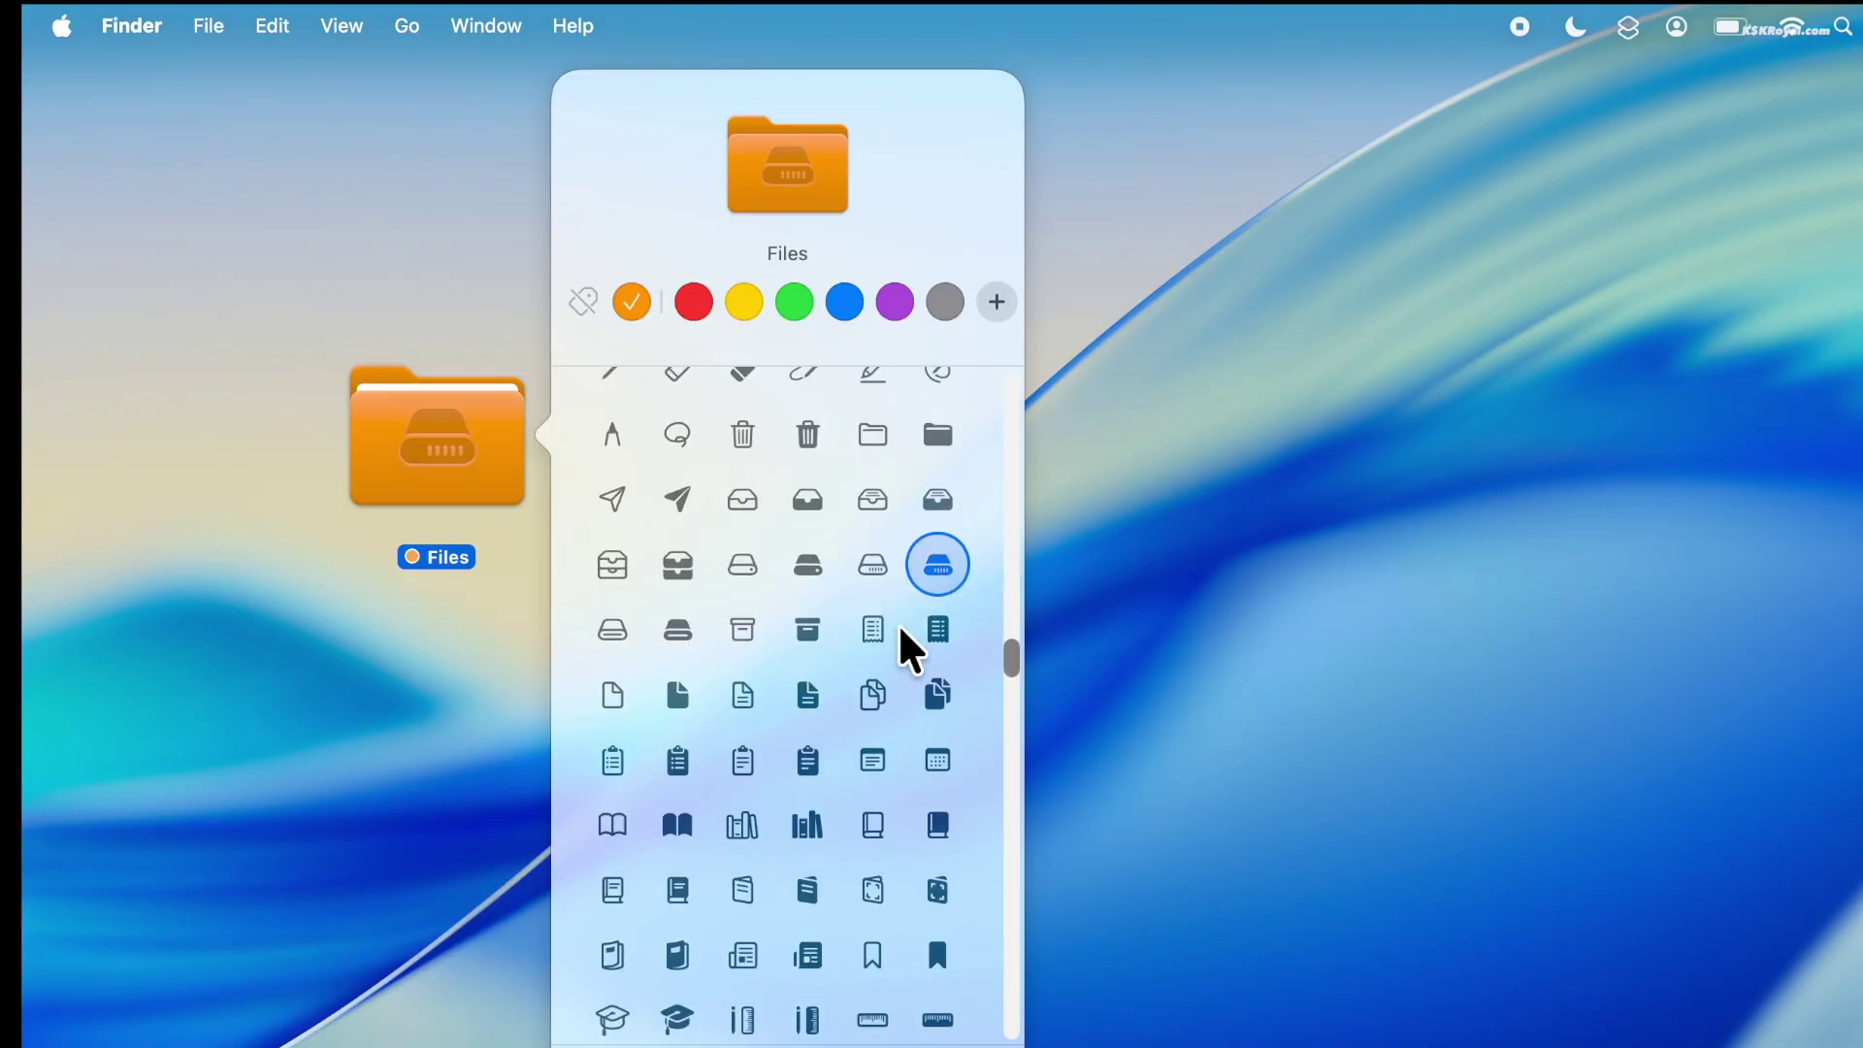
{"action": "left_click", "coordinate": [761, 573]}
{"action": "left_click", "coordinate": [811, 572]}
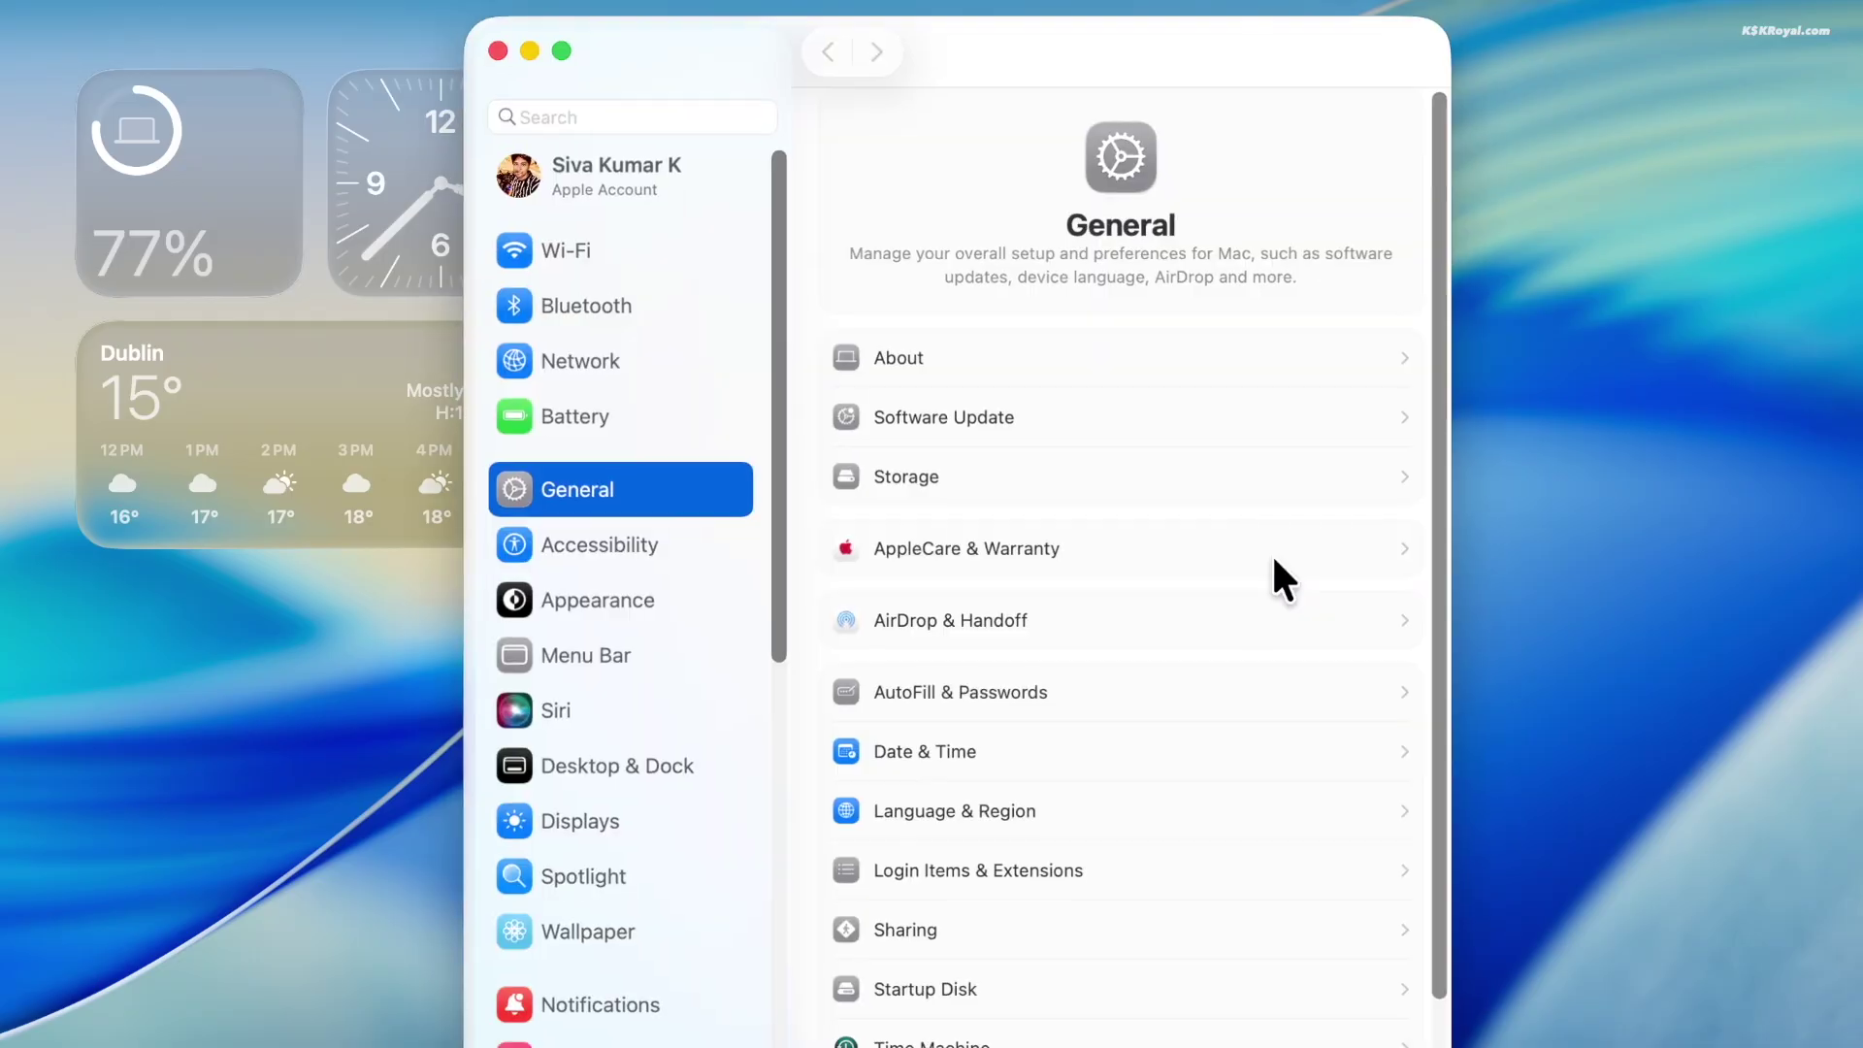
In Appearance, keep Accent Colour for text highlight and set icon & widget style to Clear
{"action": "left_click", "coordinate": [745, 612]}
{"action": "left_click_drag", "start_coordinate": [1130, 43], "coordinate": [1276, 43]}
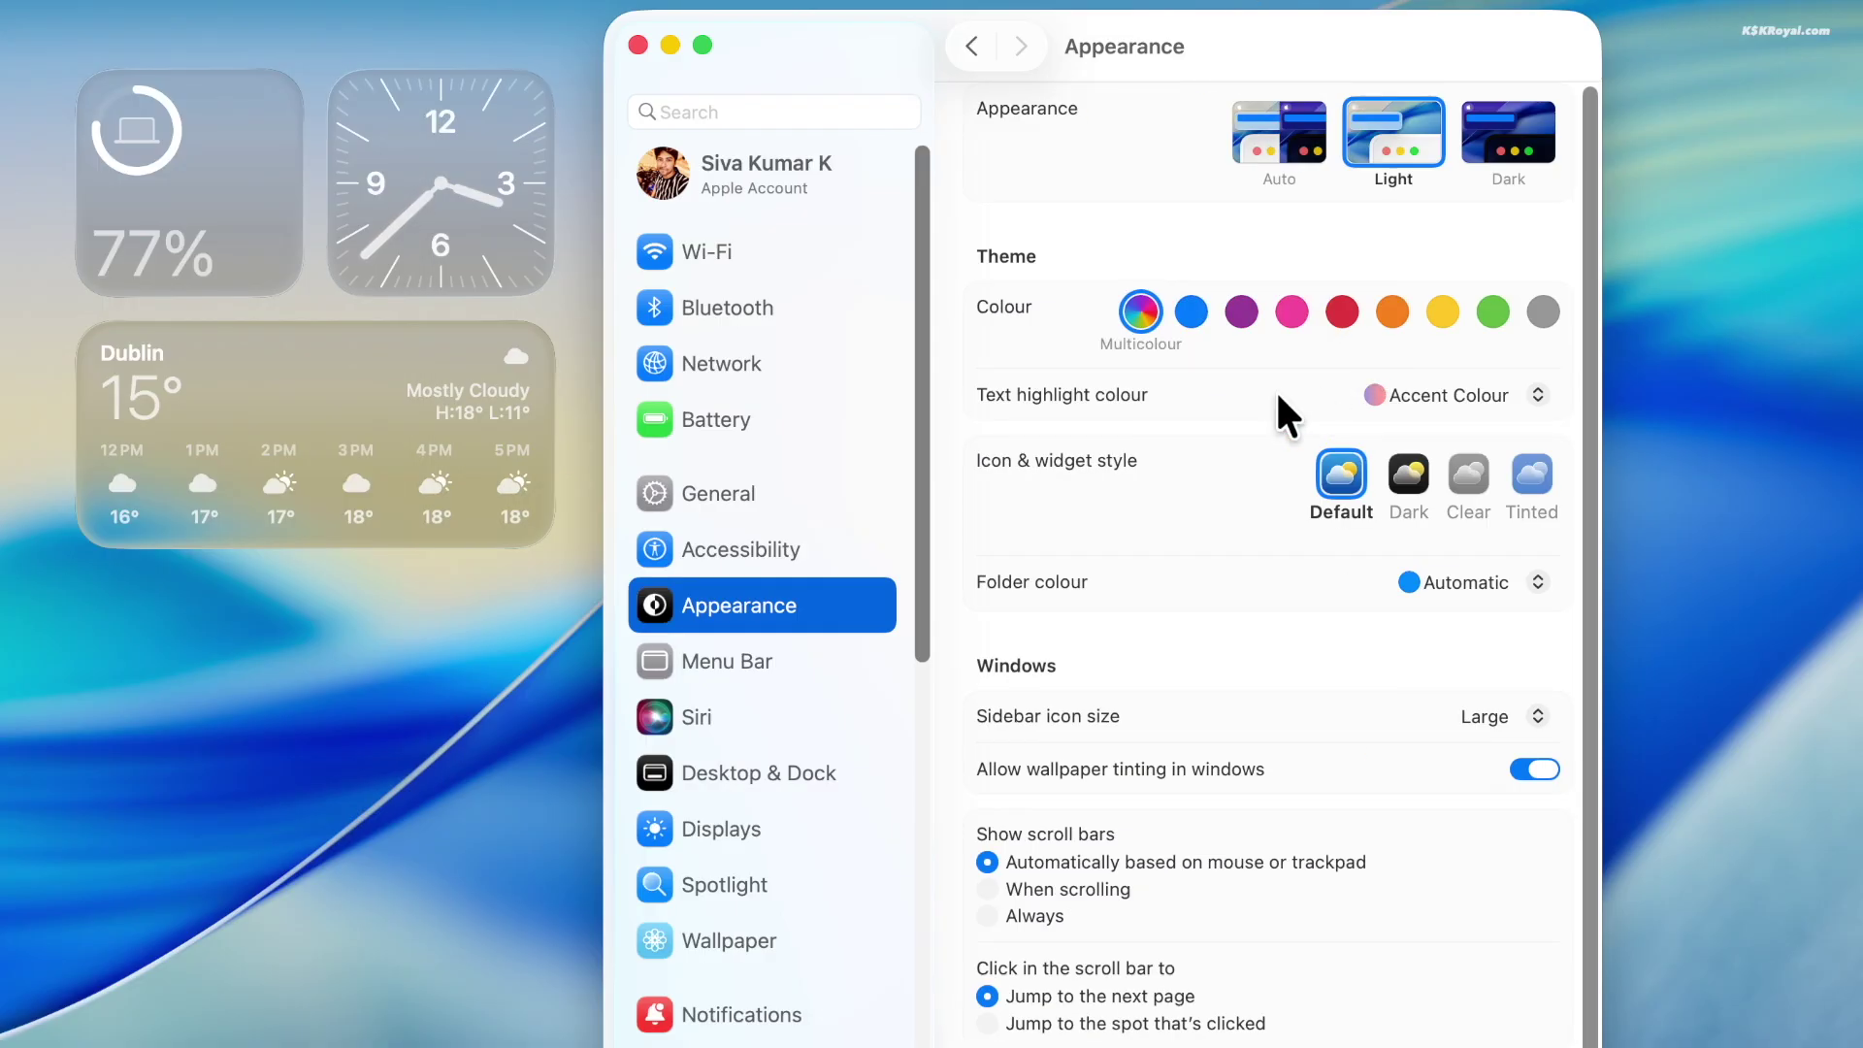
{"action": "left_click", "coordinate": [1465, 392]}
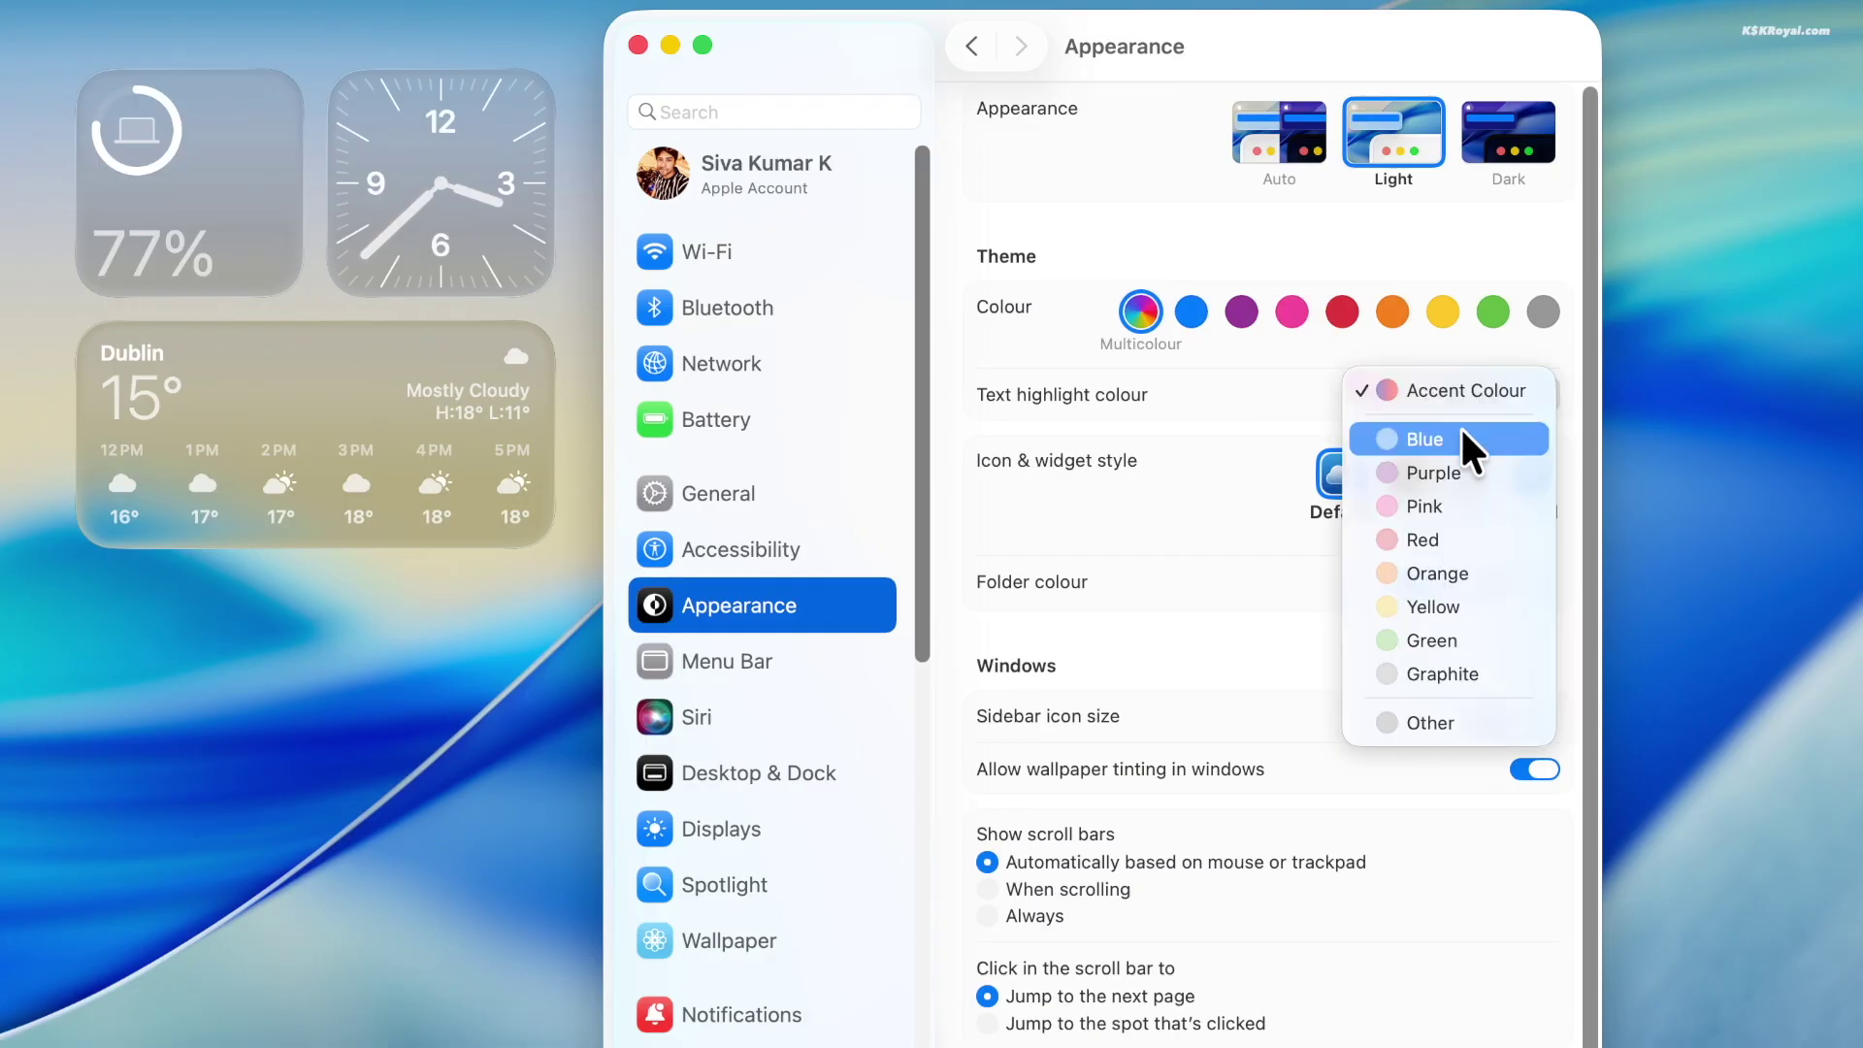
{"action": "left_click", "coordinate": [1460, 396]}
{"action": "left_click", "coordinate": [1408, 476]}
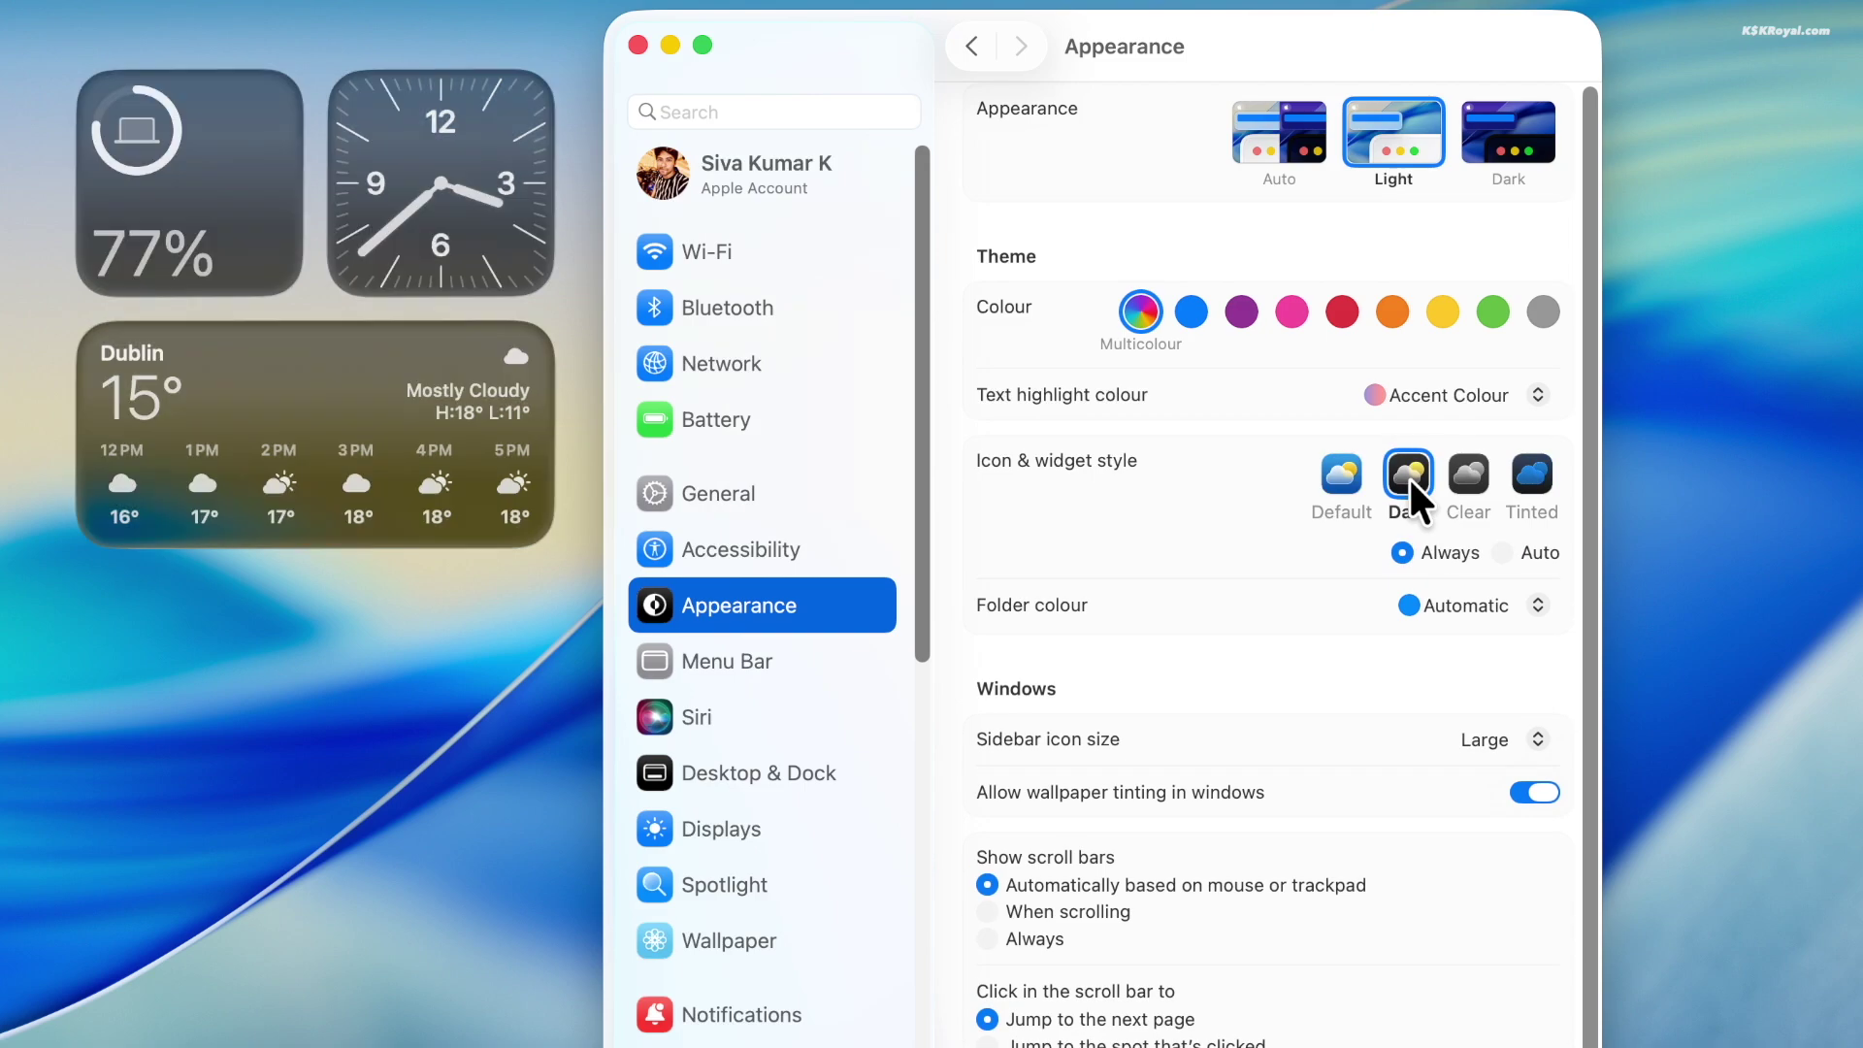
{"action": "left_click", "coordinate": [1526, 473]}
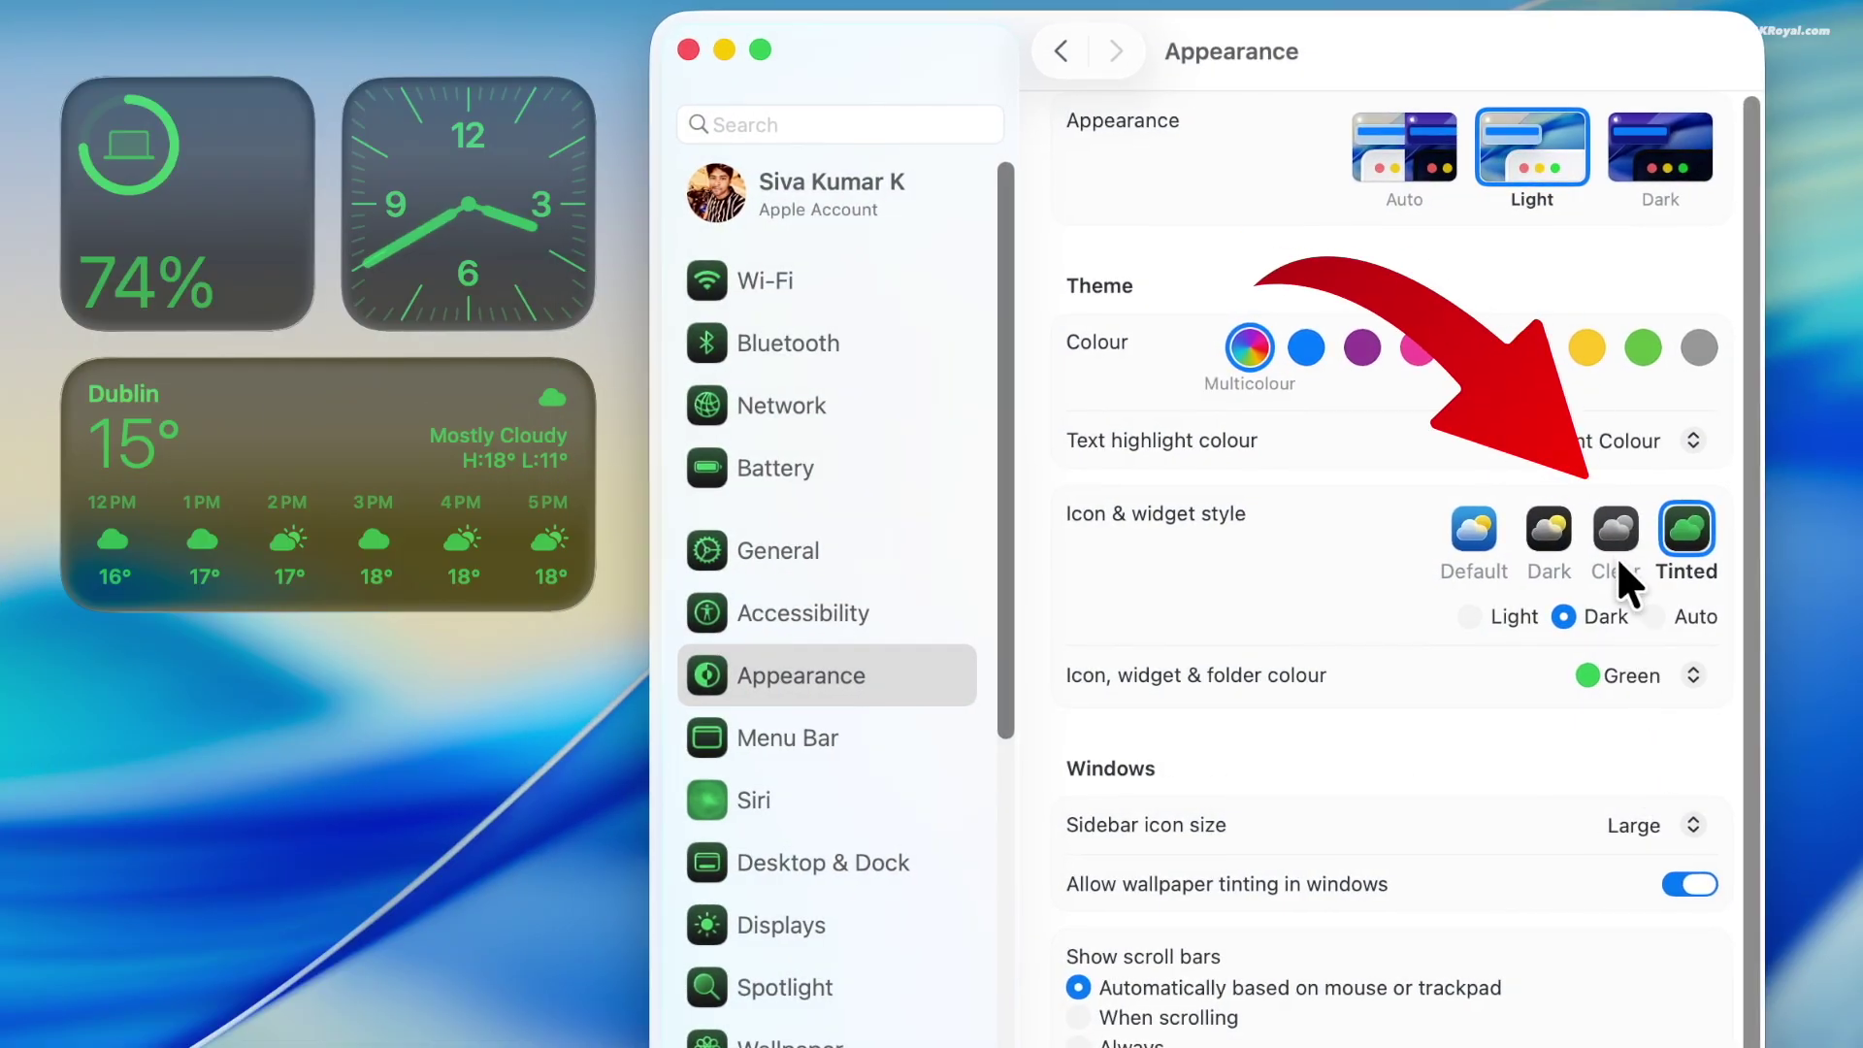
{"action": "left_click", "coordinate": [1614, 524]}
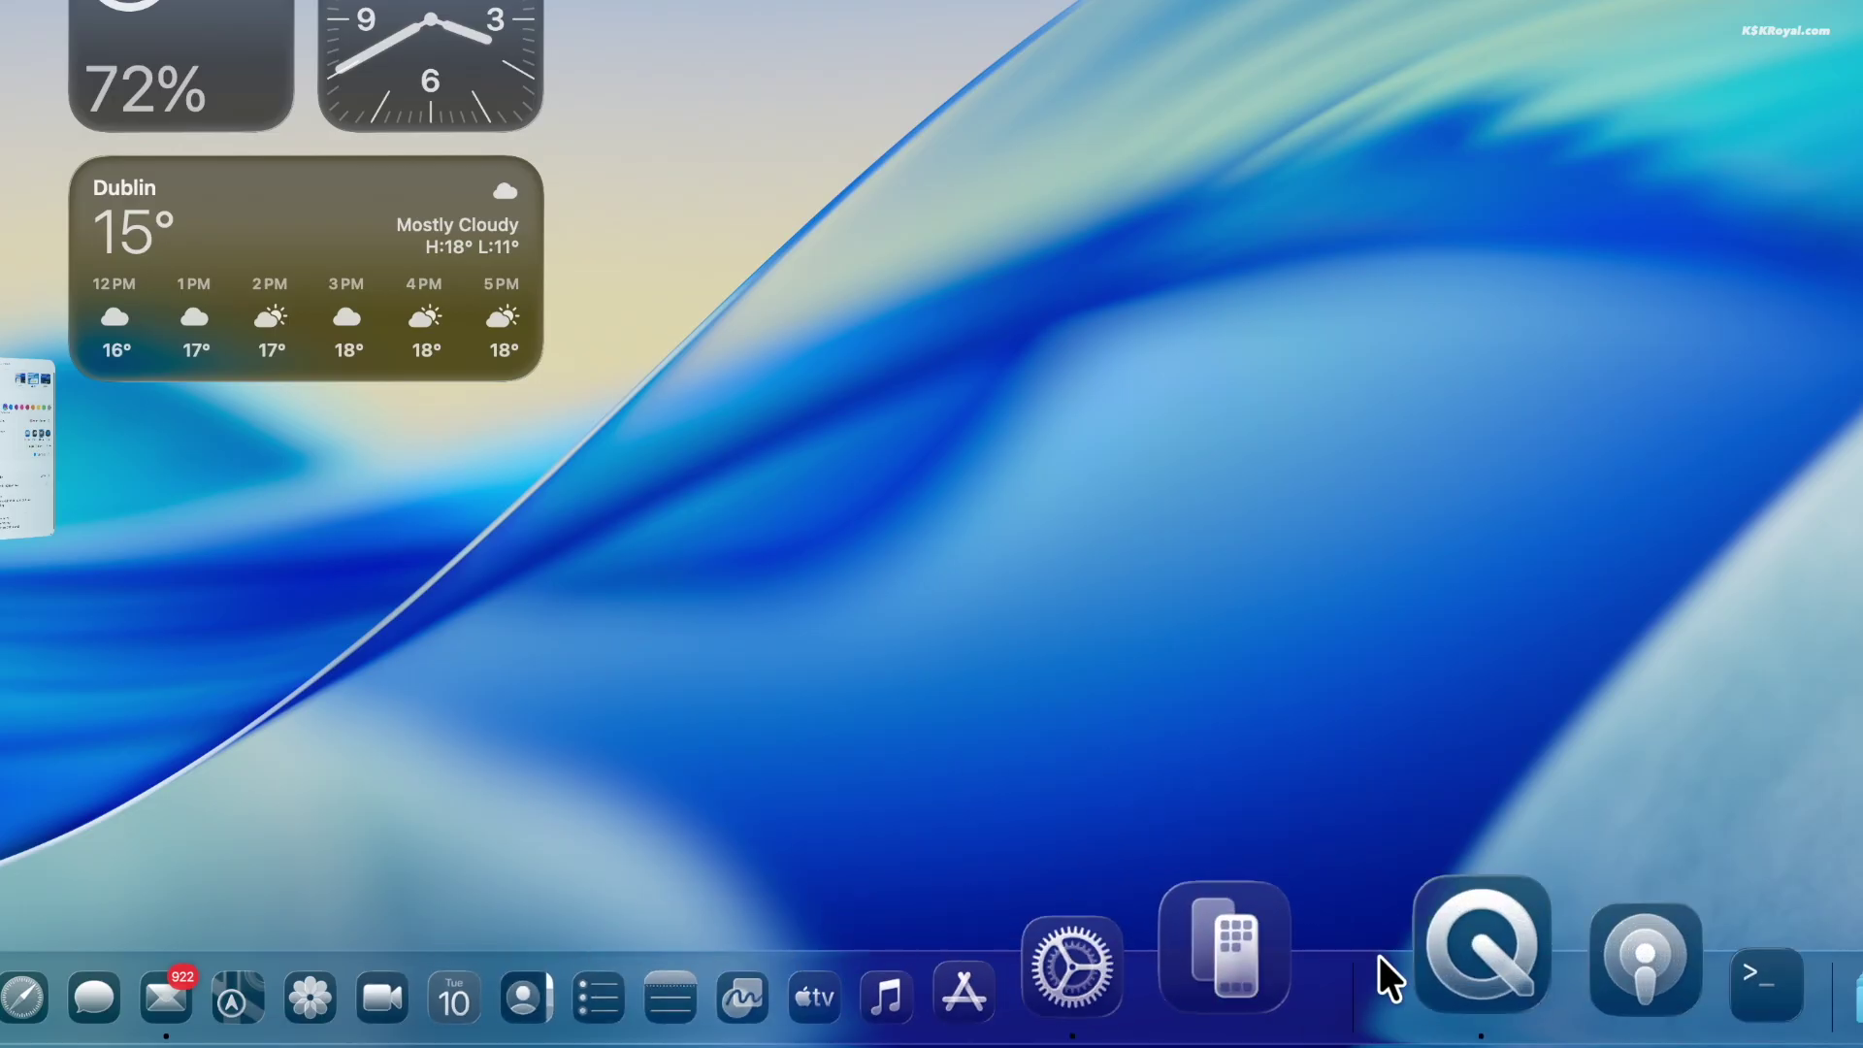
Open the Apps launcher from the Dock and scroll through its app categories before closing it
{"action": "left_click", "coordinate": [157, 956]}
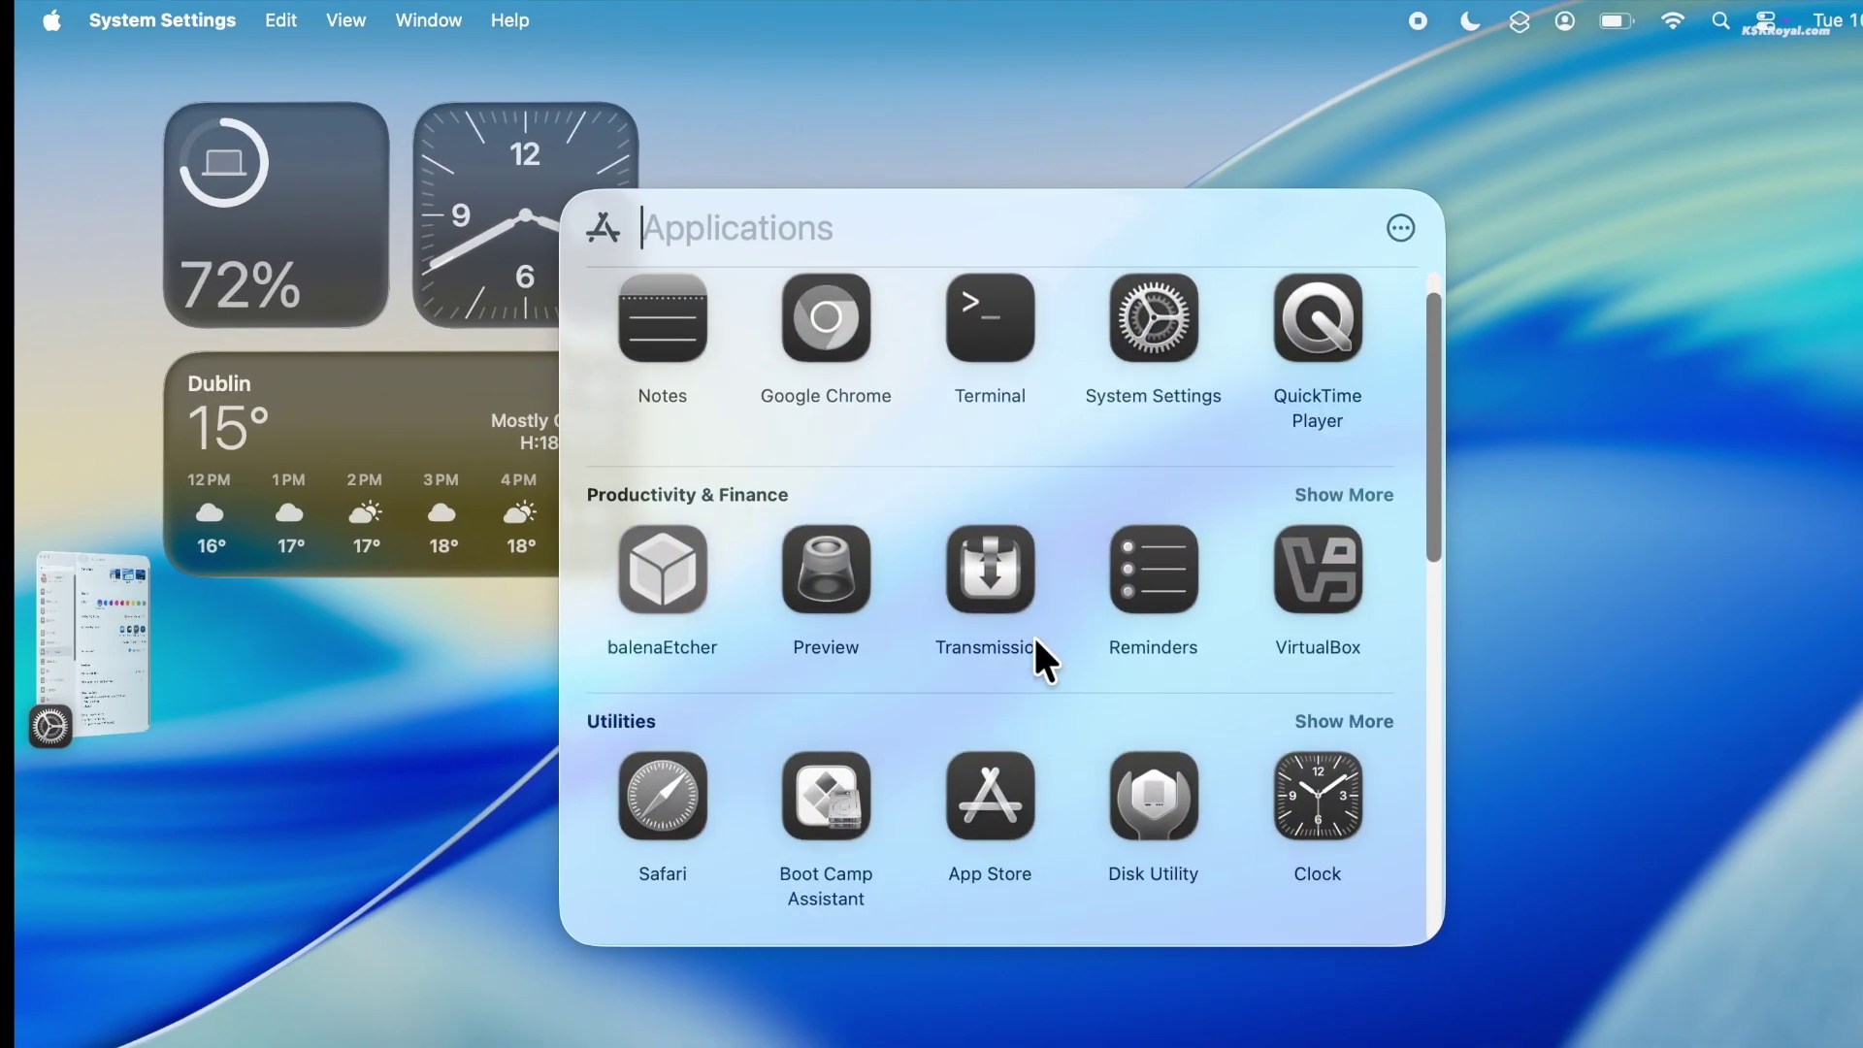
{"action": "scroll", "coordinate": [1035, 640], "scroll_direction": "down", "scroll_amount": 8}
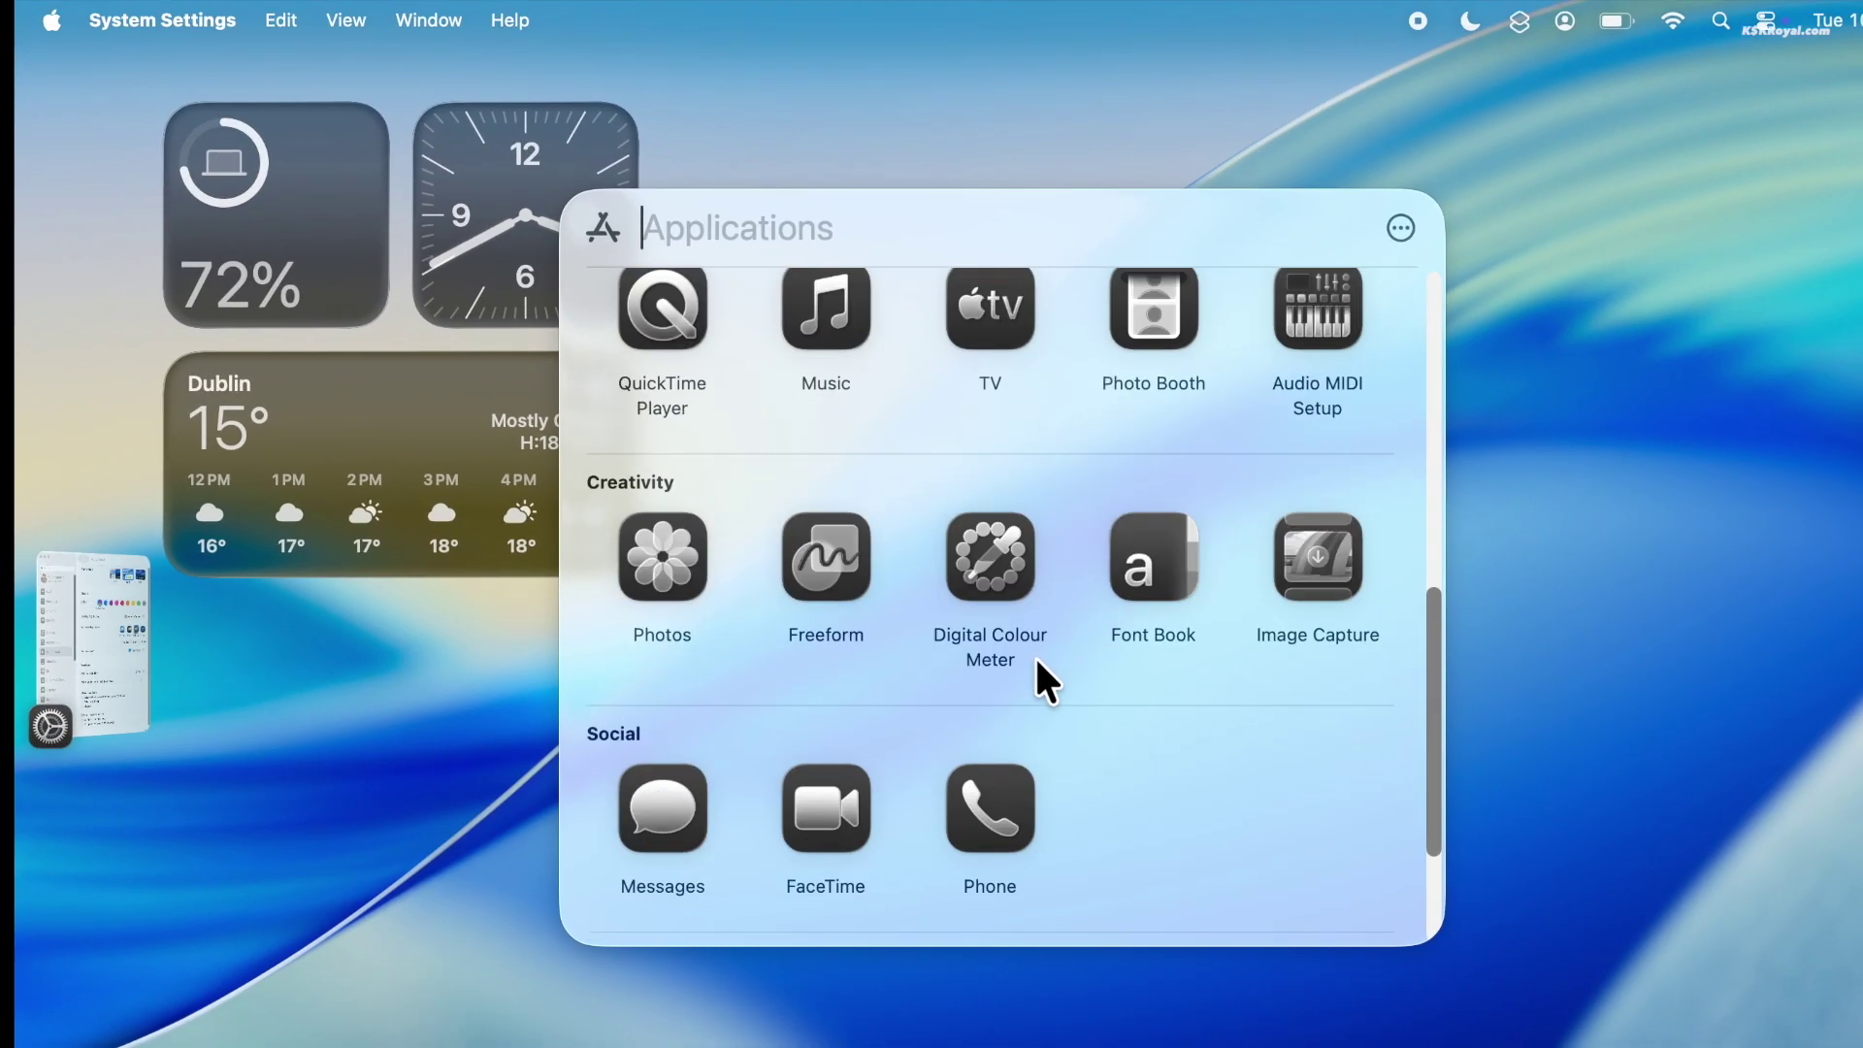
{"action": "scroll", "coordinate": [1037, 662], "scroll_direction": "up", "scroll_amount": 8}
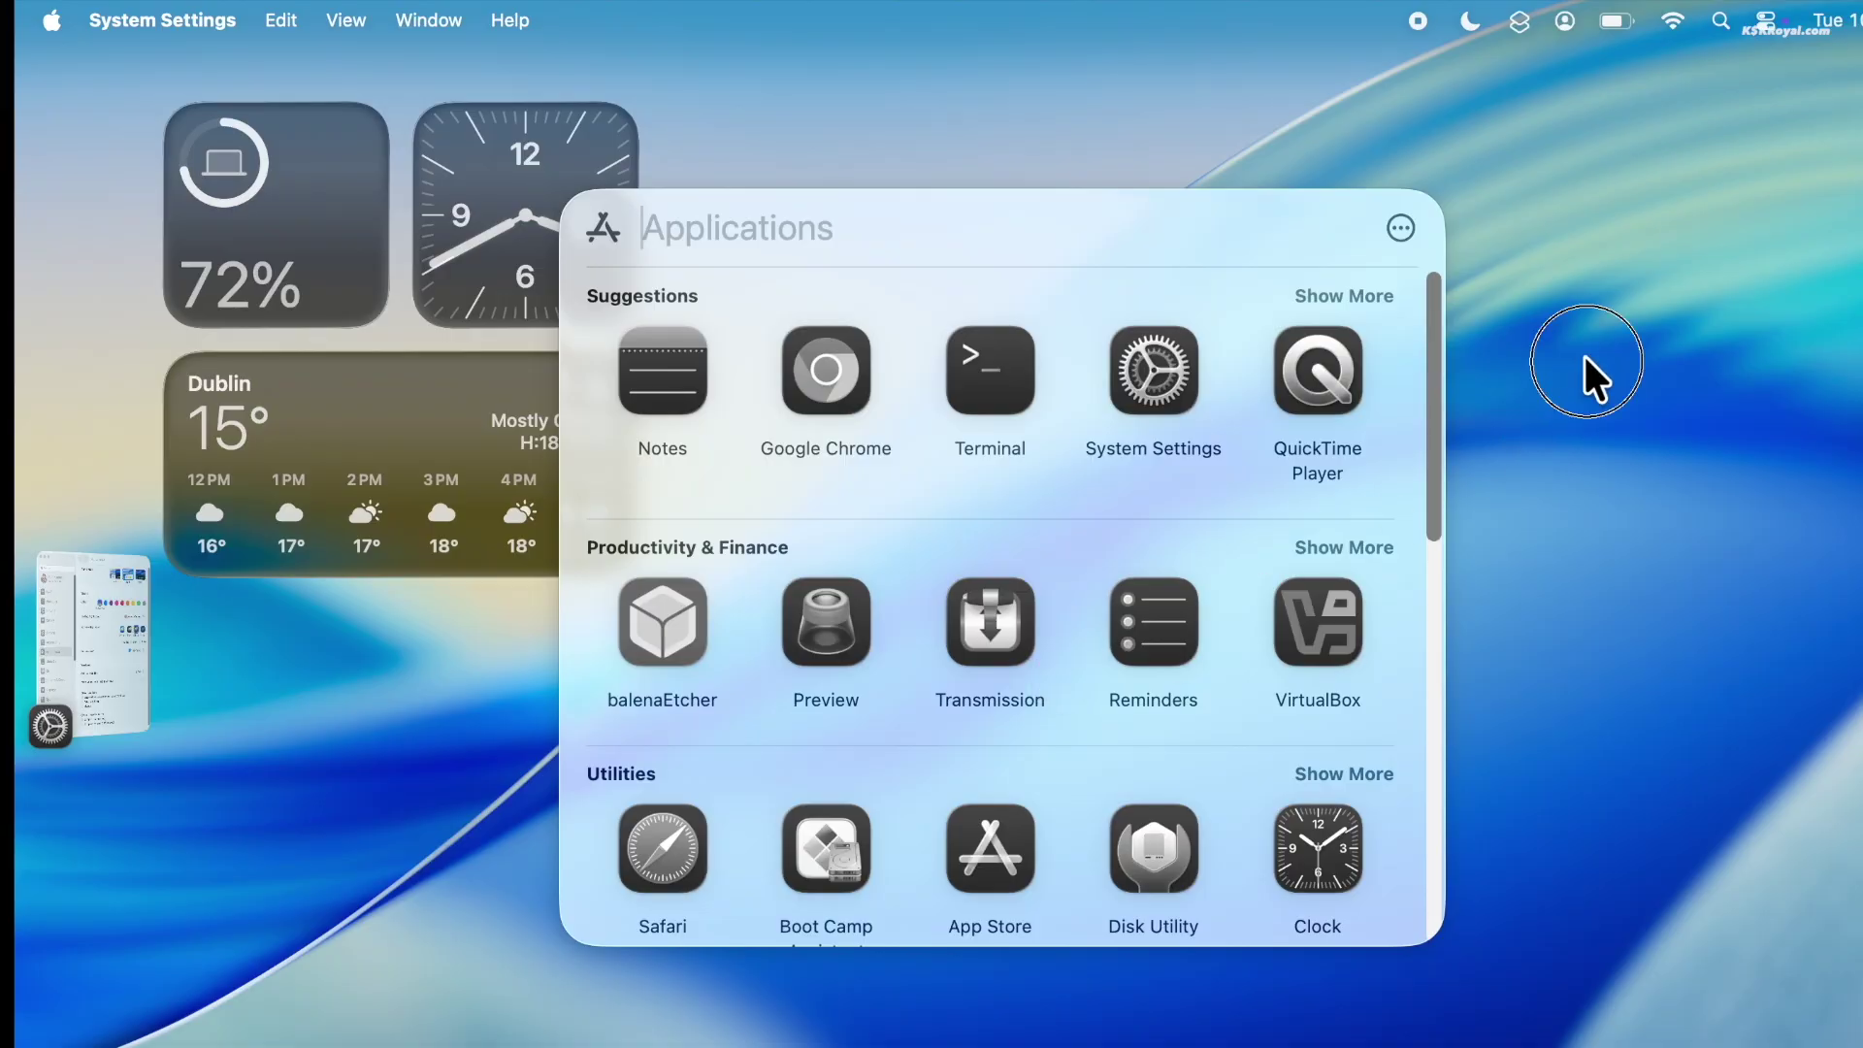
{"action": "left_click", "coordinate": [1586, 357]}
{"action": "left_click", "coordinate": [1767, 23]}
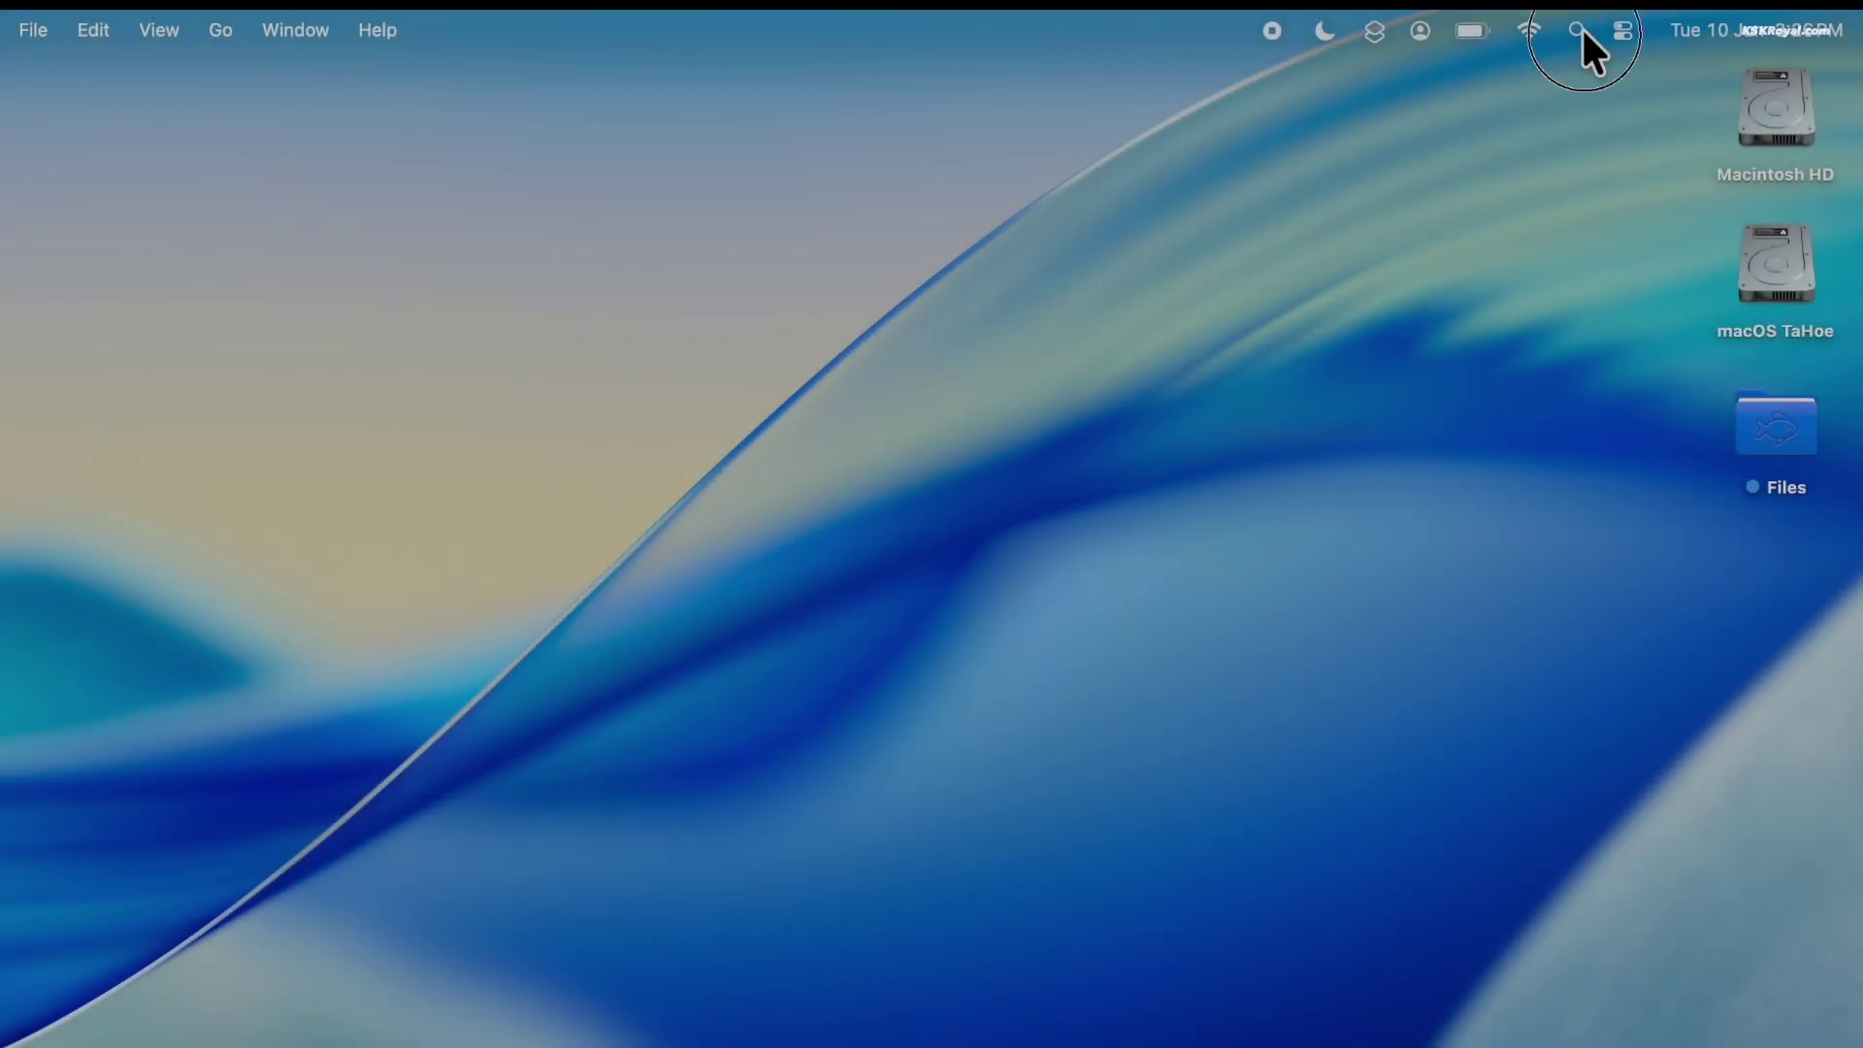
In Spotlight, scroll the Applications list, expand suggested apps, then switch to Recents files
{"action": "left_click", "coordinate": [1579, 29]}
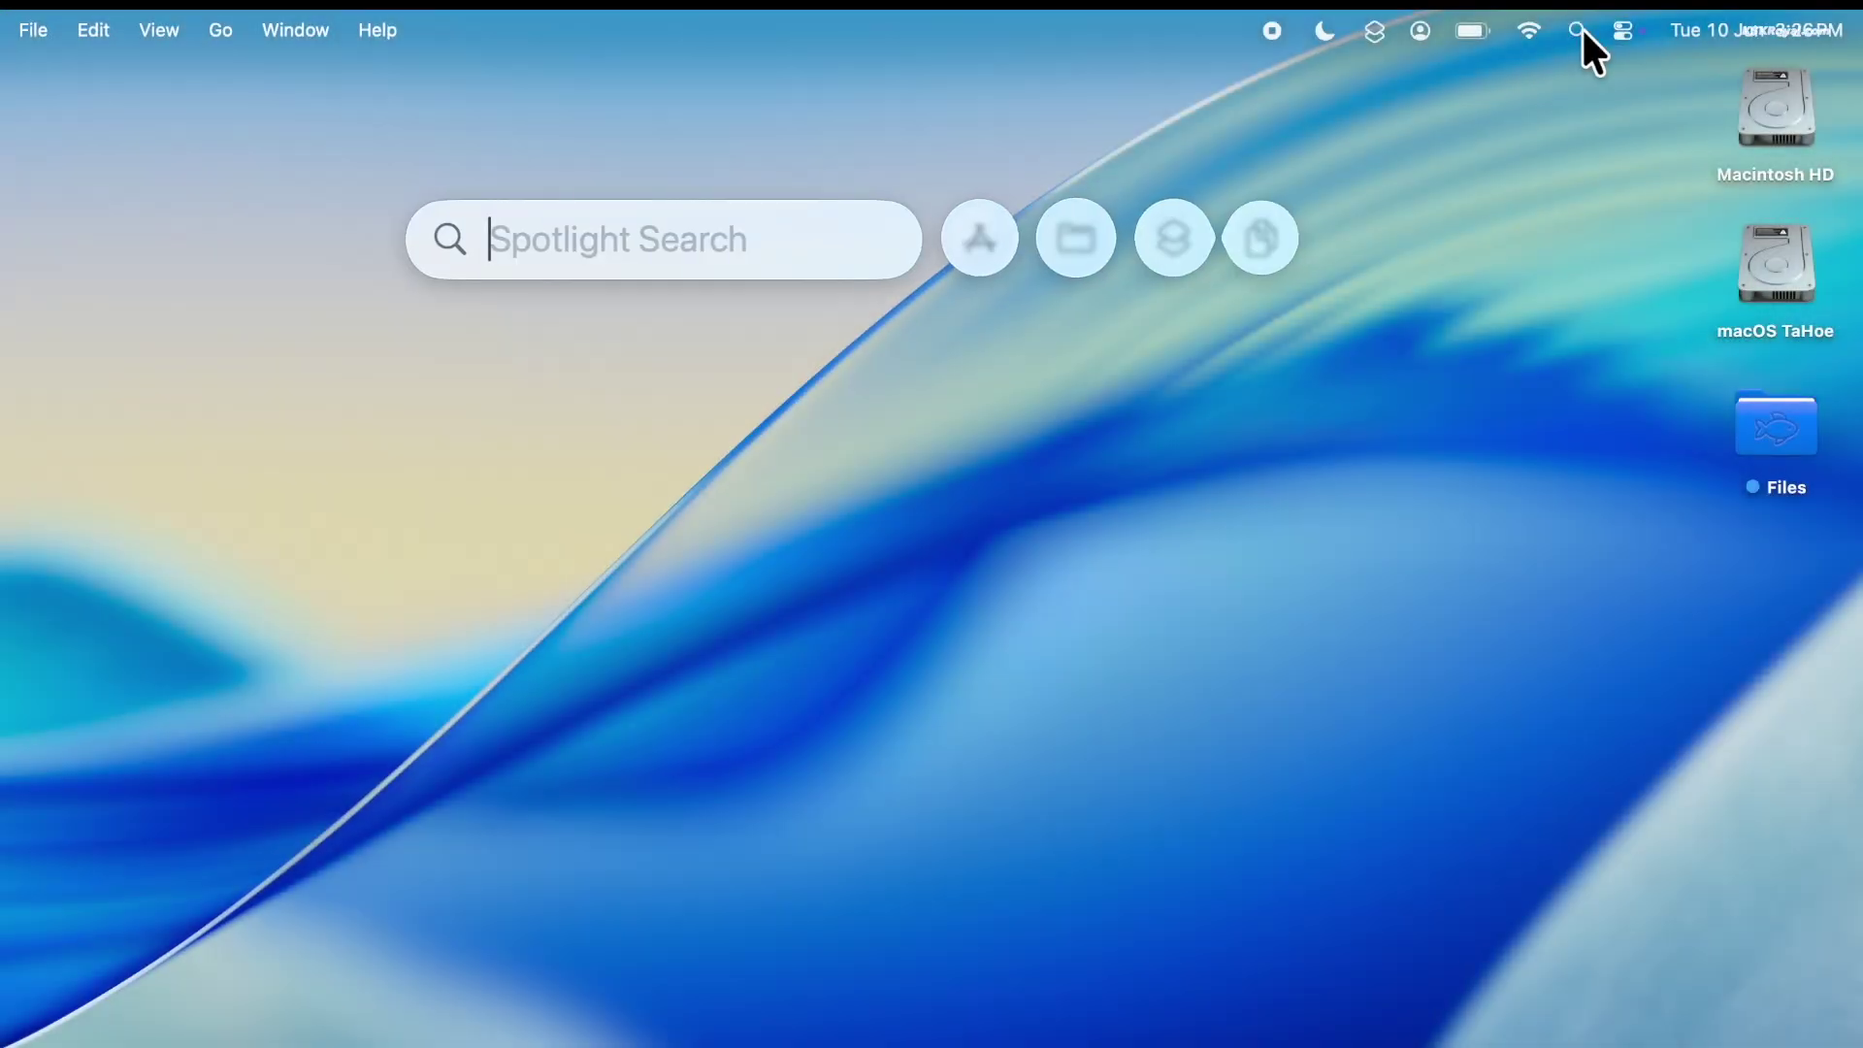
{"action": "left_click", "coordinate": [980, 243]}
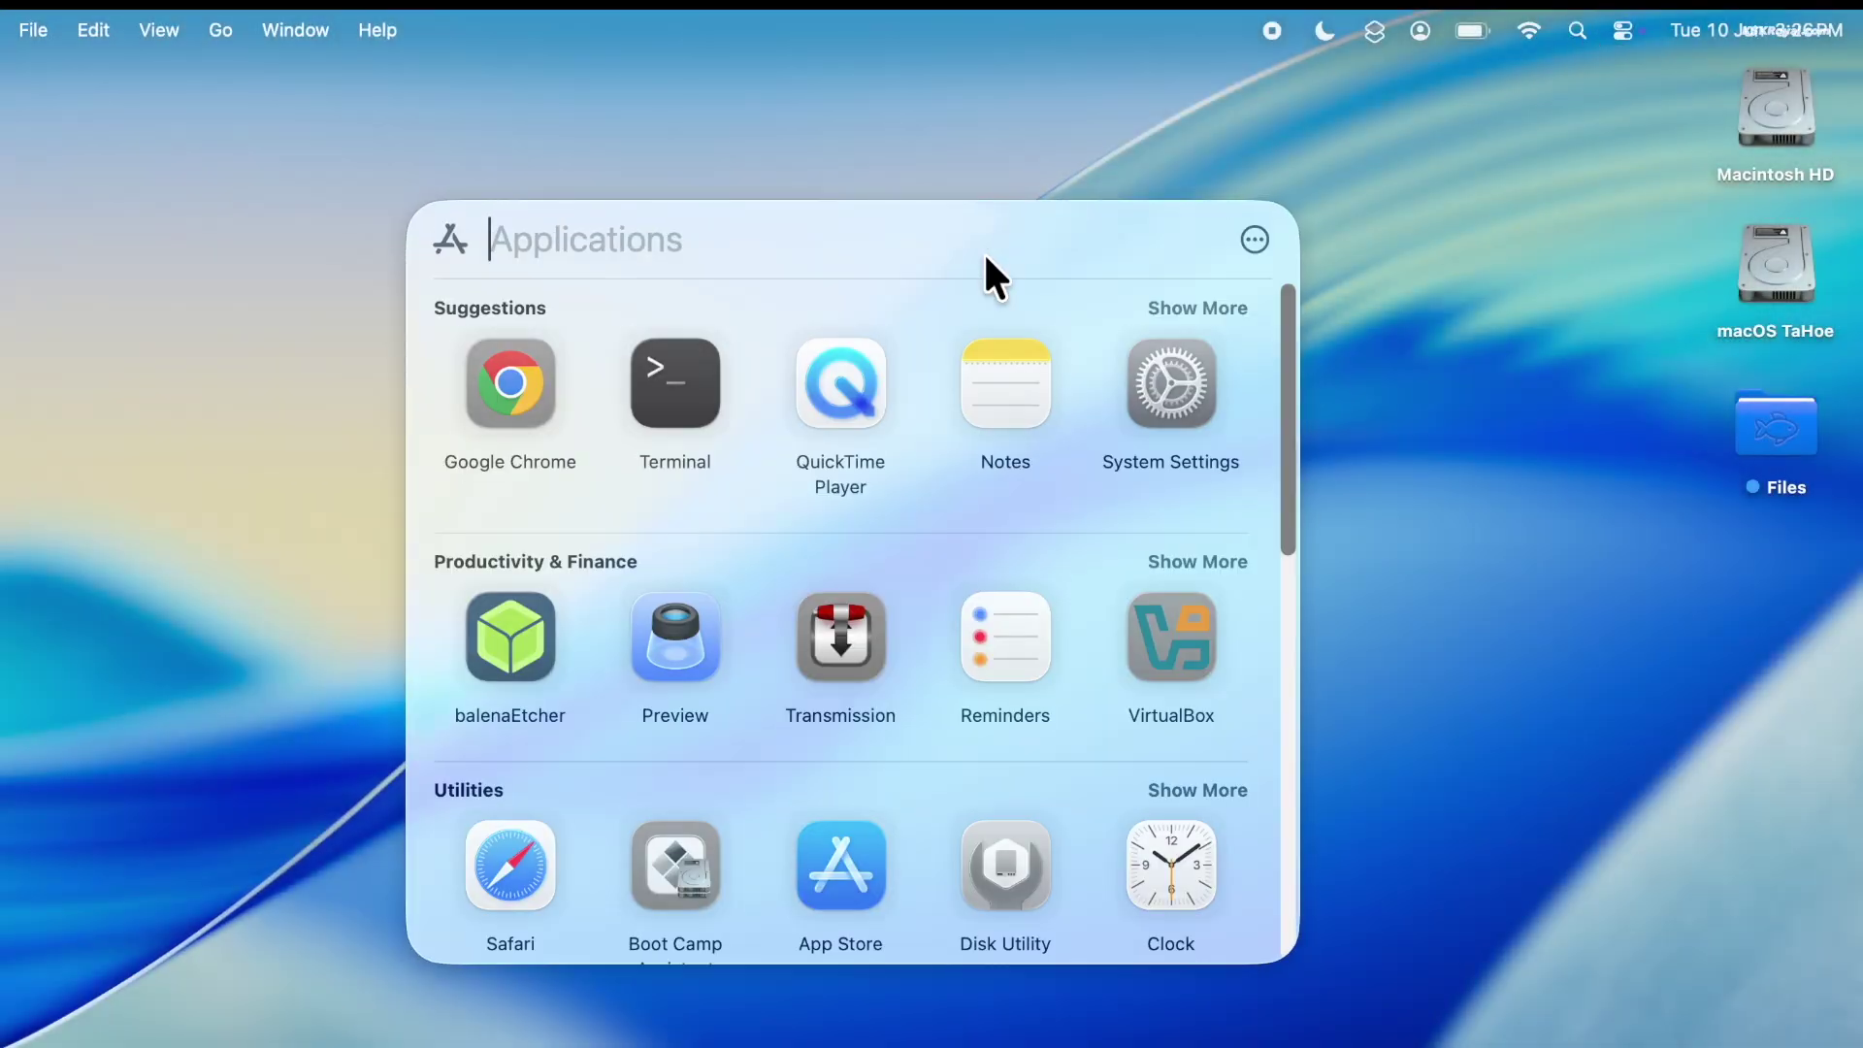
{"action": "scroll", "coordinate": [1010, 458], "scroll_direction": "down", "scroll_amount": 1}
{"action": "scroll", "coordinate": [1009, 466], "scroll_direction": "down", "scroll_amount": 10}
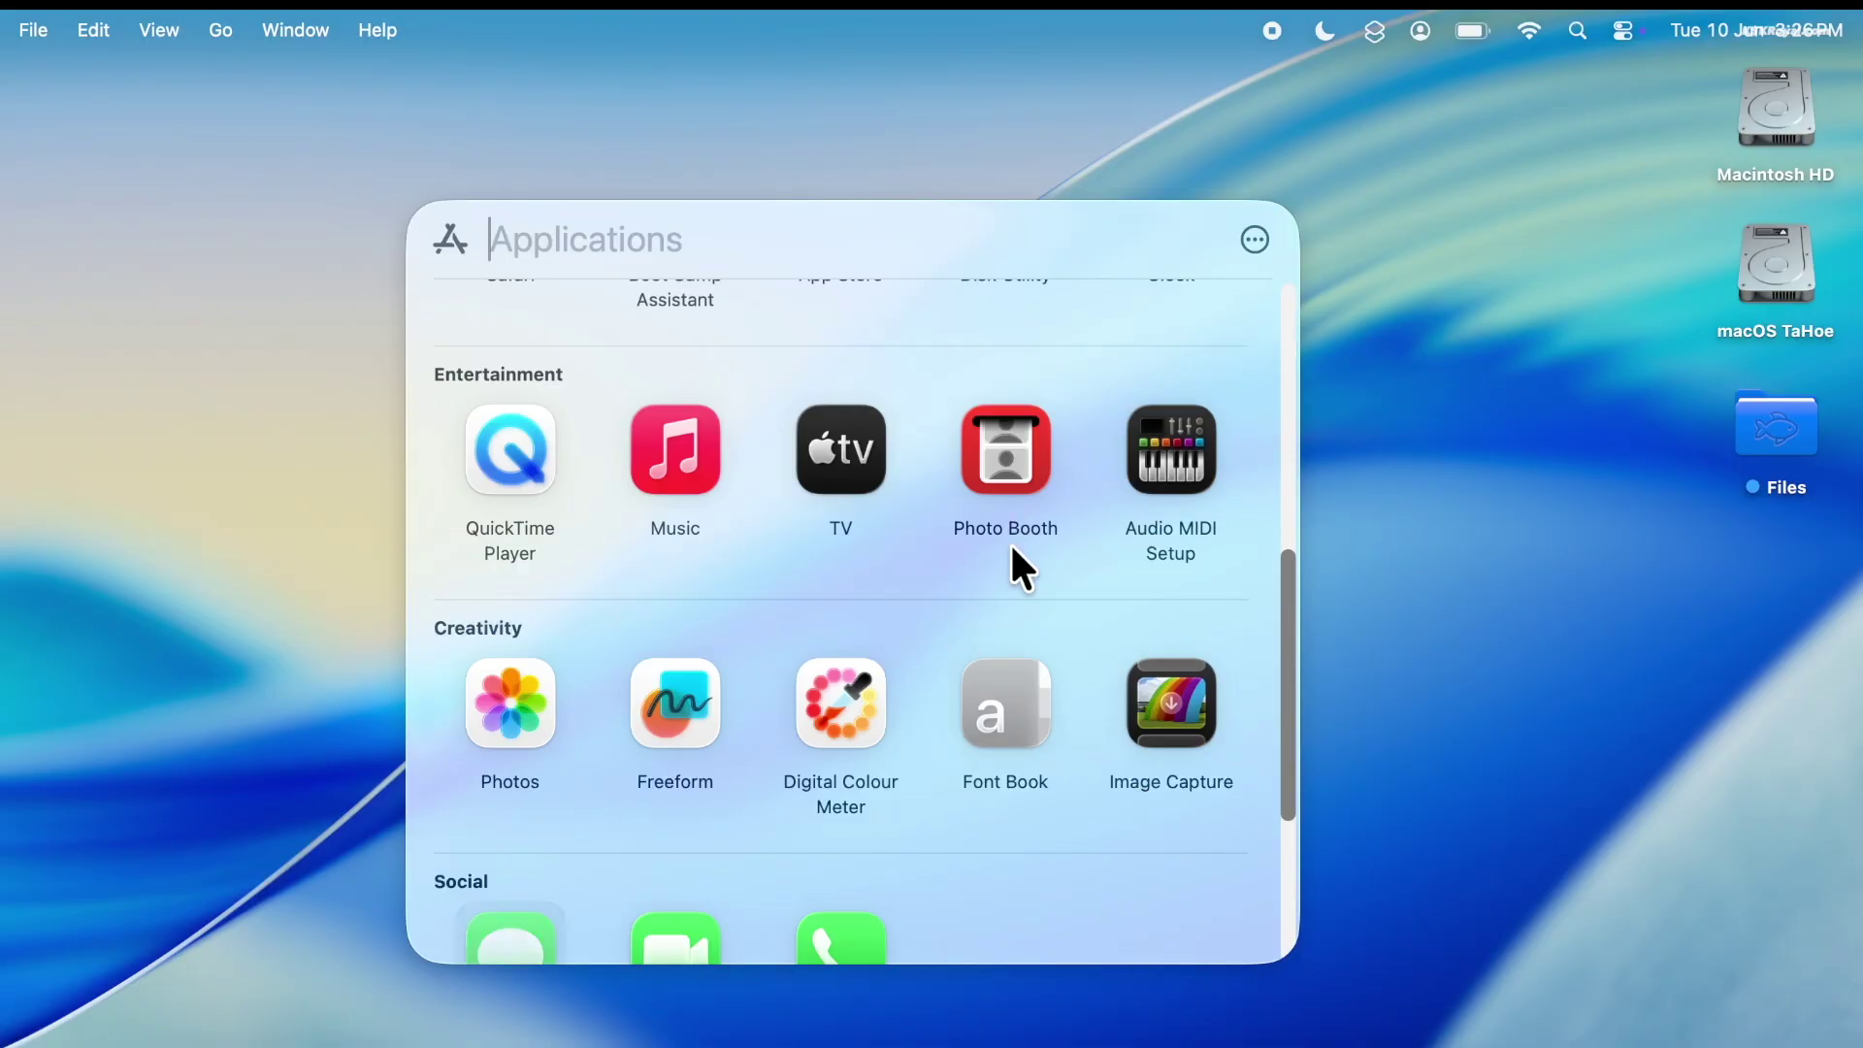
{"action": "scroll", "coordinate": [1012, 563], "scroll_direction": "up", "scroll_amount": 8}
{"action": "scroll", "coordinate": [1013, 555], "scroll_direction": "up", "scroll_amount": 3}
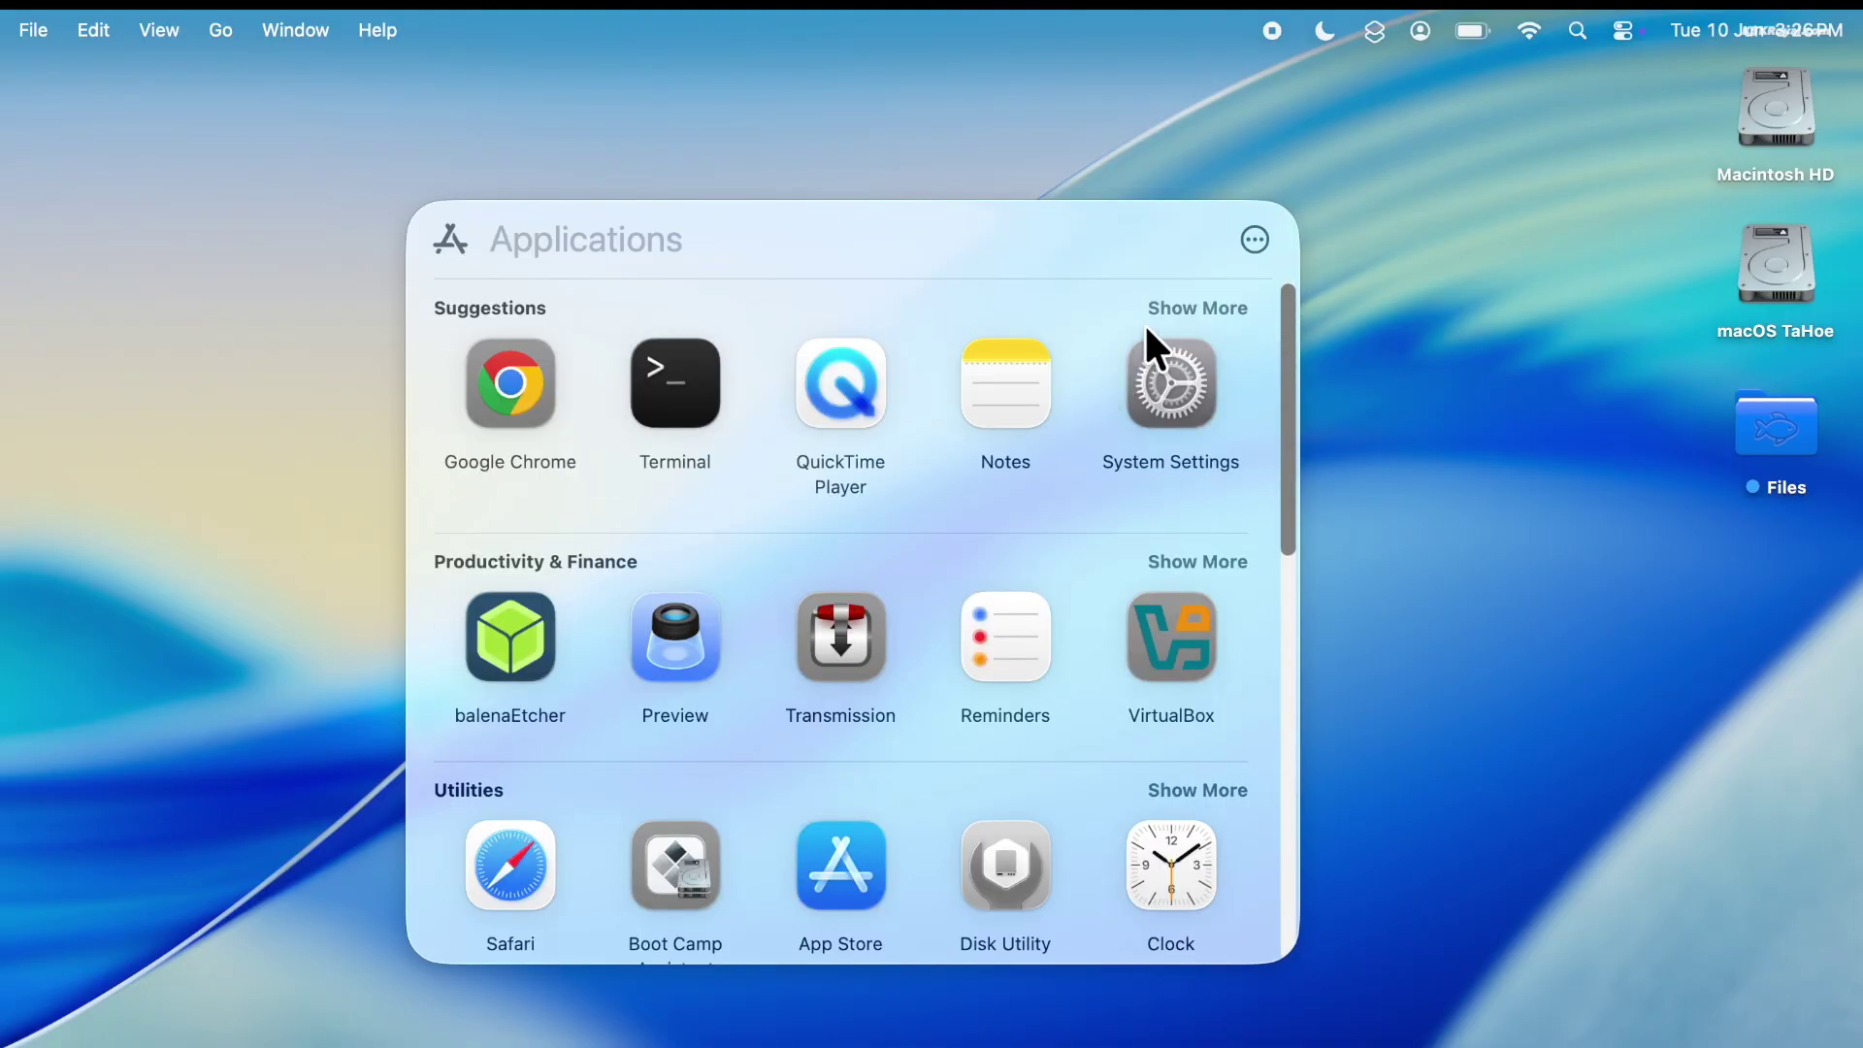
{"action": "left_click", "coordinate": [1165, 308]}
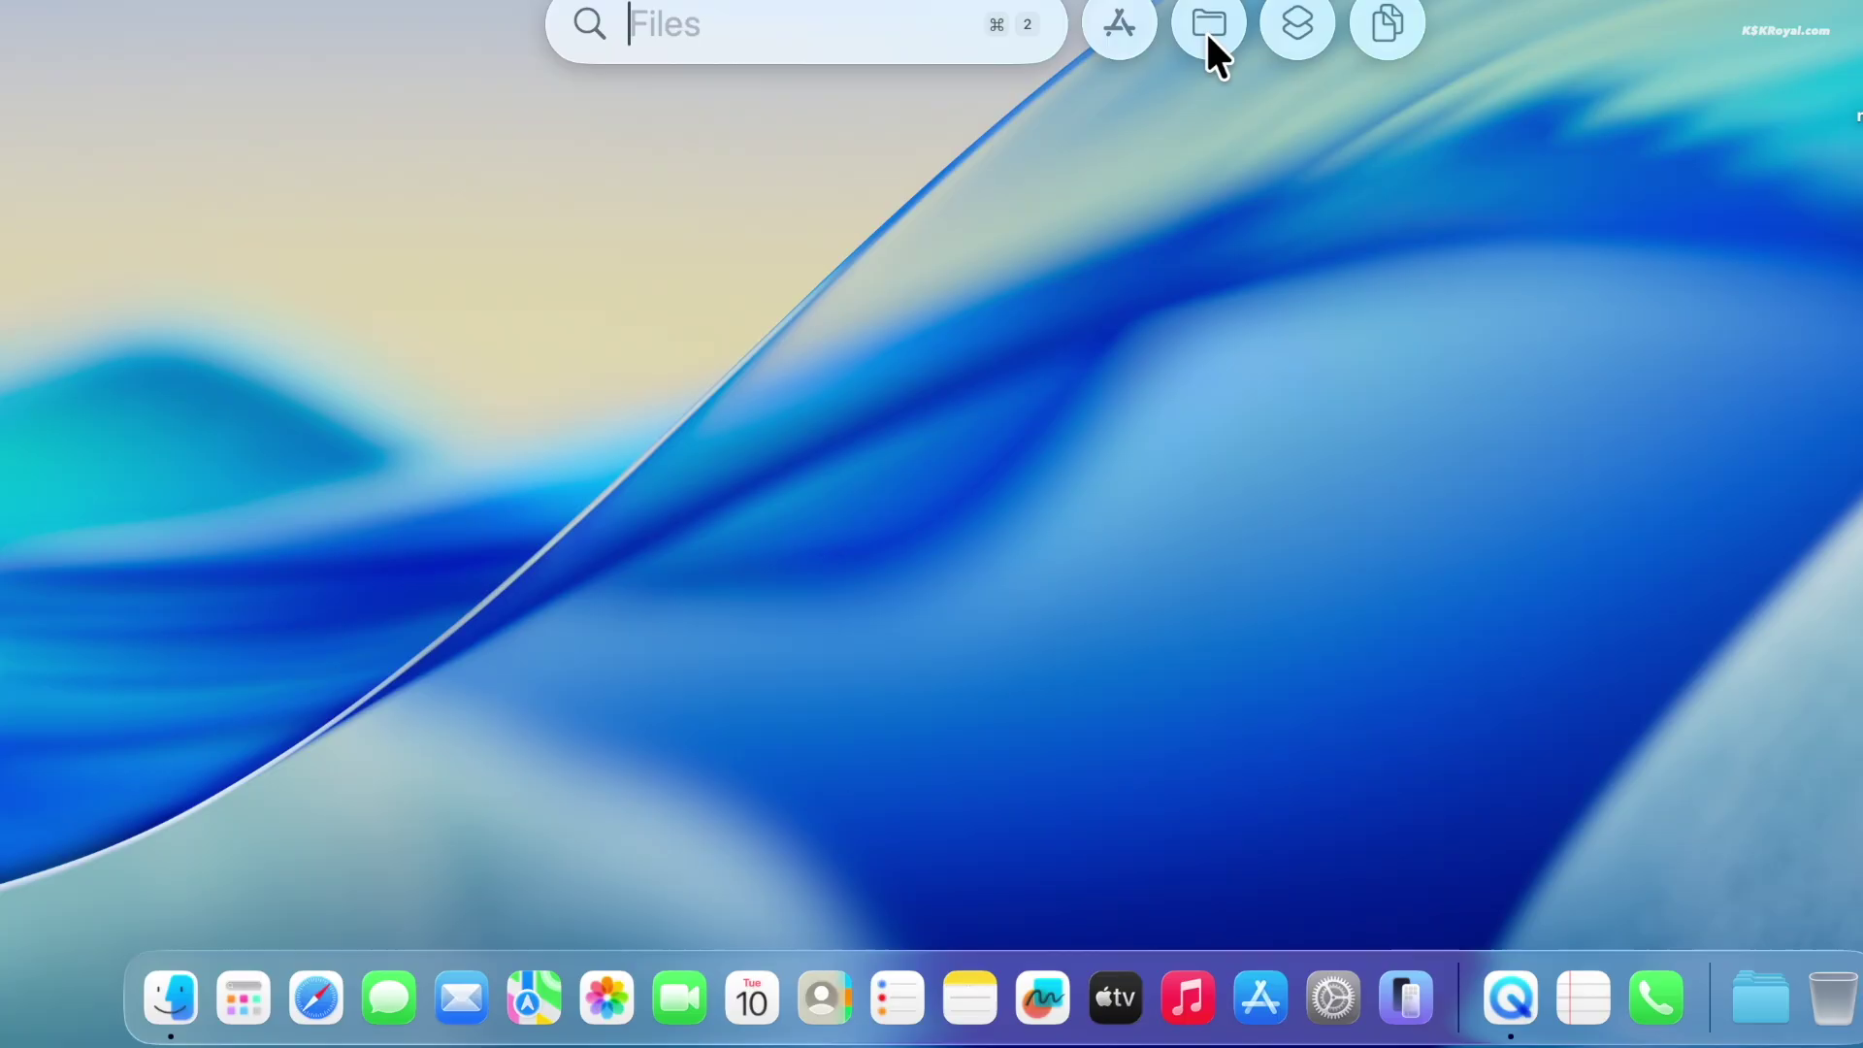
{"action": "left_click", "coordinate": [1208, 25]}
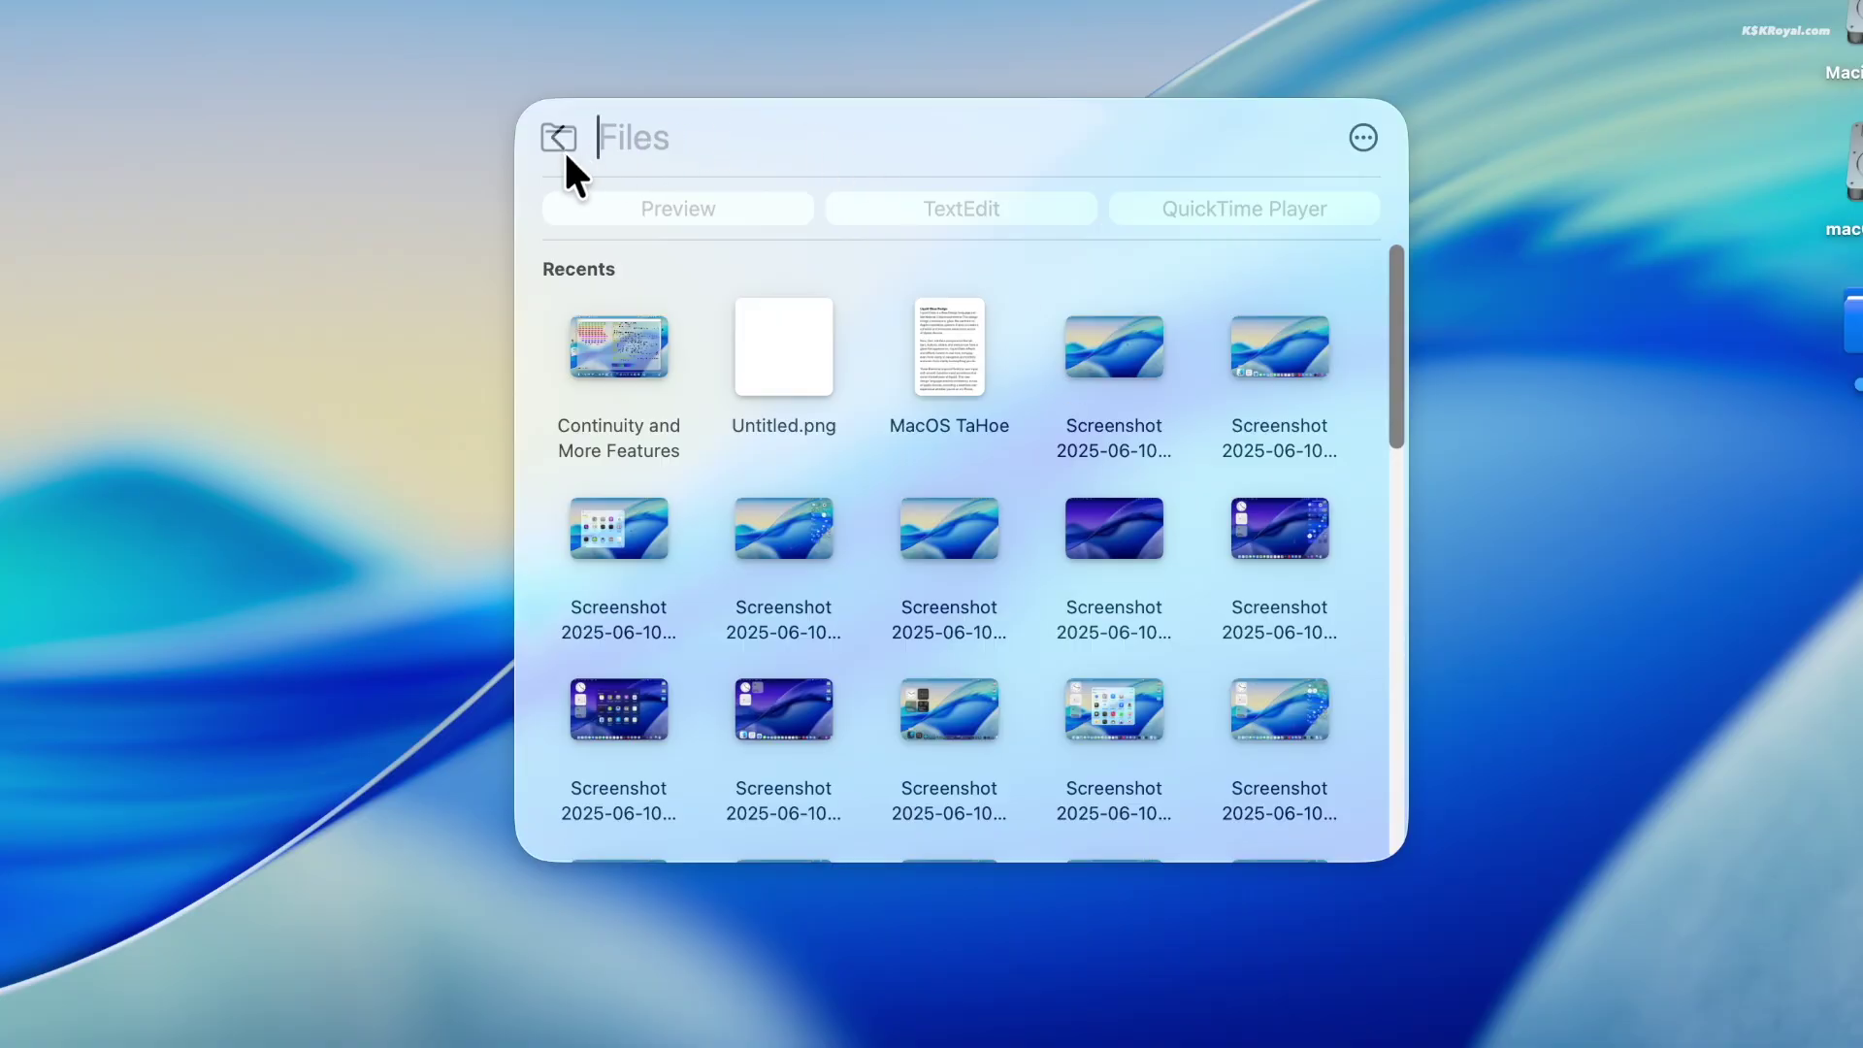
From an empty Spotlight, show clipboard history and scroll through copied items like 'MacOS TaHoe'
{"action": "left_click", "coordinate": [561, 144]}
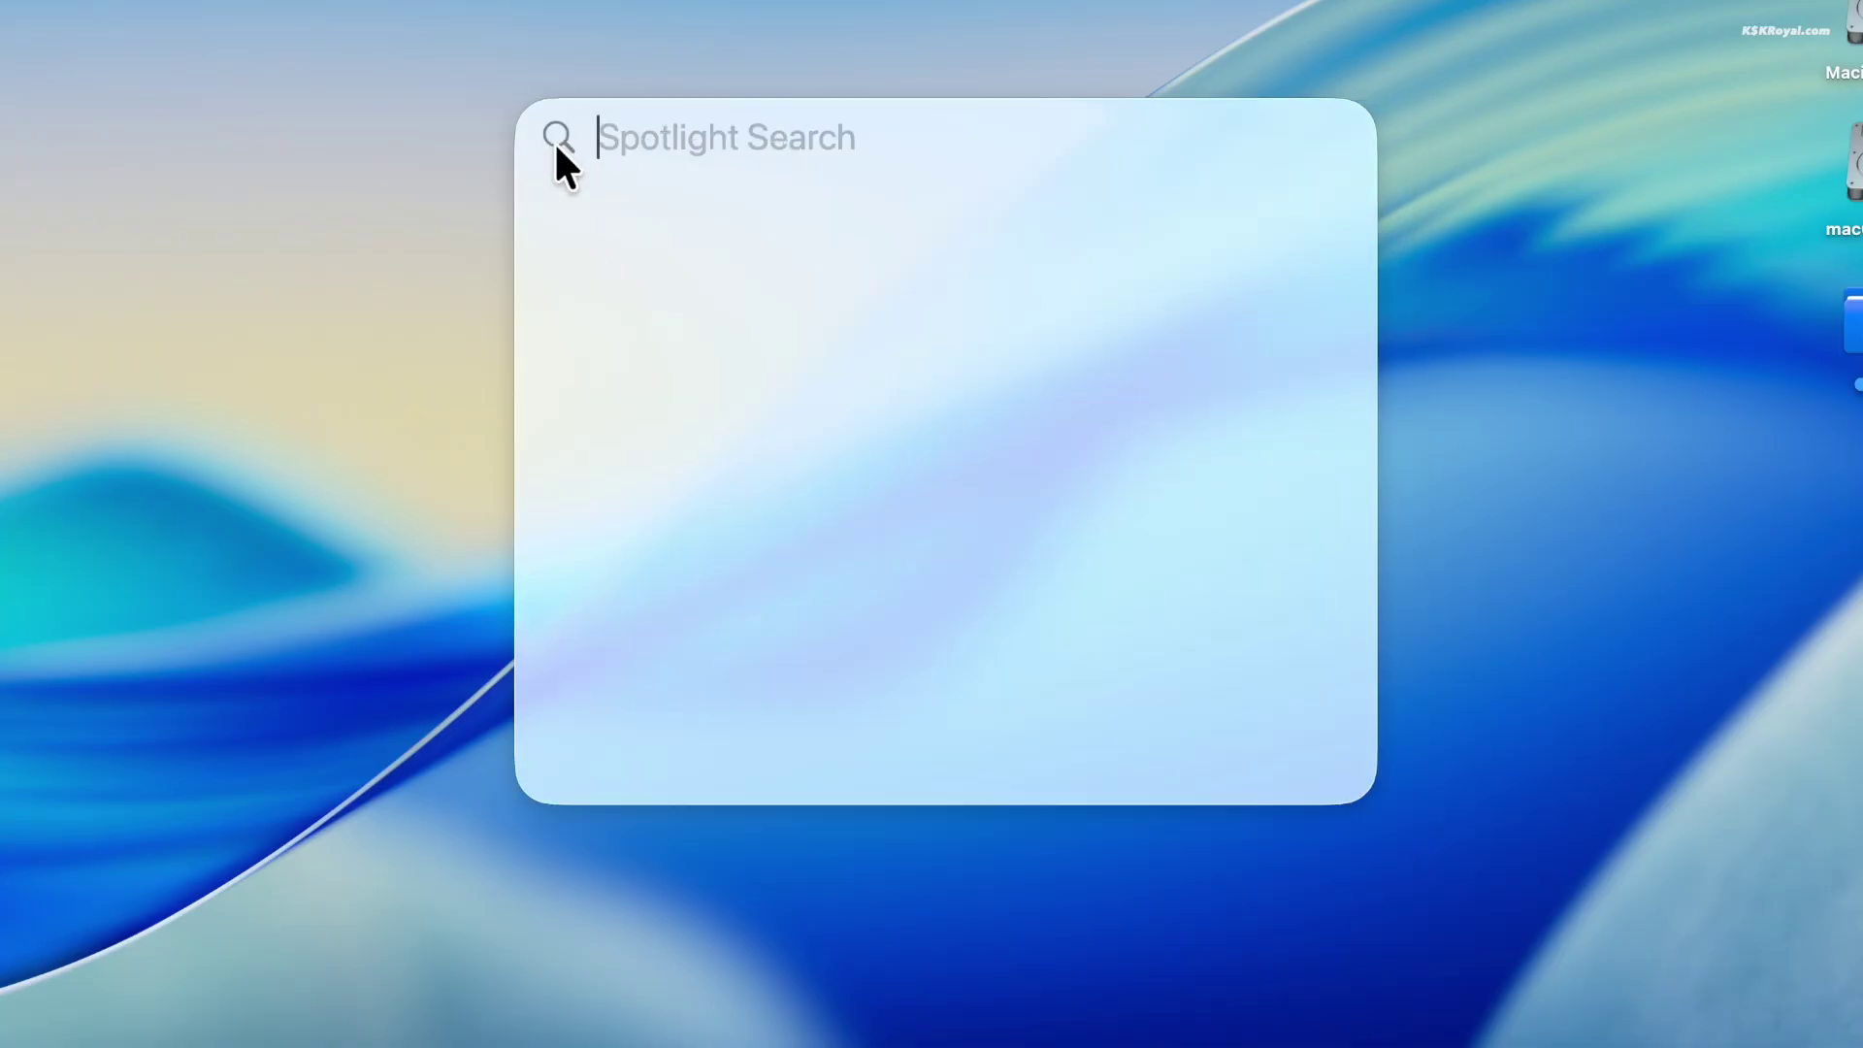
{"action": "left_click", "coordinate": [1332, 136]}
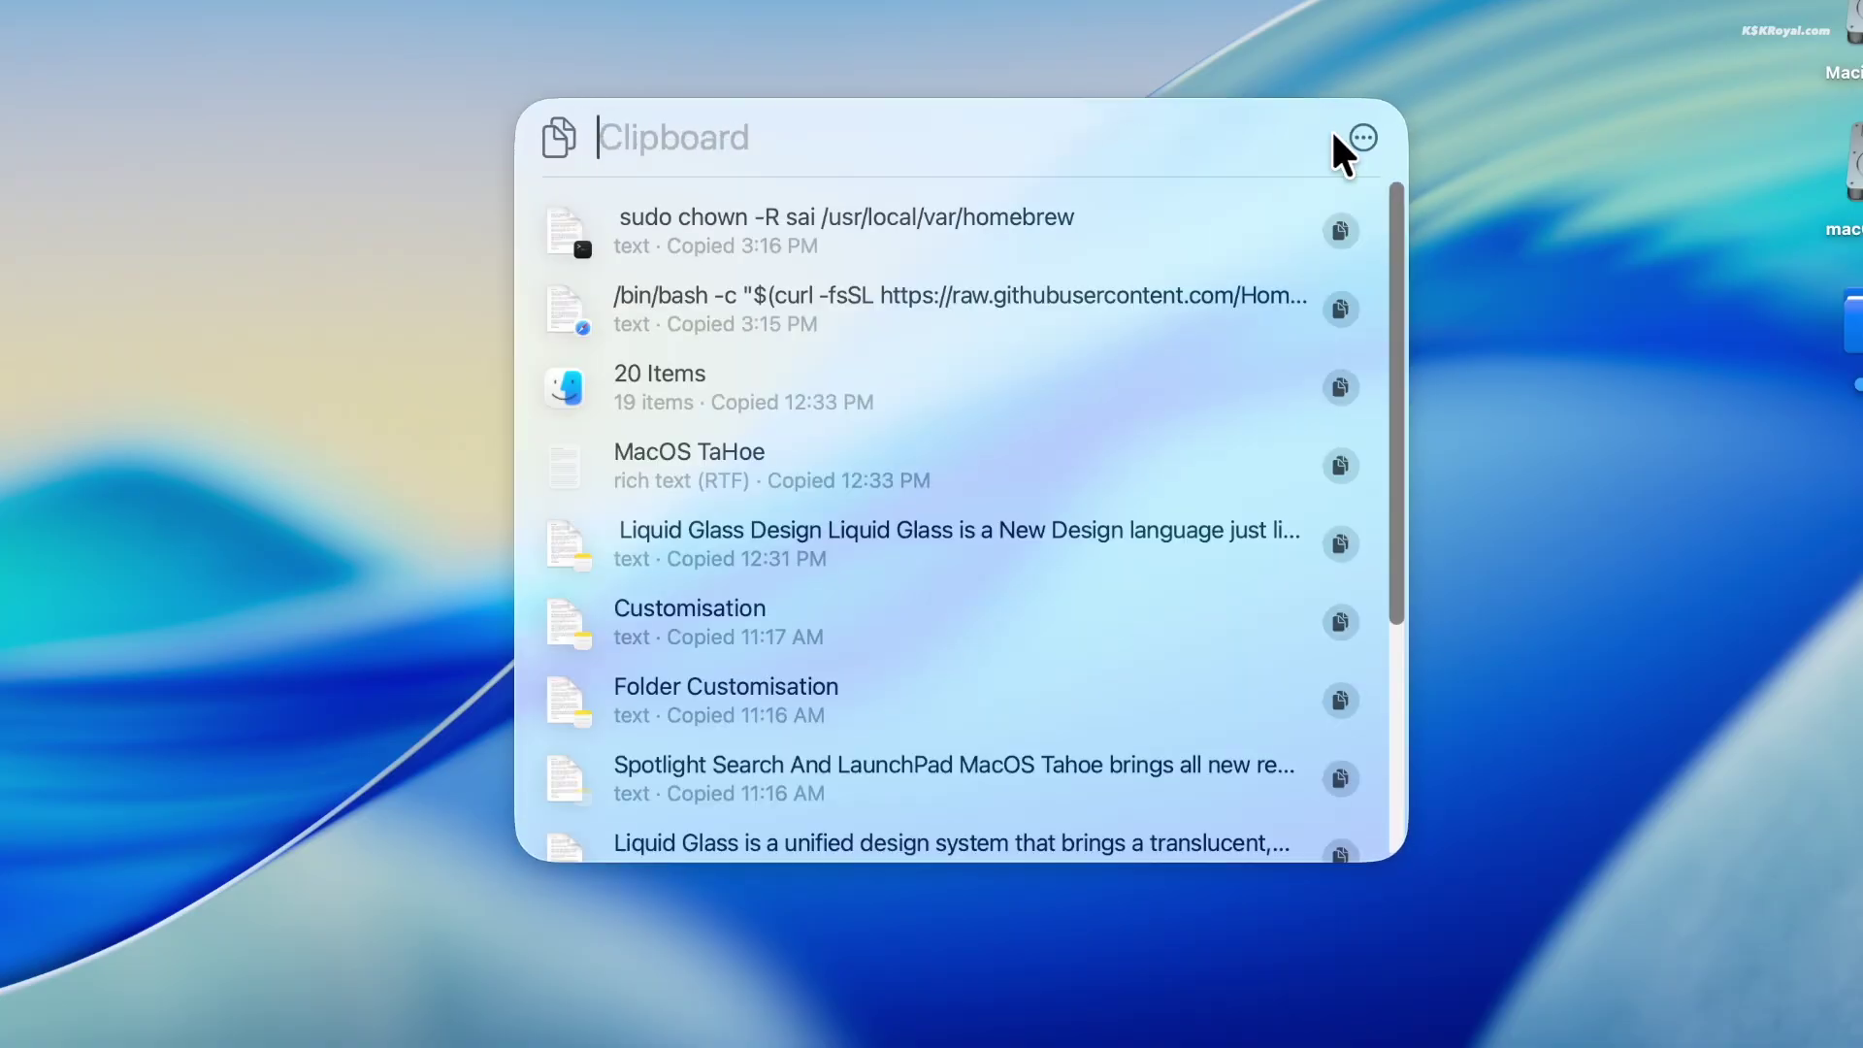
{"action": "scroll", "coordinate": [1231, 507], "scroll_direction": "down", "scroll_amount": 5}
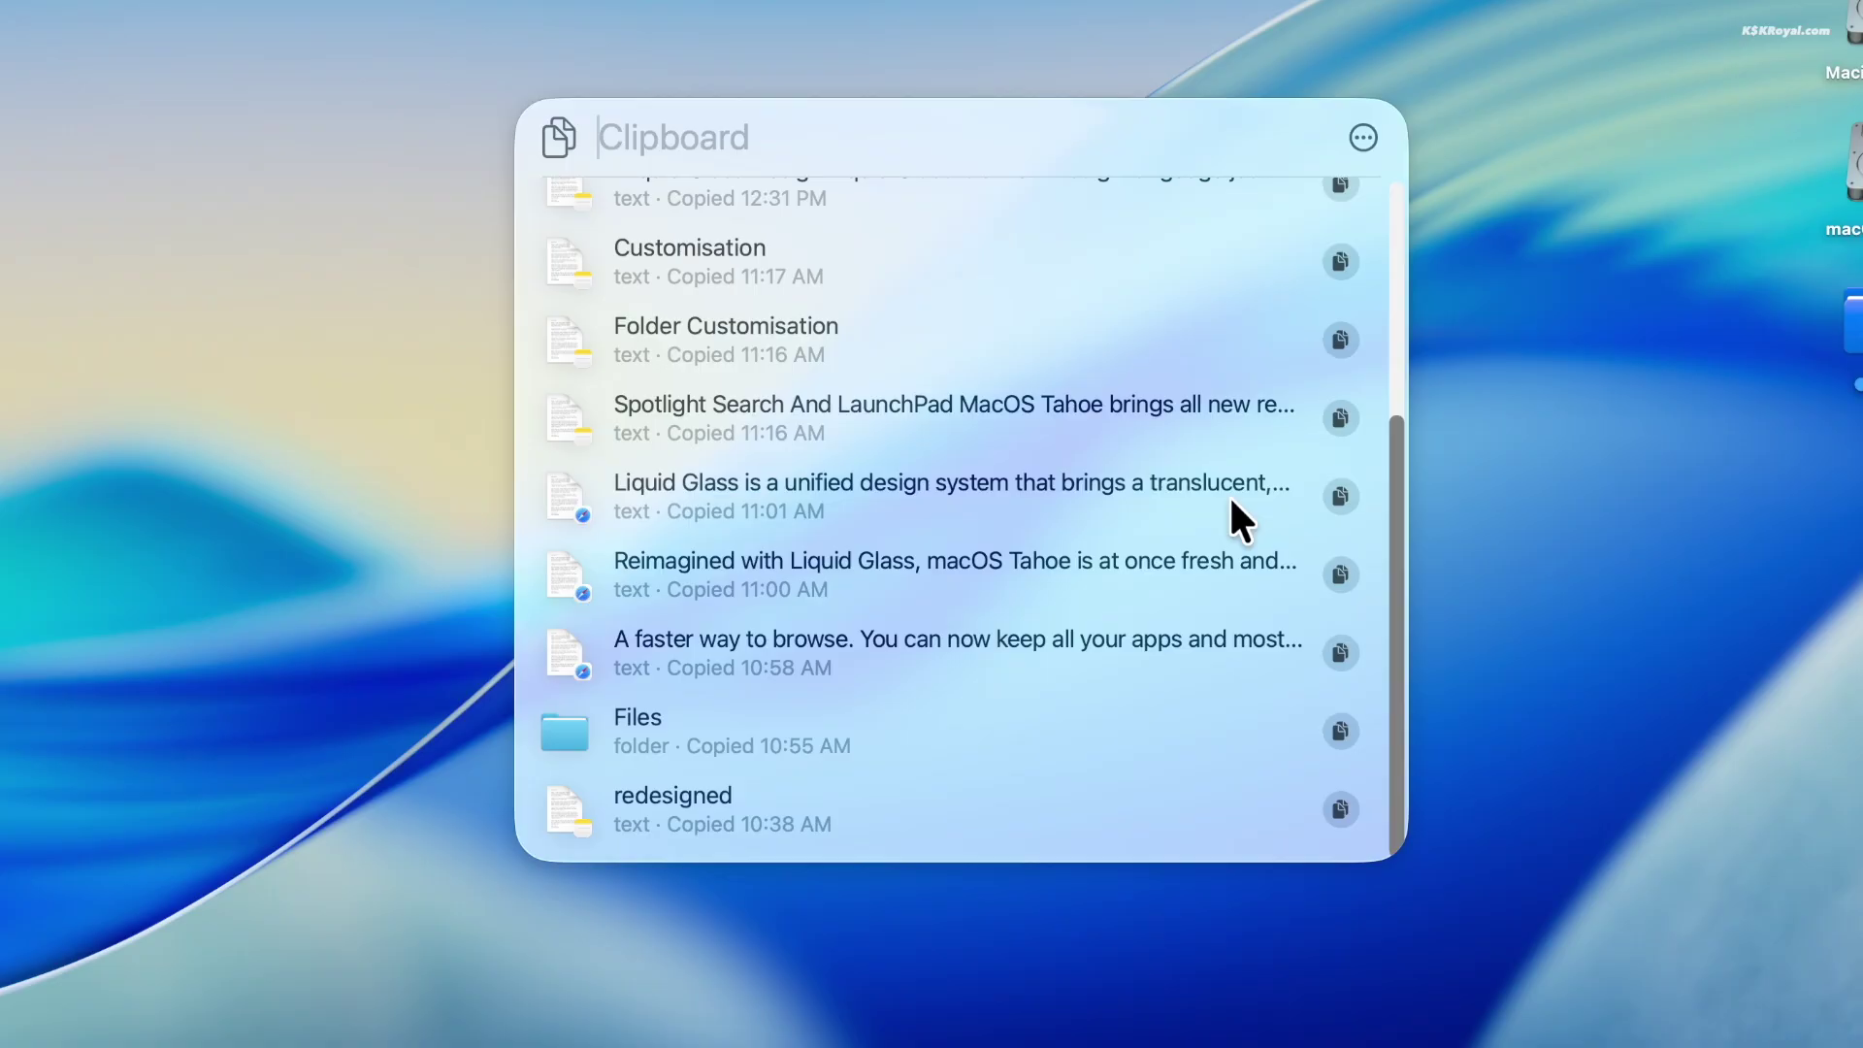
{"action": "scroll", "coordinate": [1239, 513], "scroll_direction": "up", "scroll_amount": 5}
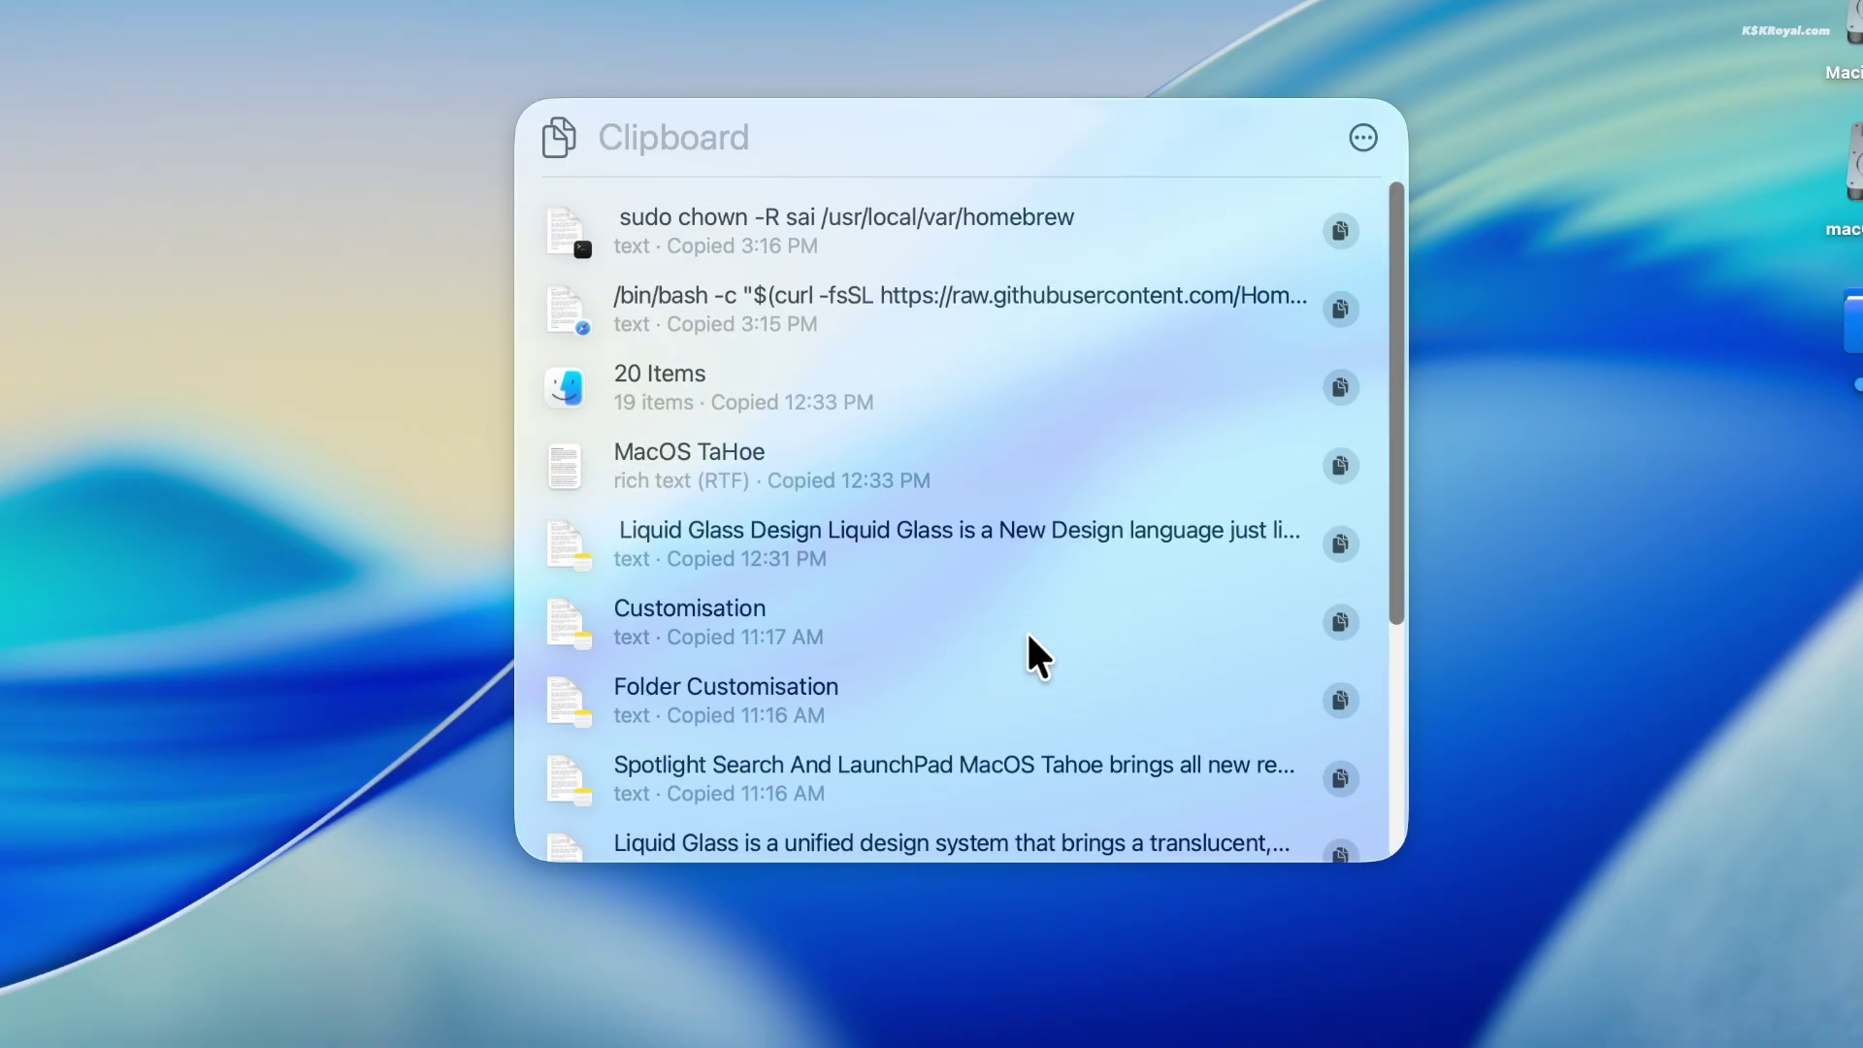
Launch Podcasts from a Spotlight search for 'Start Podcast', reaching ABC News' Start Here show
{"action": "key", "text": "Escape"}
{"action": "key", "text": "super+space"}
{"action": "type", "text": "Start Pod"}
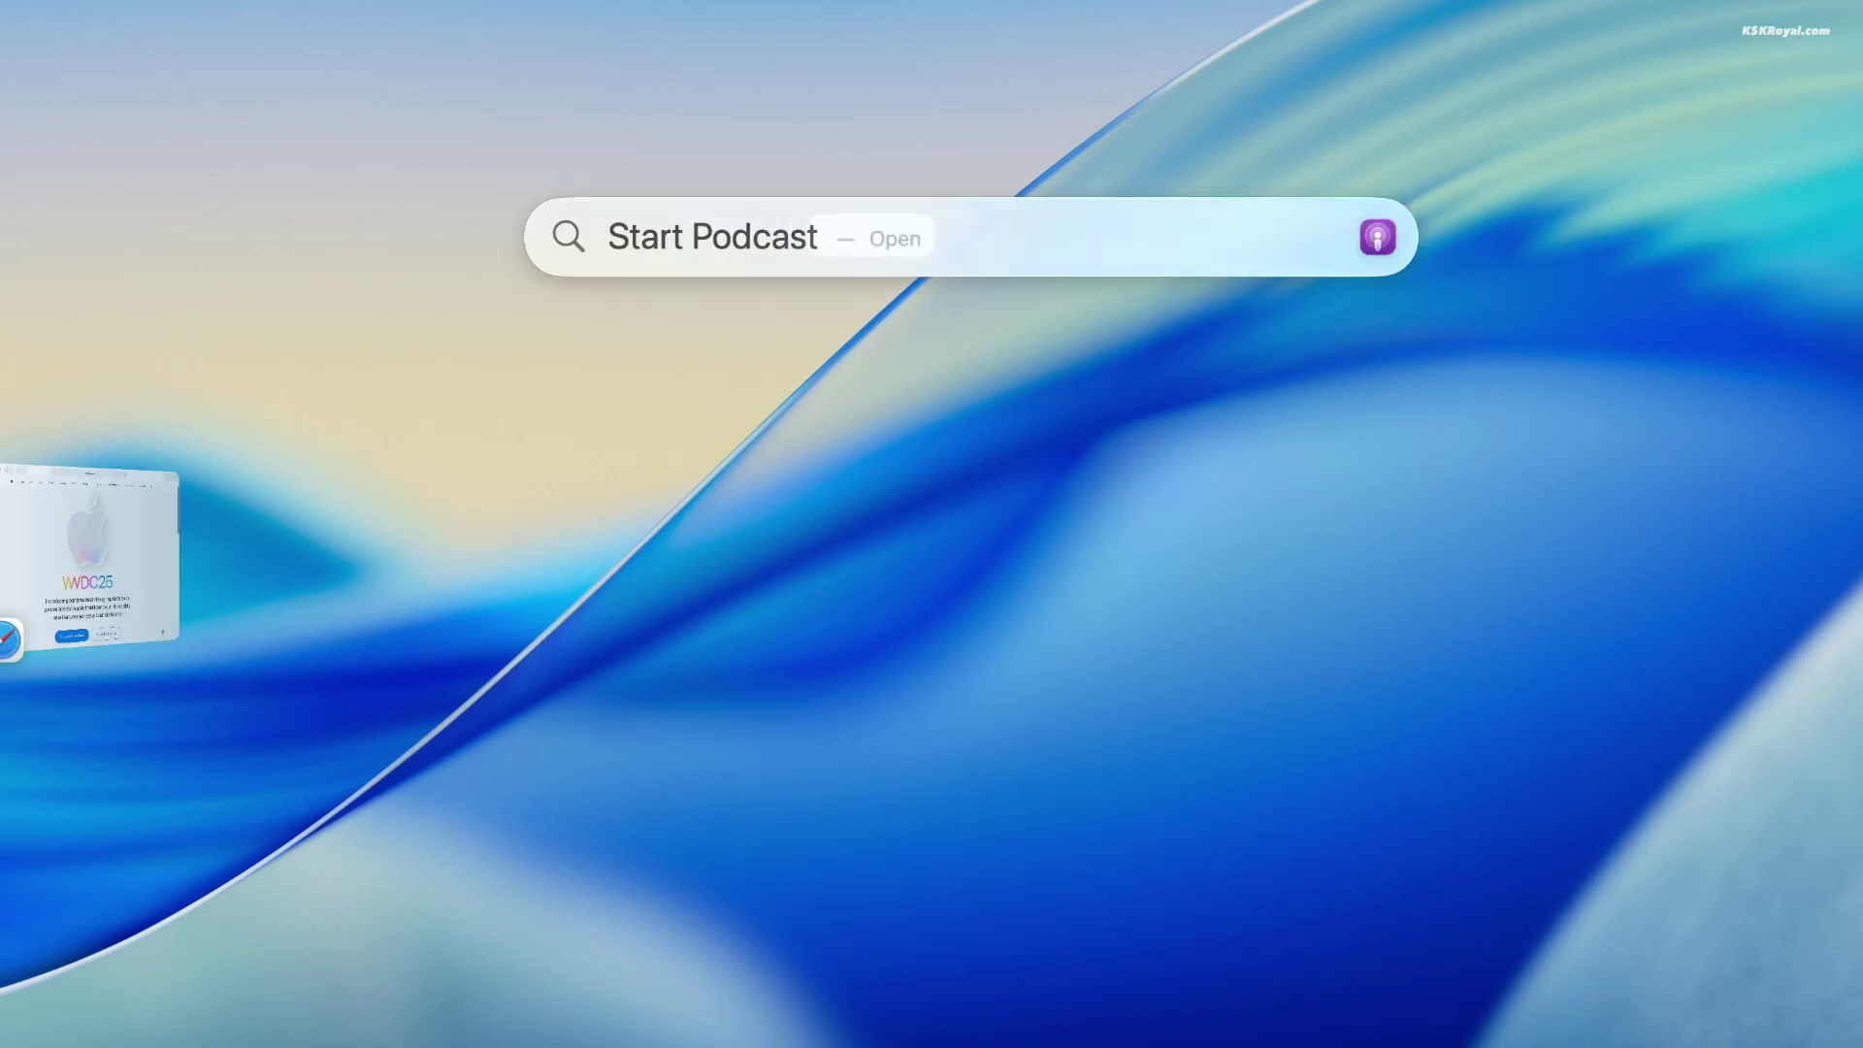
{"action": "key", "text": "BackSpace"}
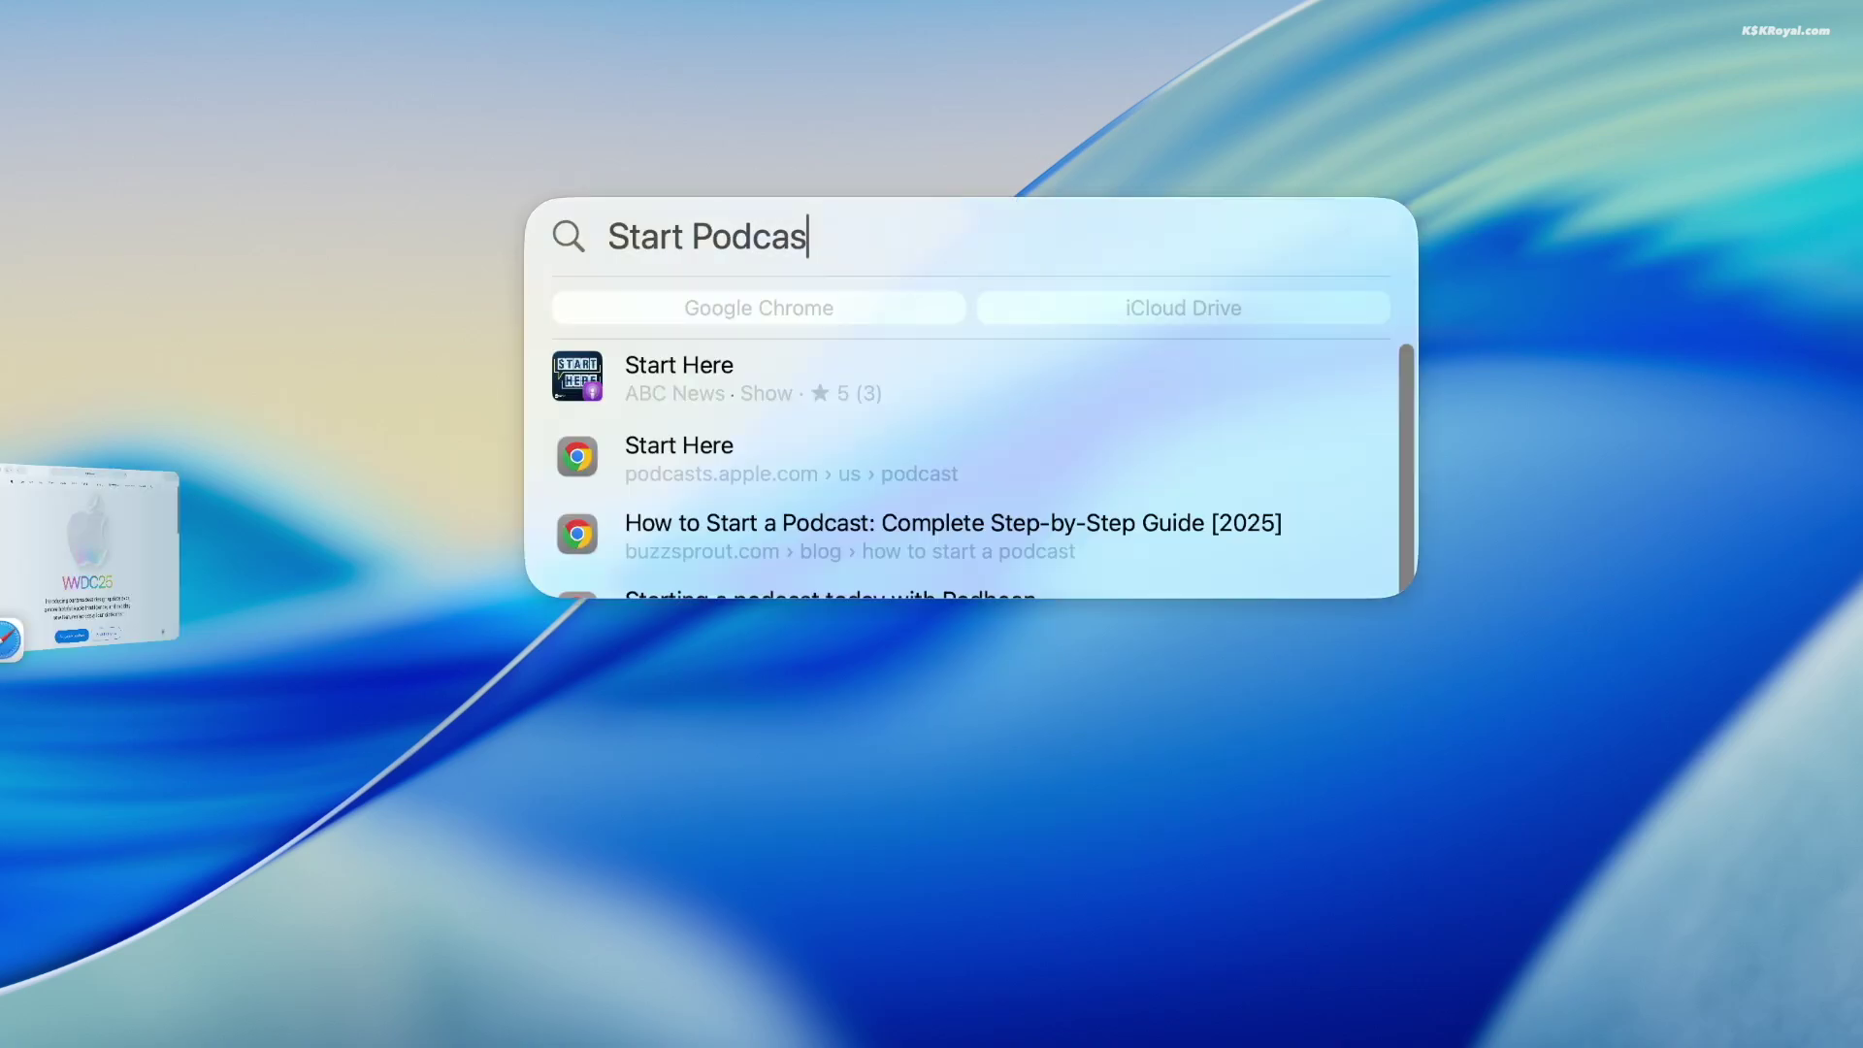
{"action": "type", "text": "t"}
{"action": "key", "text": "Return"}
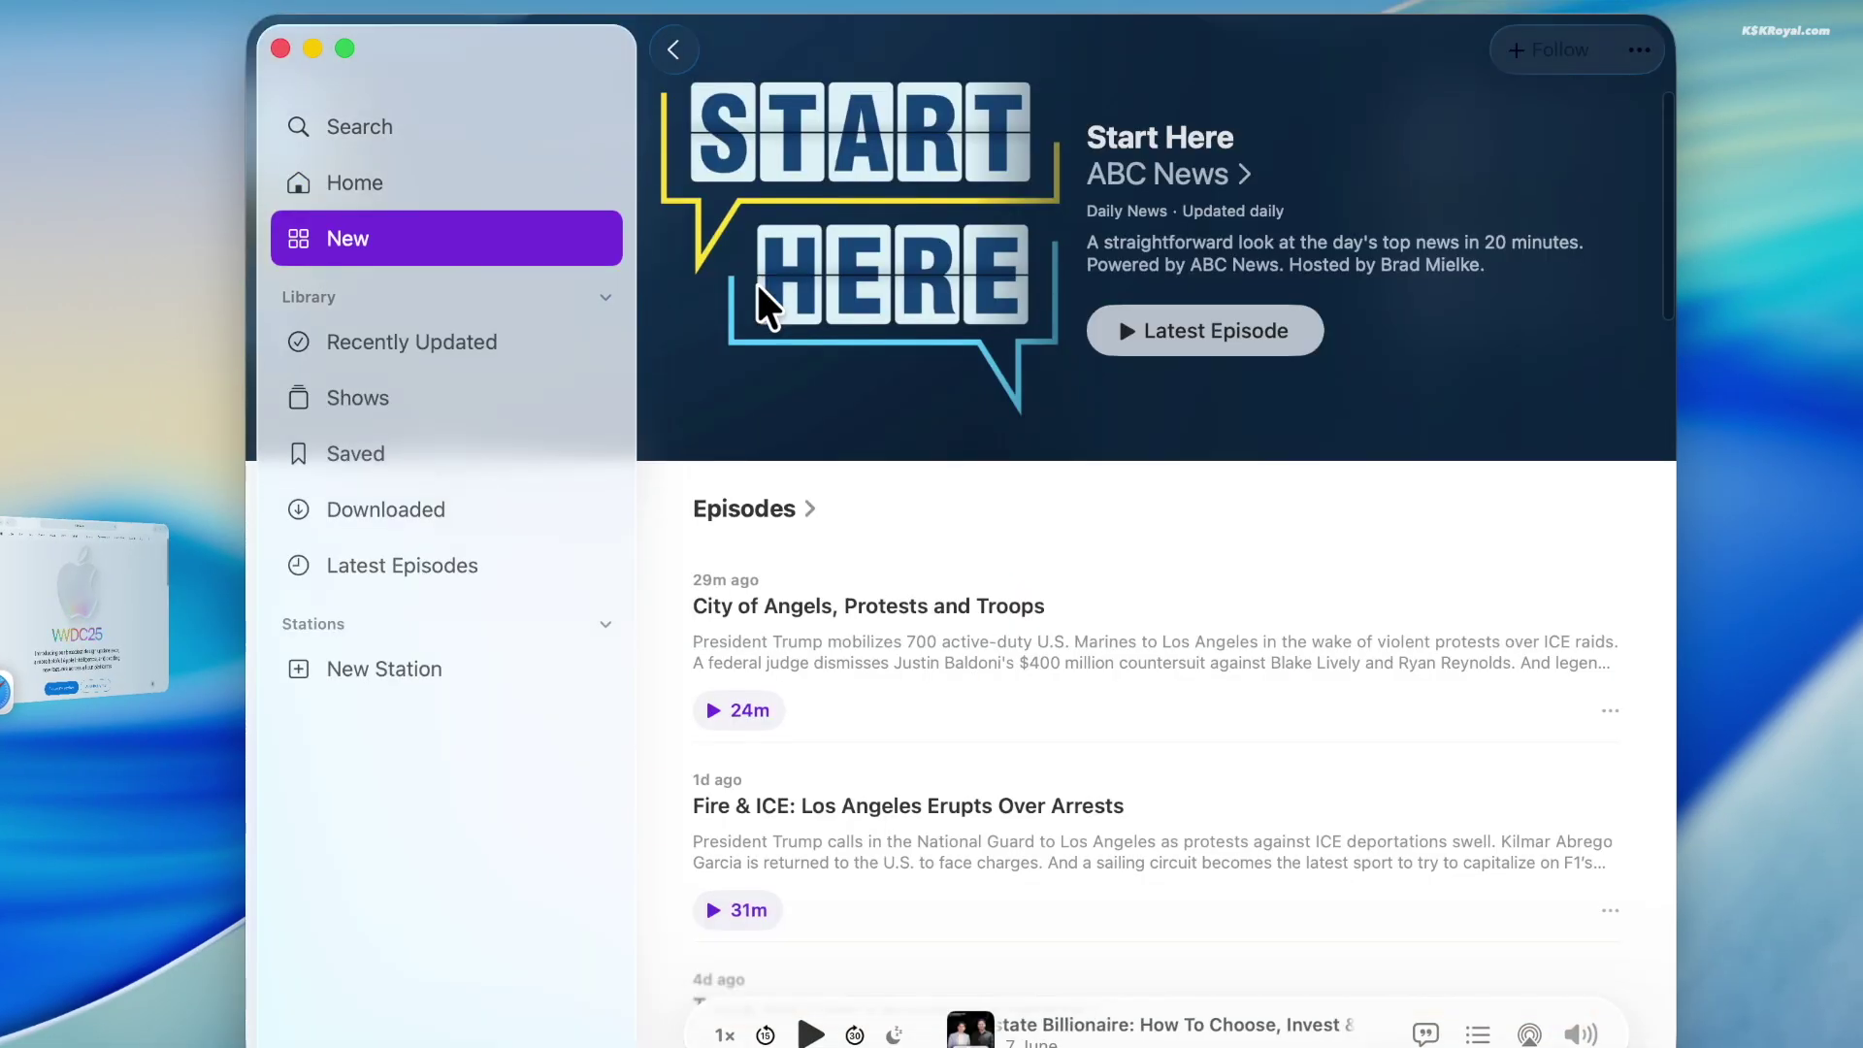
{"action": "scroll", "coordinate": [741, 476], "scroll_direction": "down", "scroll_amount": 5}
{"action": "scroll", "coordinate": [740, 475], "scroll_direction": "up", "scroll_amount": 6}
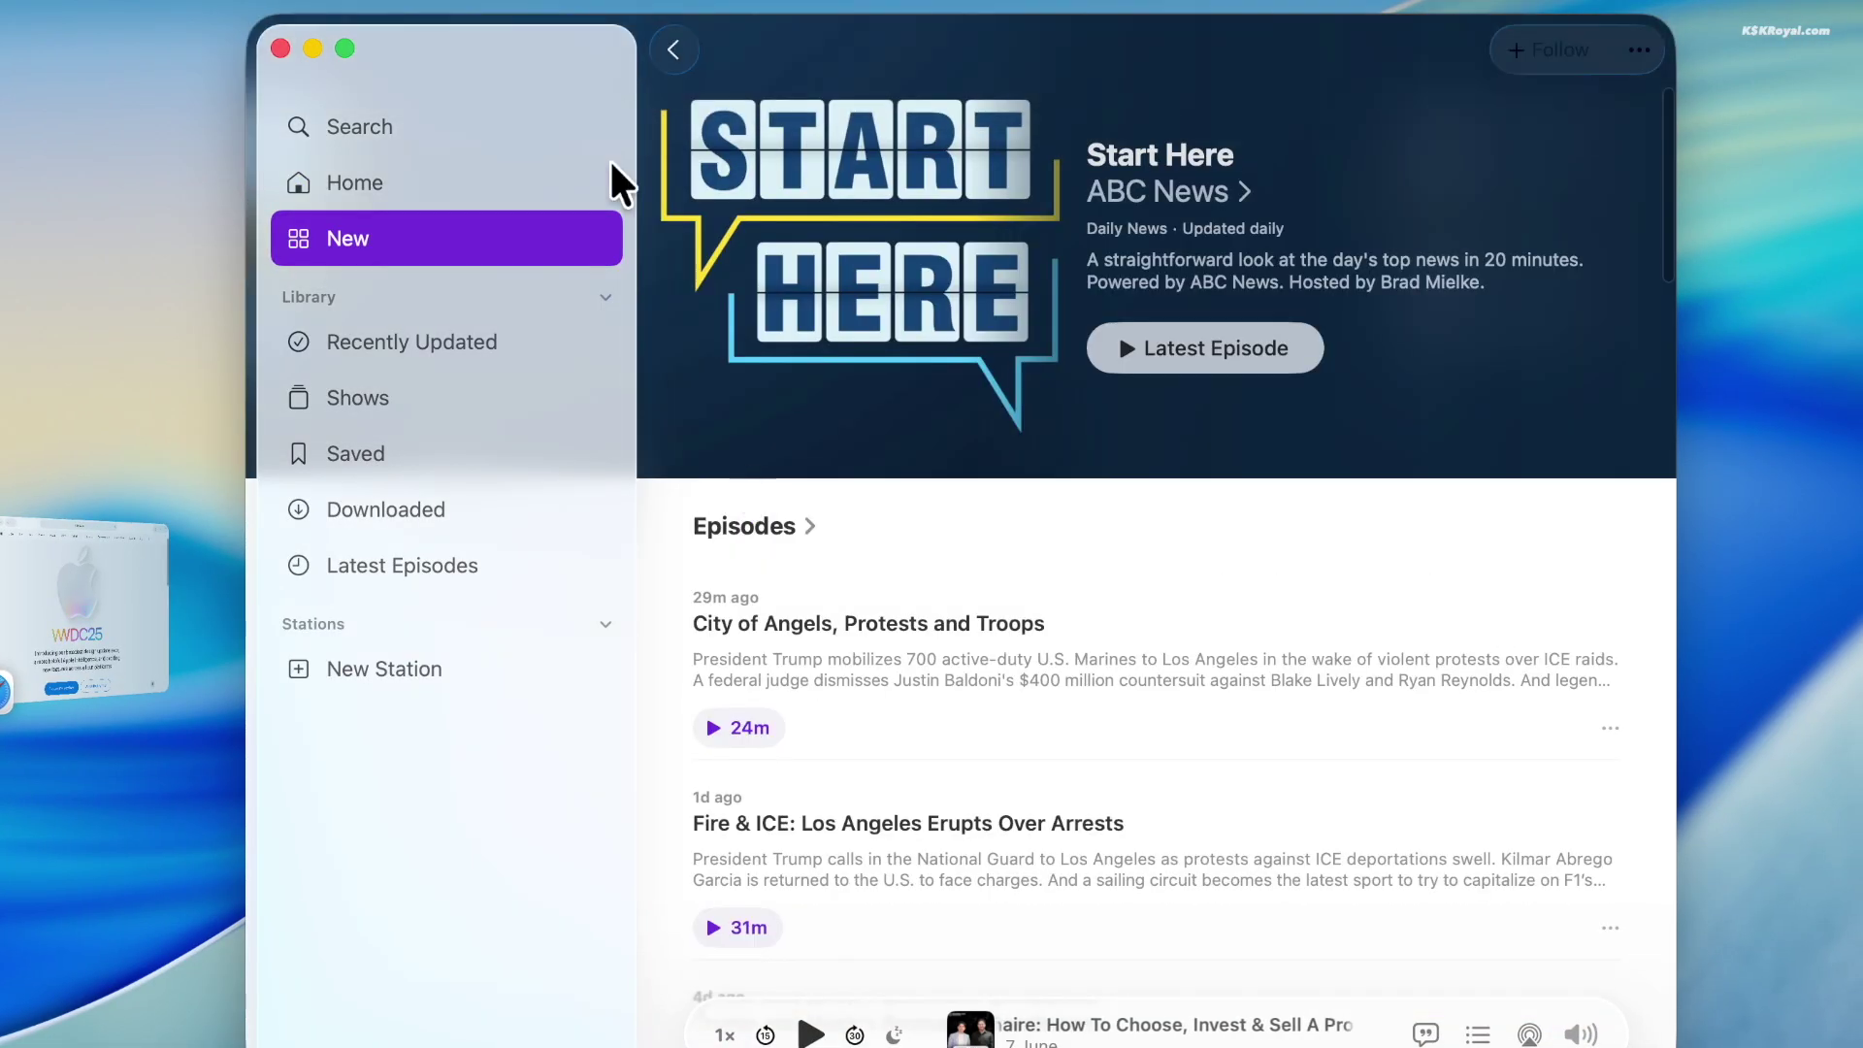
{"action": "key", "text": "super+space"}
{"action": "key", "text": "BackSpace"}
Use Spotlight's Send Email to mail 'Hi There check this new macOS 26 TaHoe', subject MacOS26FirstLook, to a contact
{"action": "type", "text": "Send Email"}
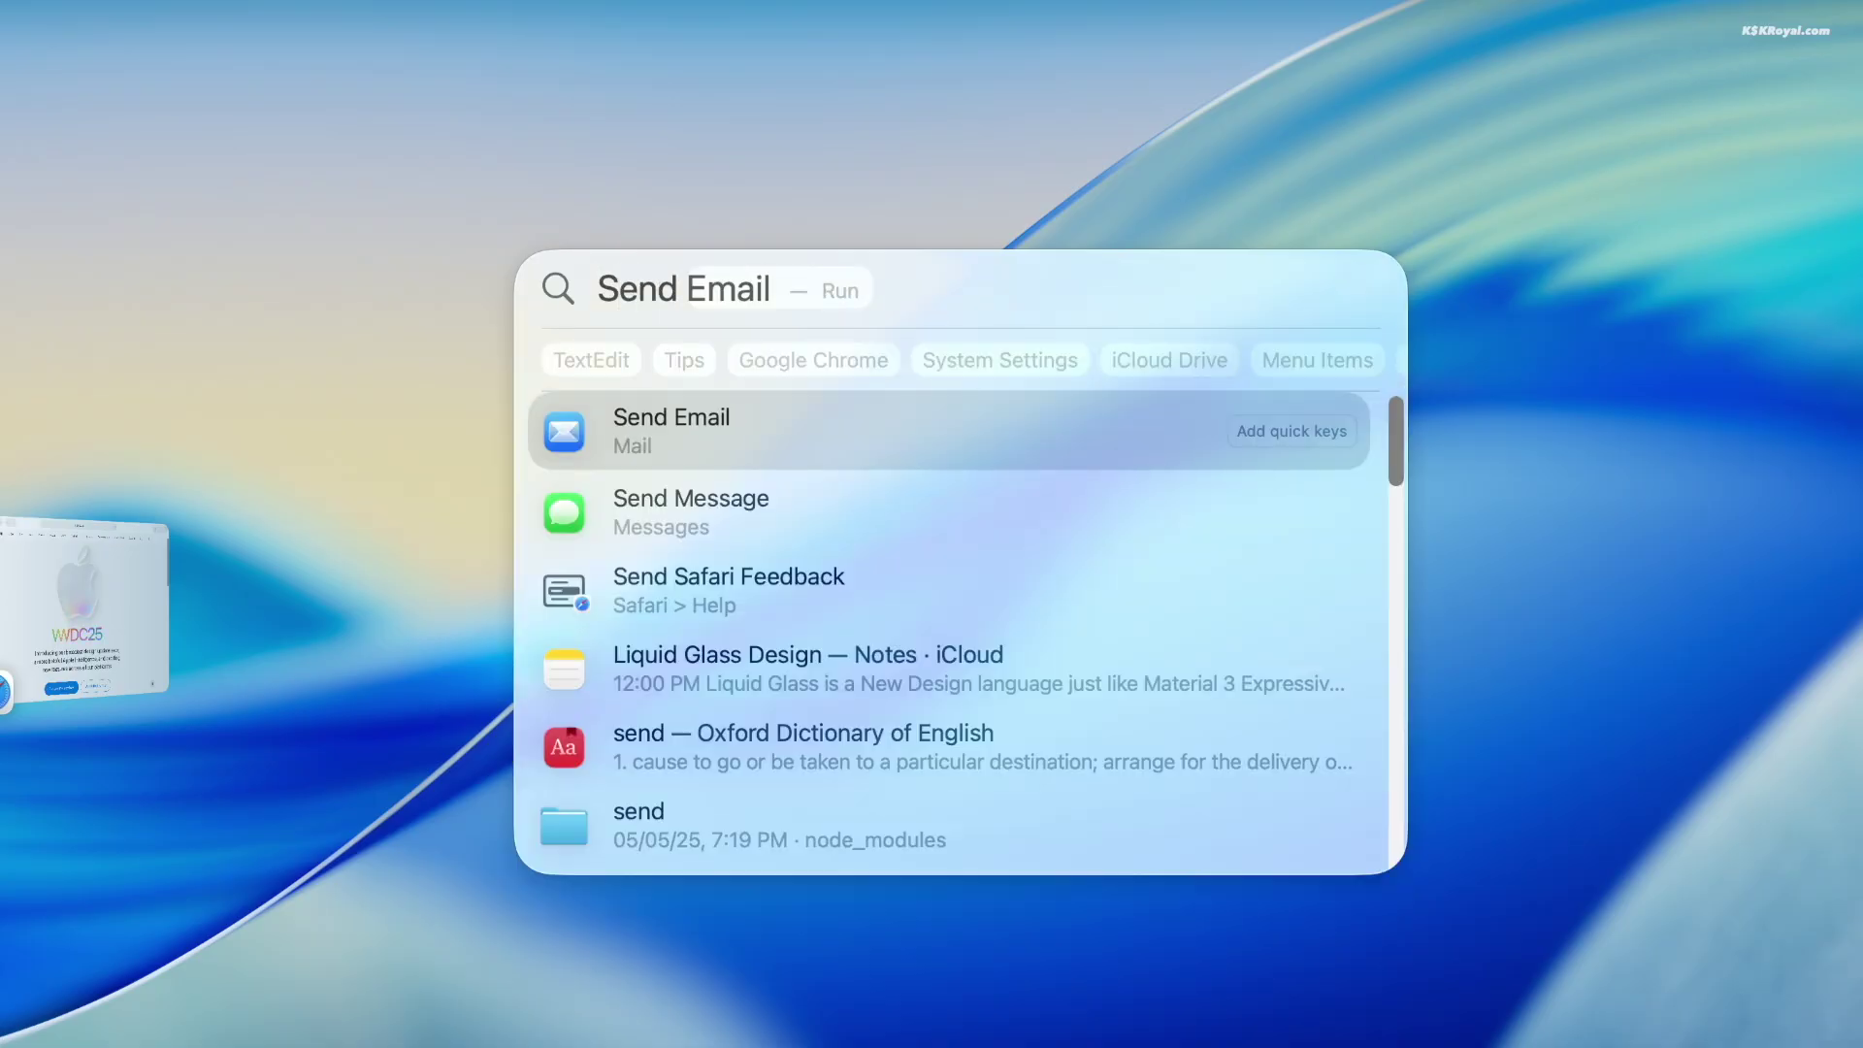
{"action": "key", "text": "Return"}
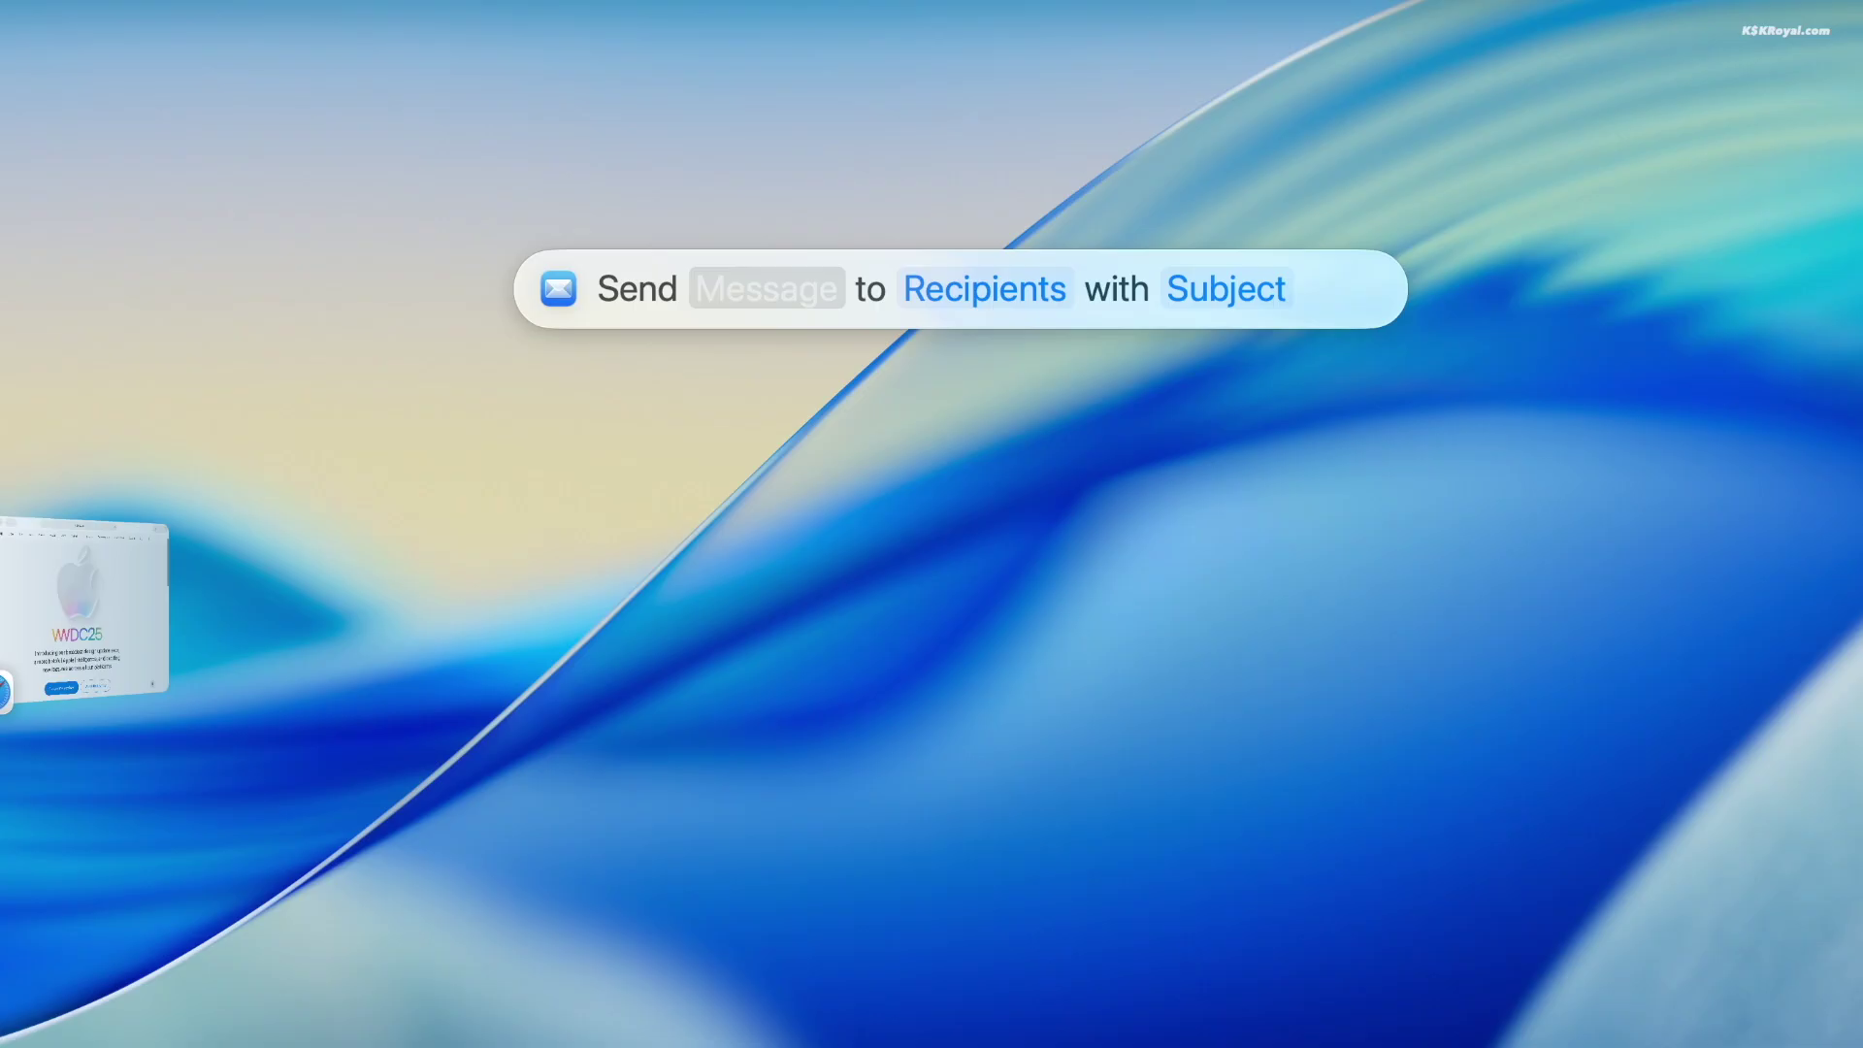
{"action": "type", "text": "Hi There ch"}
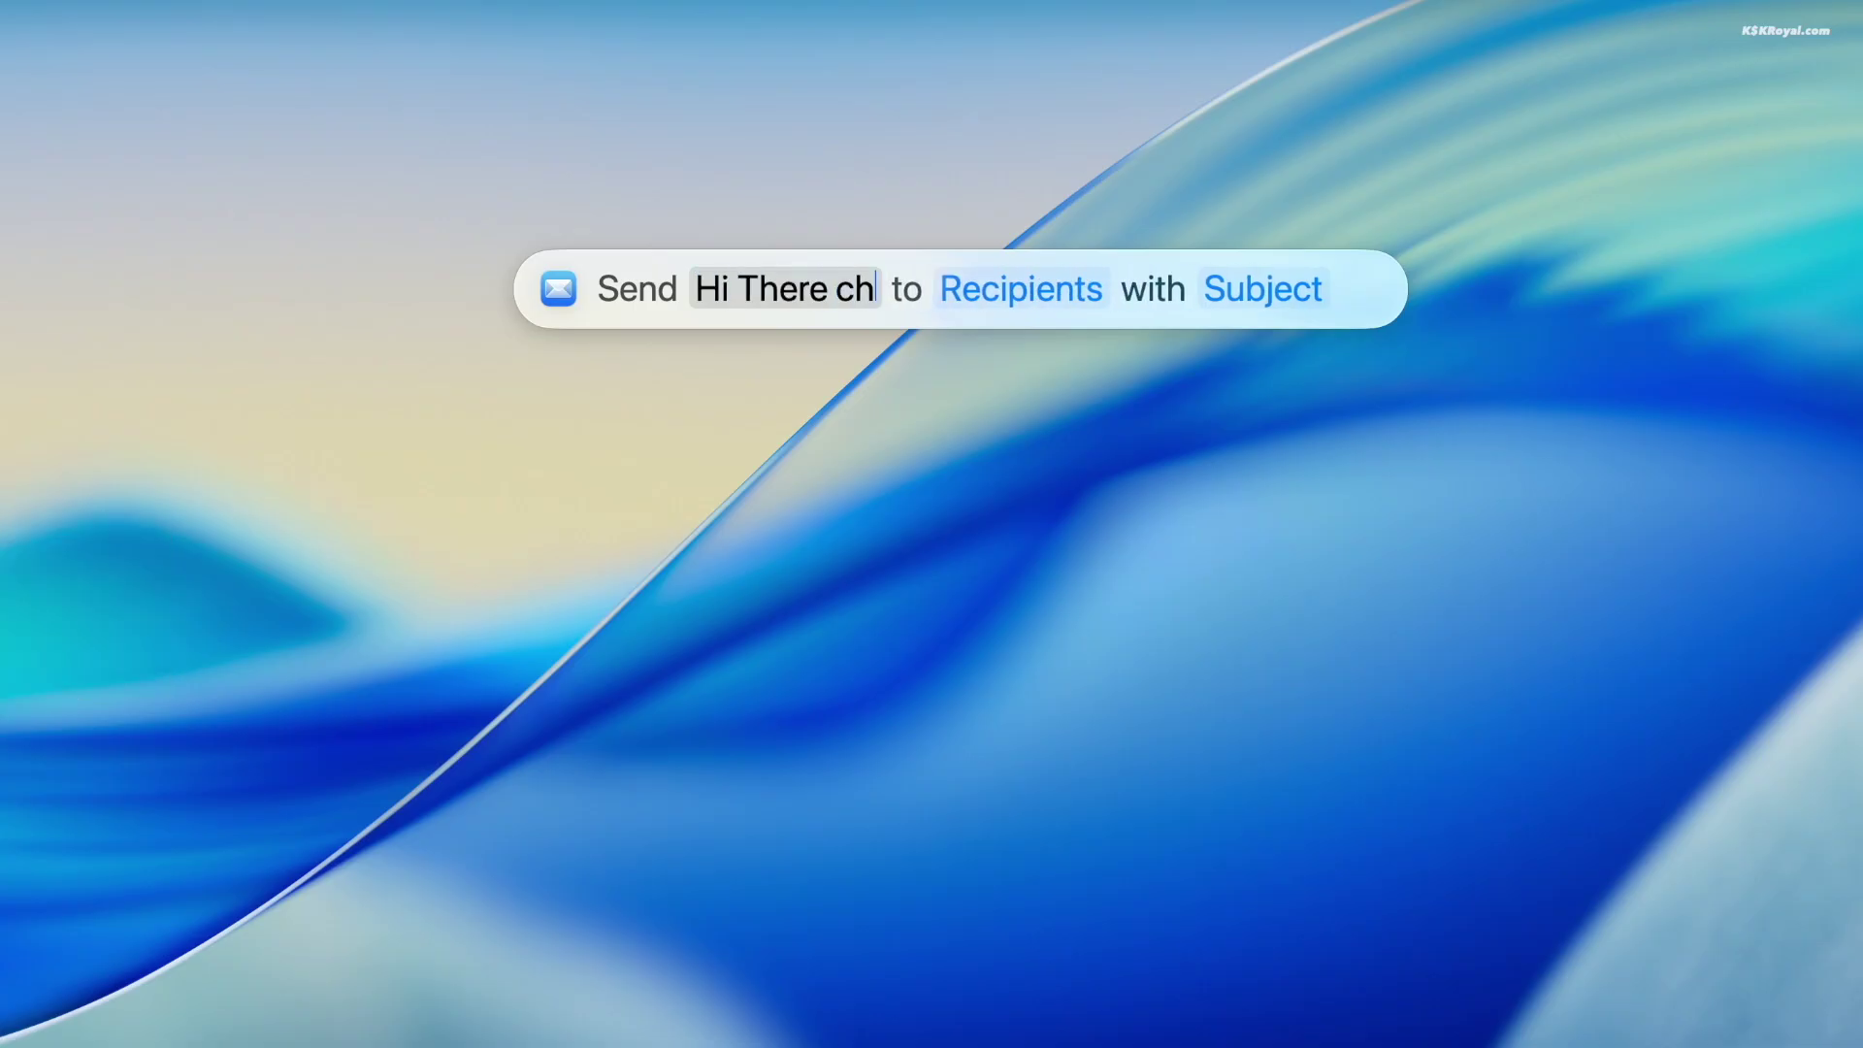
{"action": "type", "text": "eck this new"}
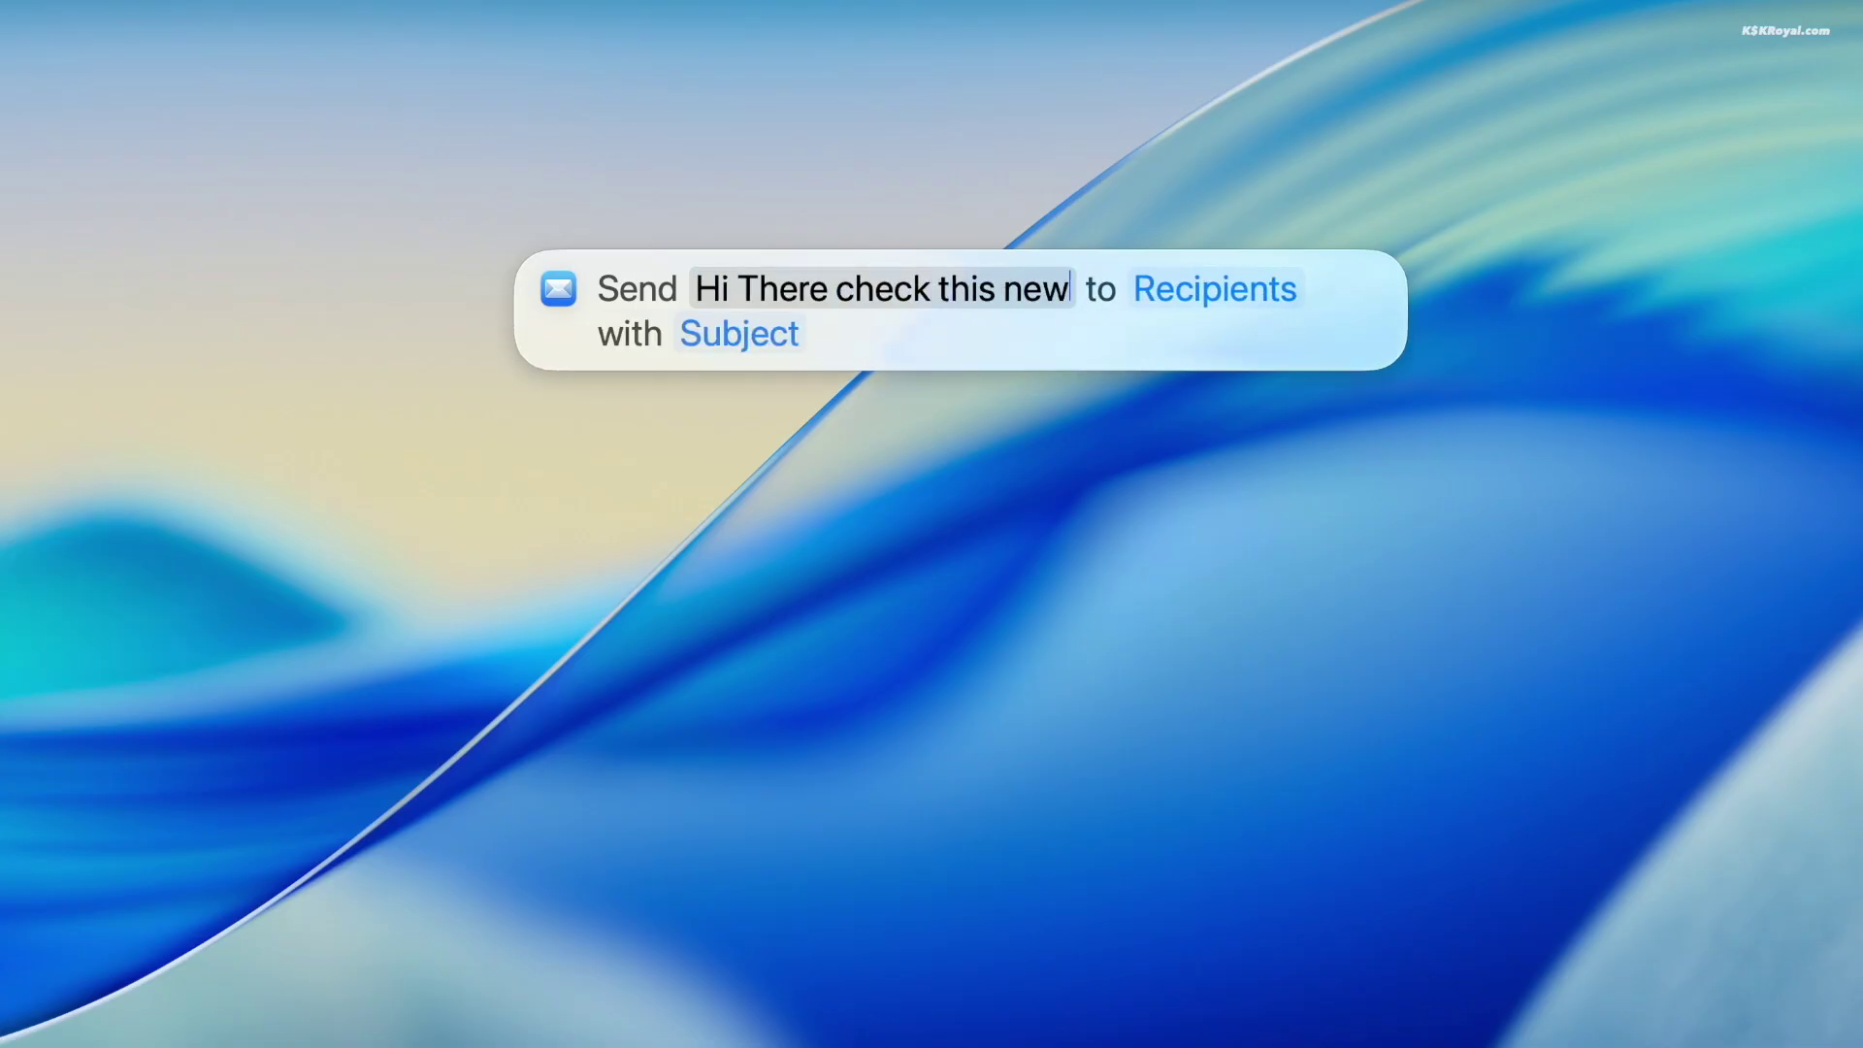
{"action": "type", "text": " macOS 26 TaHoe"}
{"action": "key", "text": "Tab"}
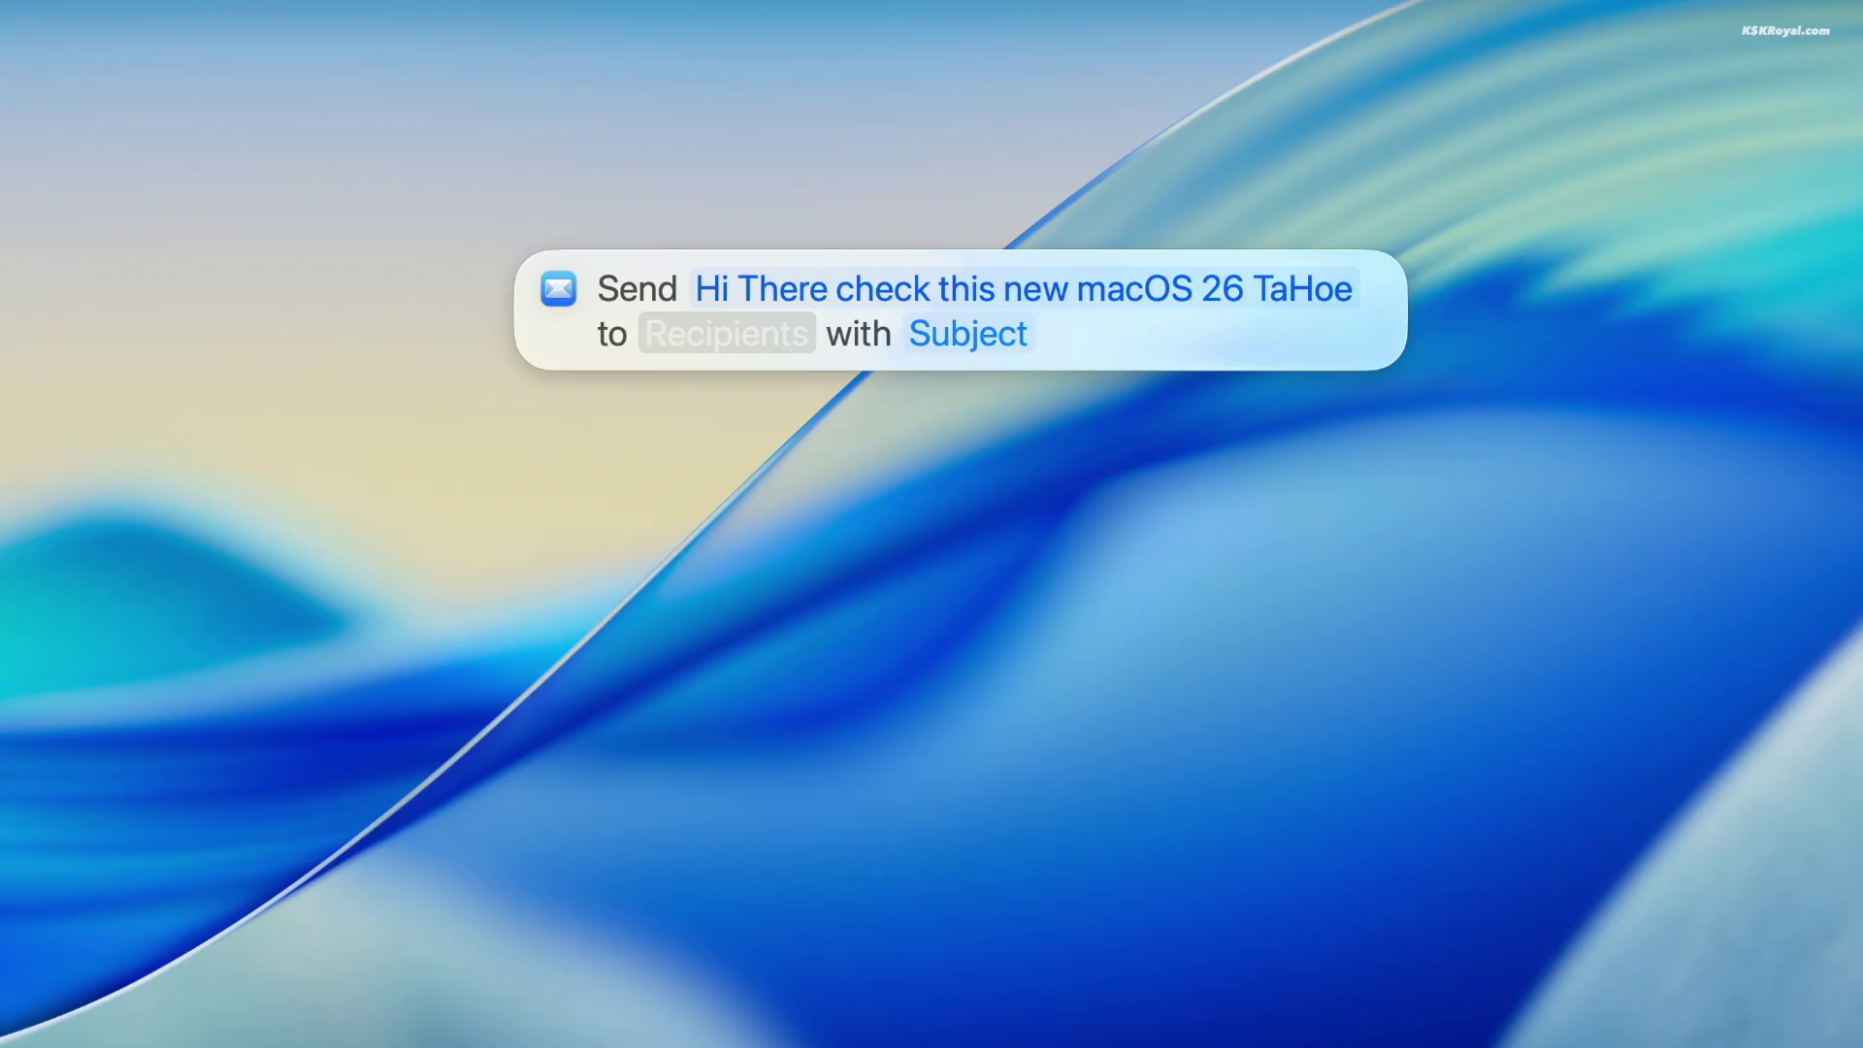
{"action": "type", "text": "Jake"}
{"action": "key", "text": "Return"}
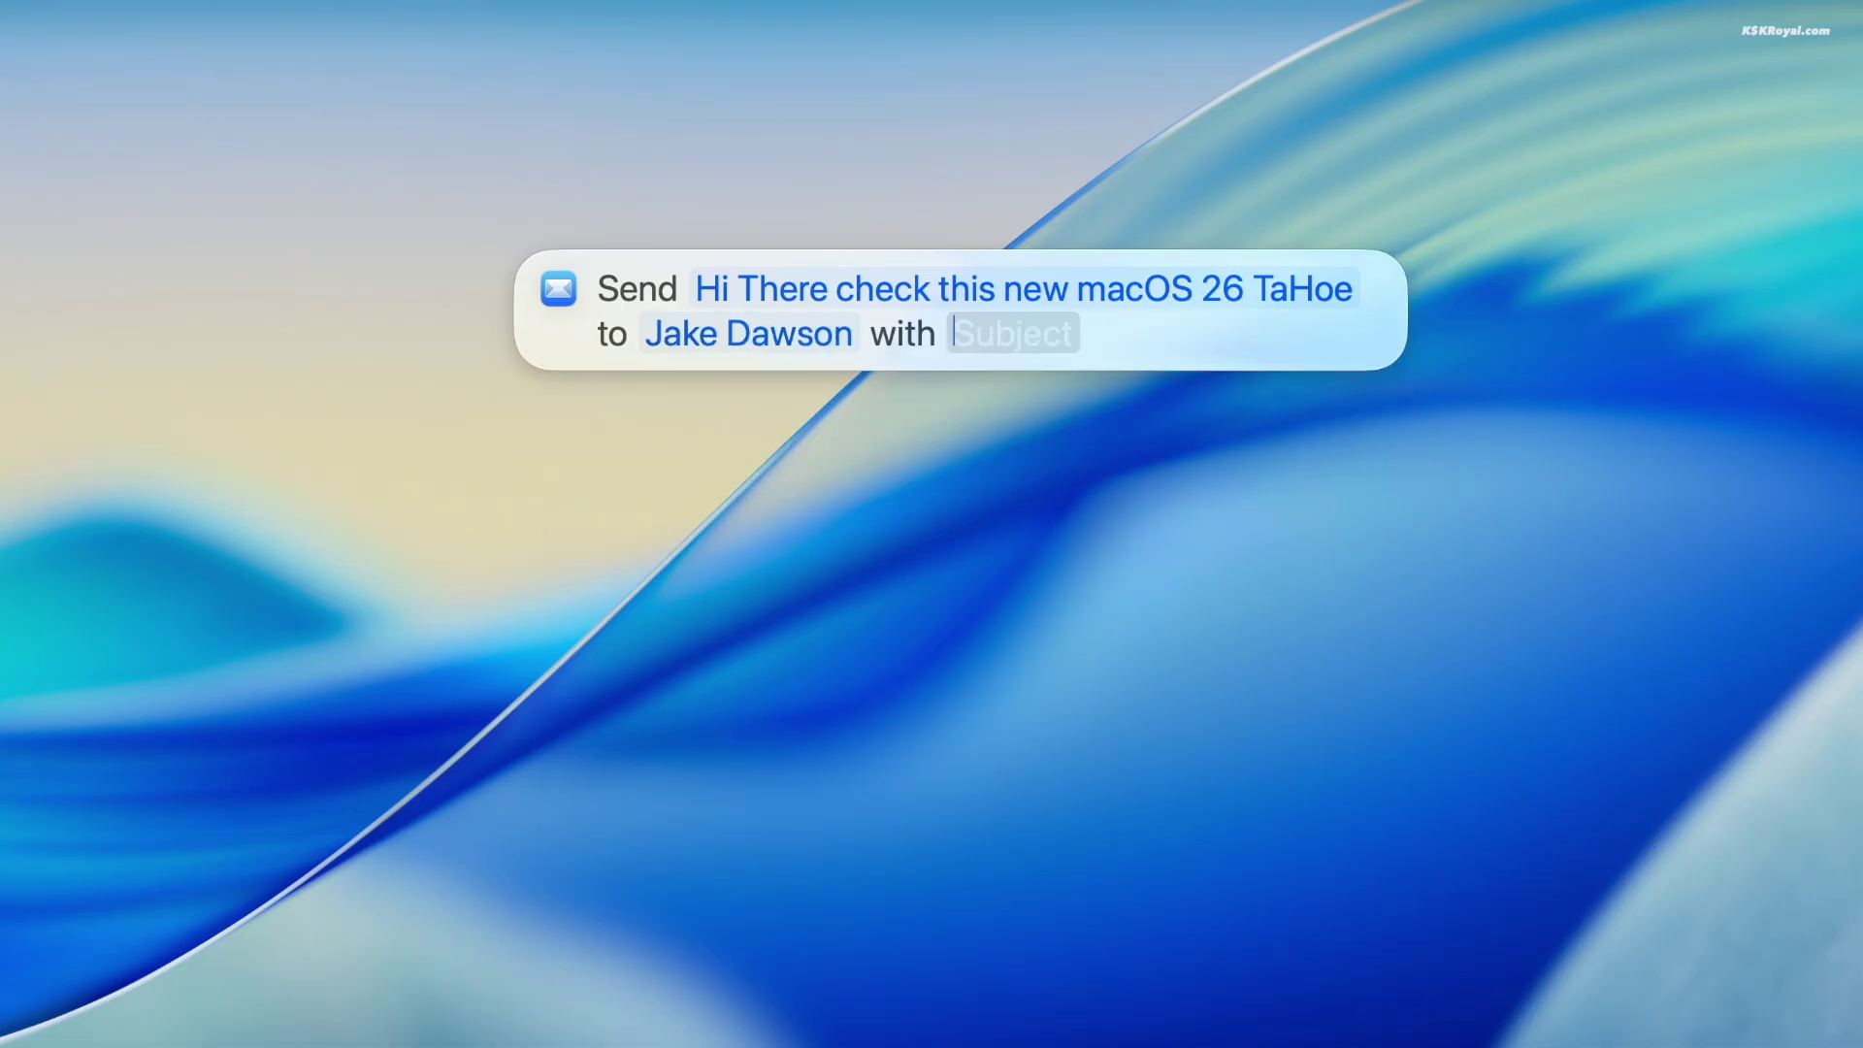
{"action": "type", "text": "MacO"}
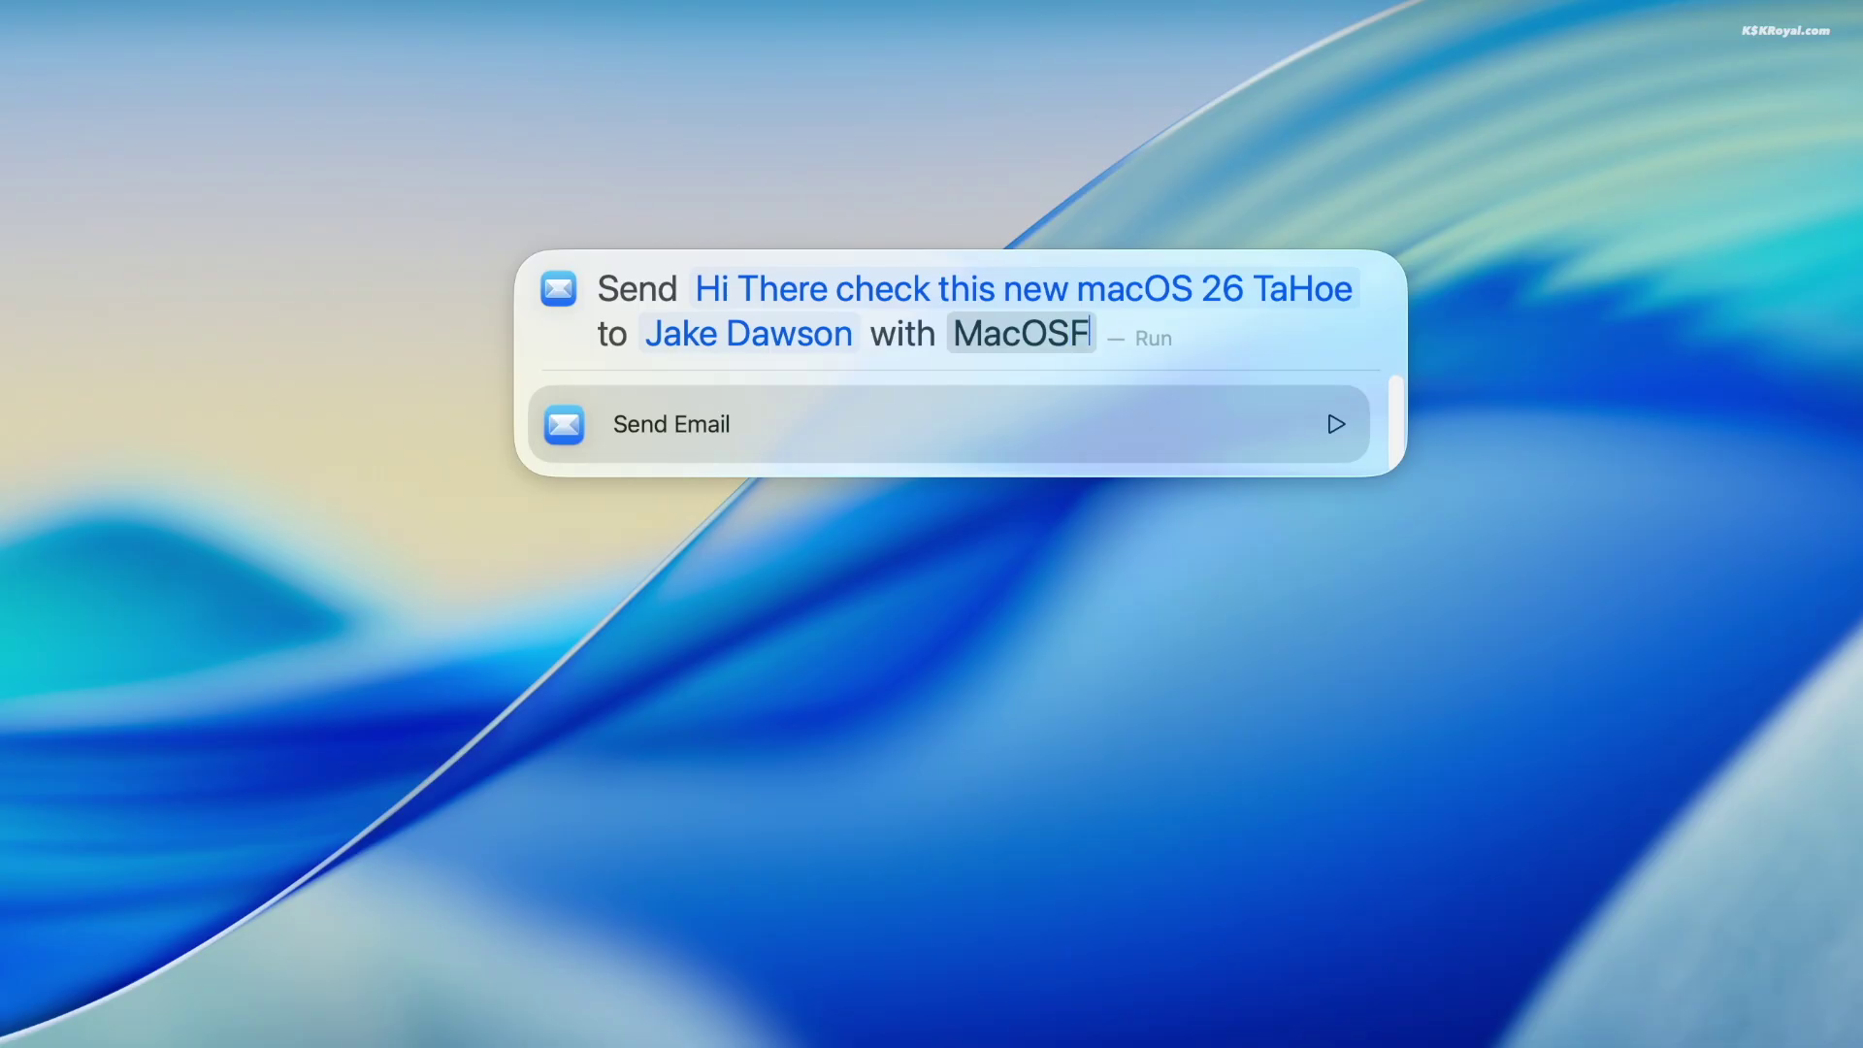
{"action": "type", "text": "S26FirstLook"}
{"action": "key", "text": "Return"}
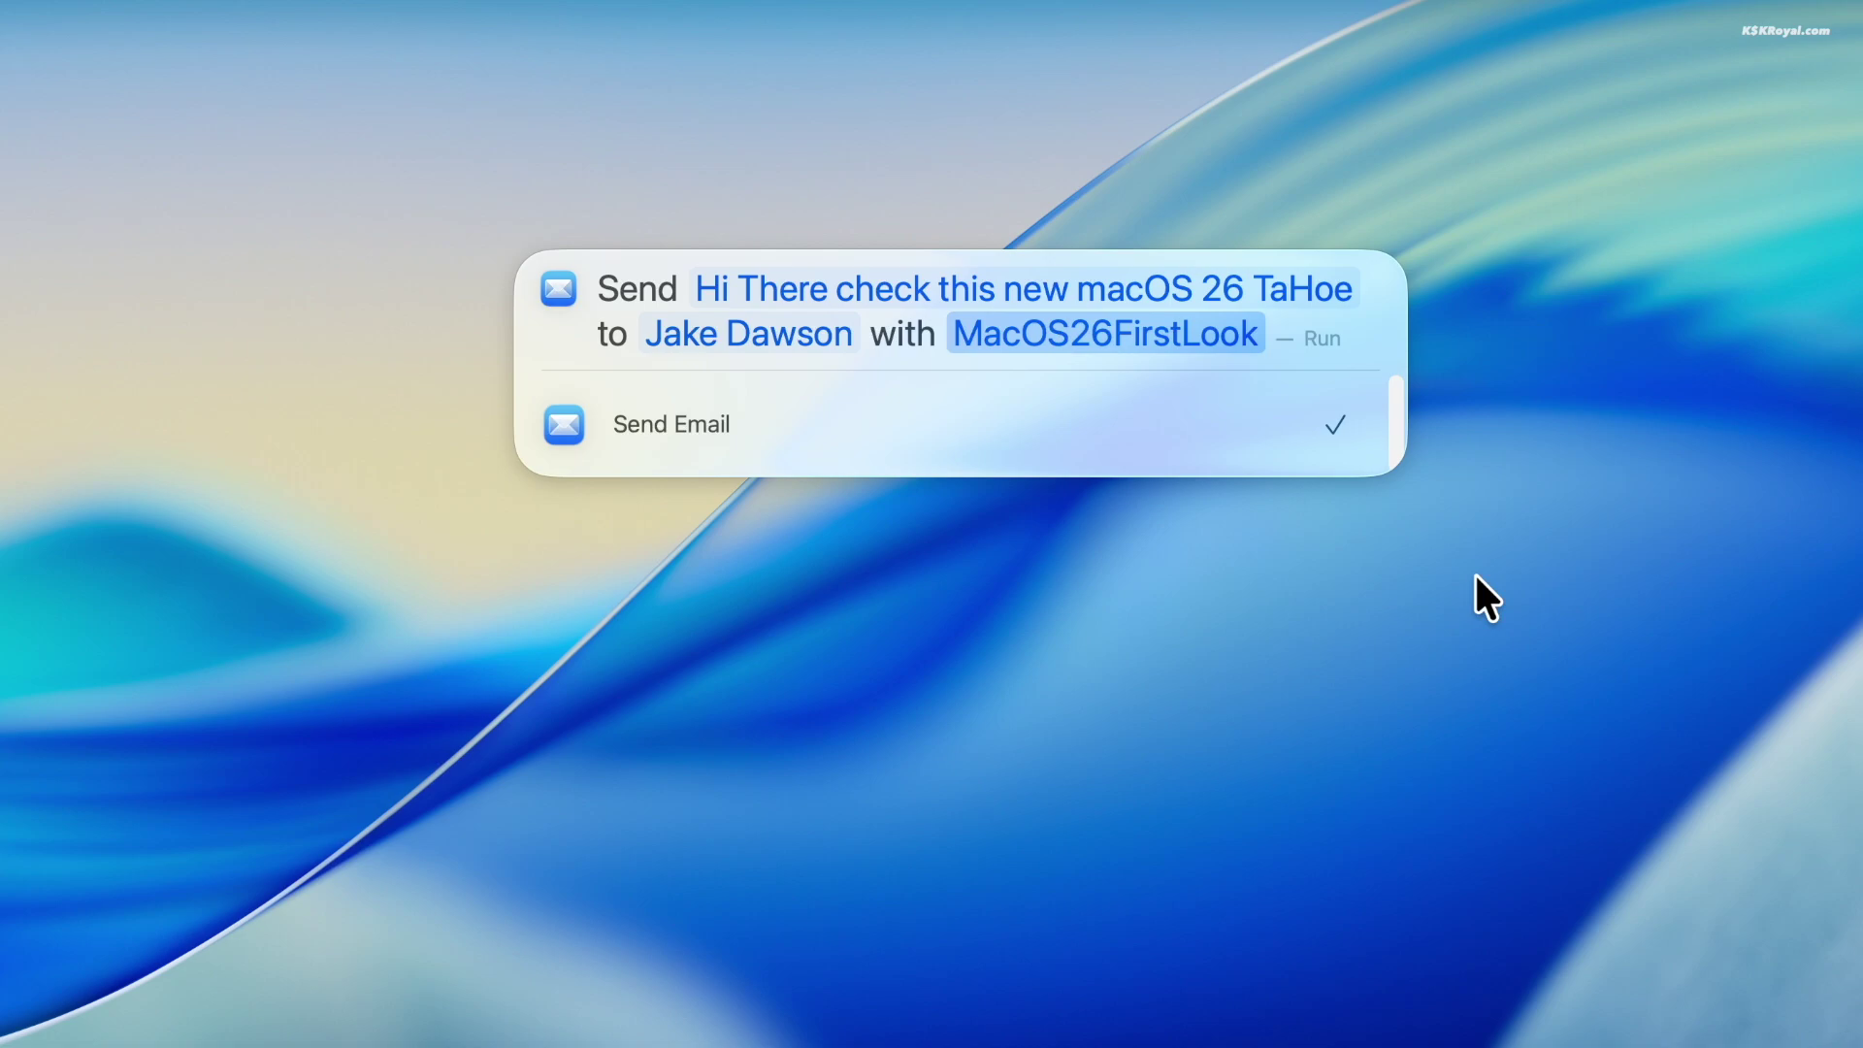
{"action": "key", "text": "Escape"}
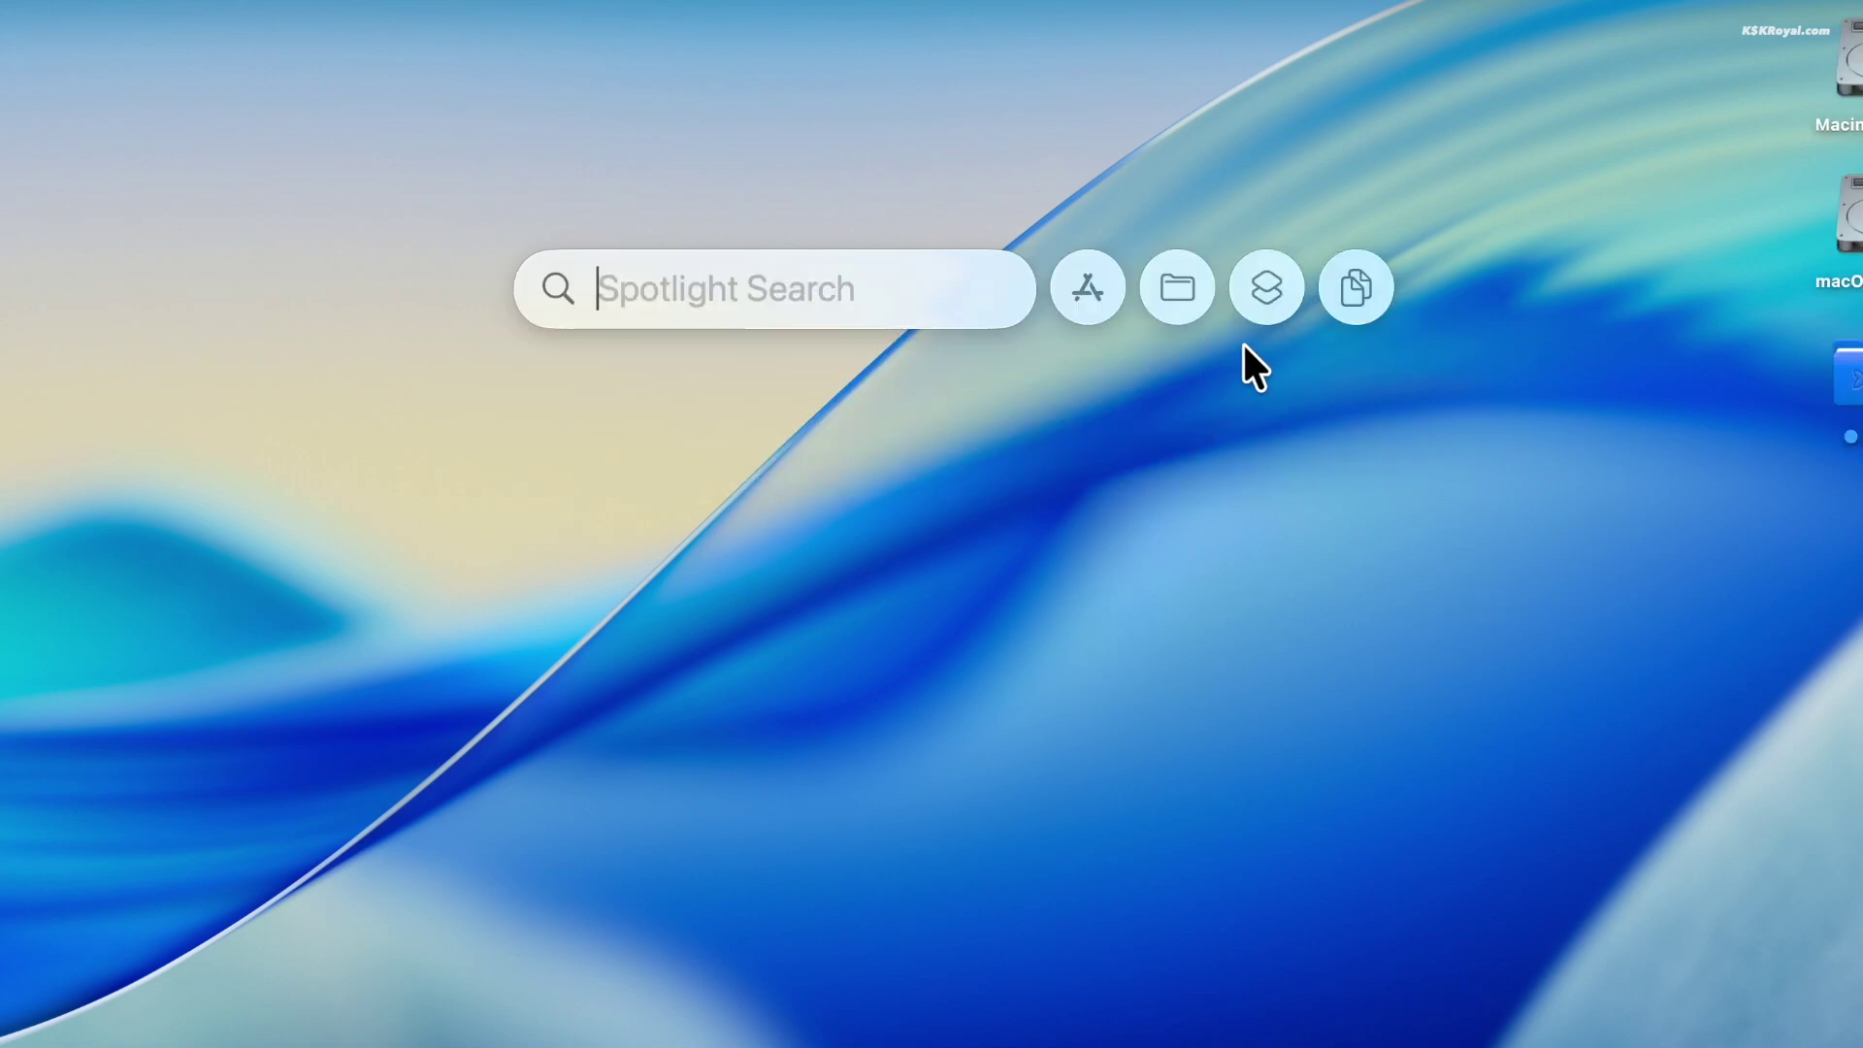
Show Spotlight's clipboard history and scroll through the recently copied items
{"action": "left_click", "coordinate": [1352, 286]}
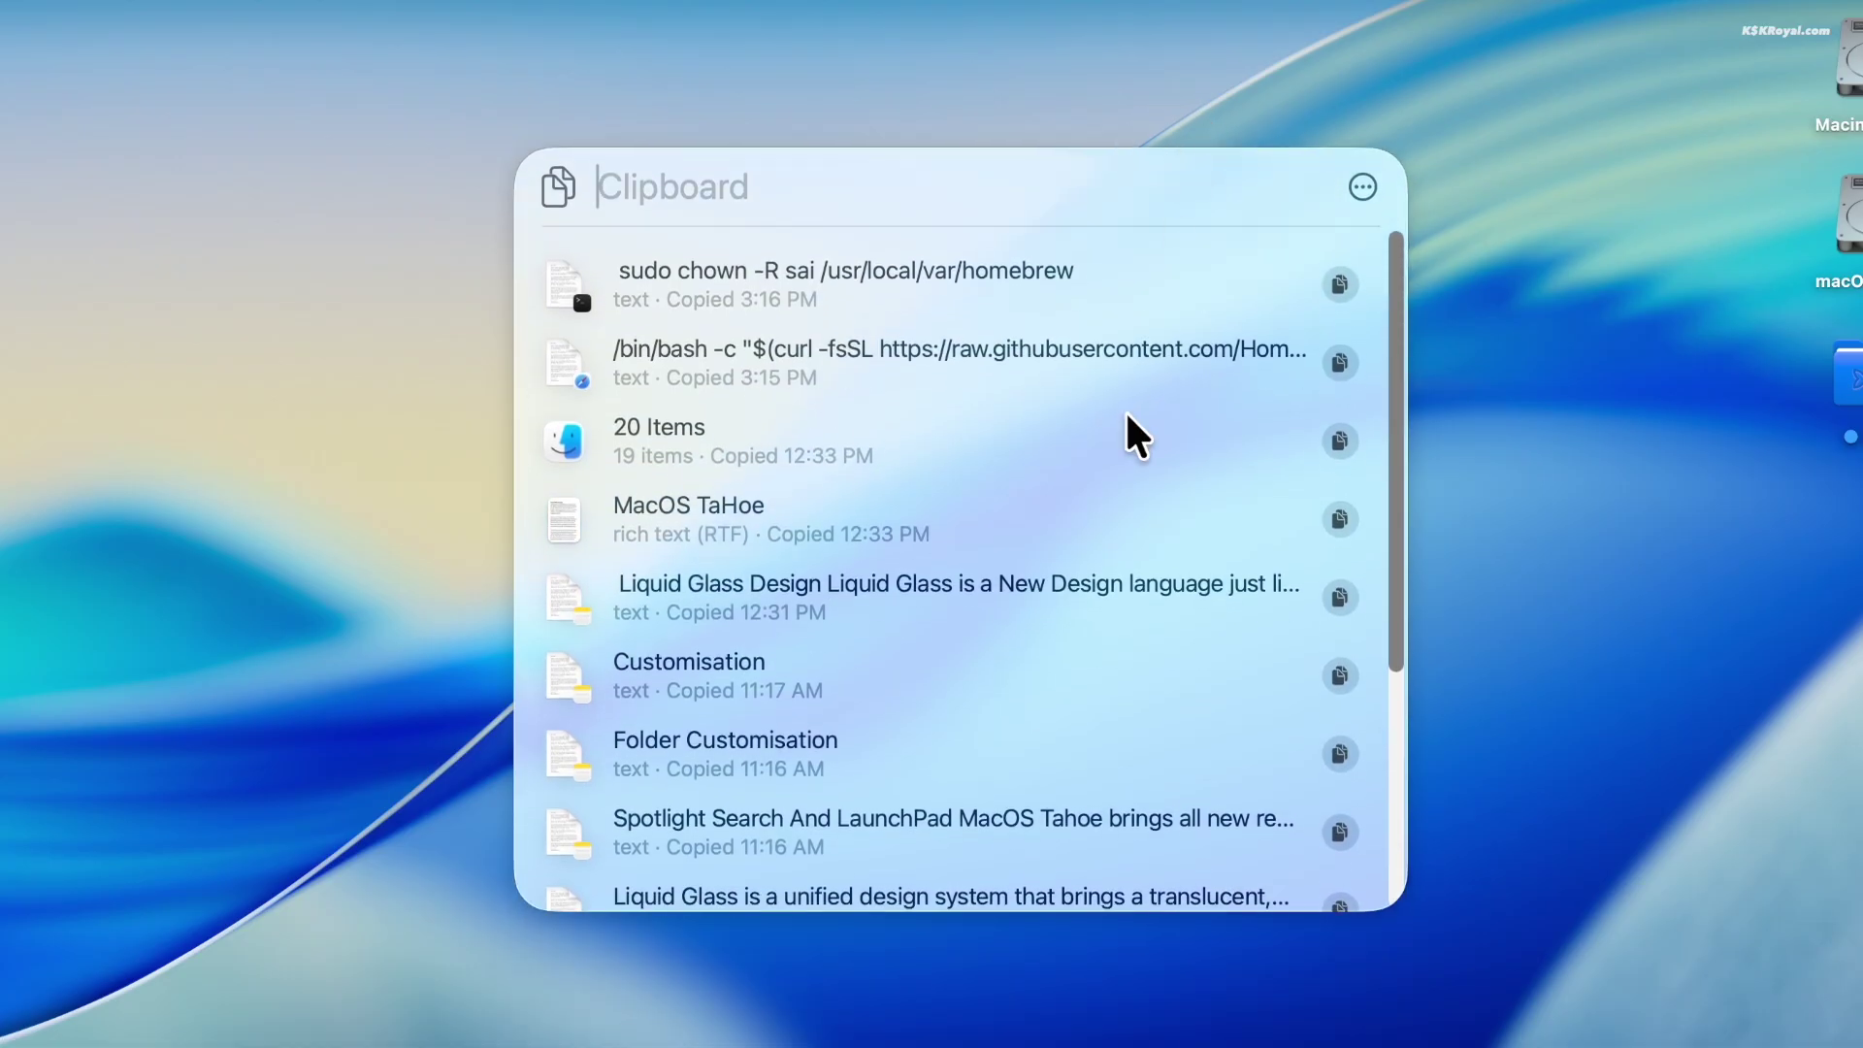
{"action": "scroll", "coordinate": [1126, 413], "scroll_direction": "down", "scroll_amount": 3}
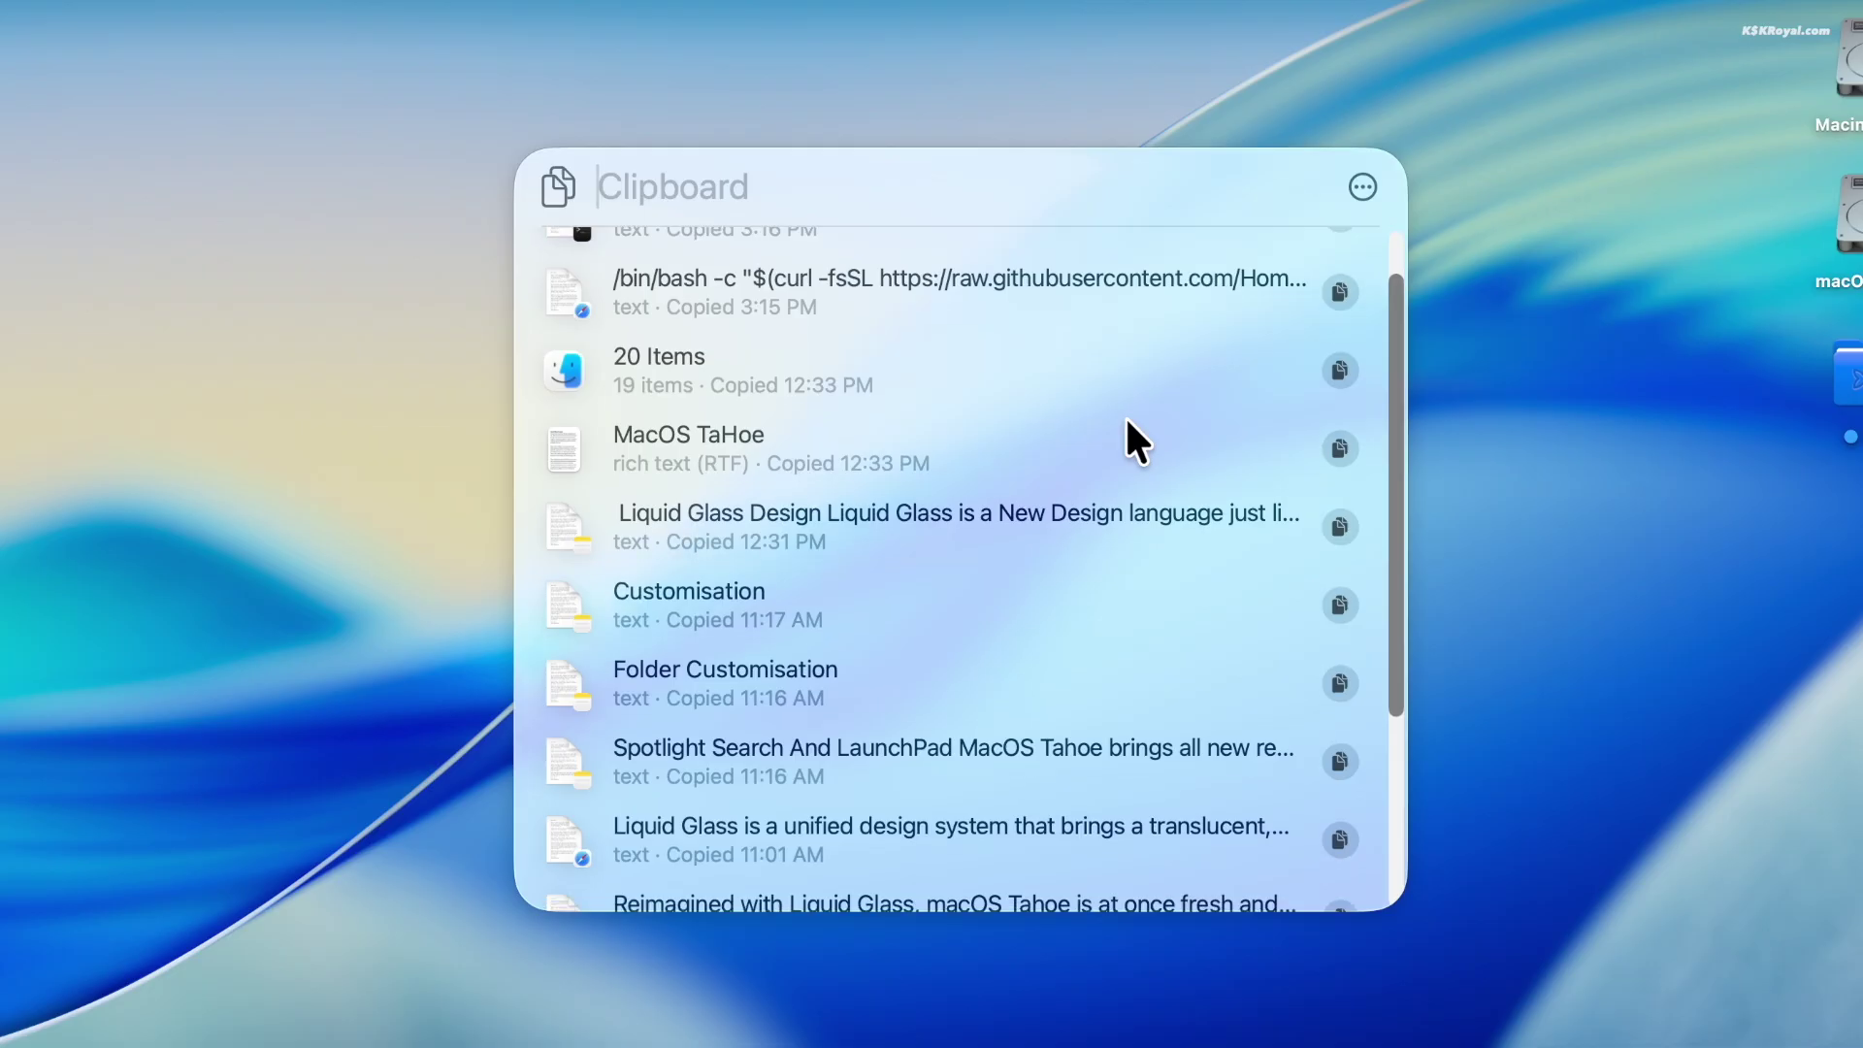
{"action": "scroll", "coordinate": [1126, 424], "scroll_direction": "down", "scroll_amount": 4}
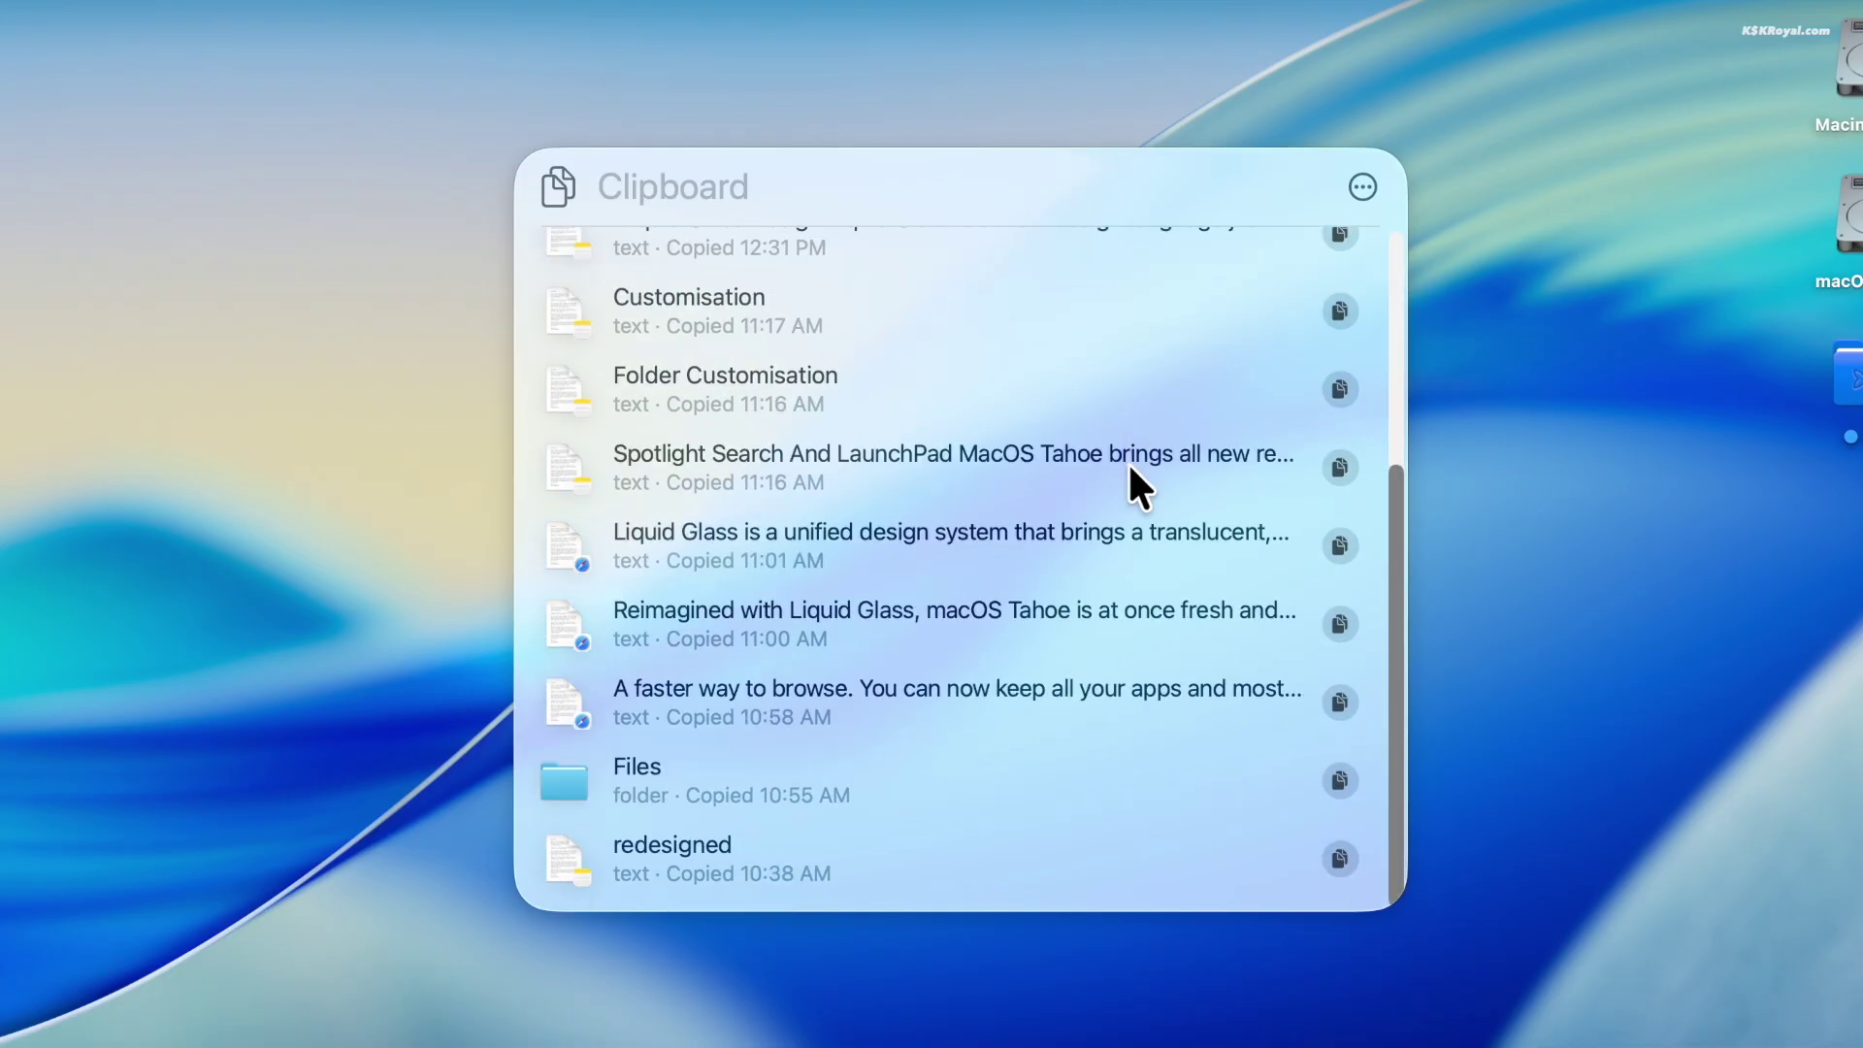
{"action": "scroll", "coordinate": [1130, 470], "scroll_direction": "up", "scroll_amount": 6}
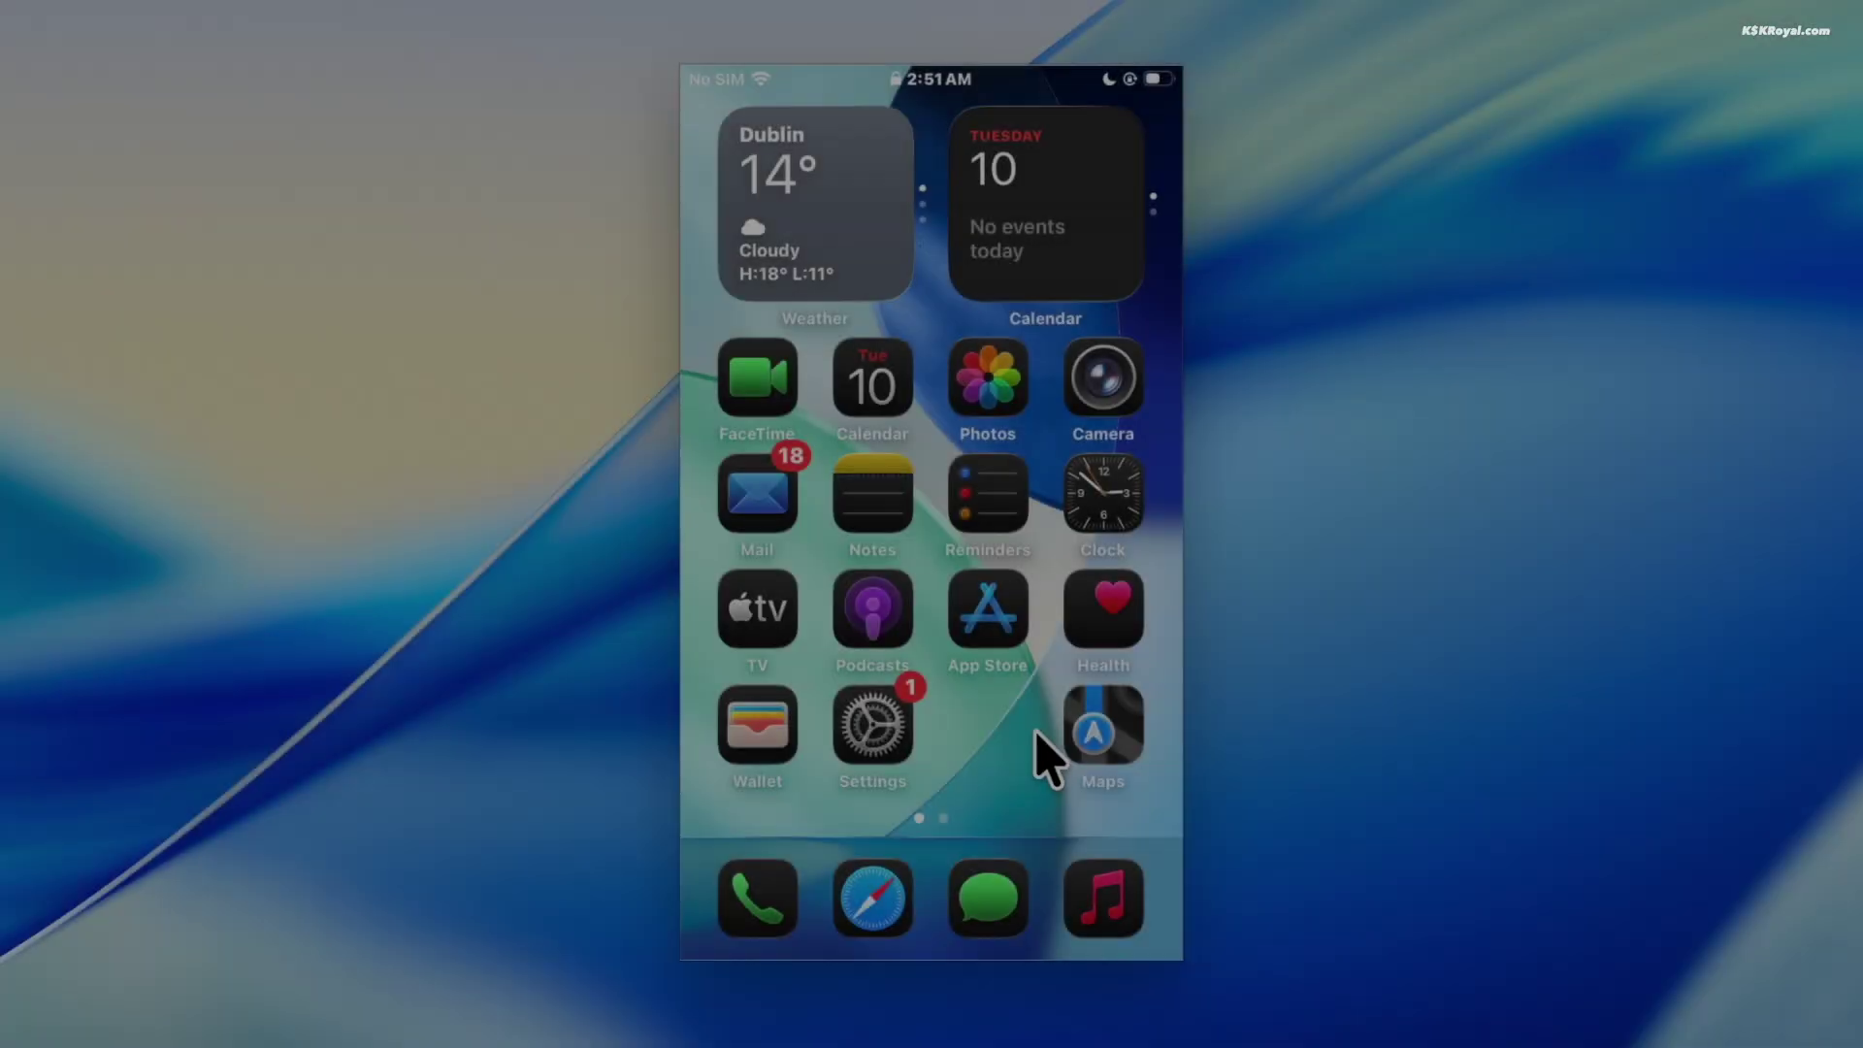
Swipe between mirrored iPhone home pages, then bring up the Customise icon options (Default, Dark, Clear, Tinted)
{"action": "scroll", "coordinate": [902, 695], "scroll_direction": "right", "scroll_amount": 5}
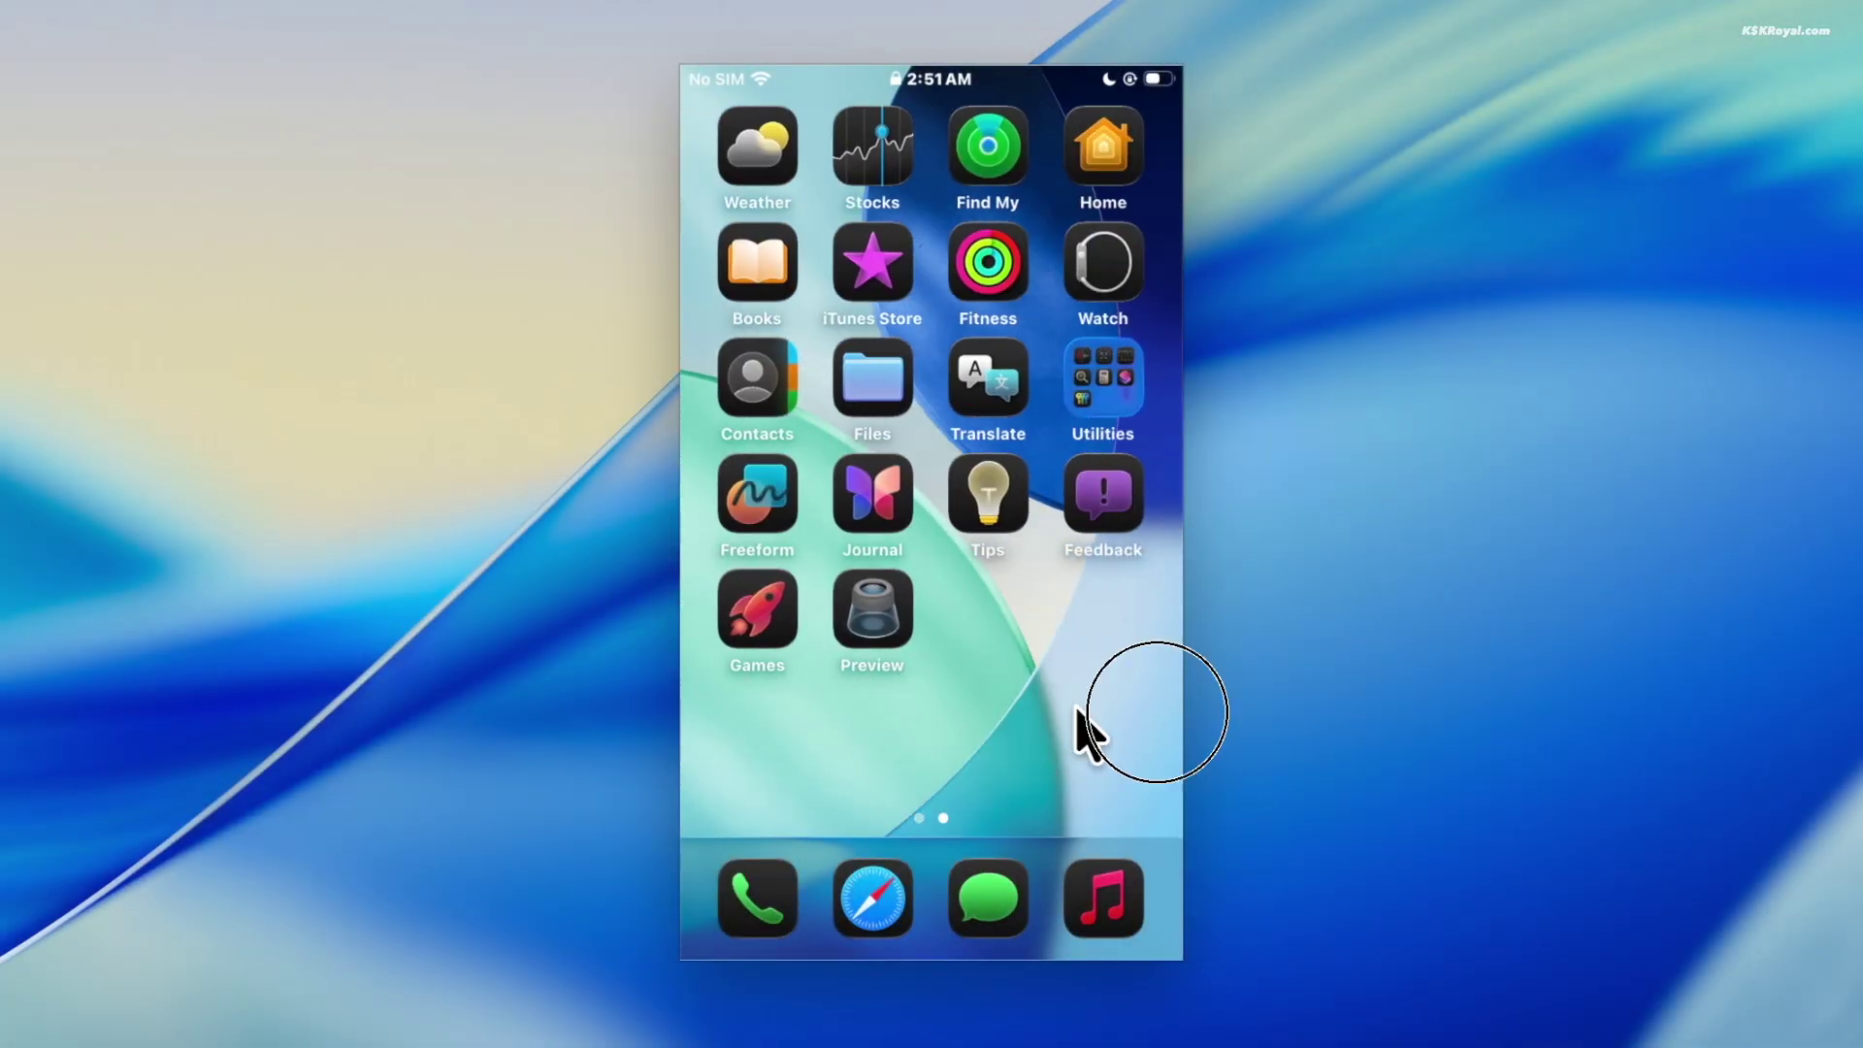
{"action": "scroll", "coordinate": [1086, 737], "scroll_direction": "left", "scroll_amount": 5}
{"action": "mouse_move", "coordinate": [963, 80]}
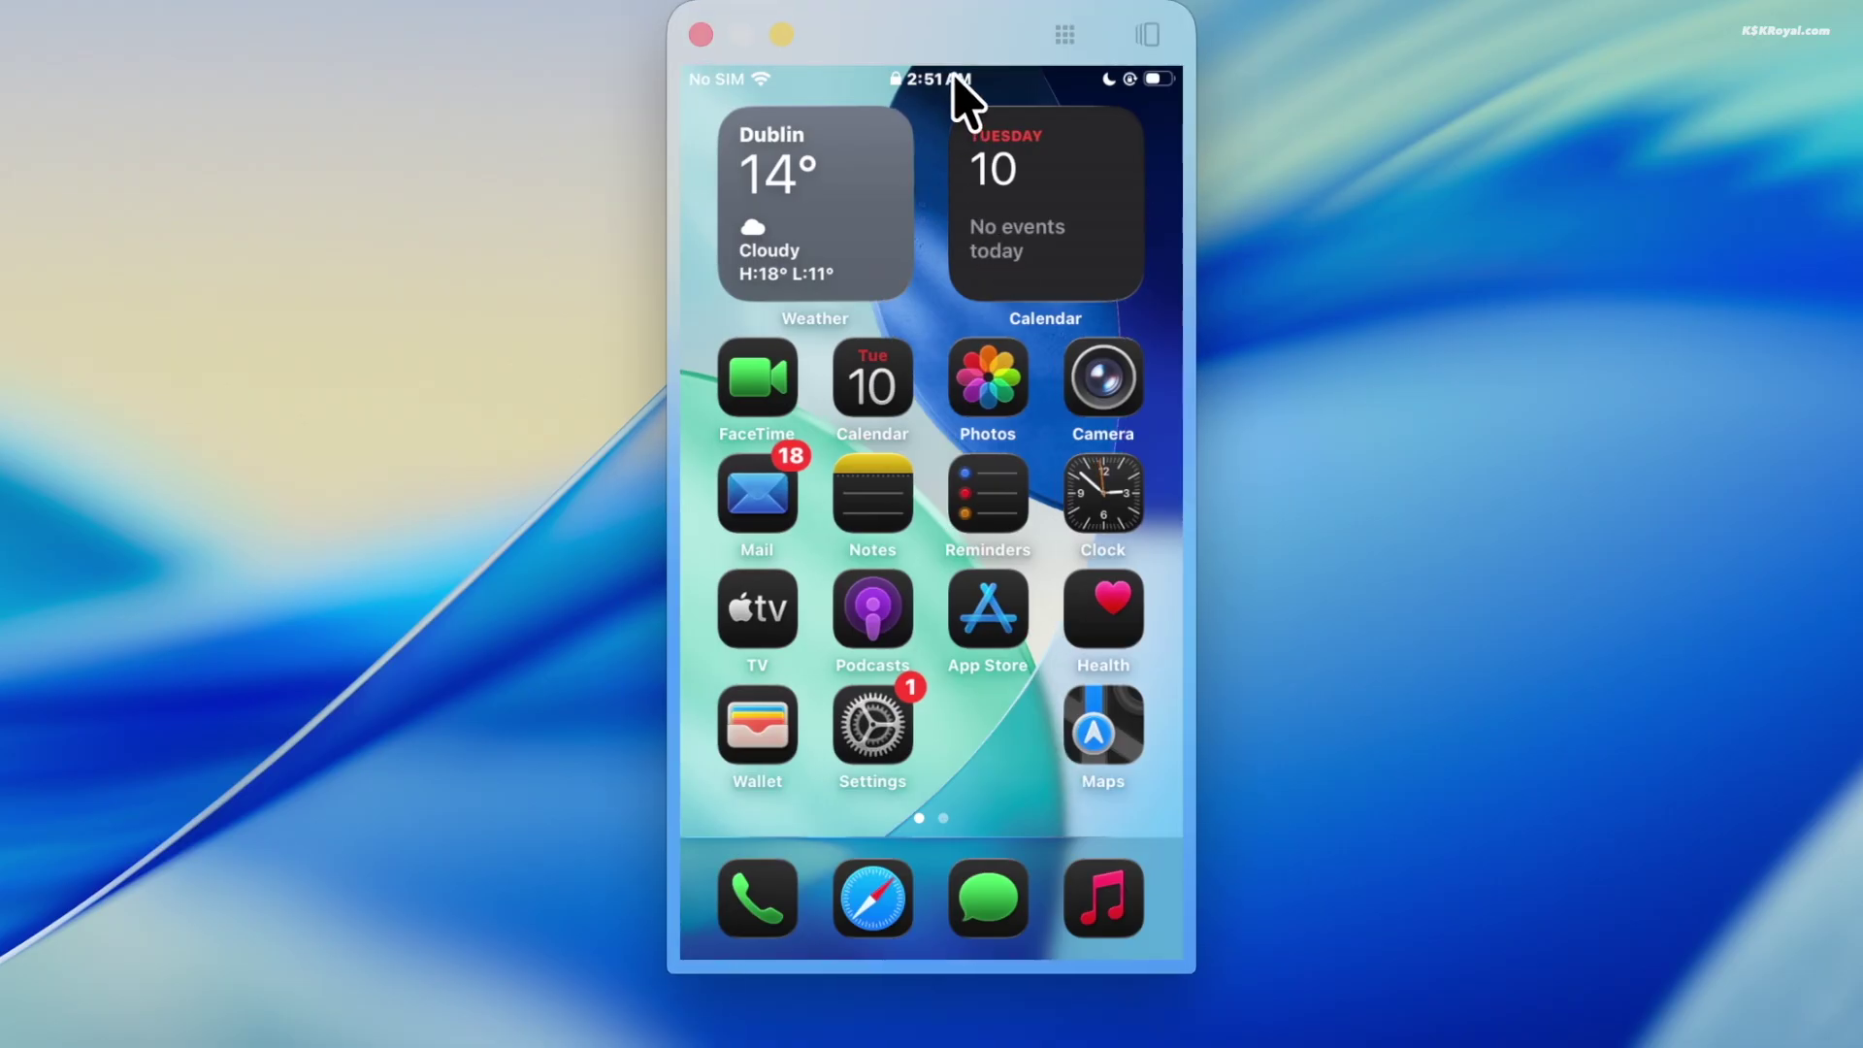
{"action": "left_click", "coordinate": [969, 116]}
{"action": "left_click", "coordinate": [1148, 88]}
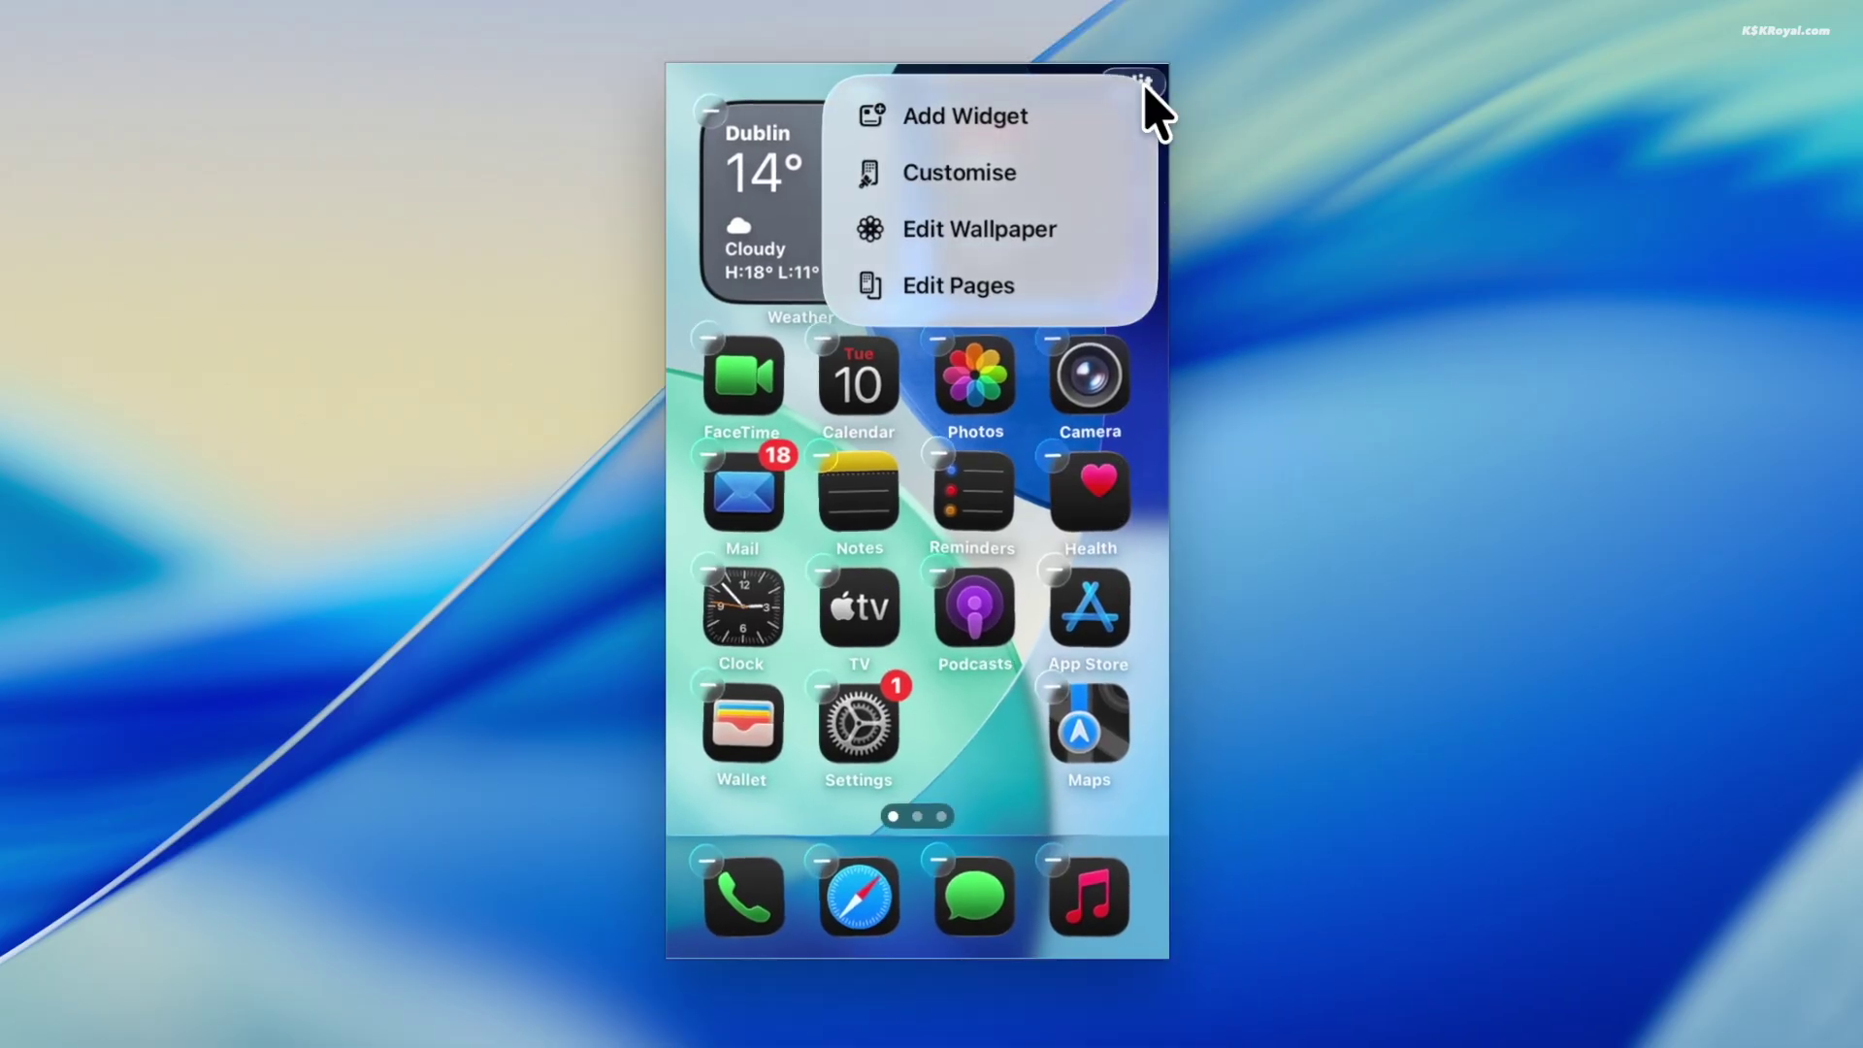
{"action": "left_click", "coordinate": [977, 173]}
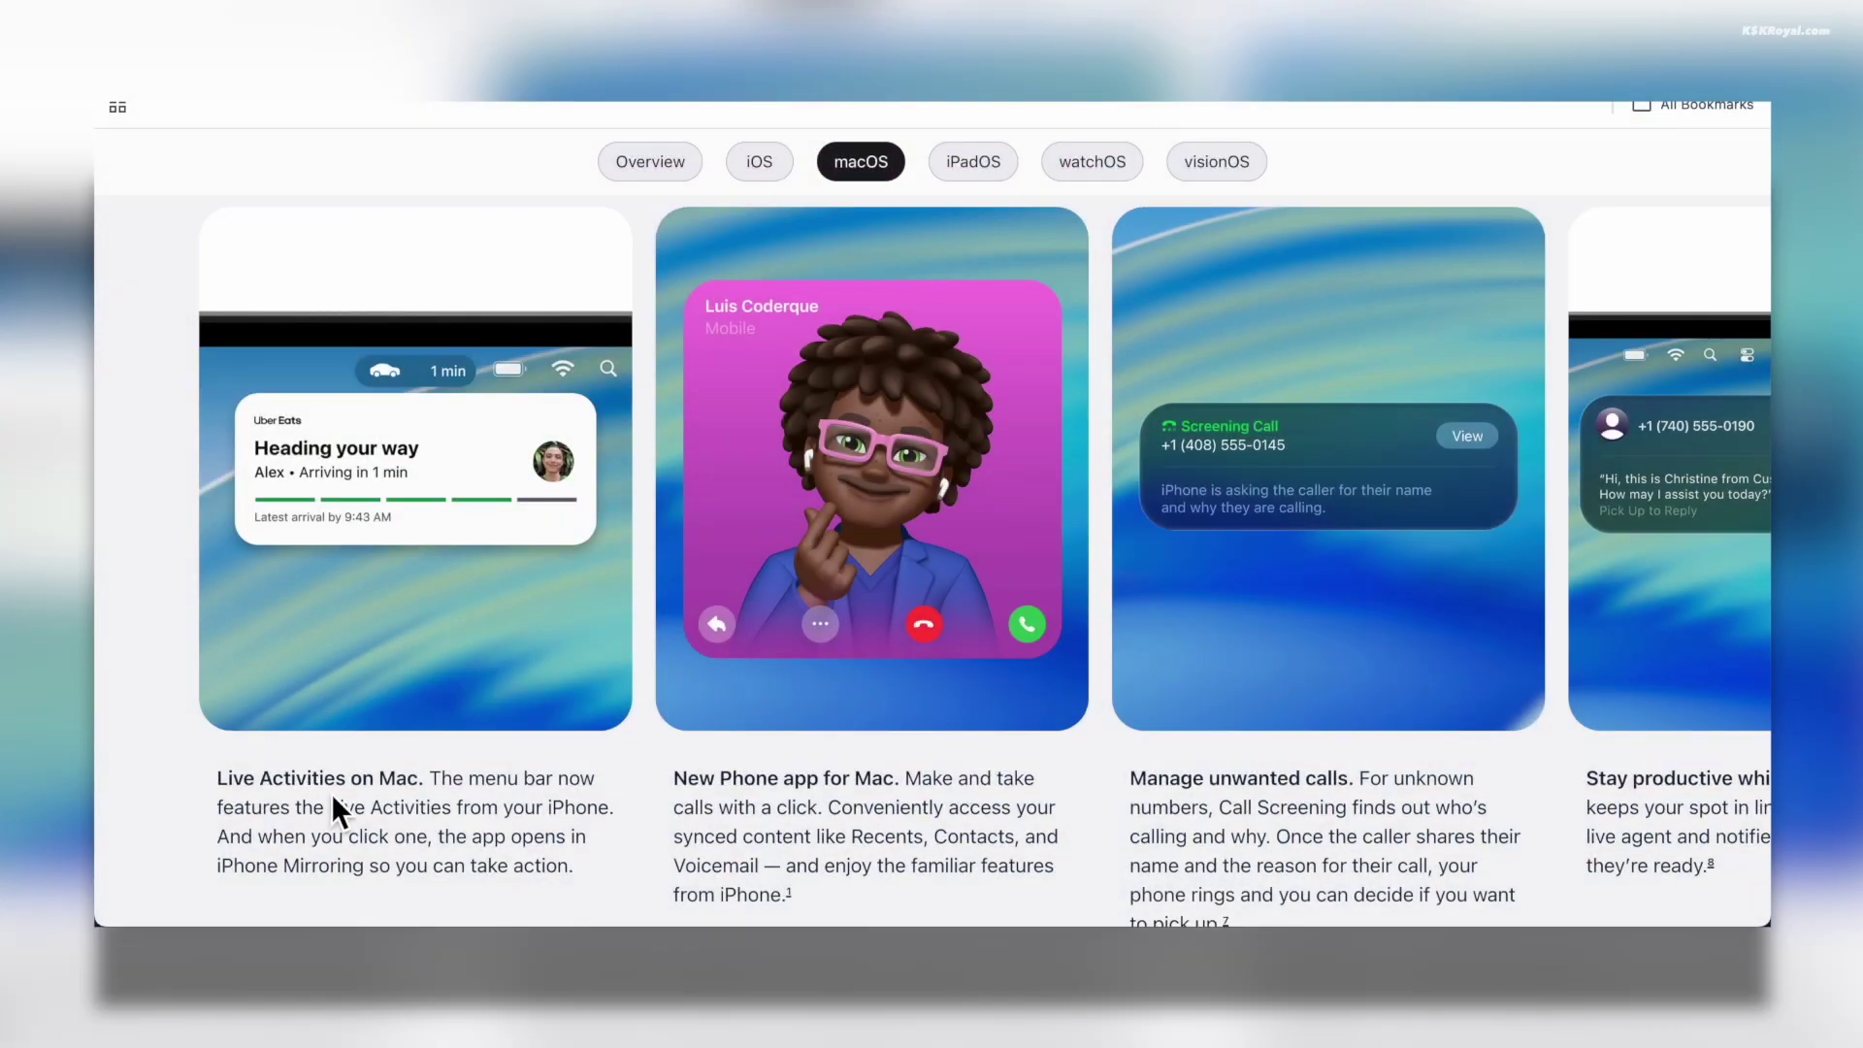
Highlight the Live Activities and New Phone app for Mac paragraphs, then search apps for 'pho'
{"action": "left_click", "coordinate": [217, 791]}
{"action": "left_click_drag", "start_coordinate": [217, 785], "coordinate": [580, 866]}
{"action": "left_click", "coordinate": [591, 807]}
{"action": "scroll", "coordinate": [591, 807], "scroll_direction": "right", "scroll_amount": 5}
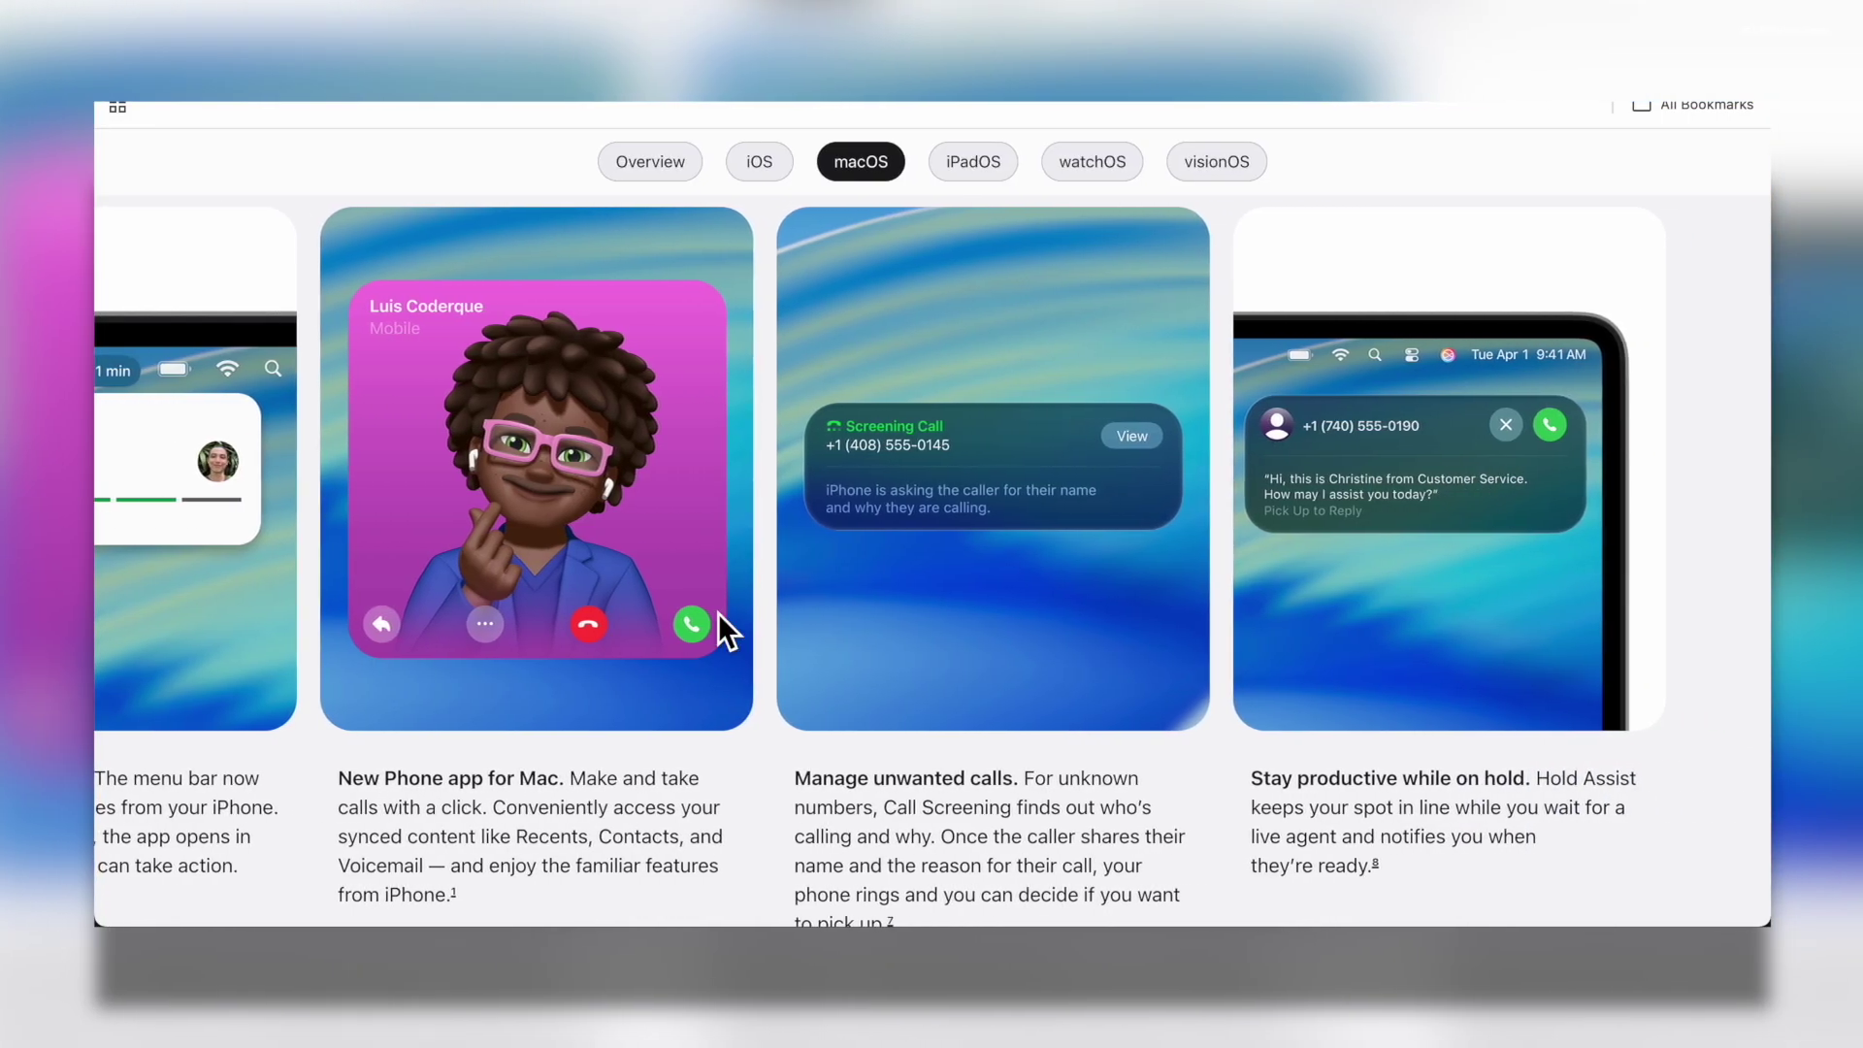
{"action": "triple_click", "coordinate": [561, 791]}
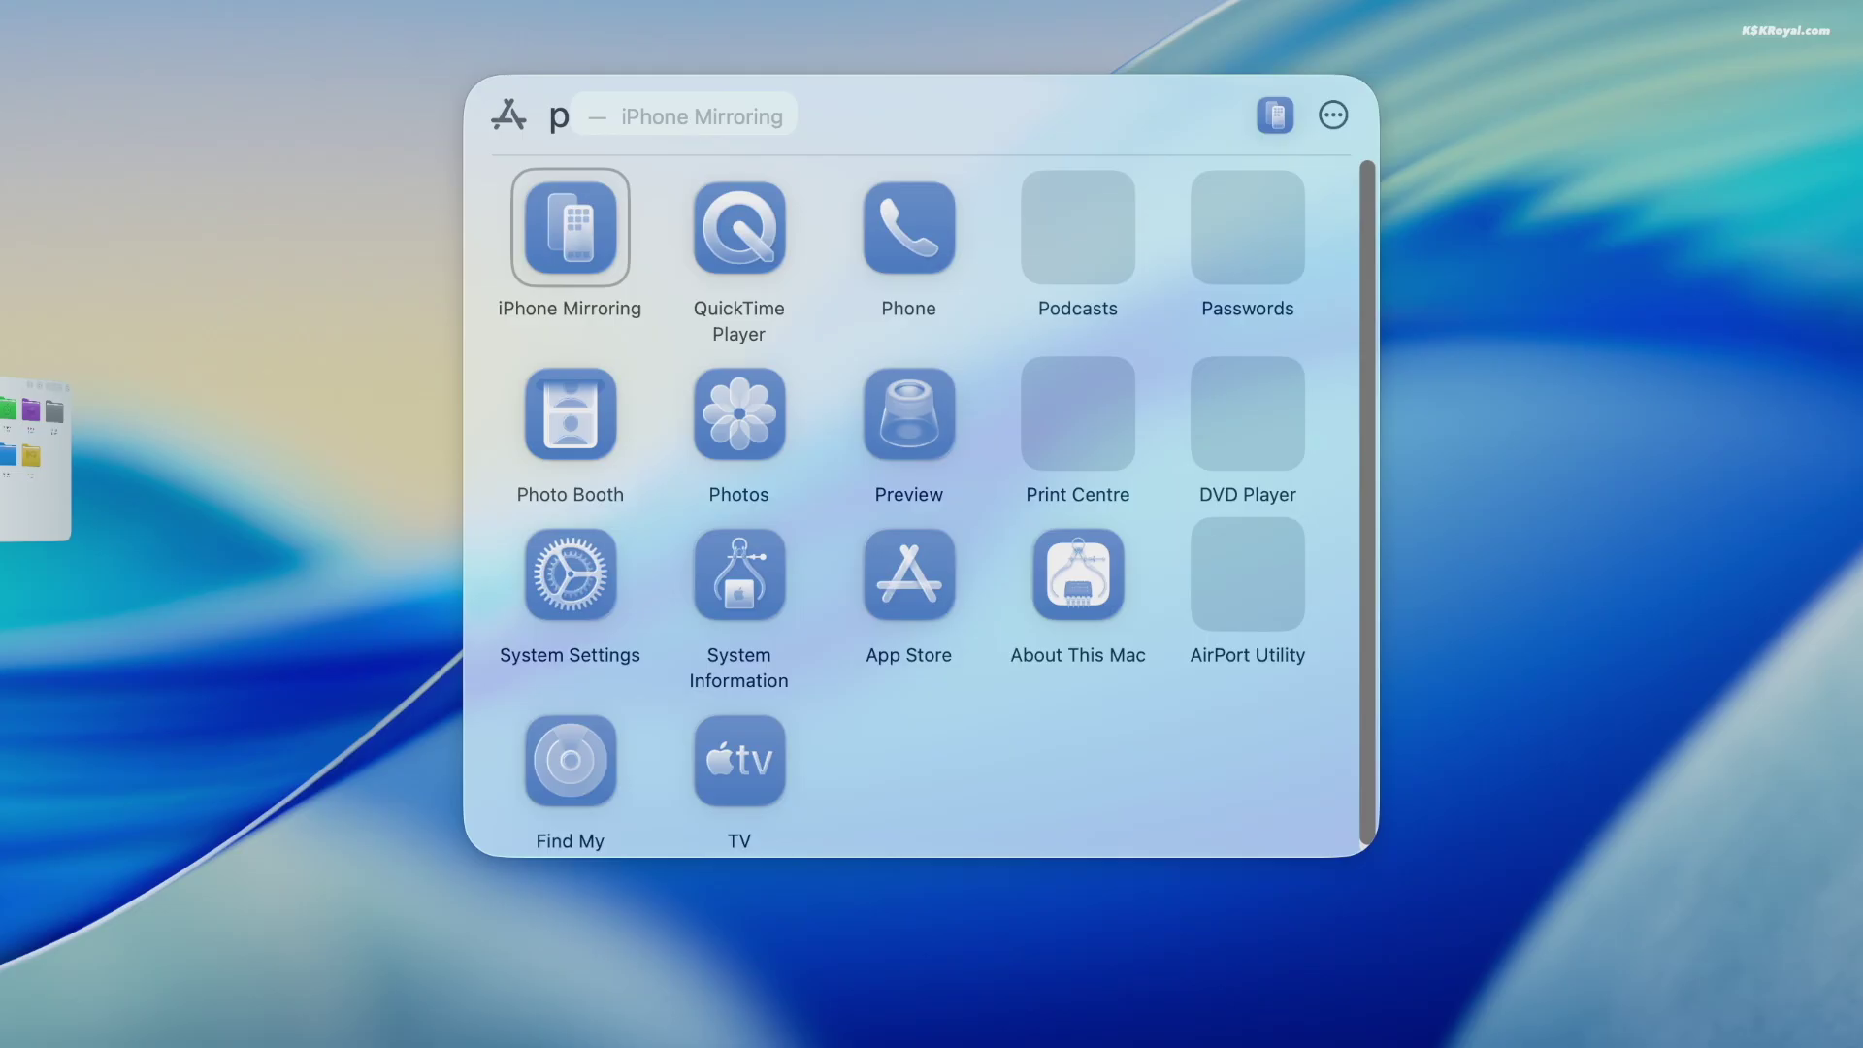
{"action": "type", "text": "ho"}
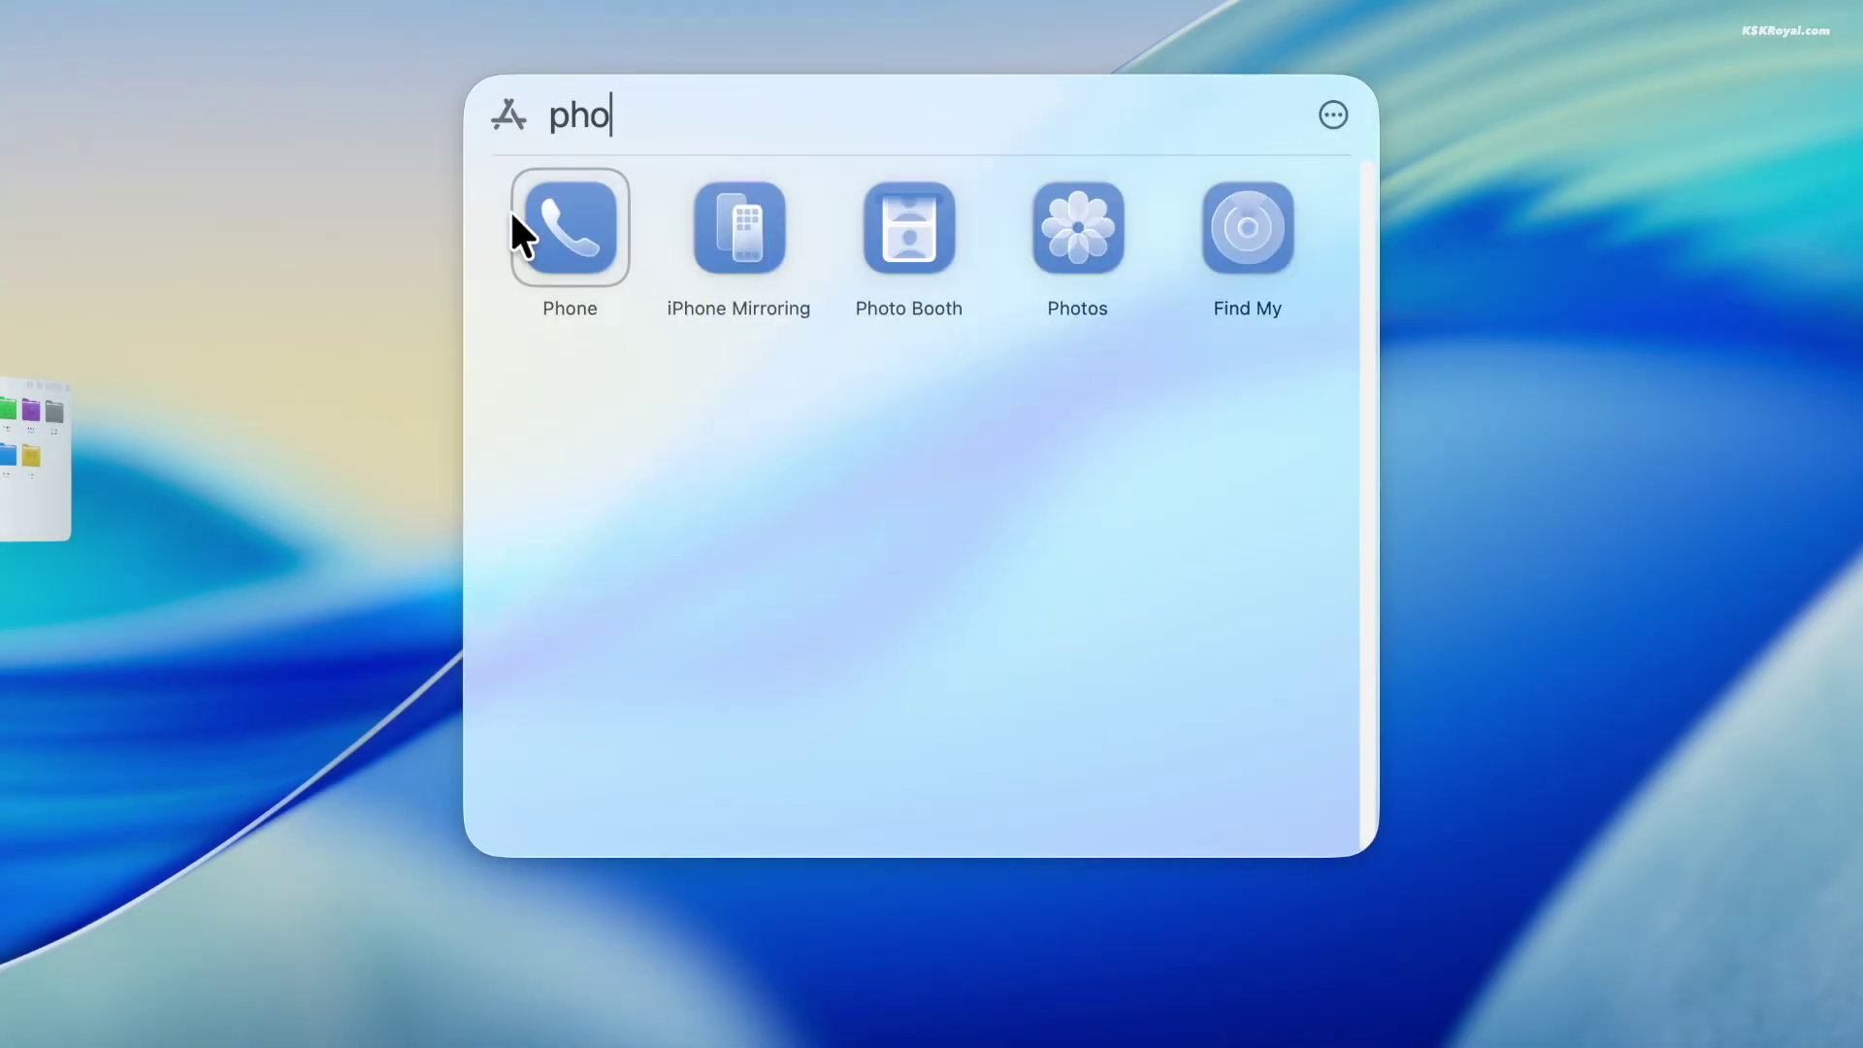
Launch Phone, filter Recents to Missed calls, enter selection mode, and show the dial keypad
{"action": "left_click", "coordinate": [544, 229]}
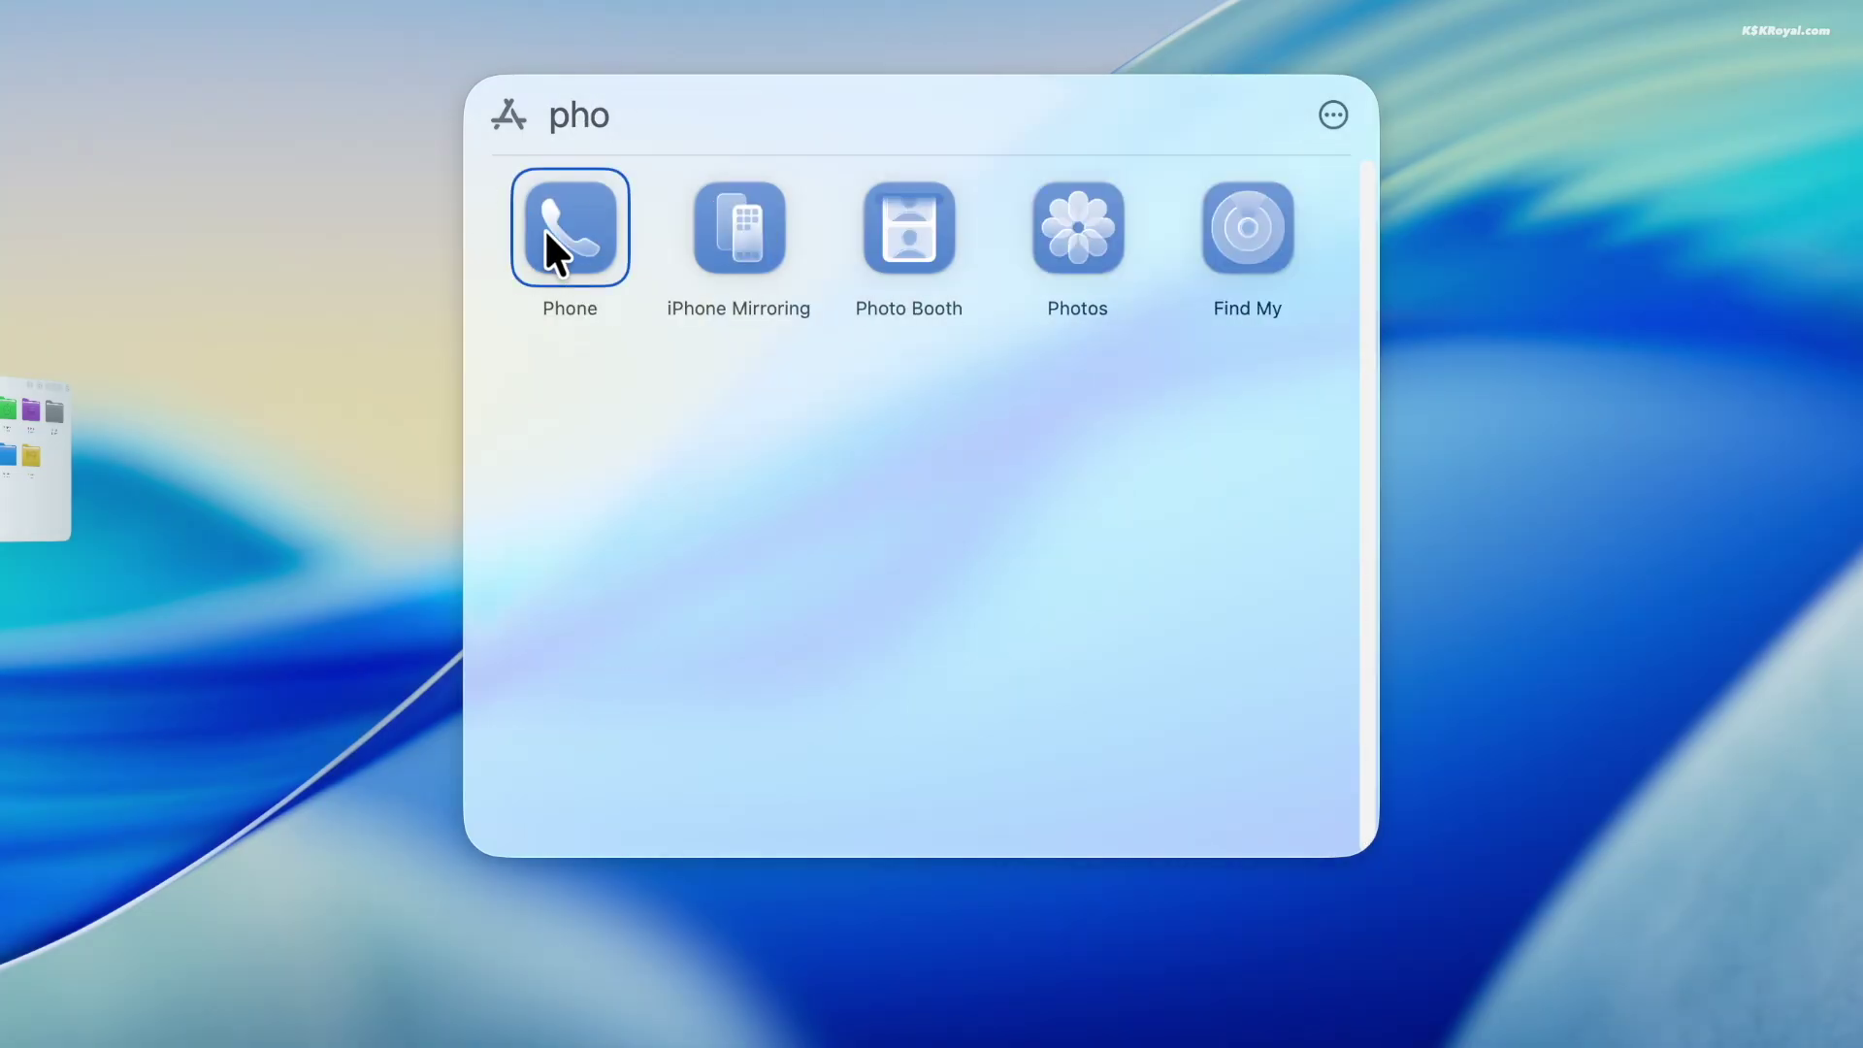
{"action": "left_click", "coordinate": [545, 229]}
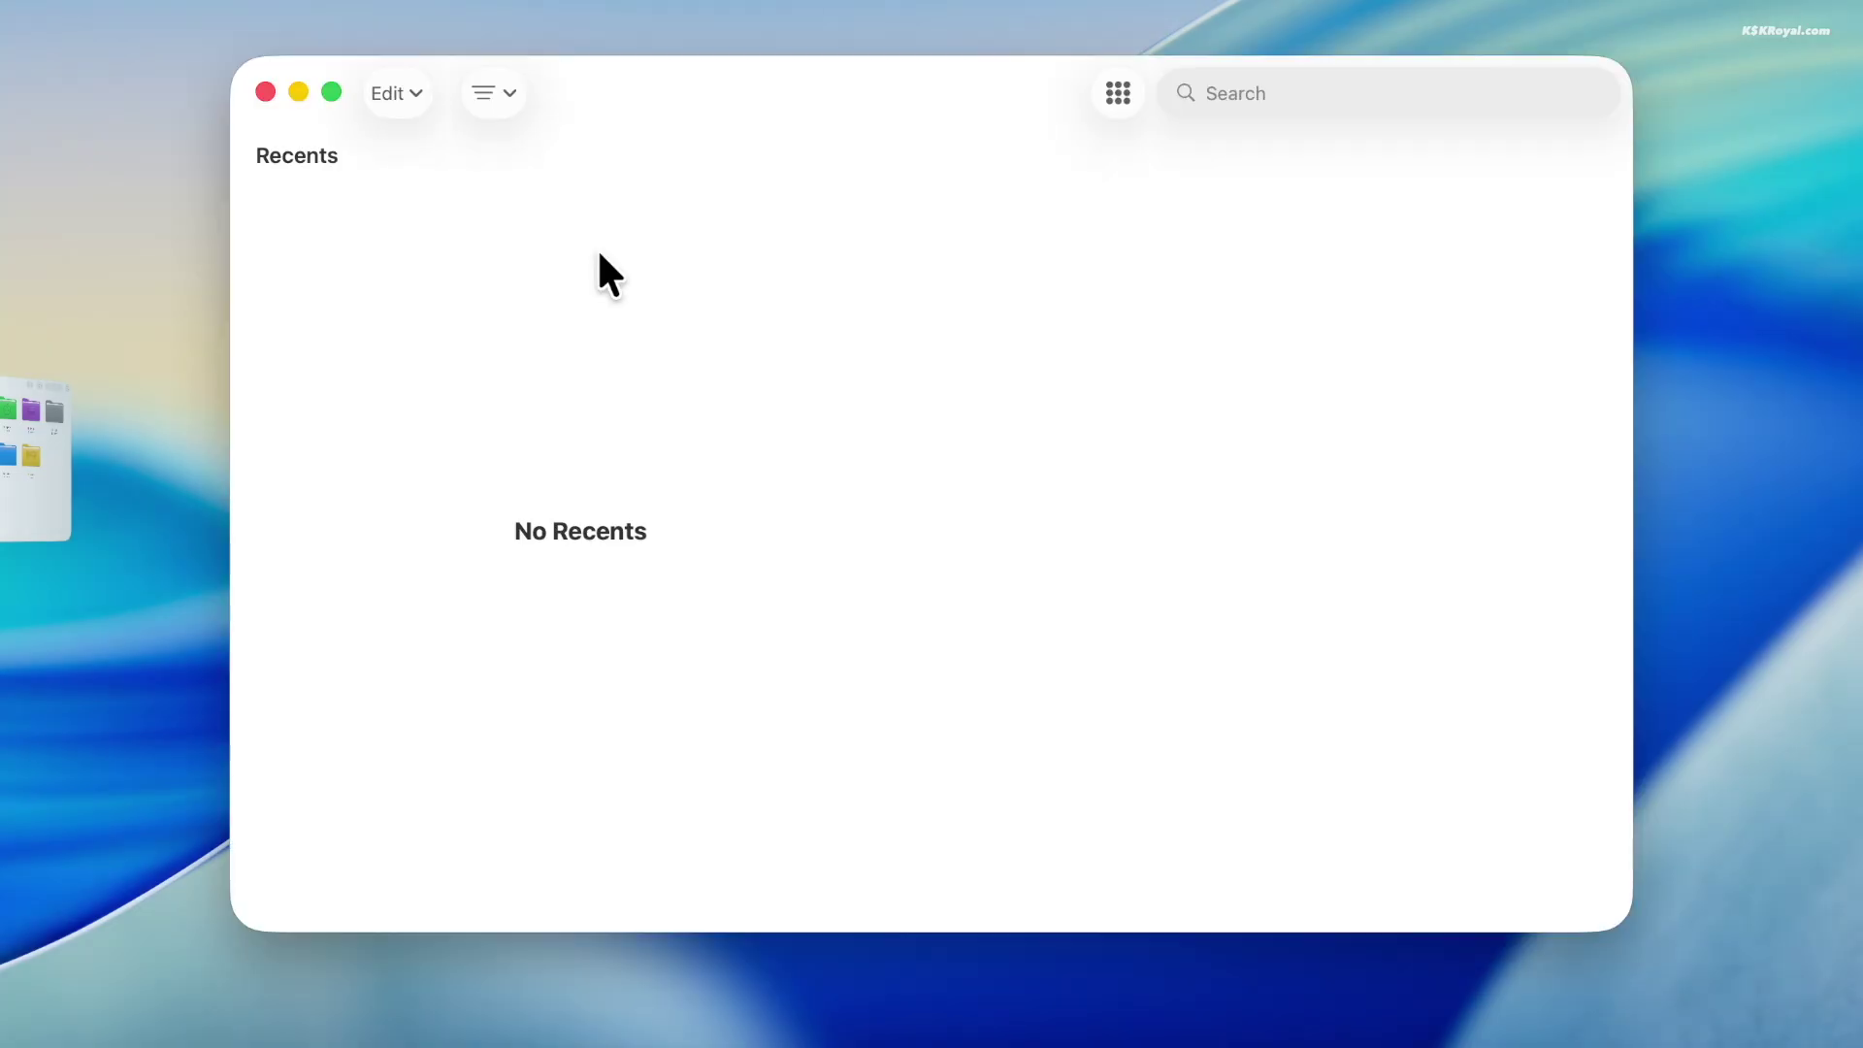
{"action": "left_click", "coordinate": [496, 90]}
{"action": "left_click", "coordinate": [518, 175]}
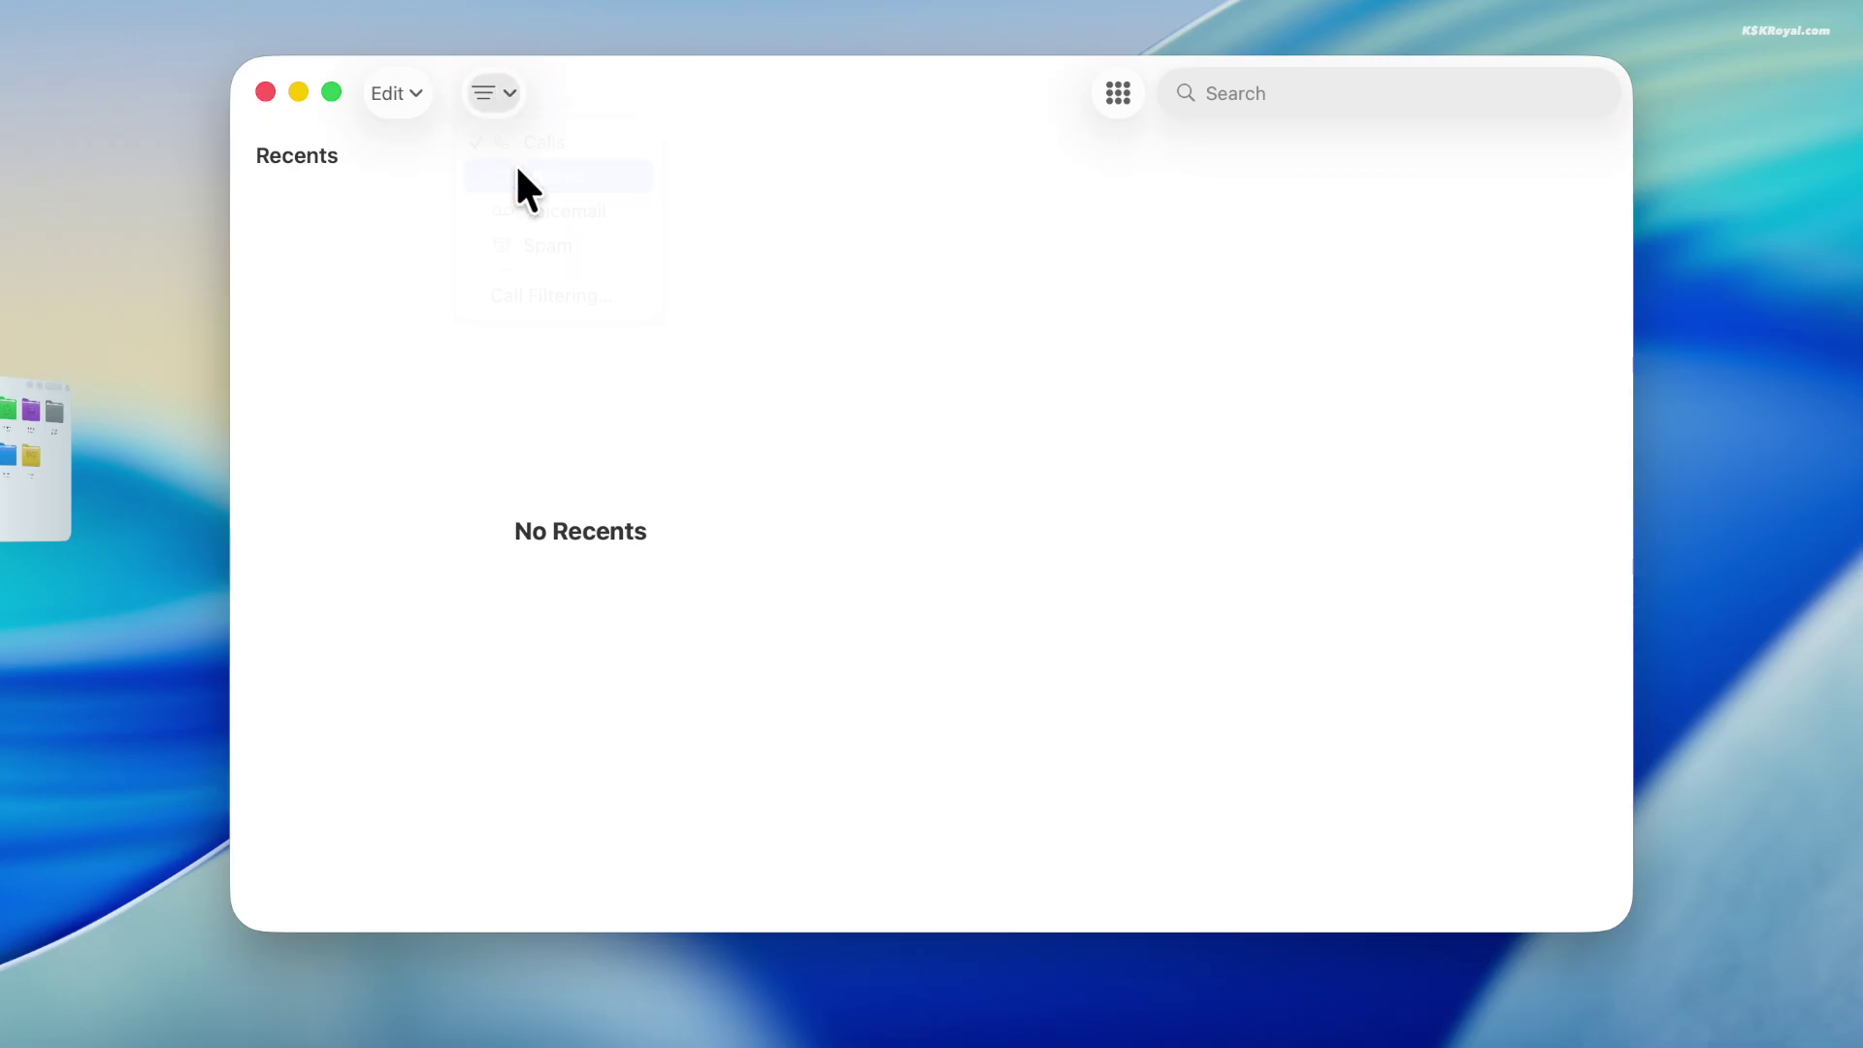
{"action": "left_click", "coordinate": [407, 91]}
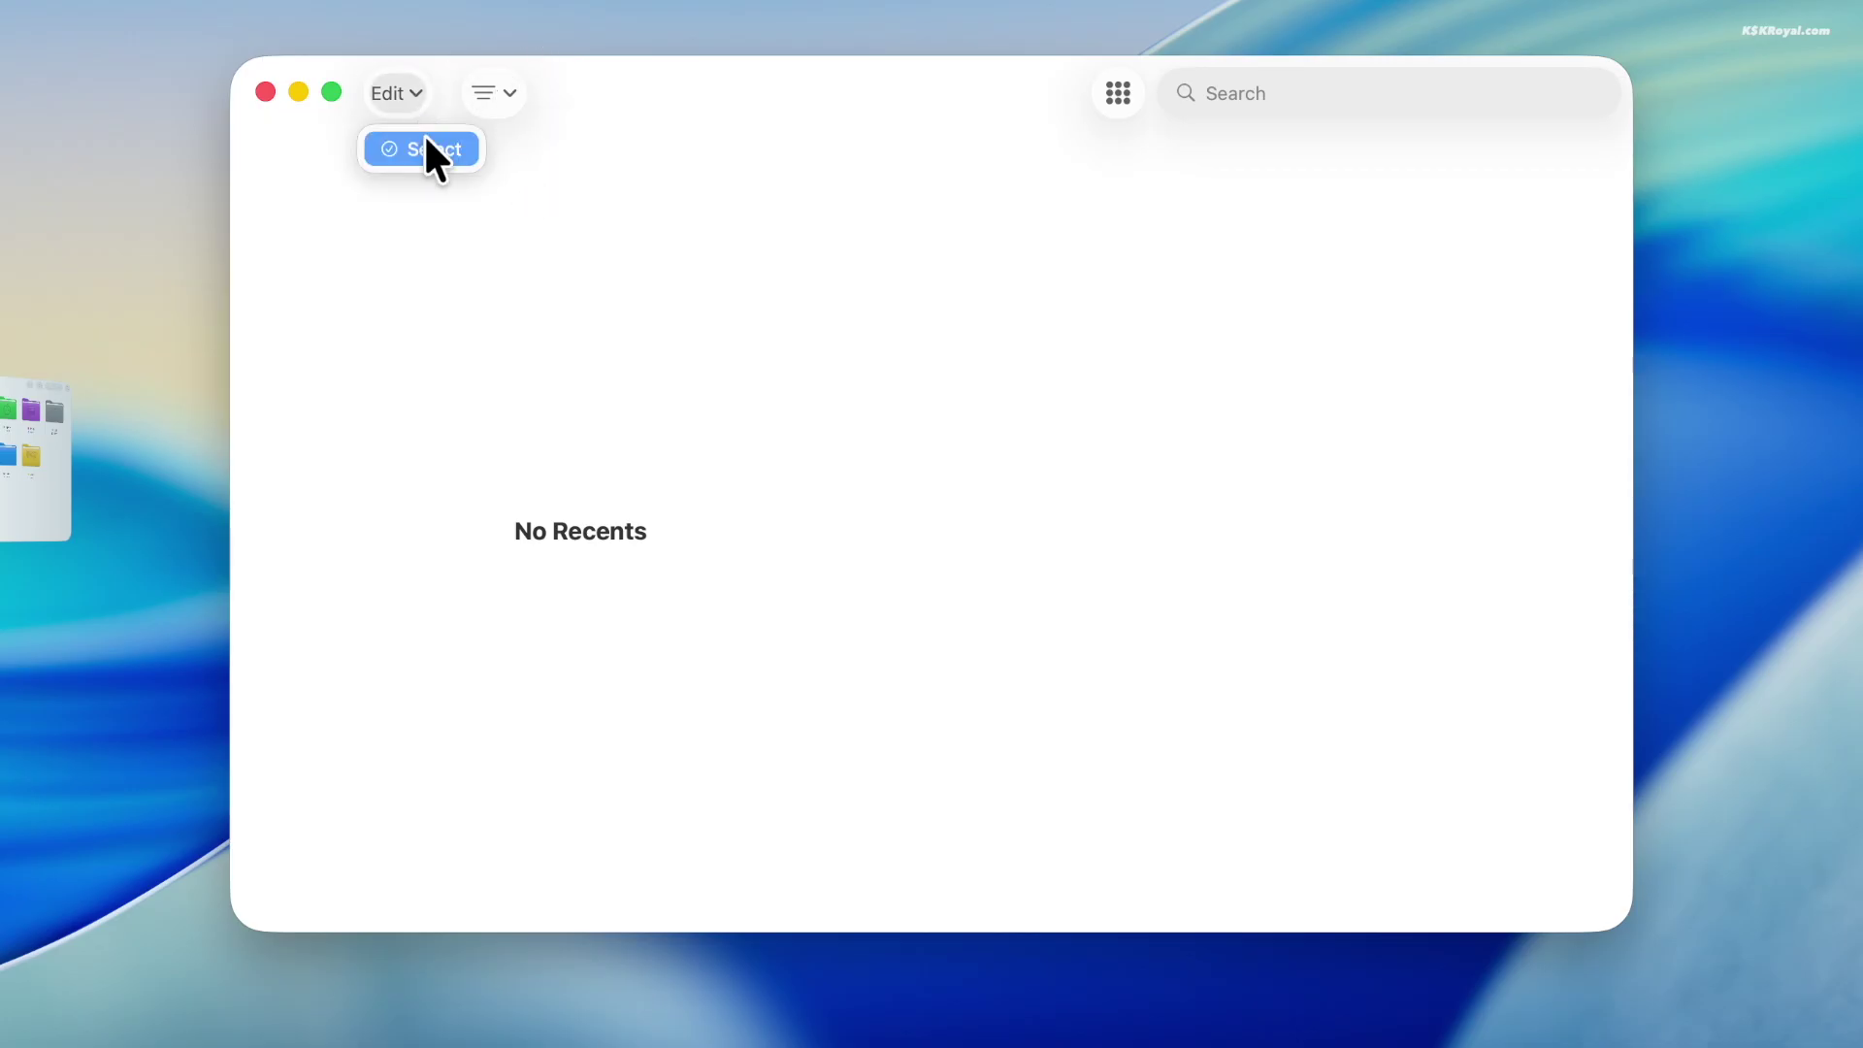
{"action": "left_click", "coordinate": [423, 138]}
{"action": "left_click", "coordinate": [1097, 97]}
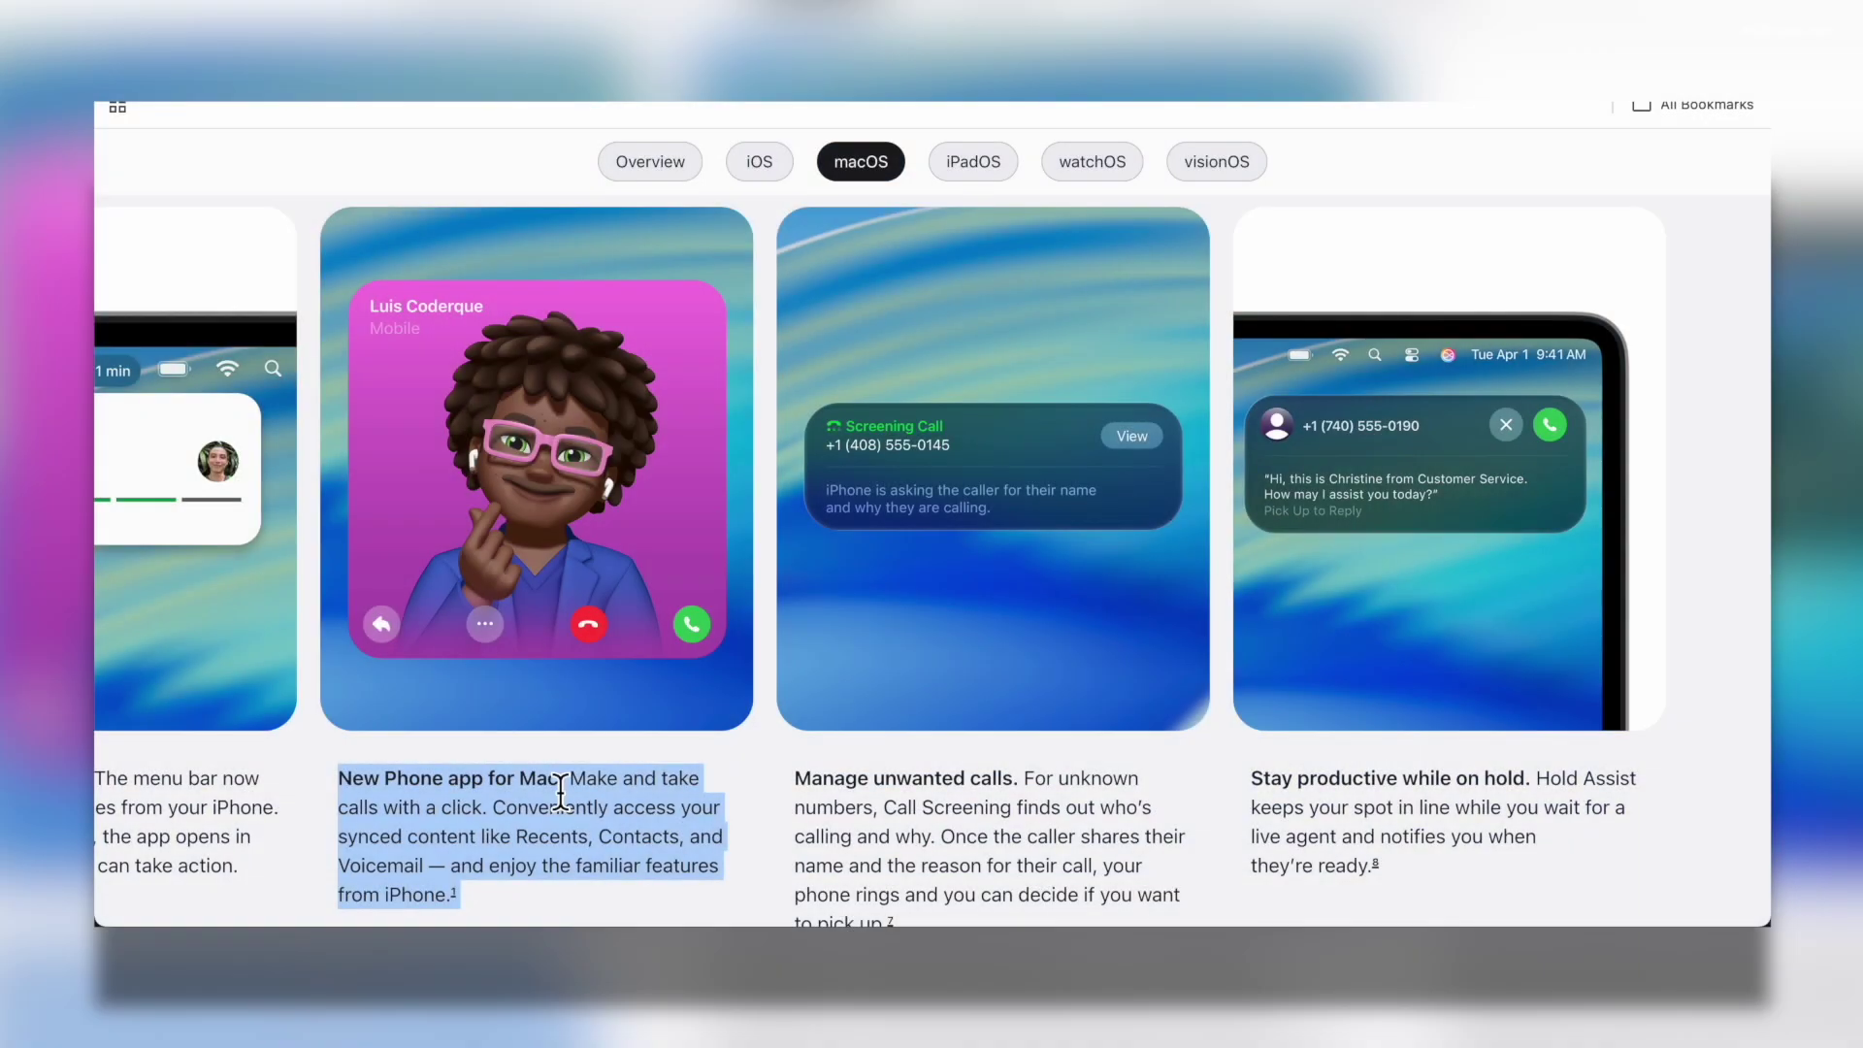
Select the unwanted-calls and on-hold paragraphs, then dial a long number on Phone's keypad
{"action": "triple_click", "coordinate": [919, 837]}
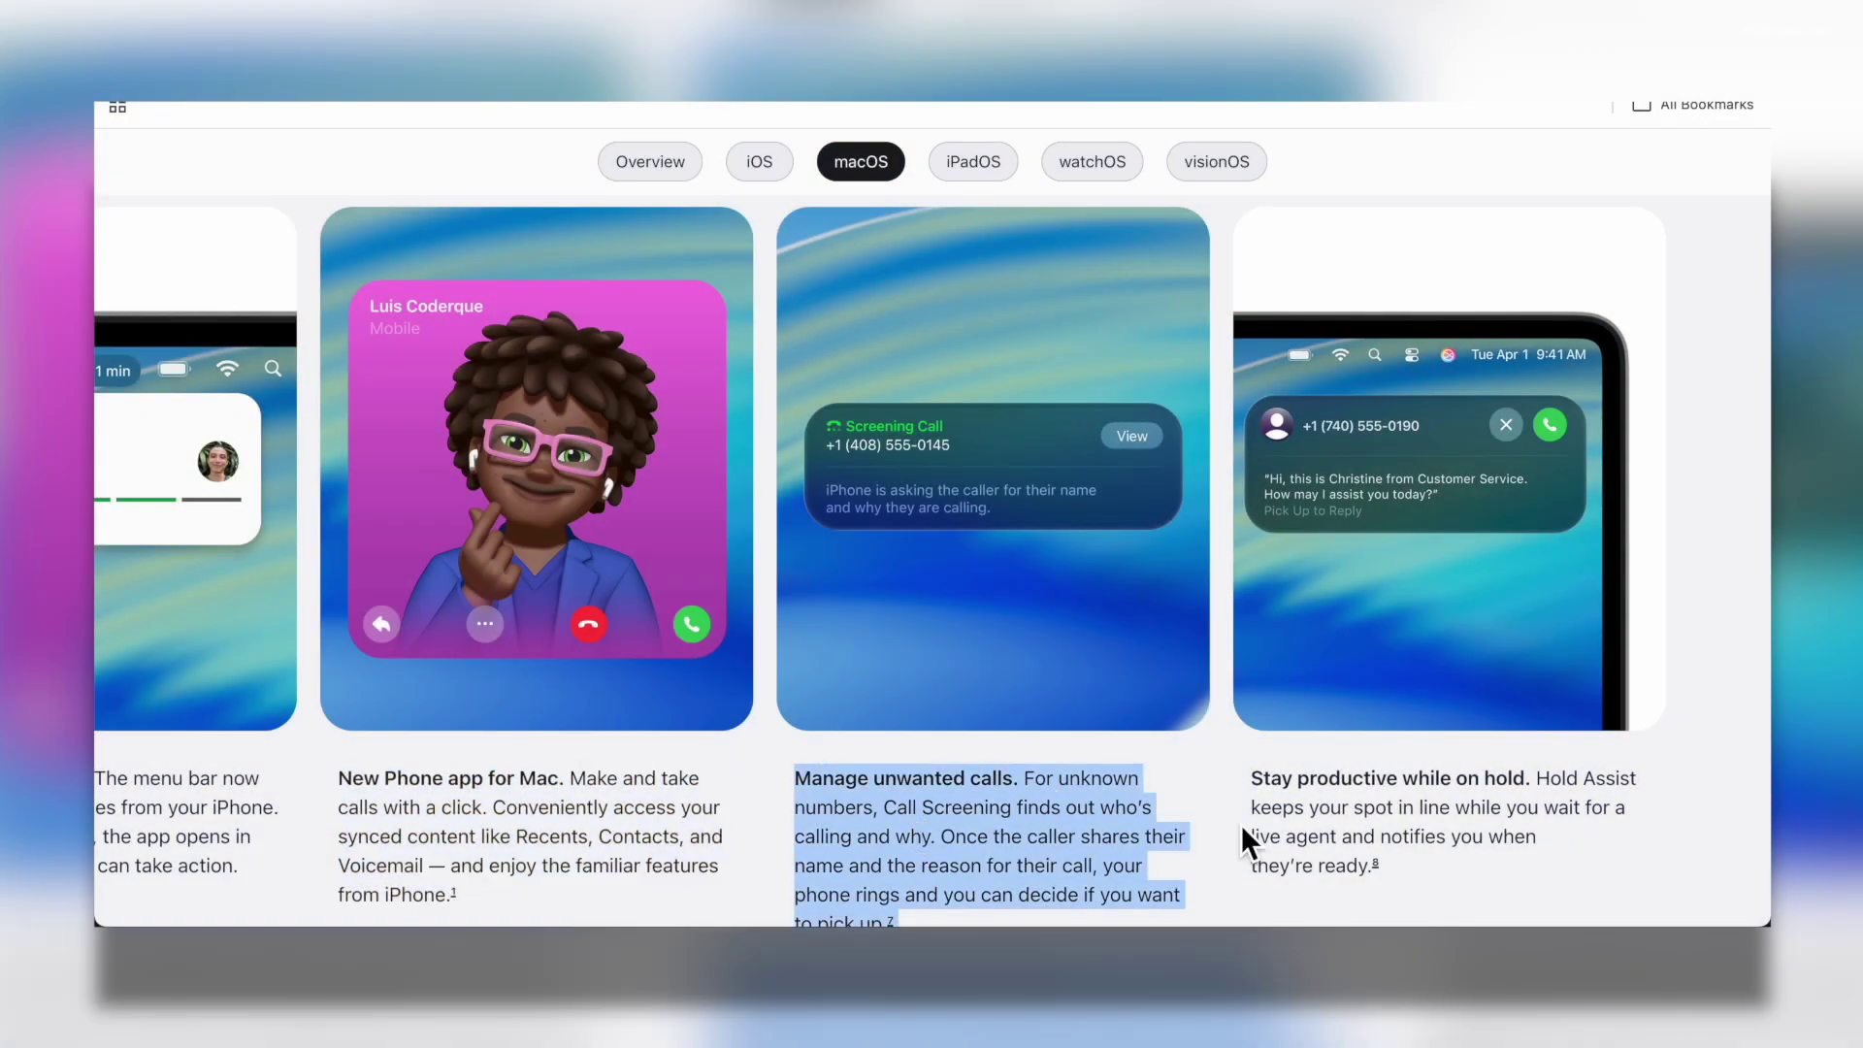
{"action": "triple_click", "coordinate": [1357, 841]}
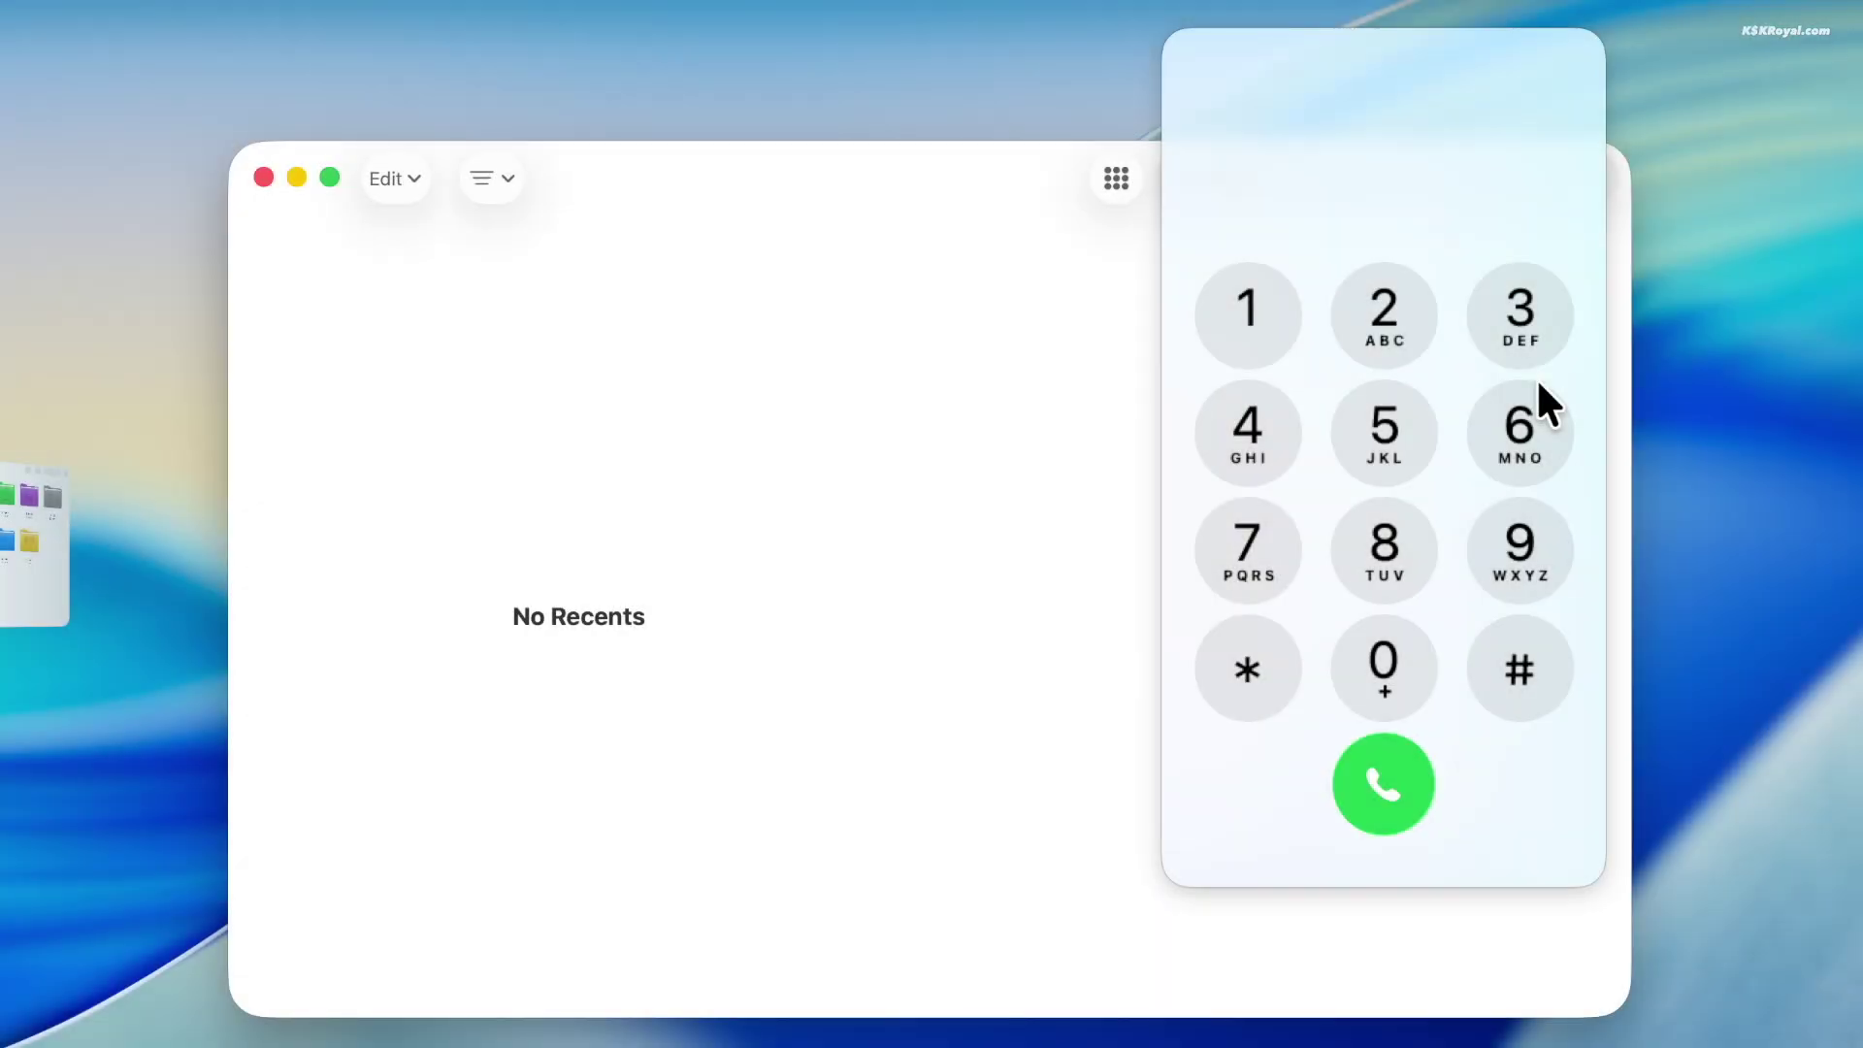
{"action": "left_click", "coordinate": [1393, 335]}
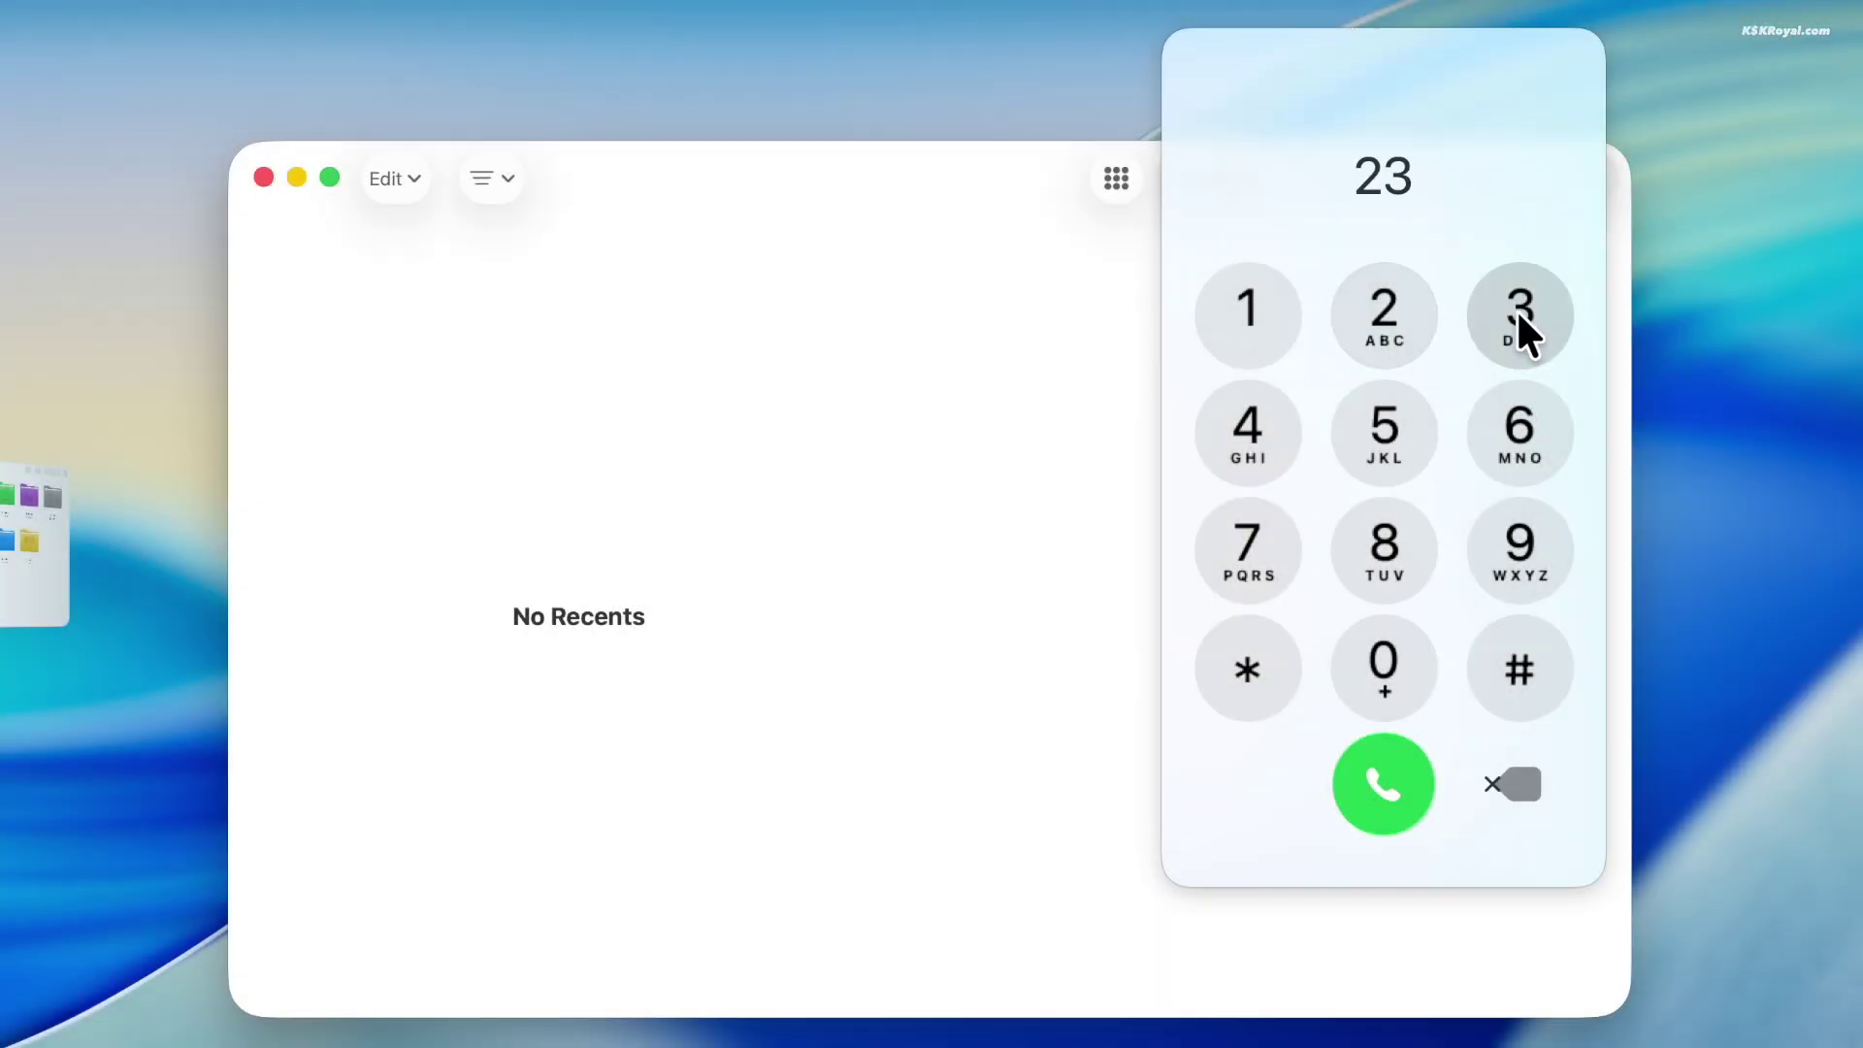
{"action": "left_click", "coordinate": [1509, 583]}
{"action": "left_click", "coordinate": [1509, 582]}
{"action": "left_click", "coordinate": [1412, 558]}
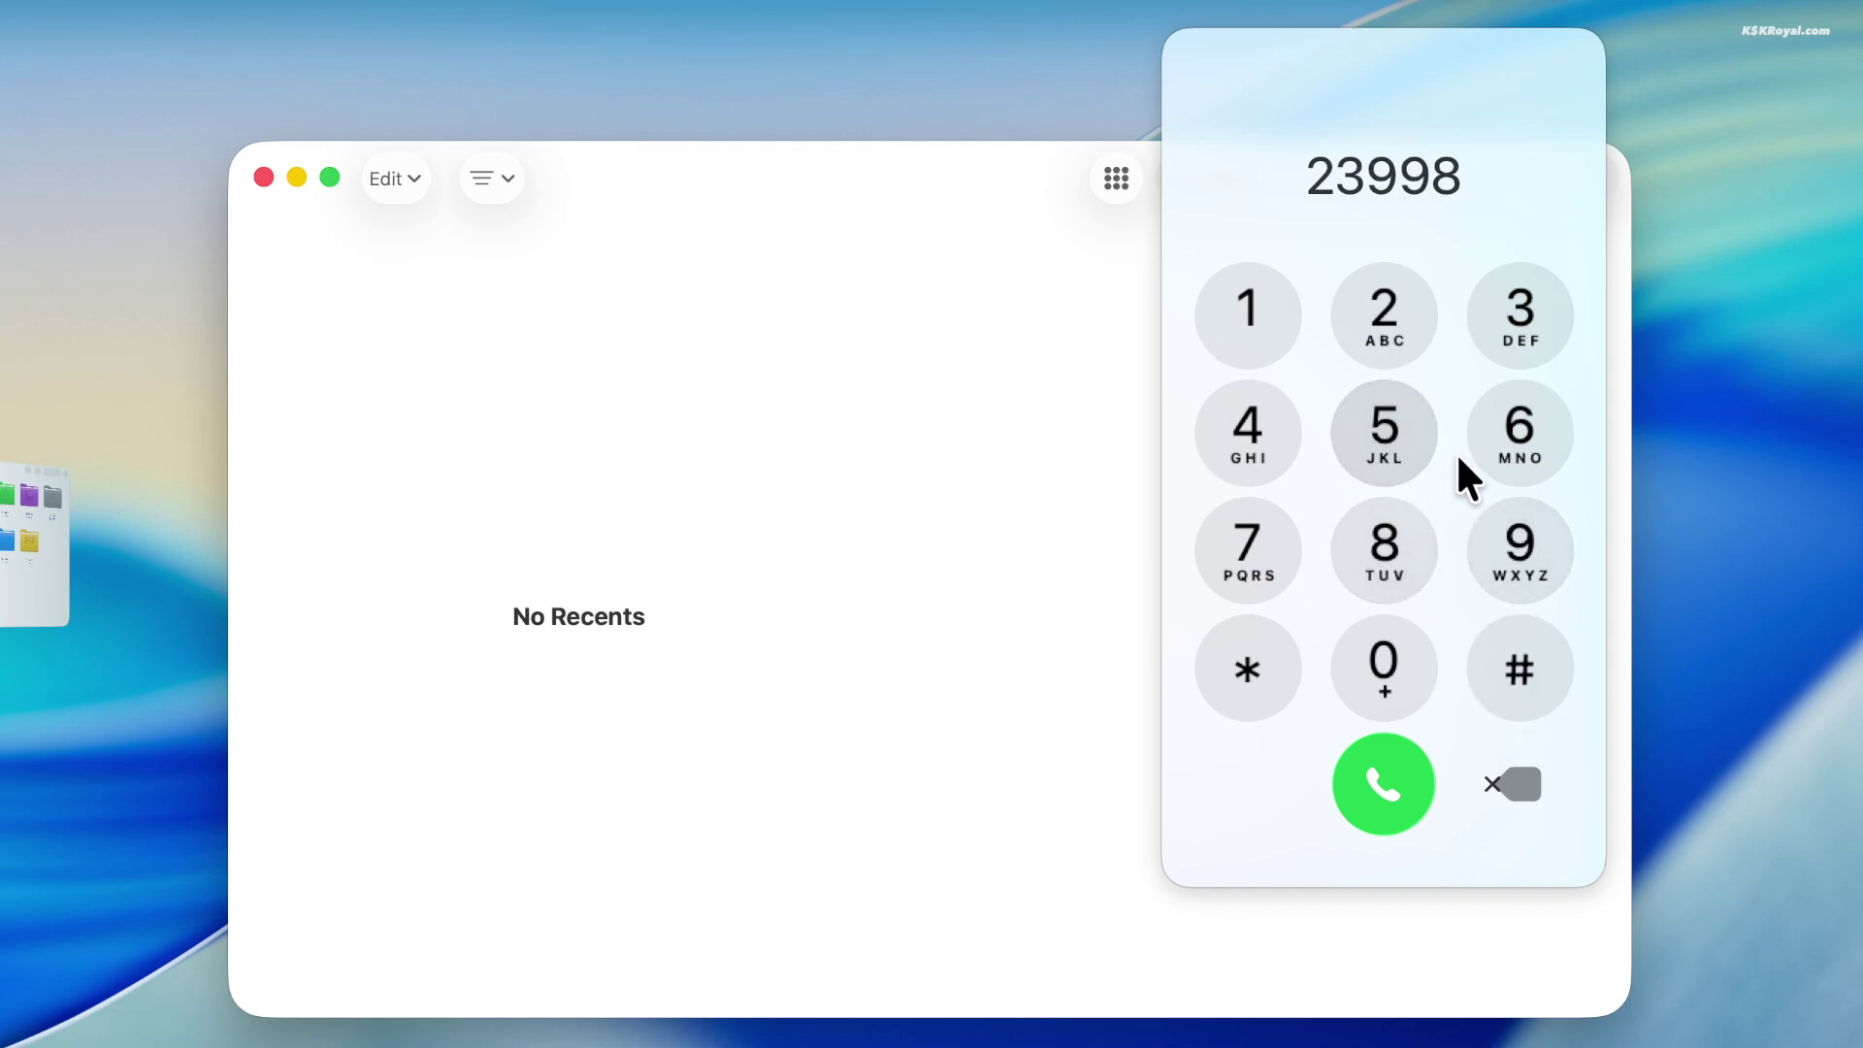
{"action": "left_click", "coordinate": [1514, 437]}
{"action": "left_click", "coordinate": [1225, 342]}
{"action": "left_click", "coordinate": [1398, 320]}
{"action": "left_click", "coordinate": [1484, 311]}
{"action": "left_click", "coordinate": [1292, 425]}
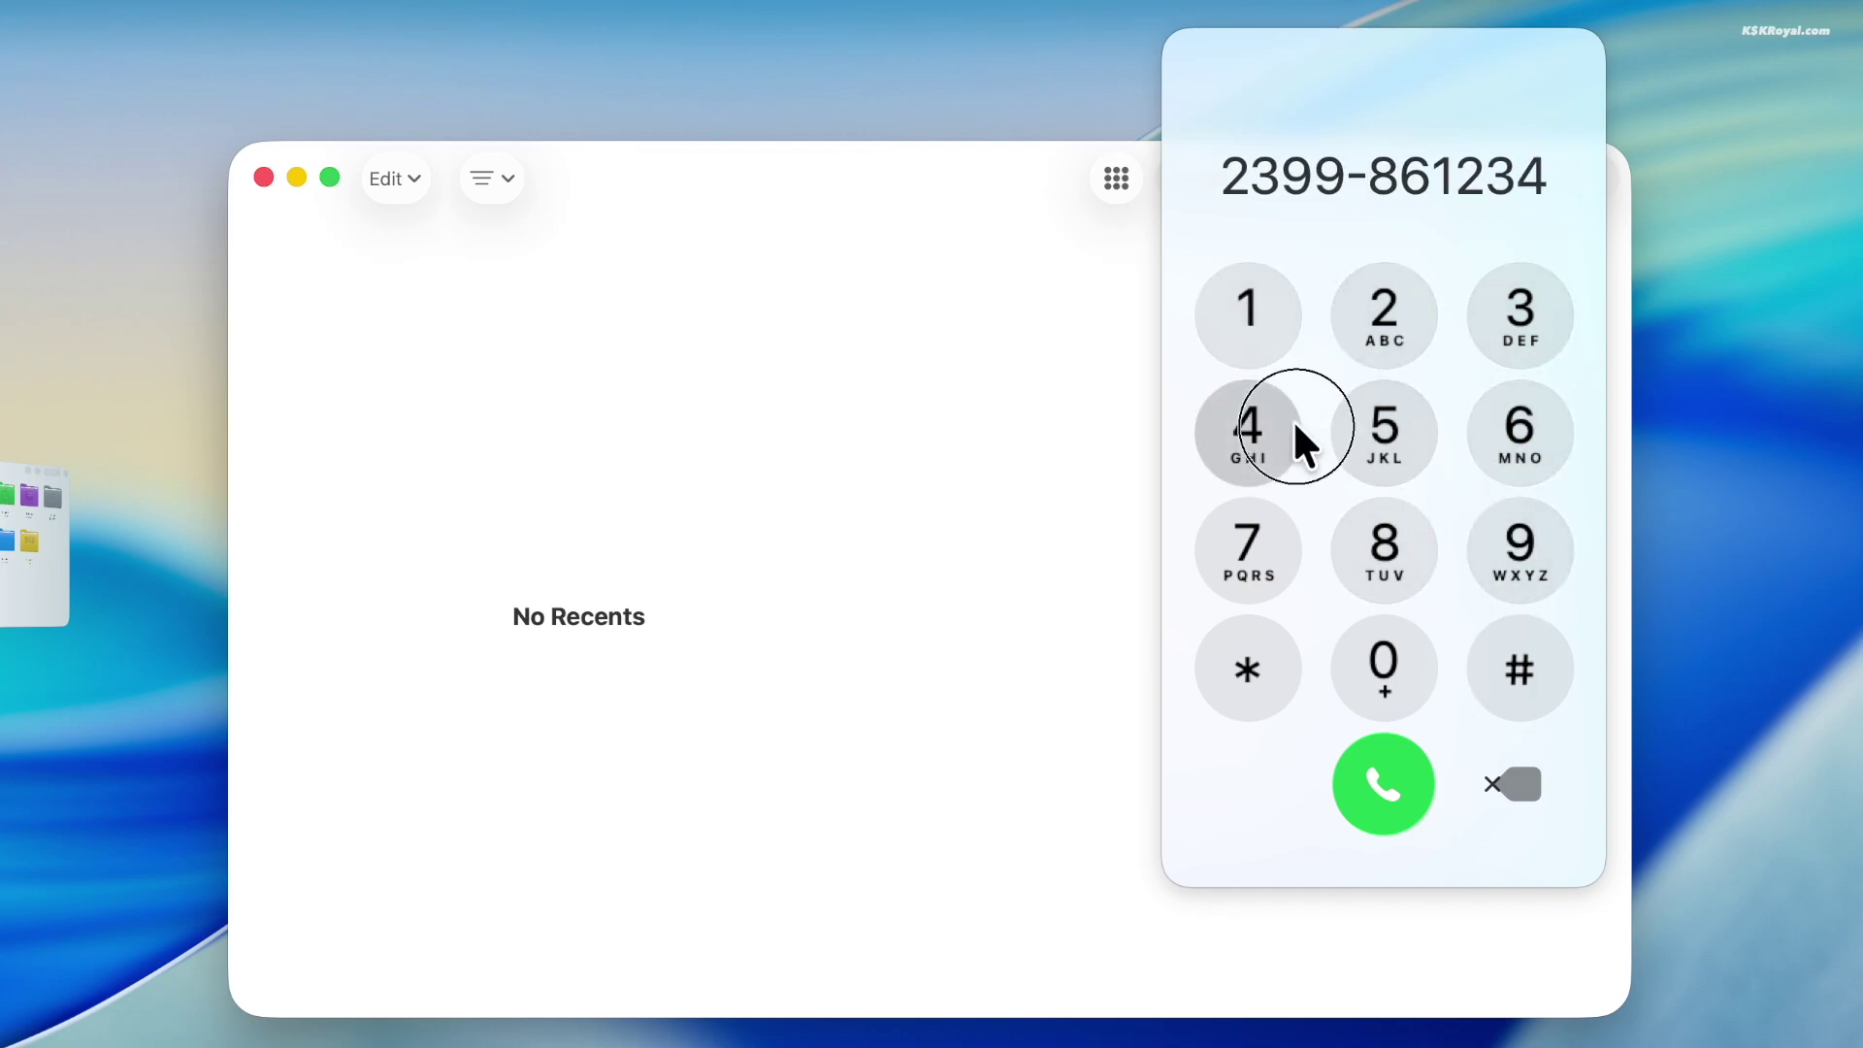
{"action": "left_click", "coordinate": [1550, 438]}
{"action": "left_click", "coordinate": [1551, 439]}
{"action": "left_click", "coordinate": [1505, 585]}
{"action": "left_click", "coordinate": [1505, 585]}
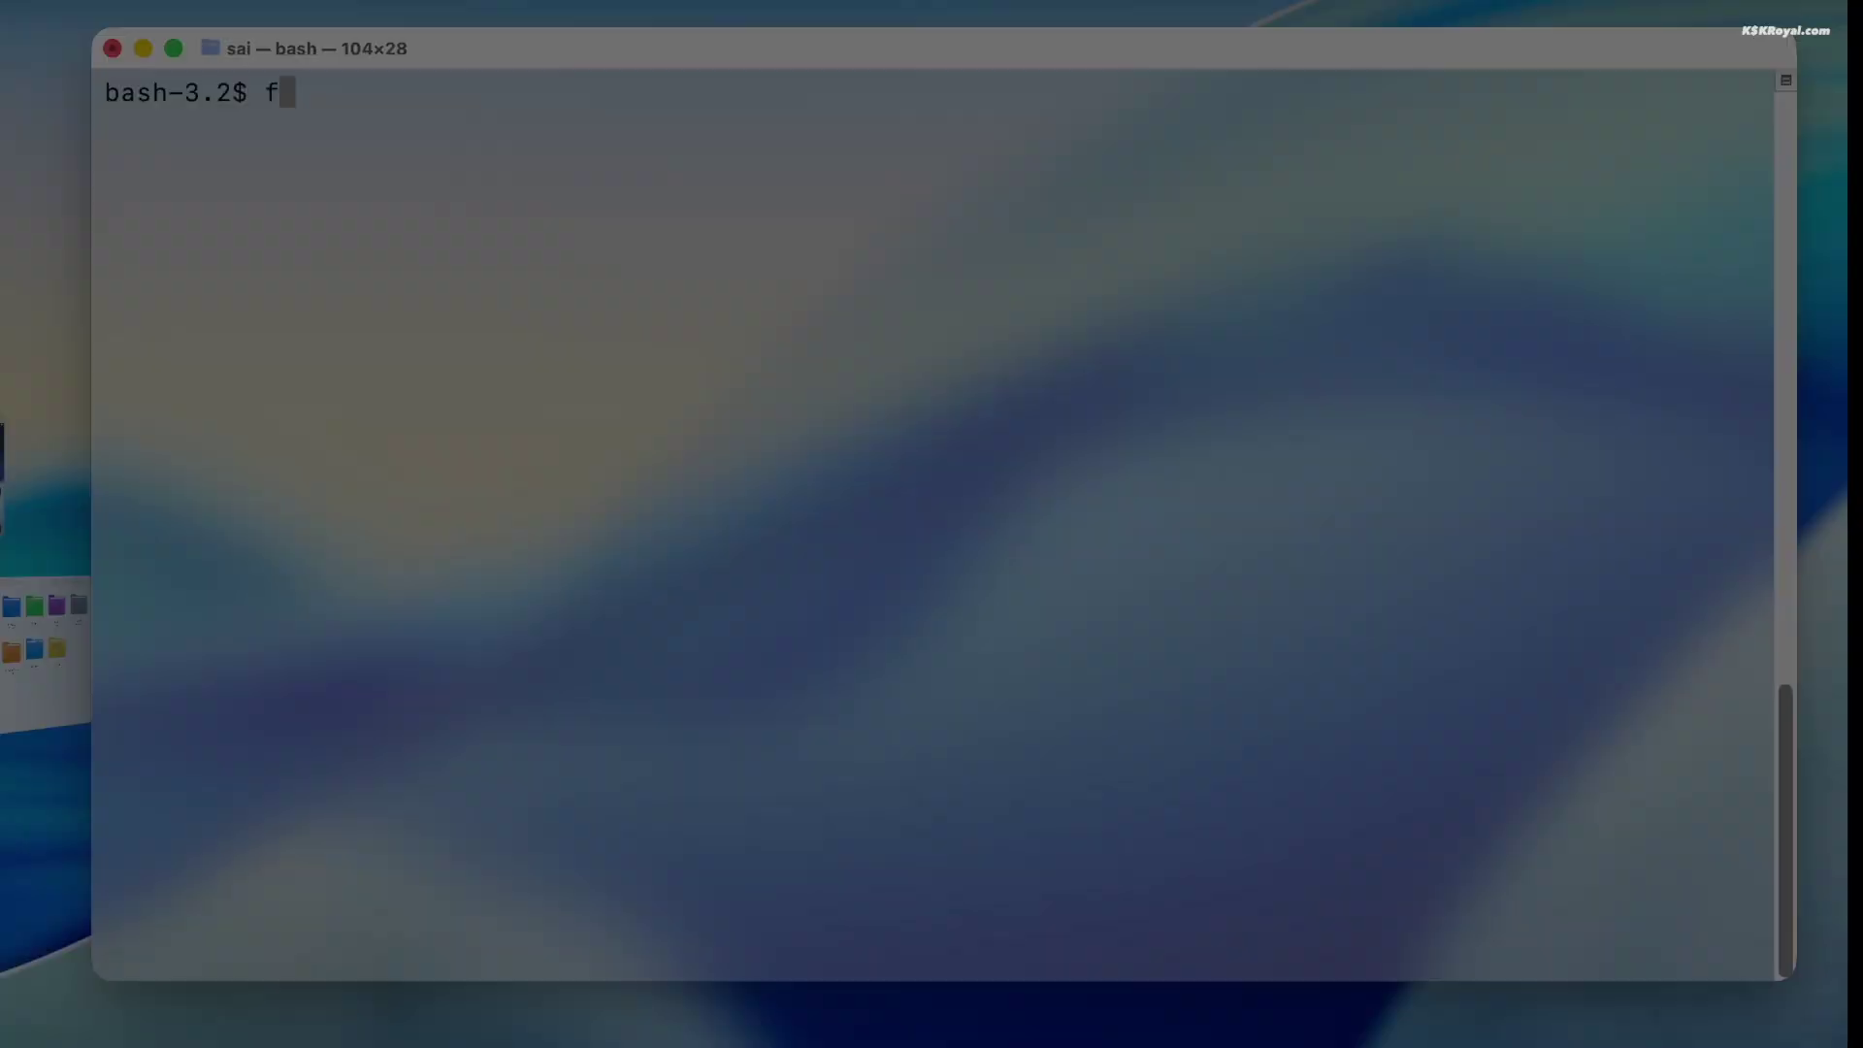
Run fastfetch for the system summary, then htop for live CPU, memory and process stats
{"action": "type", "text": "fastfetch"}
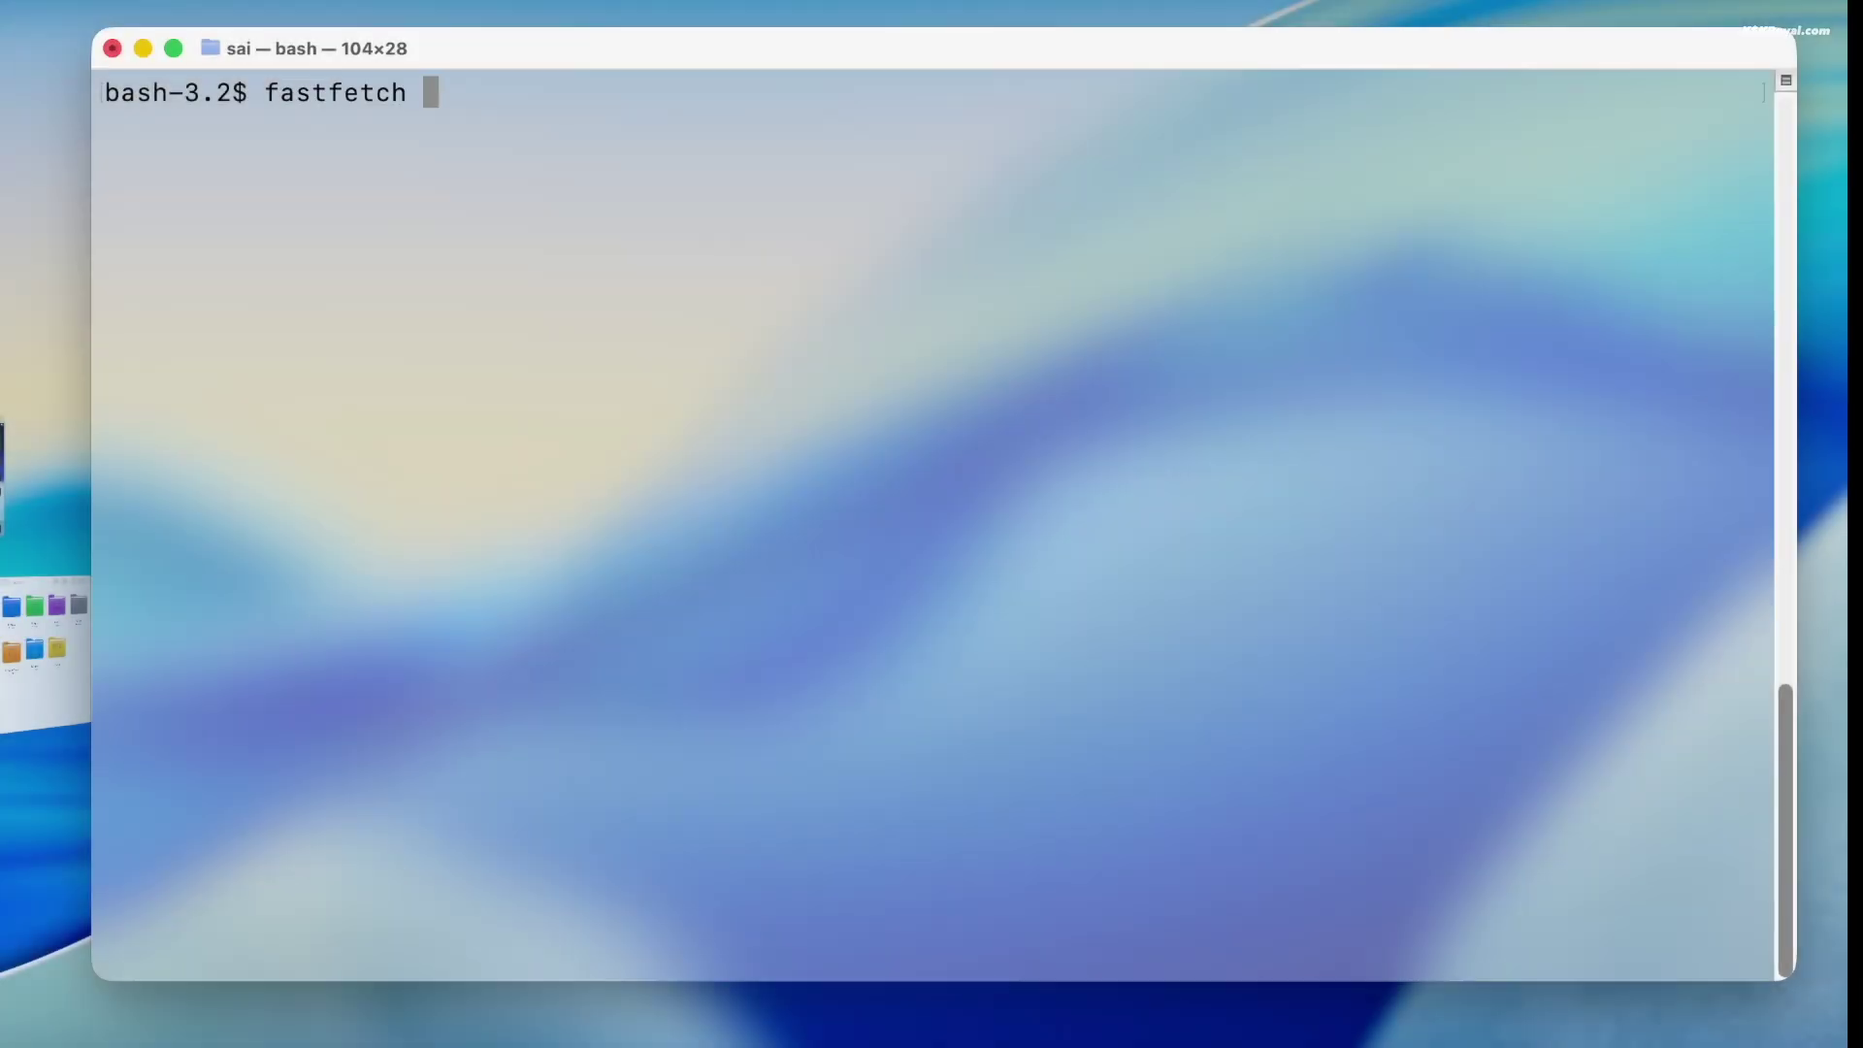
{"action": "key", "text": "Return"}
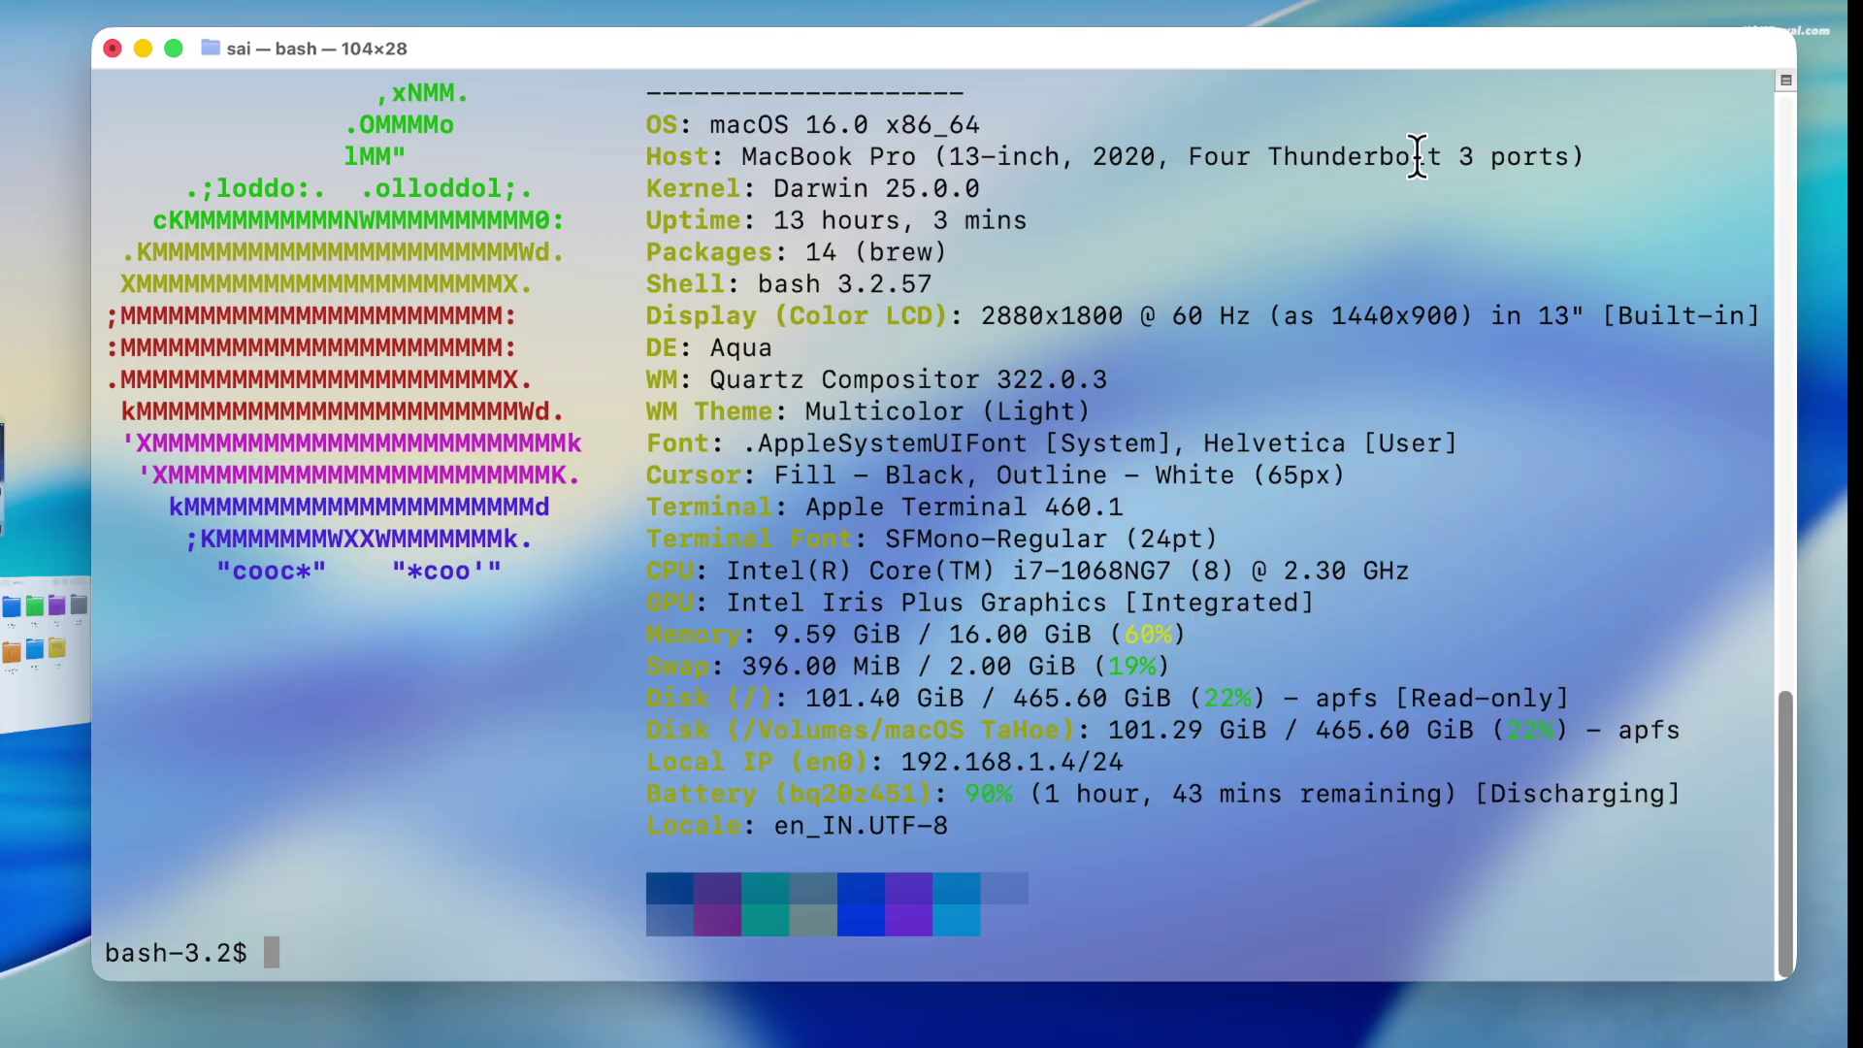
{"action": "type", "text": "htop"}
{"action": "key", "text": "Return"}
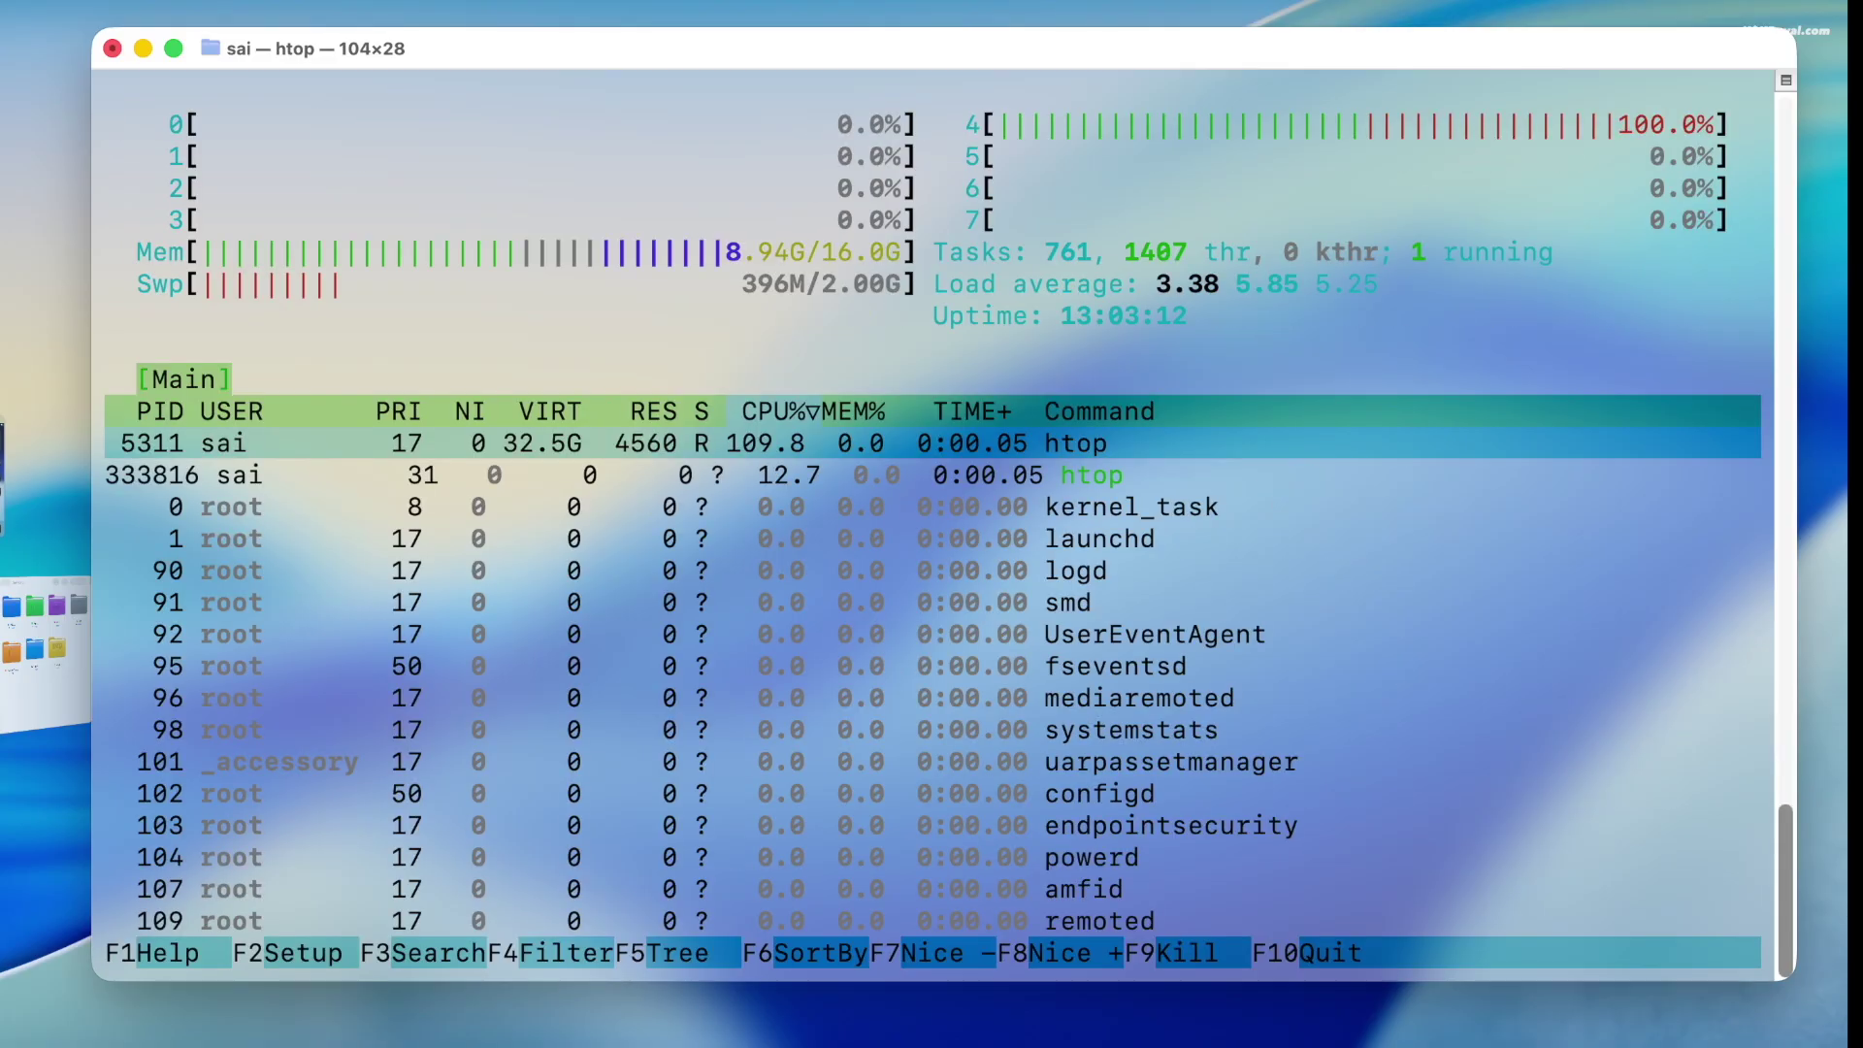